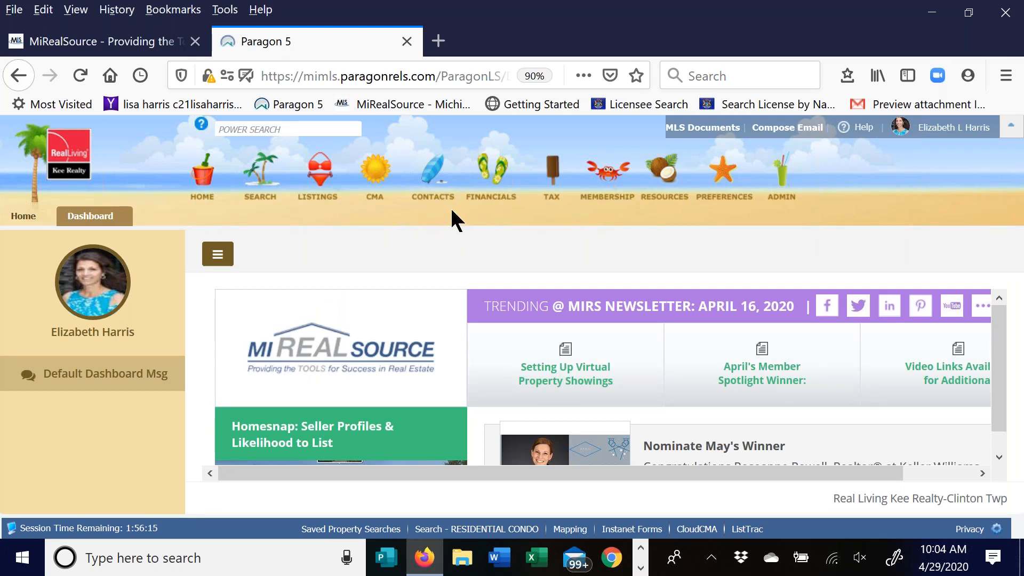
mouse_move(258, 135)
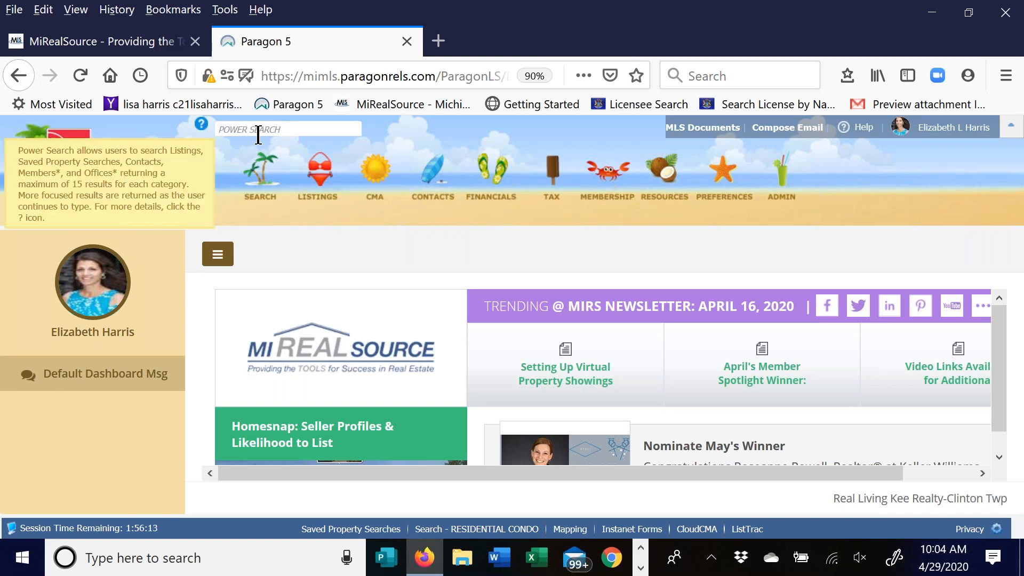
left_click(258, 134)
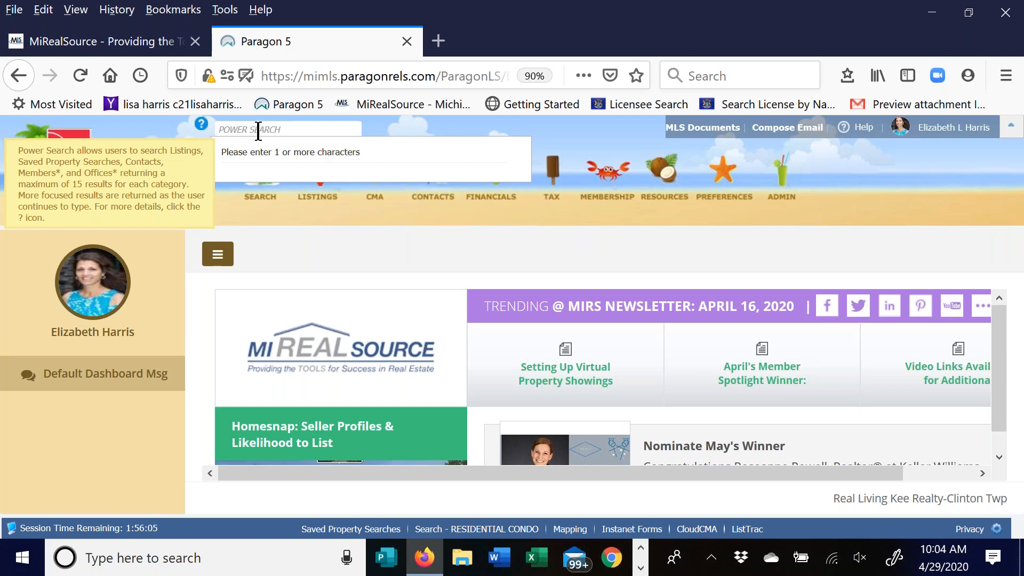
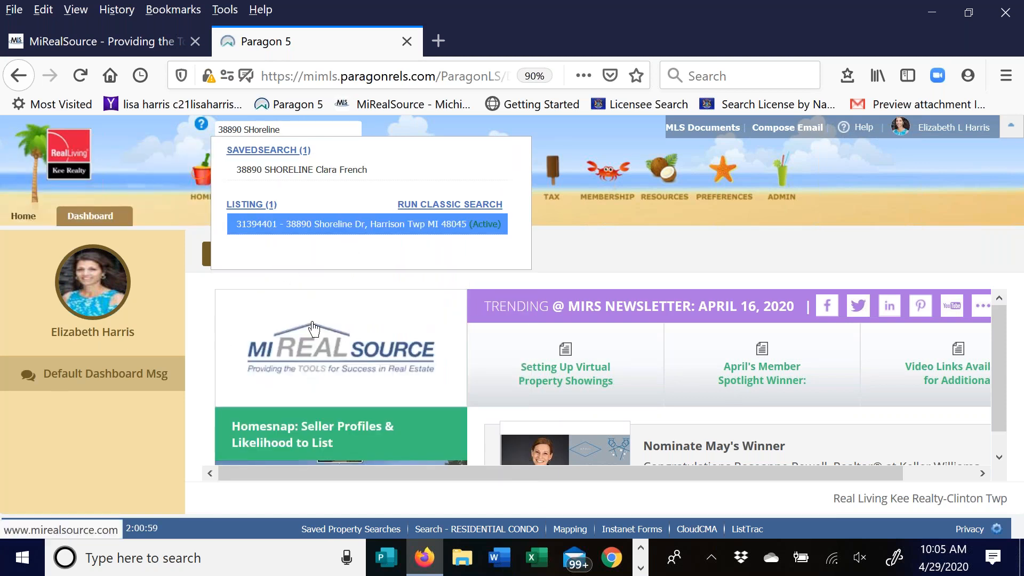
left_click(335, 227)
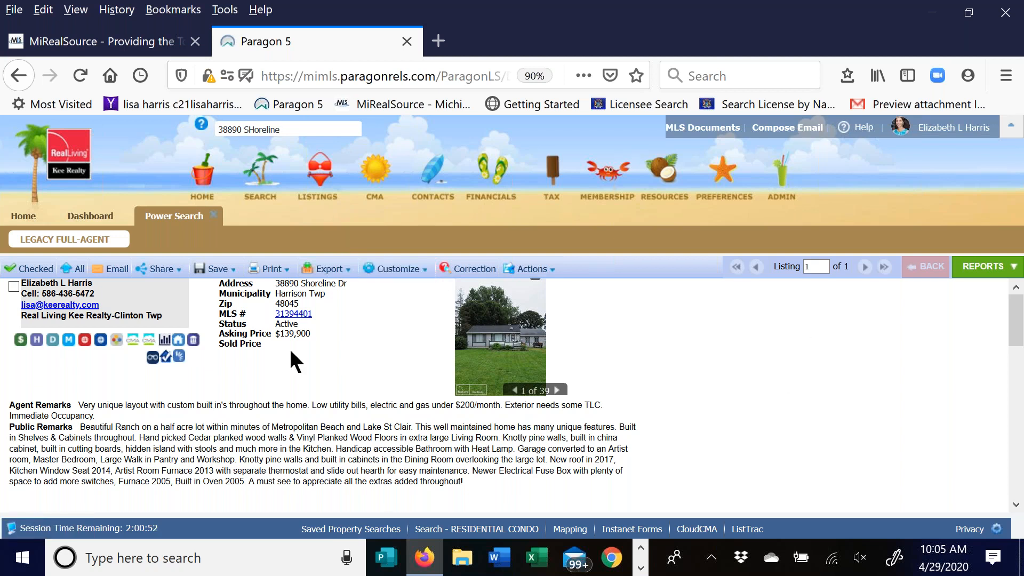
key("ctrl+plus")
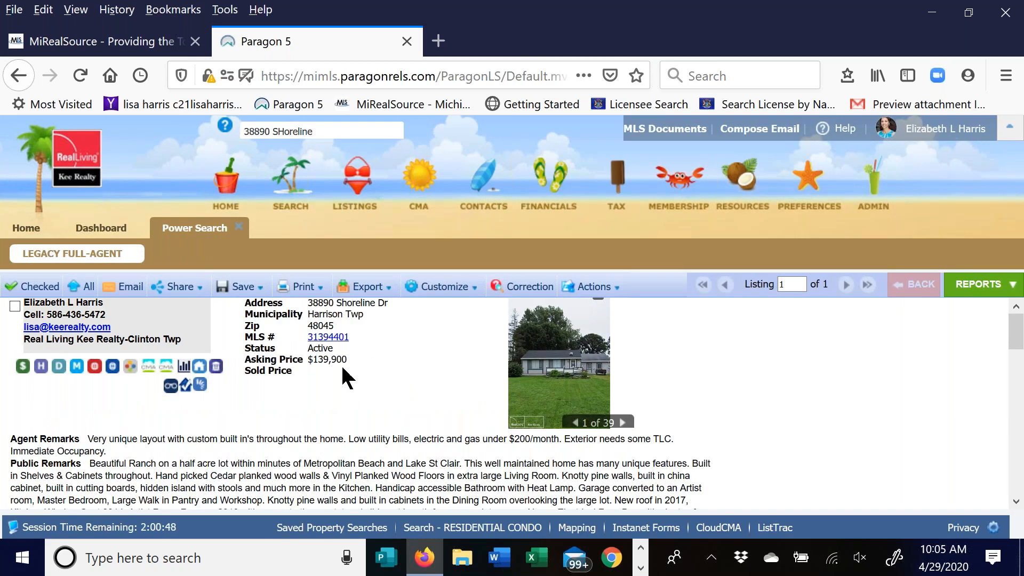
scroll(343, 374, "down", 2)
scroll(344, 367, "down", 3)
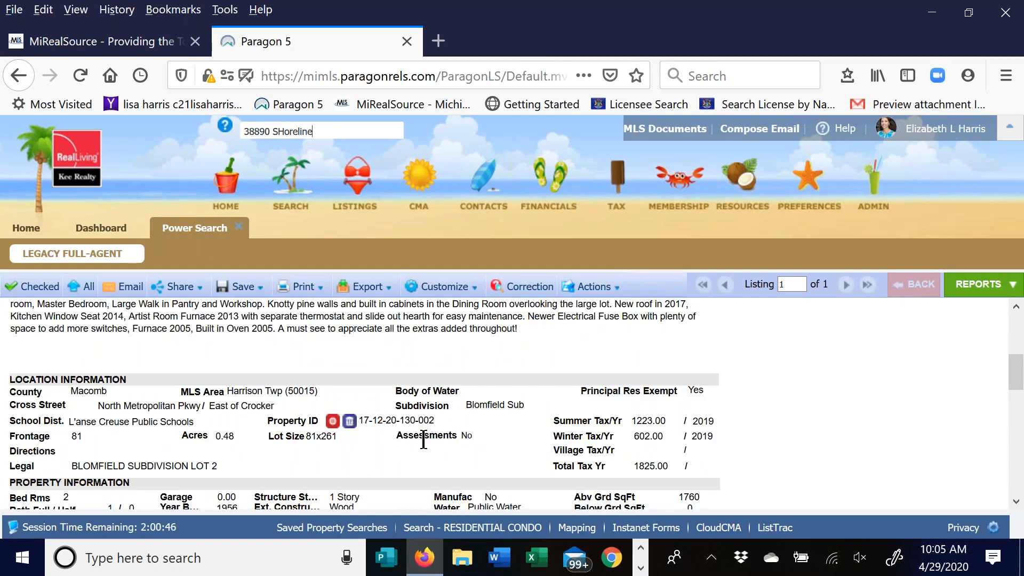
scroll(406, 433, "down", 2)
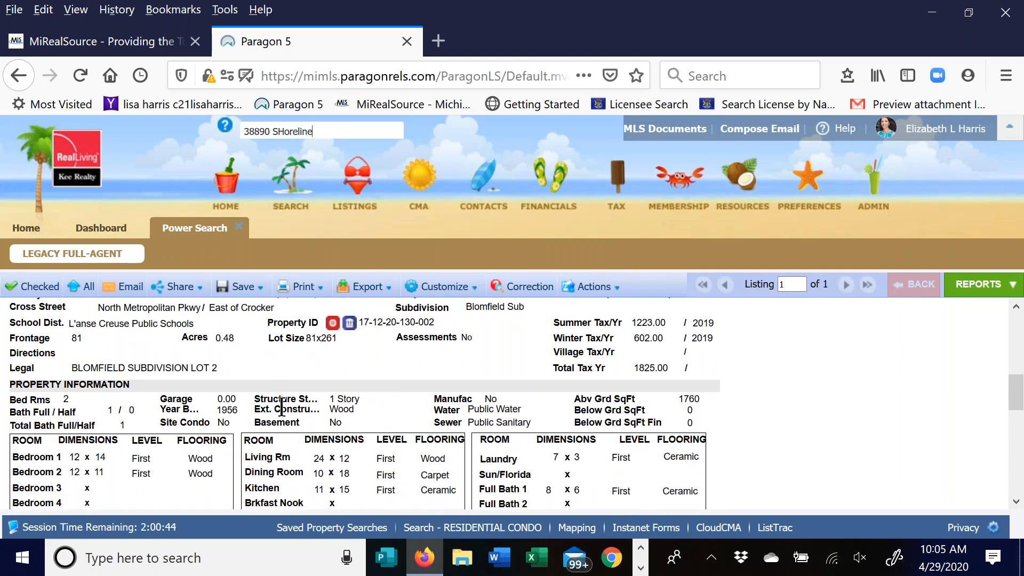
scroll(377, 389, "down", 1)
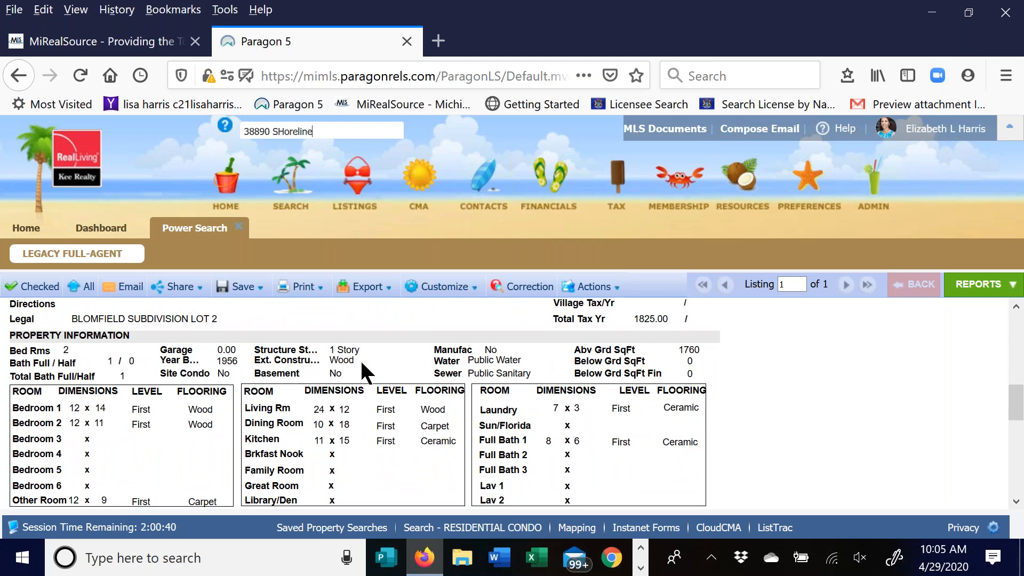
scroll(214, 338, "up", 3)
scroll(212, 335, "up", 4)
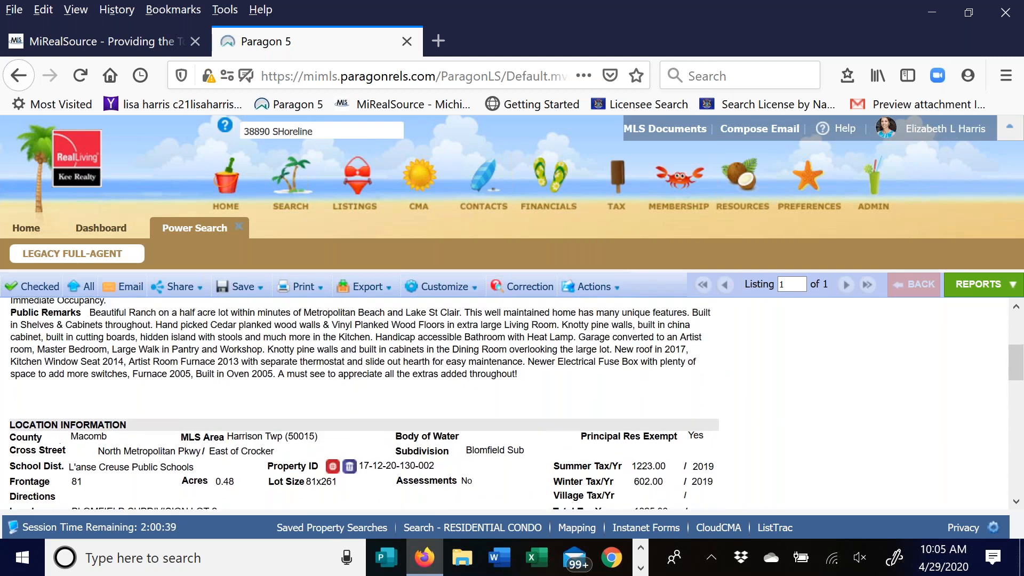
left_click(286, 183)
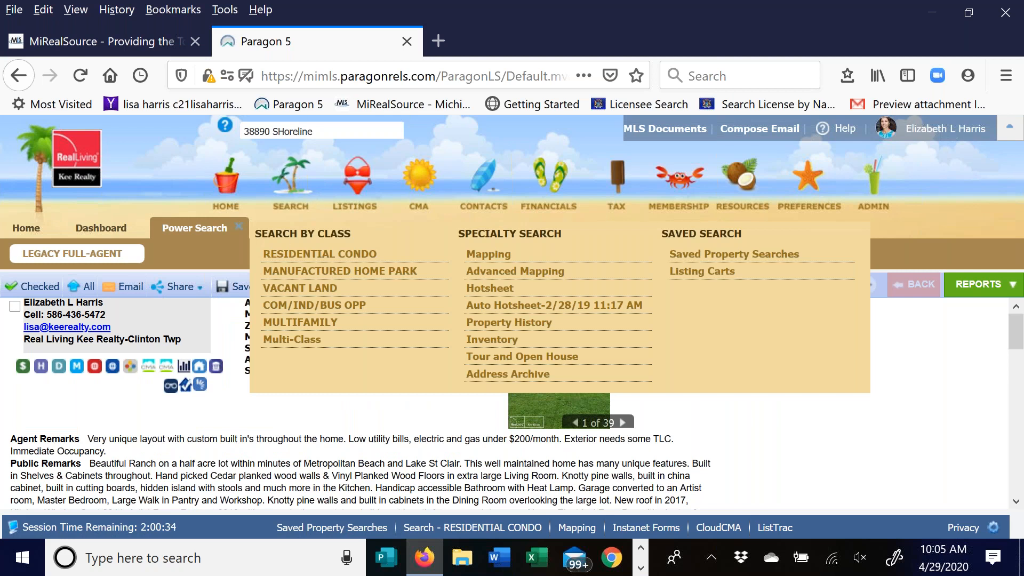
- Start a Residential Condo search with Type set to RES - Residential
left_click(290, 255)
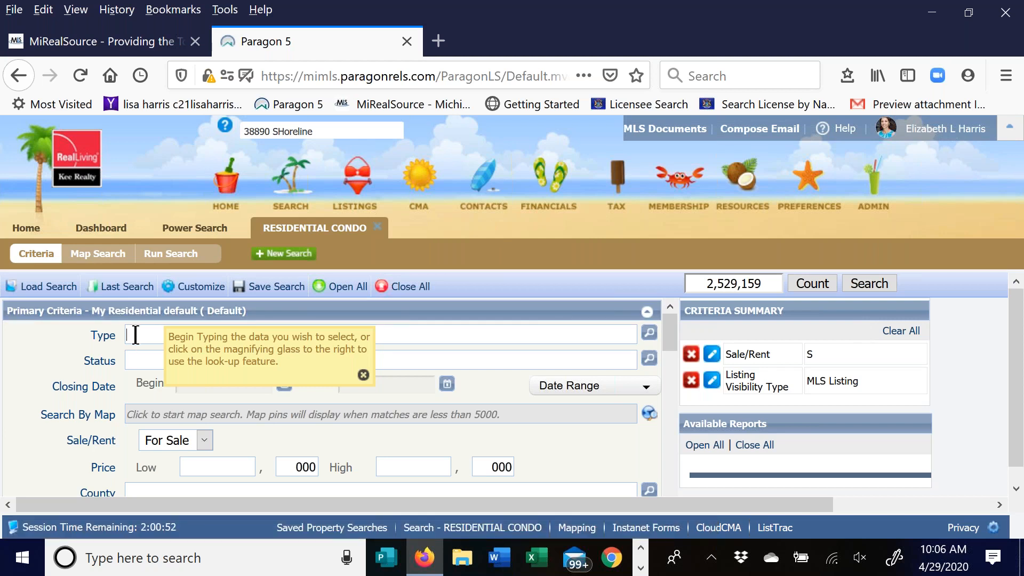
type("Res")
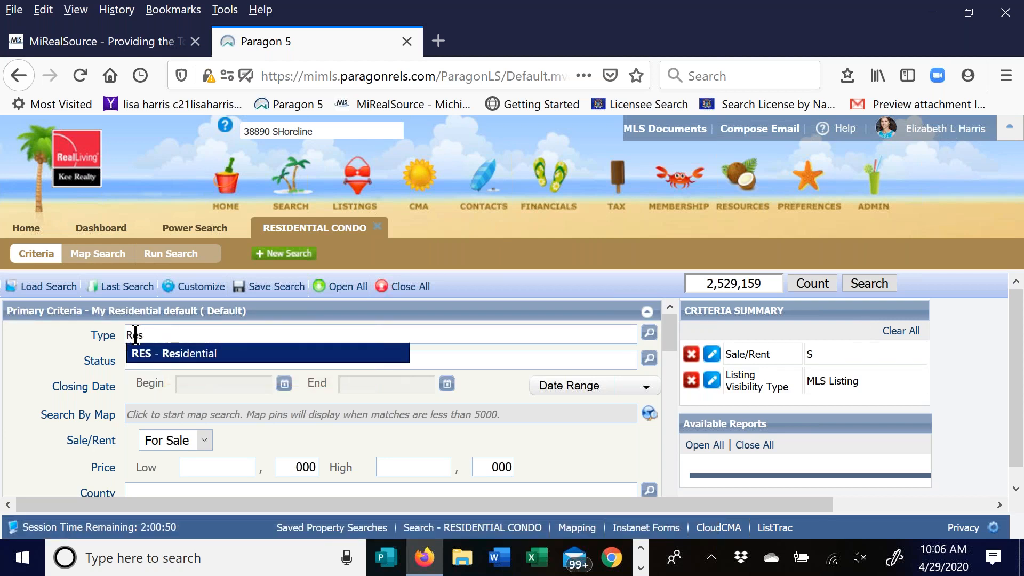
left_click(171, 355)
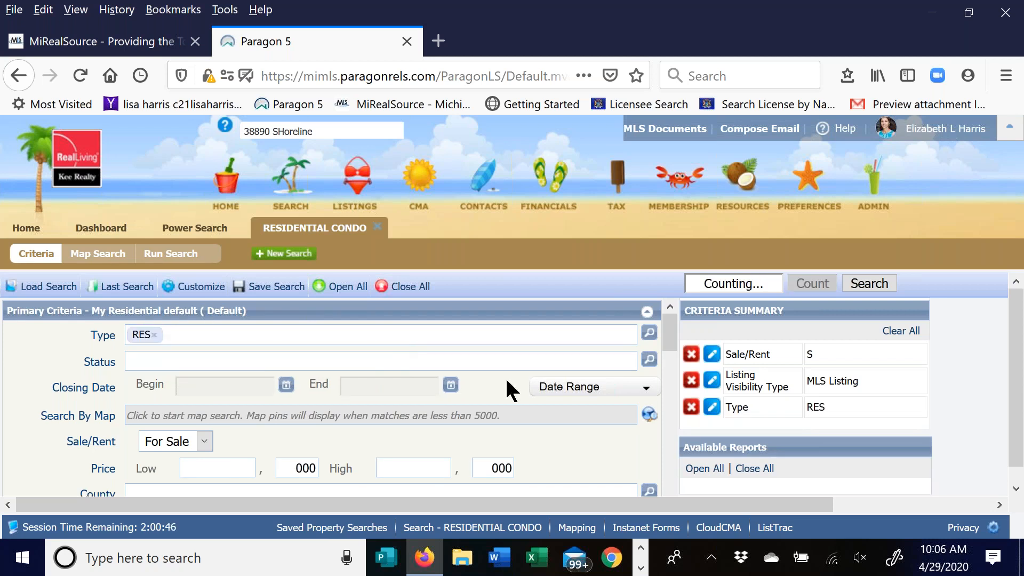
left_click(649, 359)
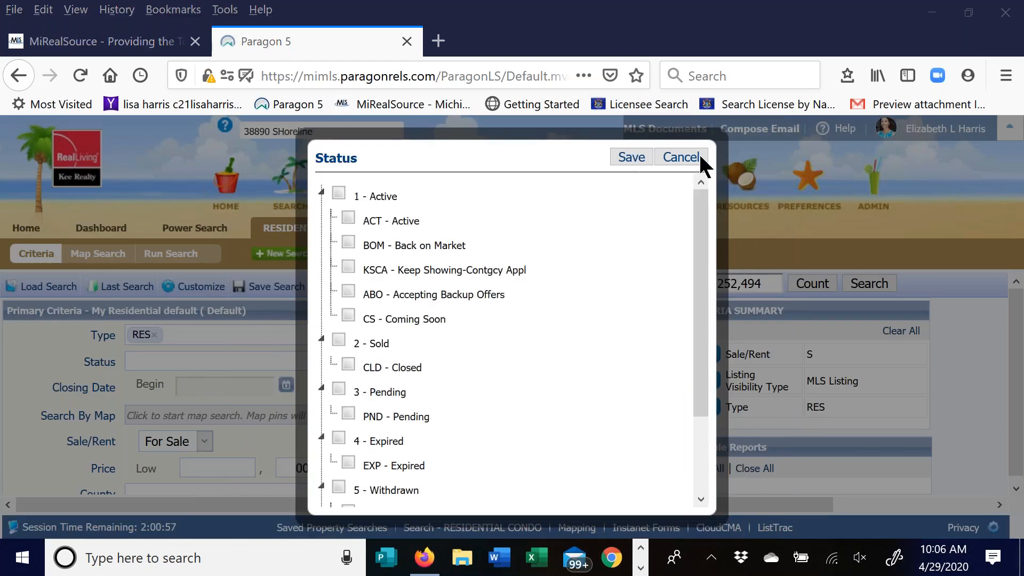
- Set Status to Active, Sold and Pending, excluding Coming Soon, ABO and KSCA
left_click(338, 192)
left_click(348, 315)
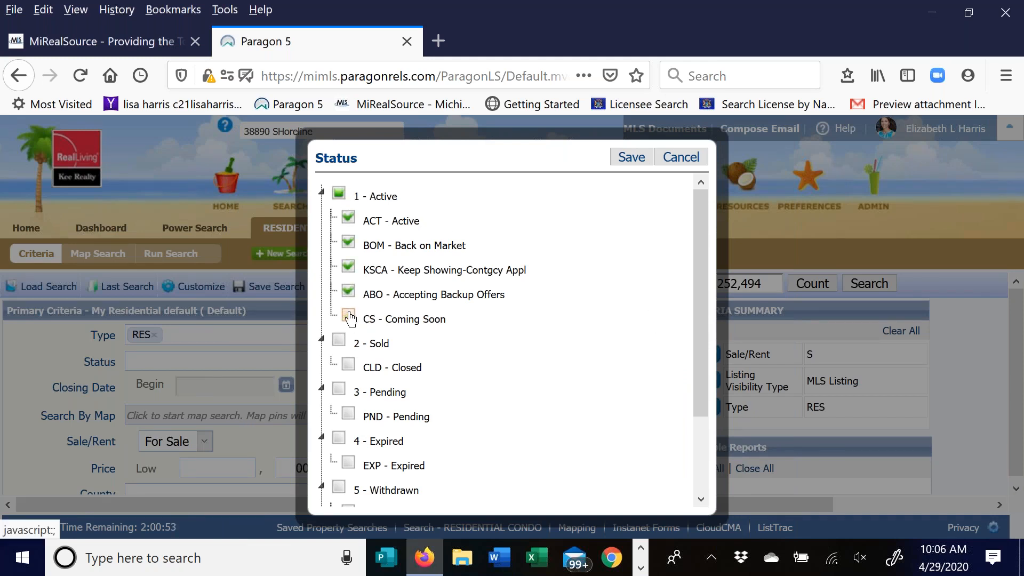
left_click(349, 291)
left_click(348, 267)
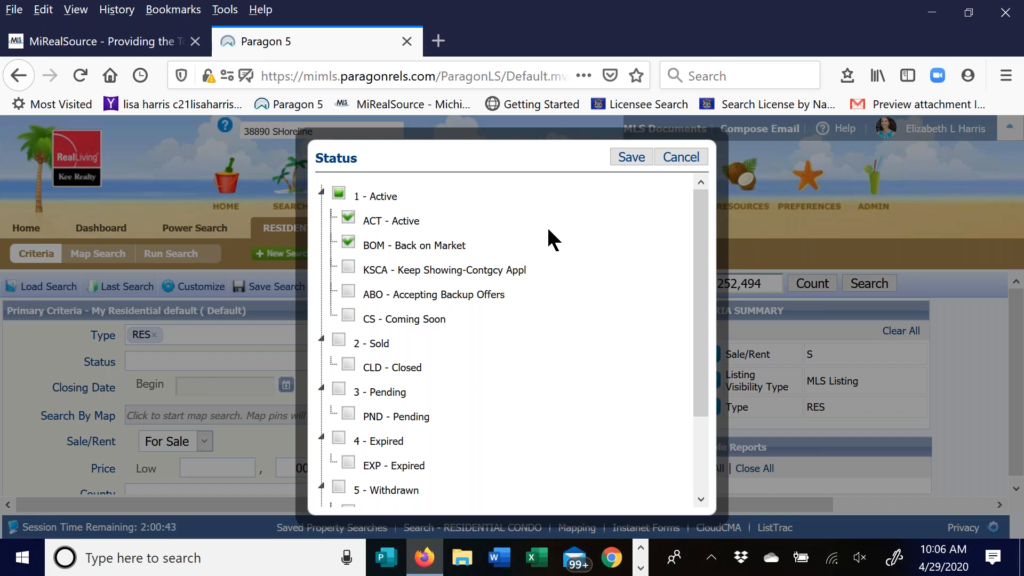
left_click(339, 340)
left_click(340, 389)
left_click(634, 156)
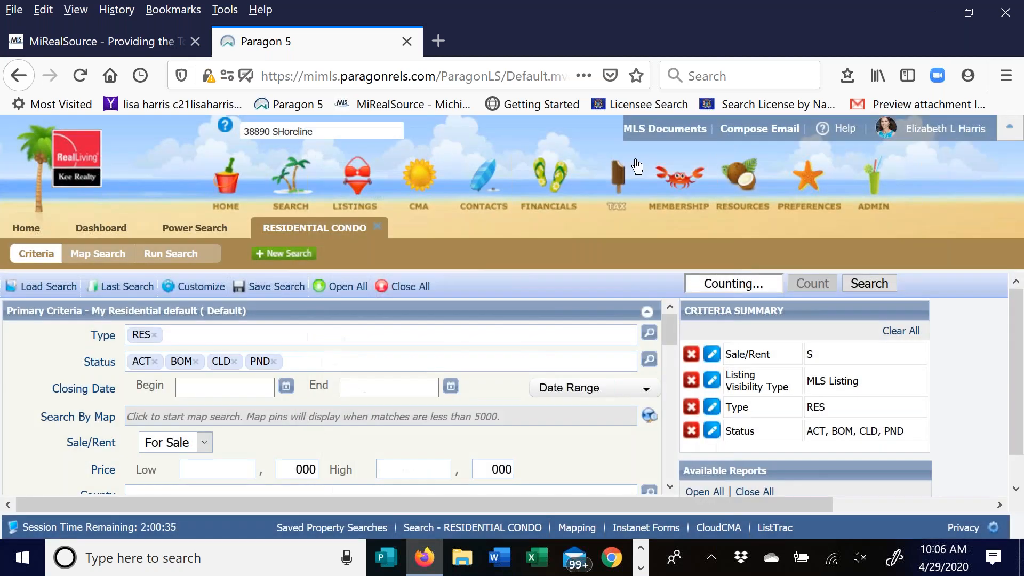
- Set the Closing Date range to 12 Months Back
left_click(226, 391)
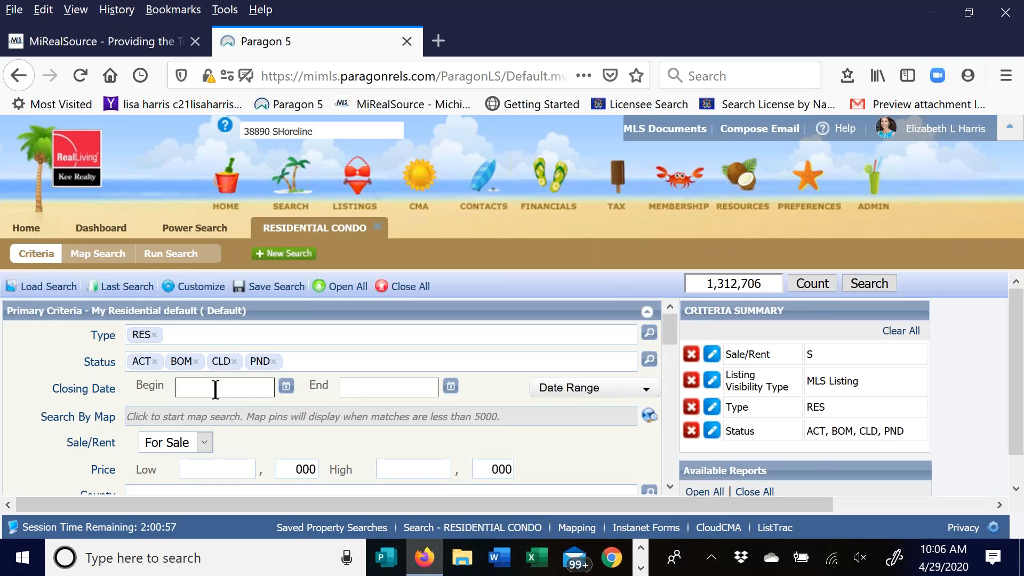
left_click(287, 386)
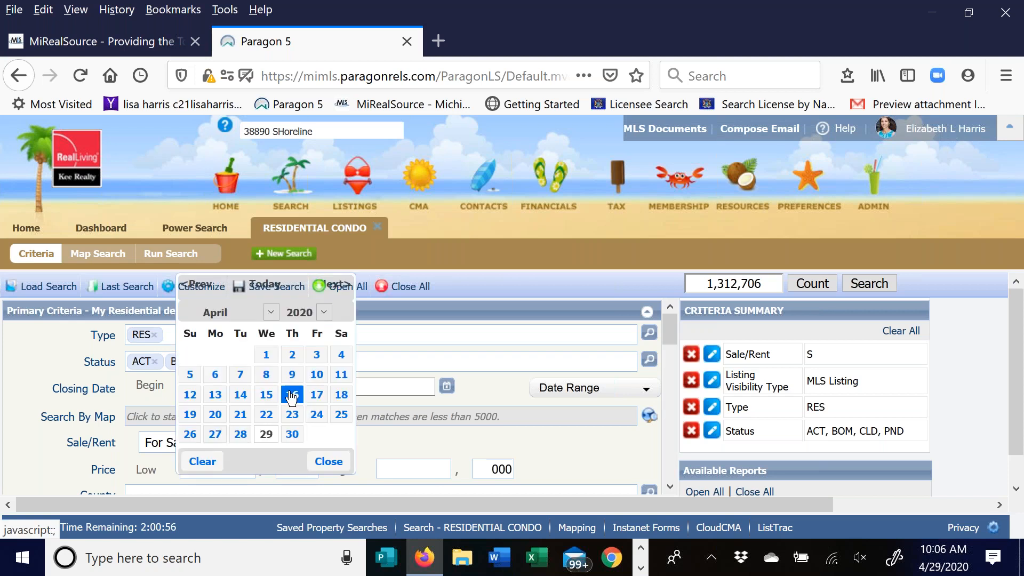
left_click(331, 467)
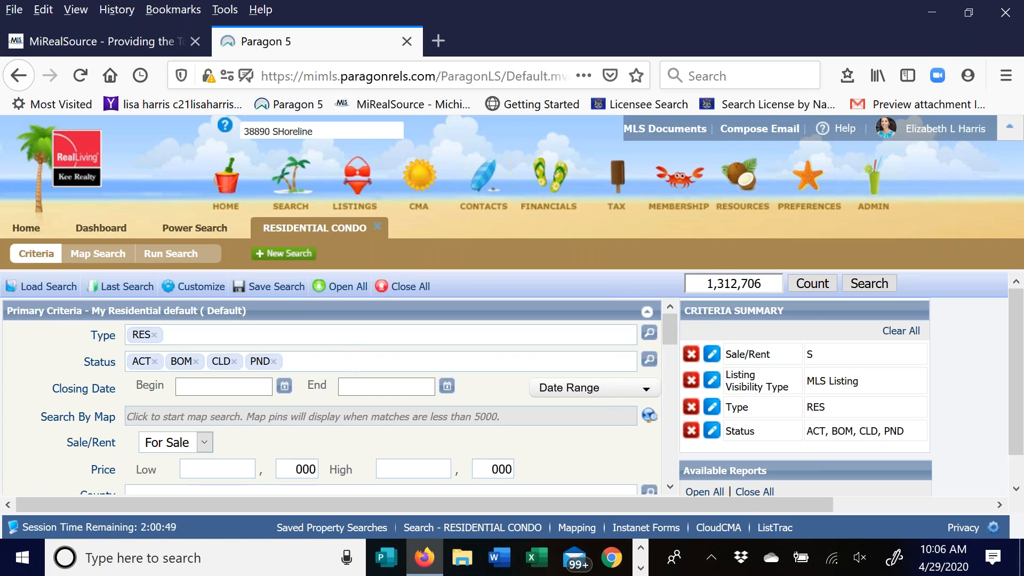
left_click(619, 395)
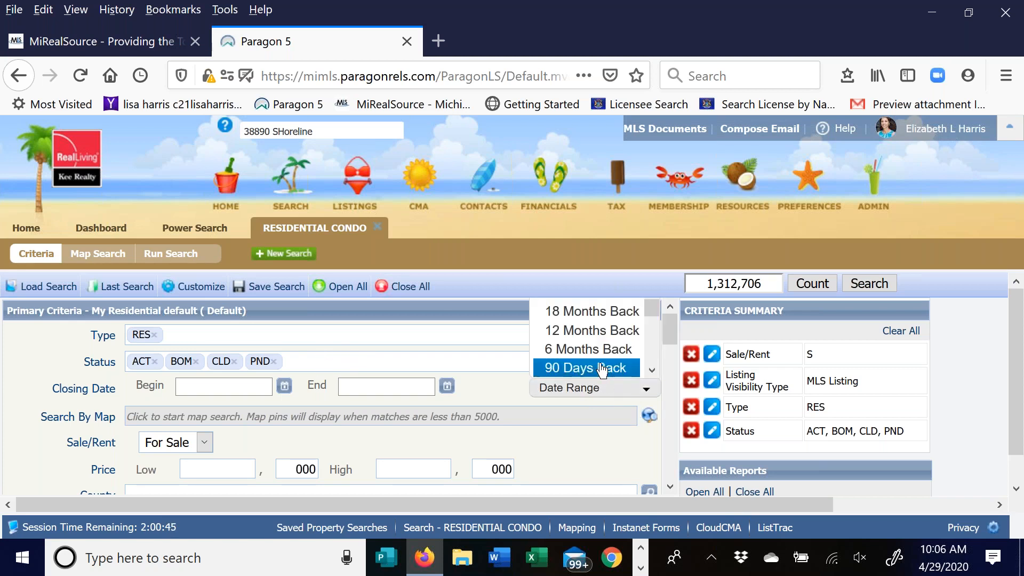
left_click(586, 330)
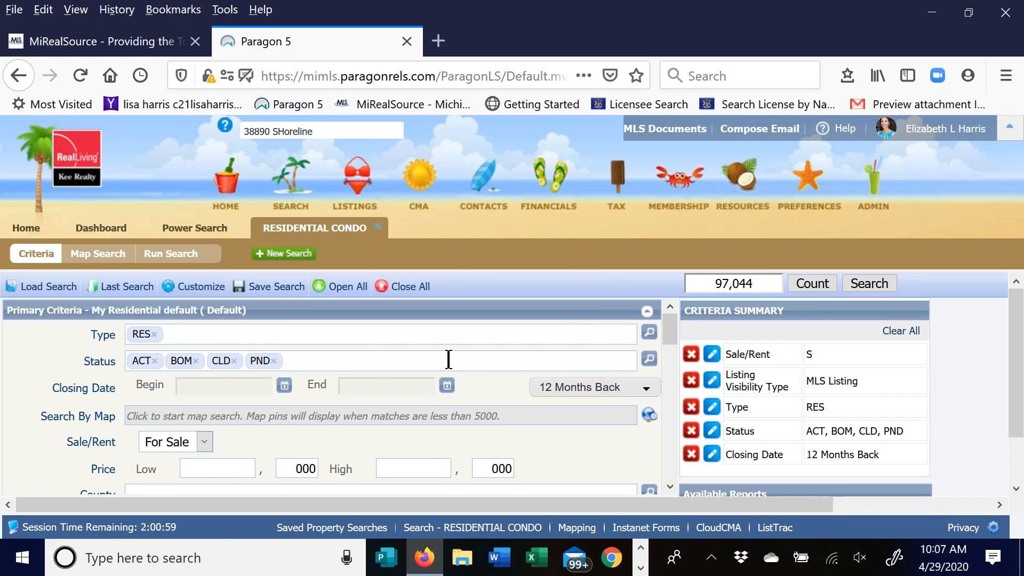
- Set the minimum bedroom count to 3
scroll(448, 359, "down", 1)
scroll(314, 378, "down", 4)
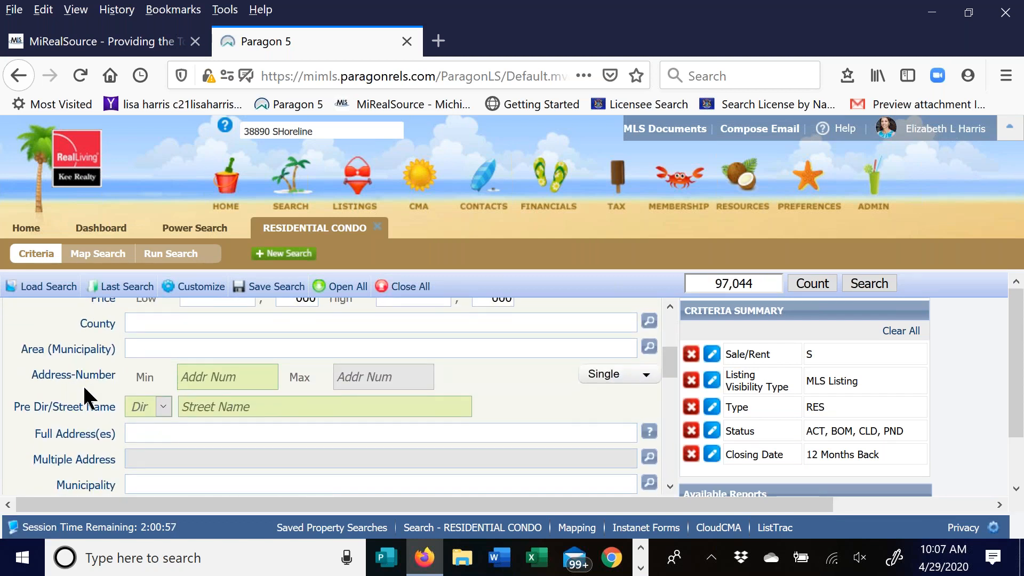
scroll(94, 383, "down", 2)
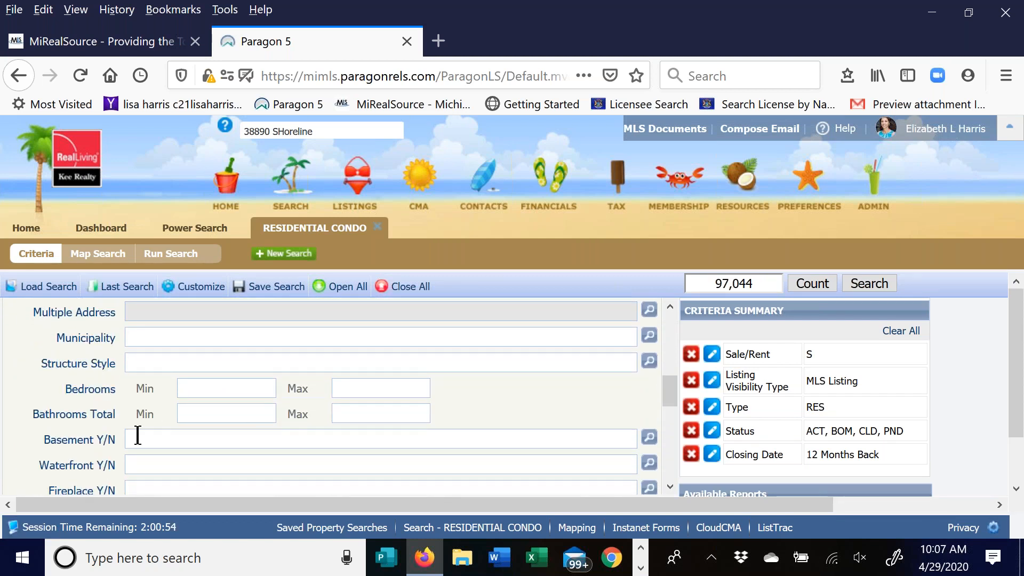
left_click(206, 387)
type("3")
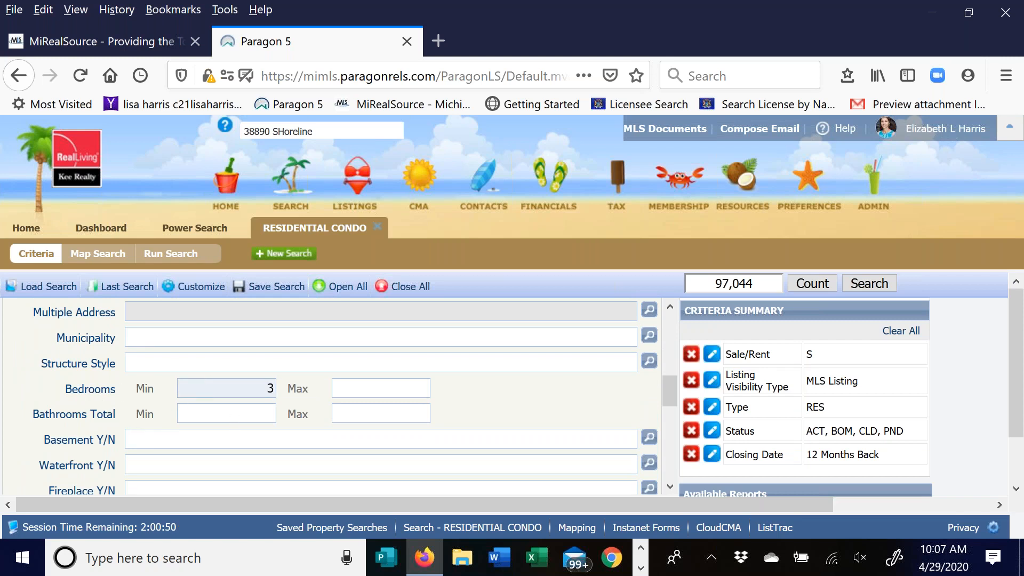
- Set Above Grade SqFt to a minimum of 1500 and maximum of 2200
scroll(178, 436, "down", 1)
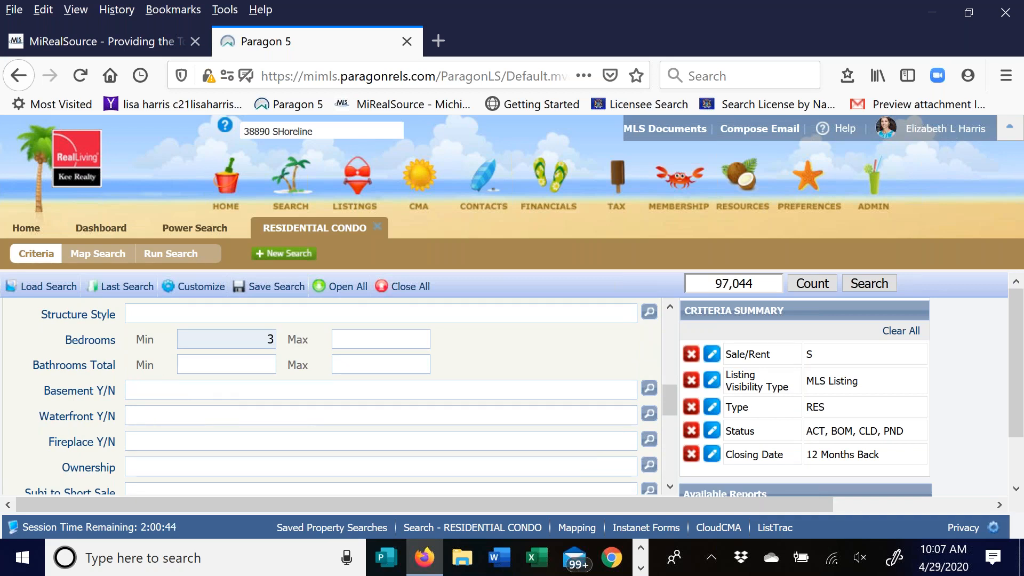
scroll(245, 398, "down", 3)
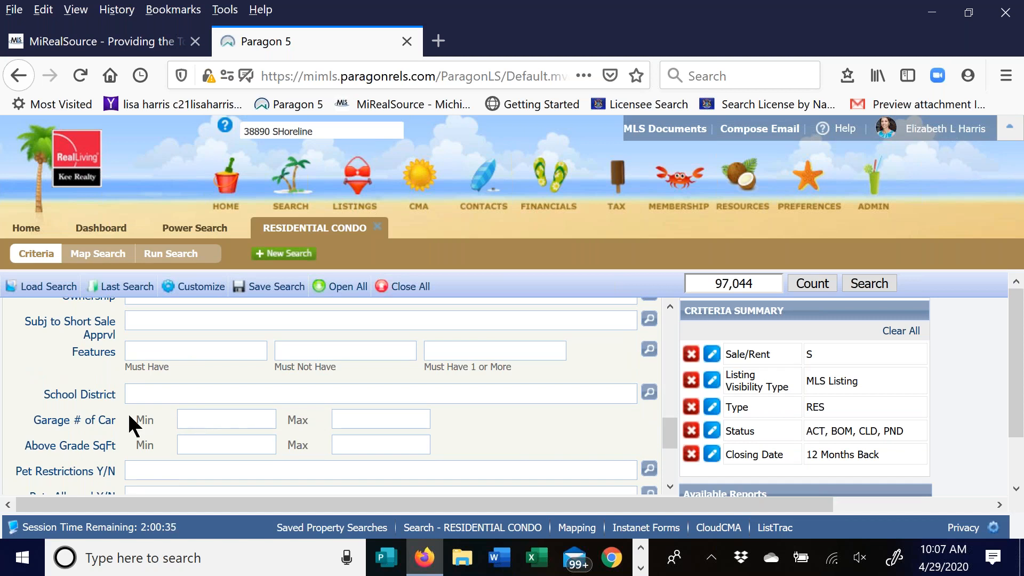
scroll(128, 416, "down", 2)
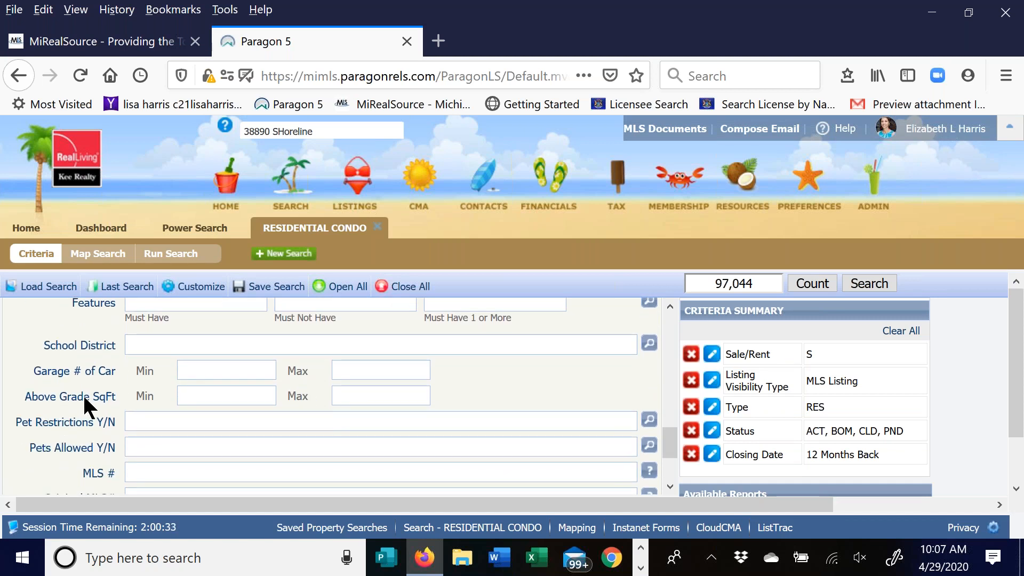
left_click(209, 396)
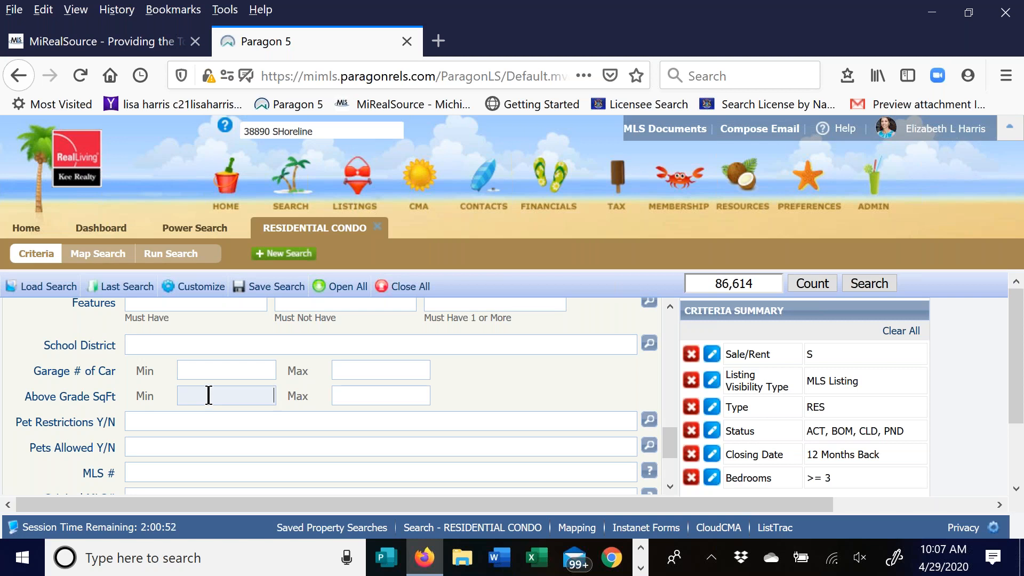
type("1500")
left_click(361, 396)
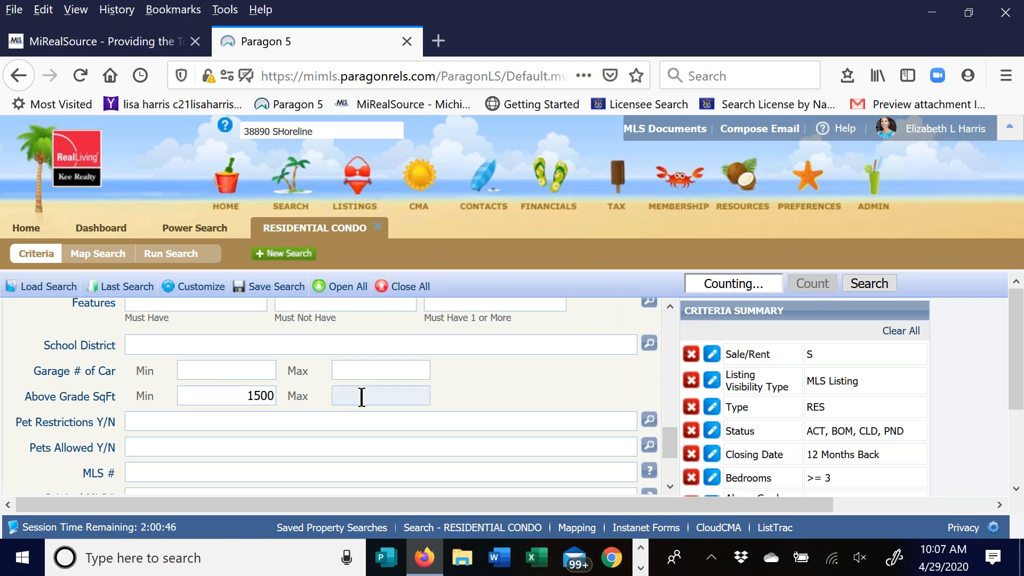
type("2200")
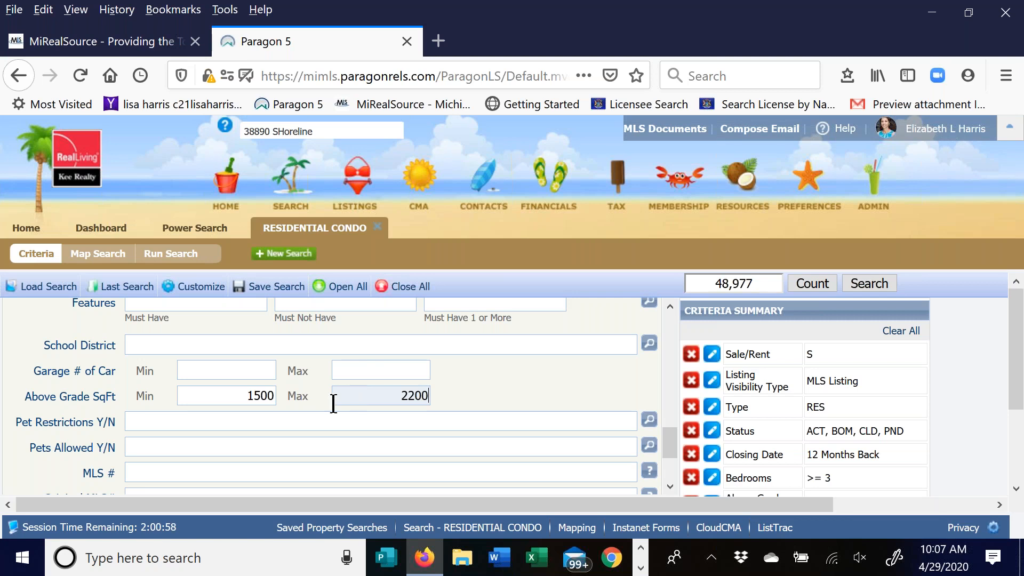
scroll(245, 424, "down", 2)
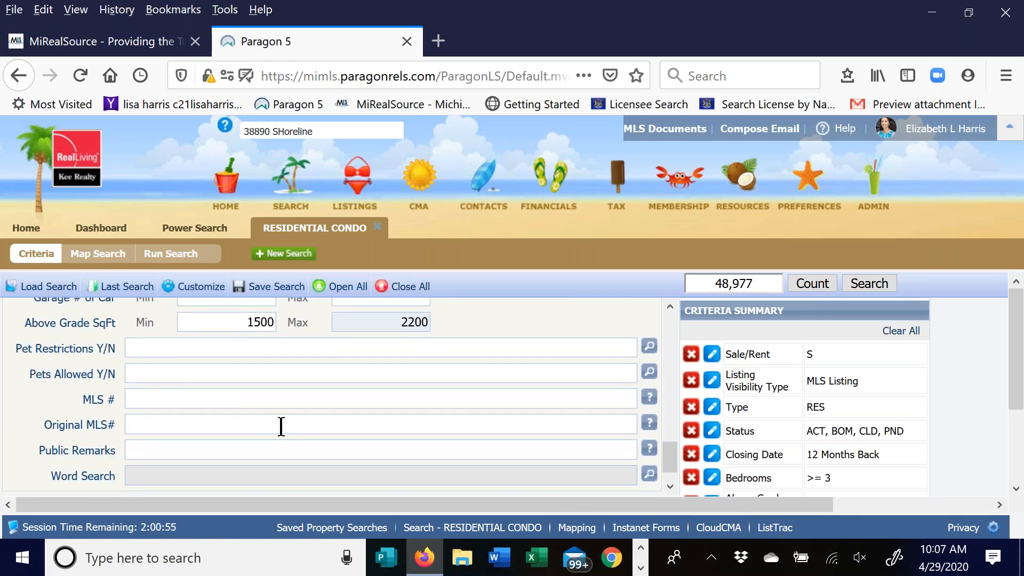
scroll(281, 425, "up", 3)
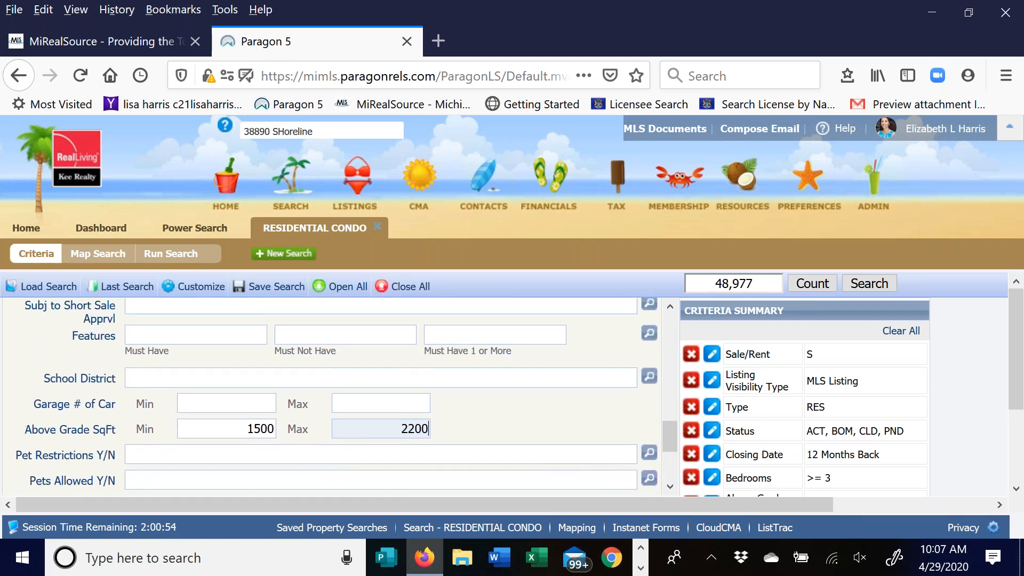
scroll(310, 443, "up", 5)
scroll(228, 446, "up", 3)
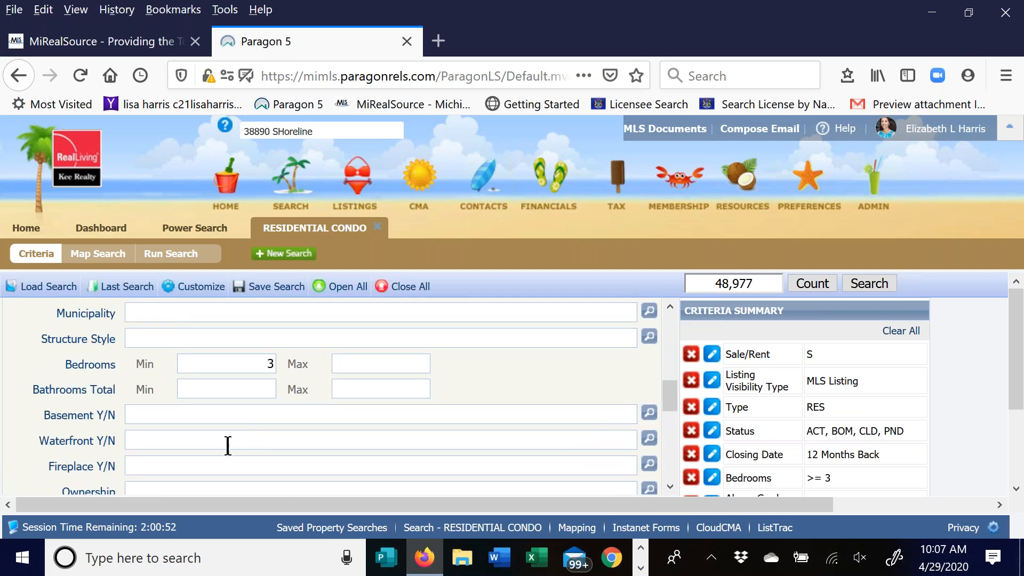
scroll(464, 443, "up", 4)
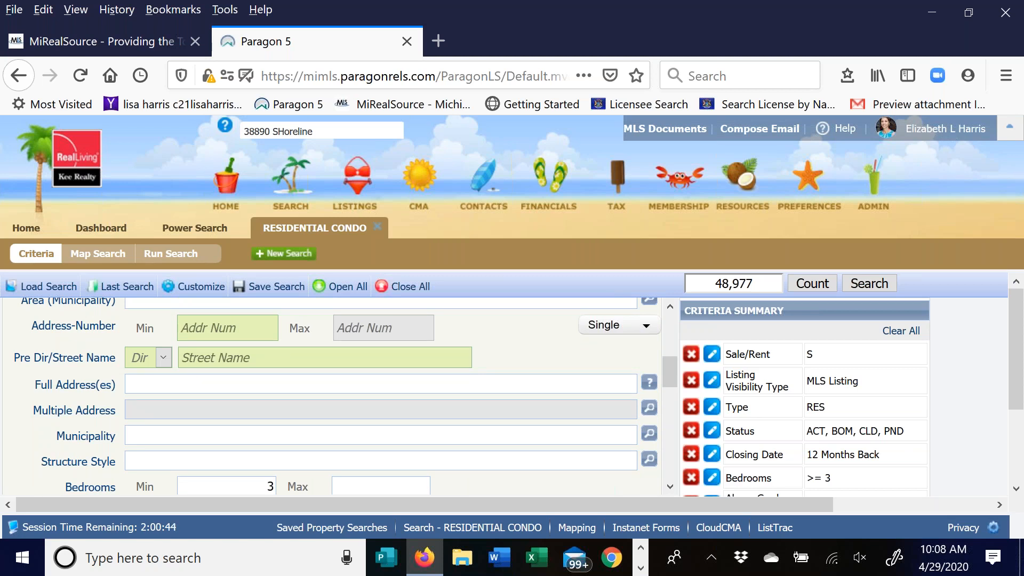
scroll(372, 430, "up", 3)
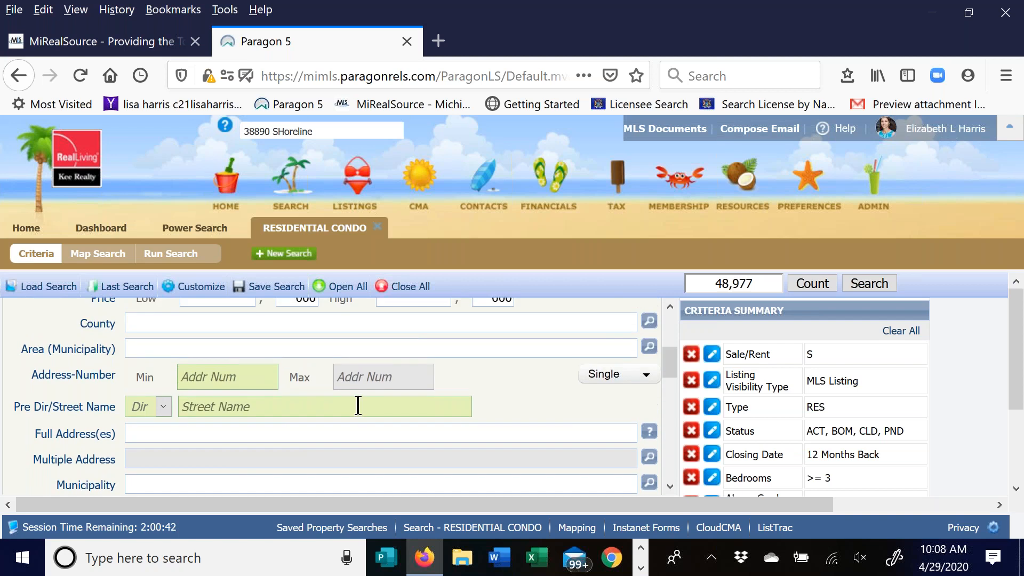
scroll(224, 436, "up", 3)
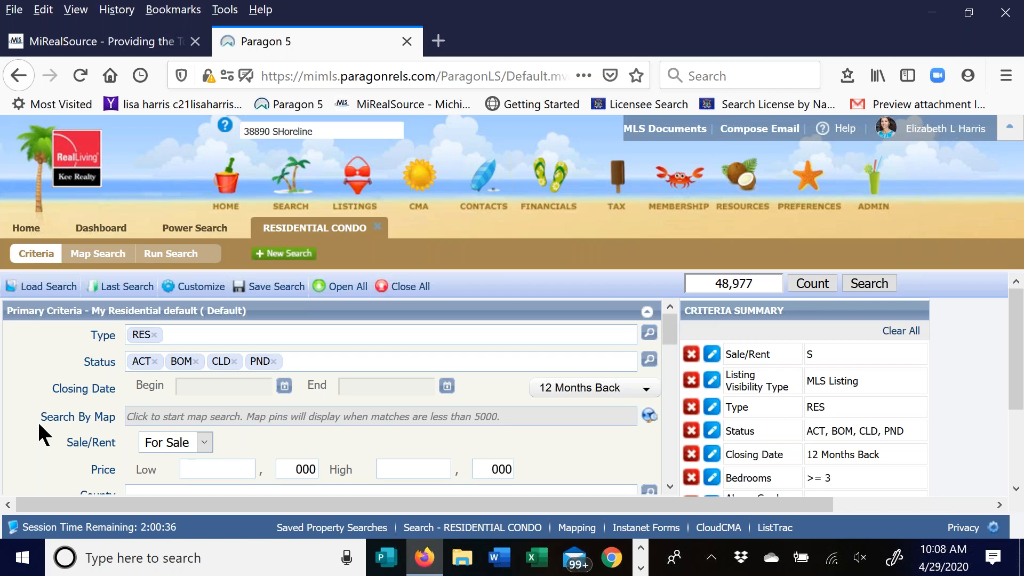
left_click(650, 417)
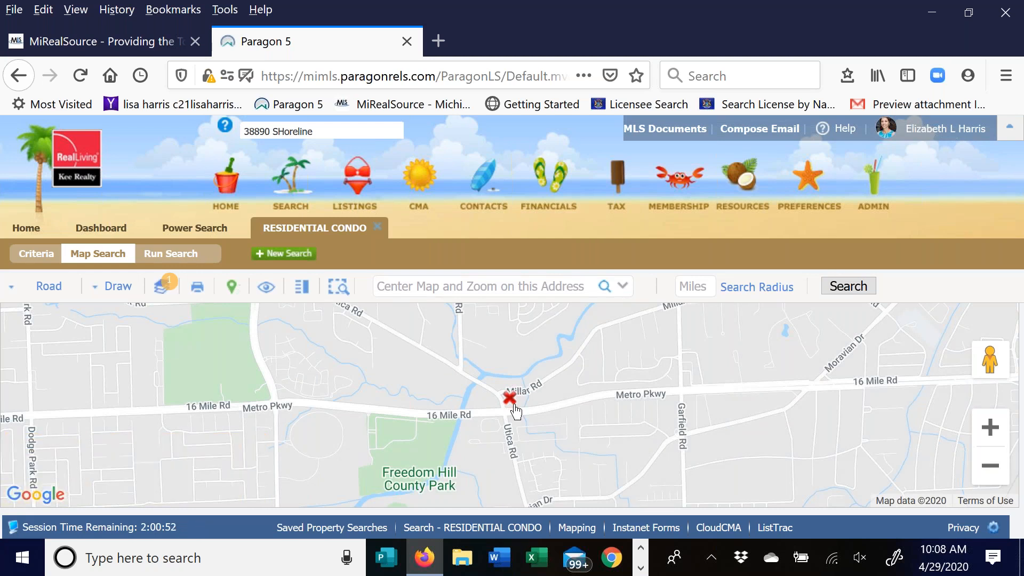
left_click(401, 286)
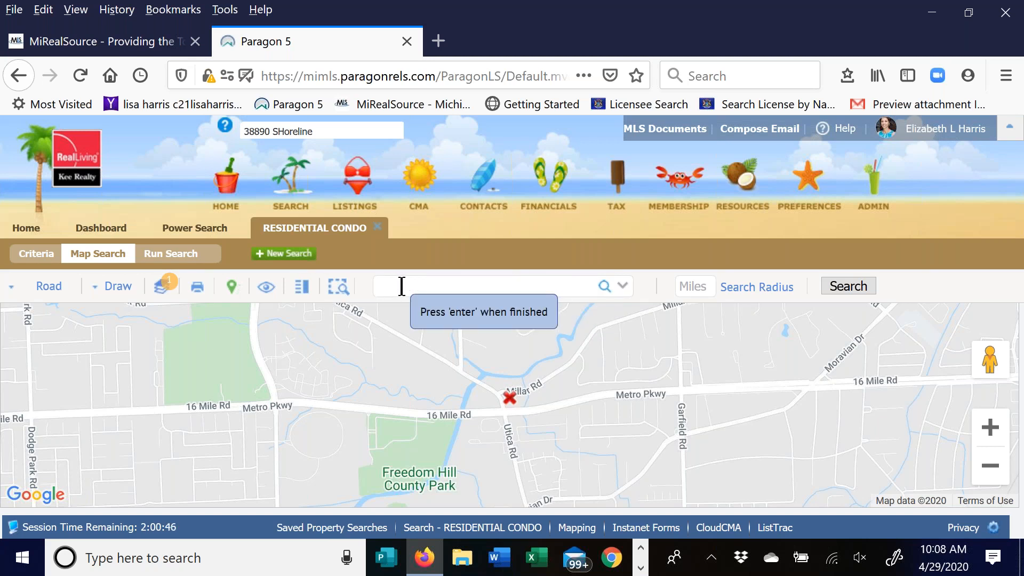
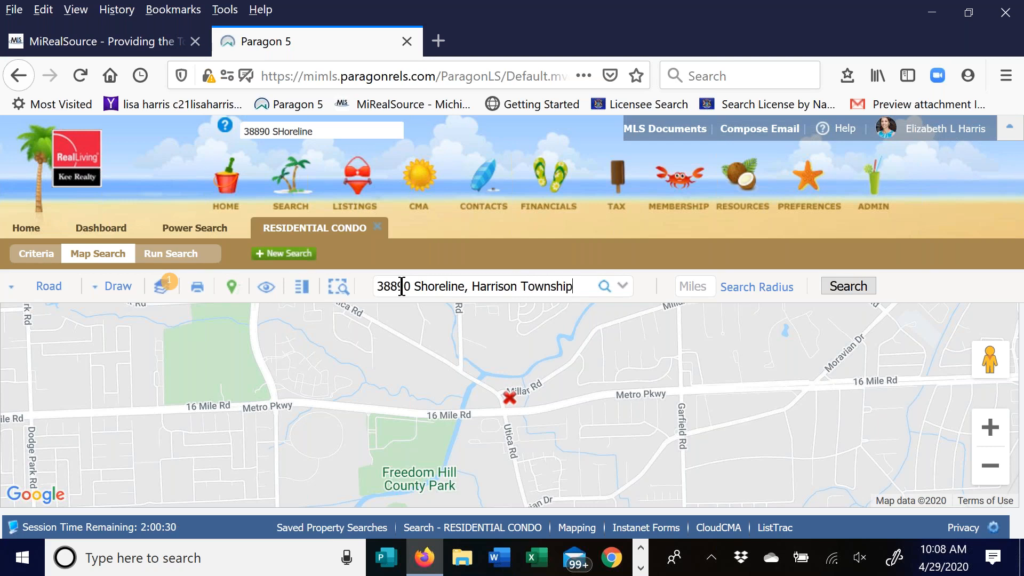
key("Return")
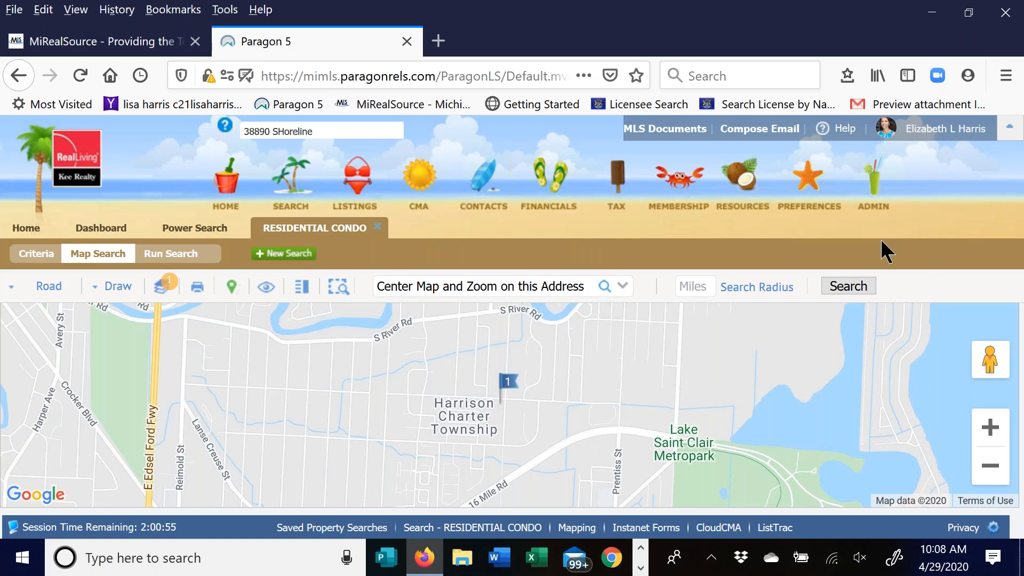
- Restore the browser window, zoom the map out one level, and show the Draw options
left_click(933, 19)
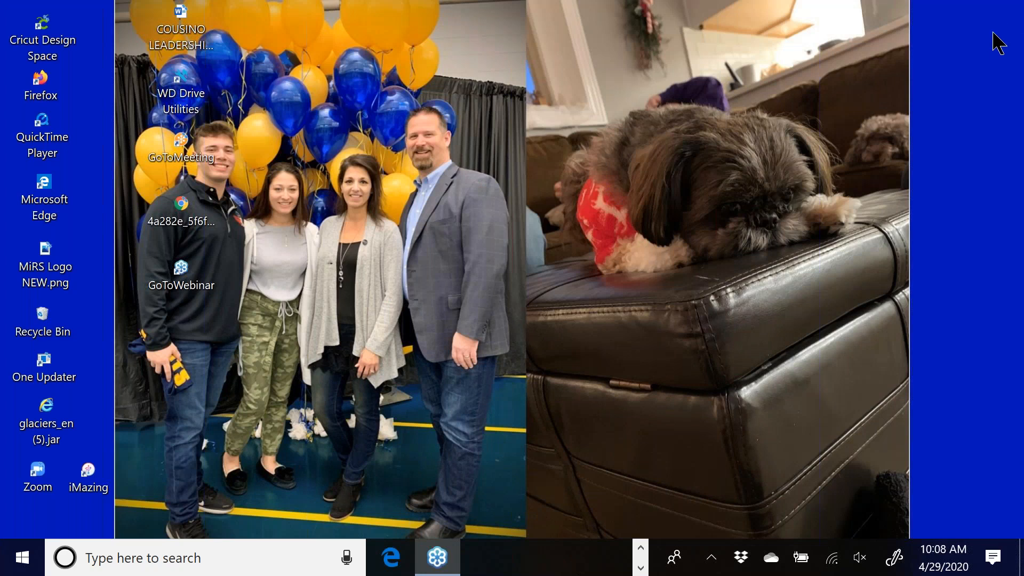
left_click(640, 548)
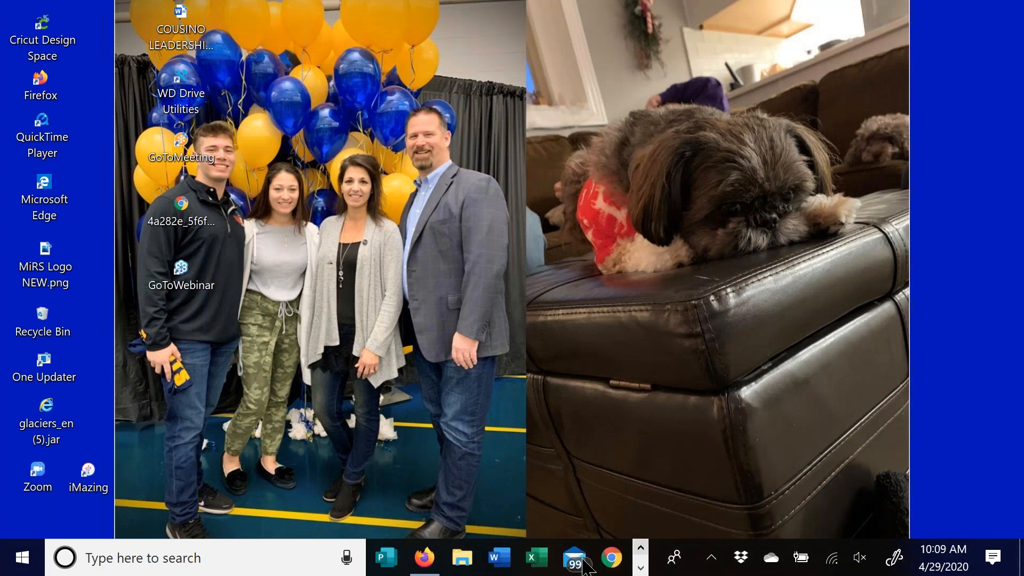
left_click(424, 558)
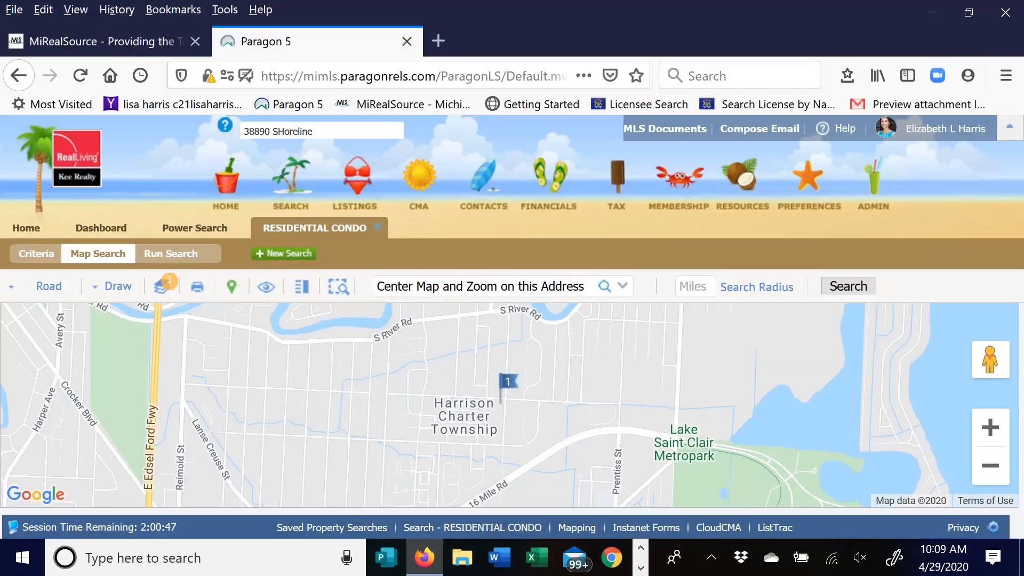
left_click(991, 466)
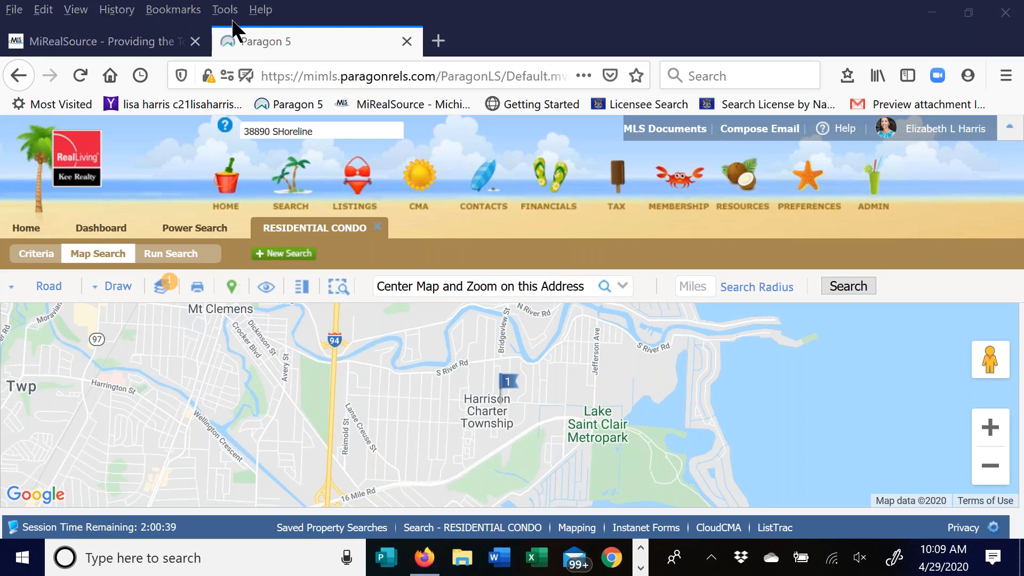
left_click(119, 294)
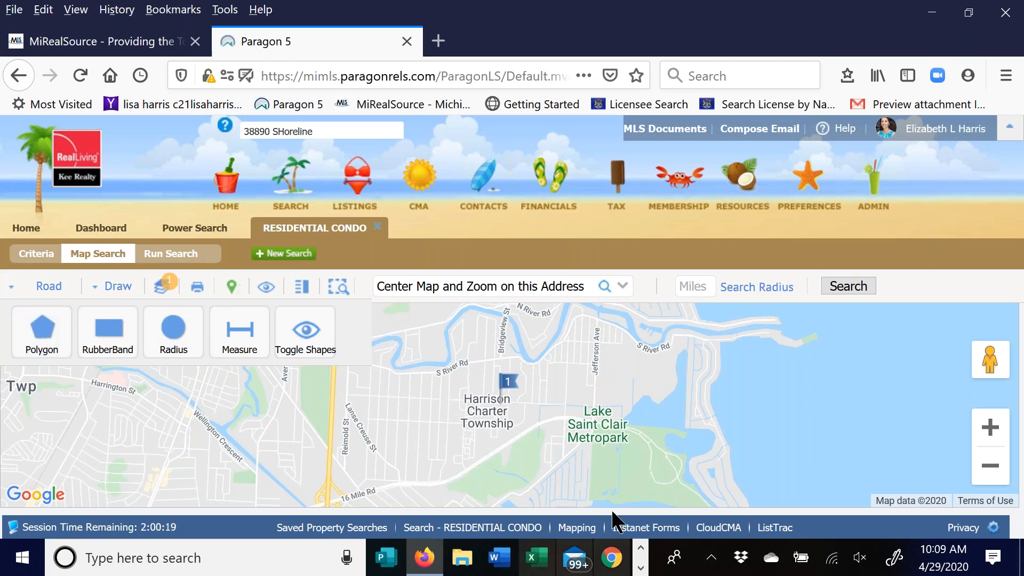
- Draw a polygon bounded by 16 Mile Rd, Lake Saint Clair Metropark, S River Rd and I-94
left_click(40, 337)
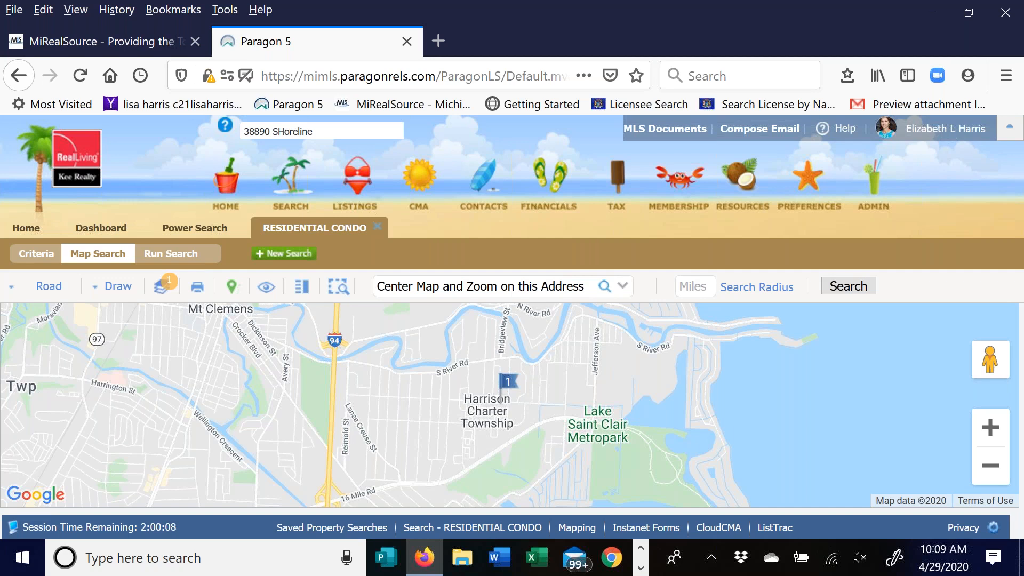
left_click(363, 493)
left_click(464, 477)
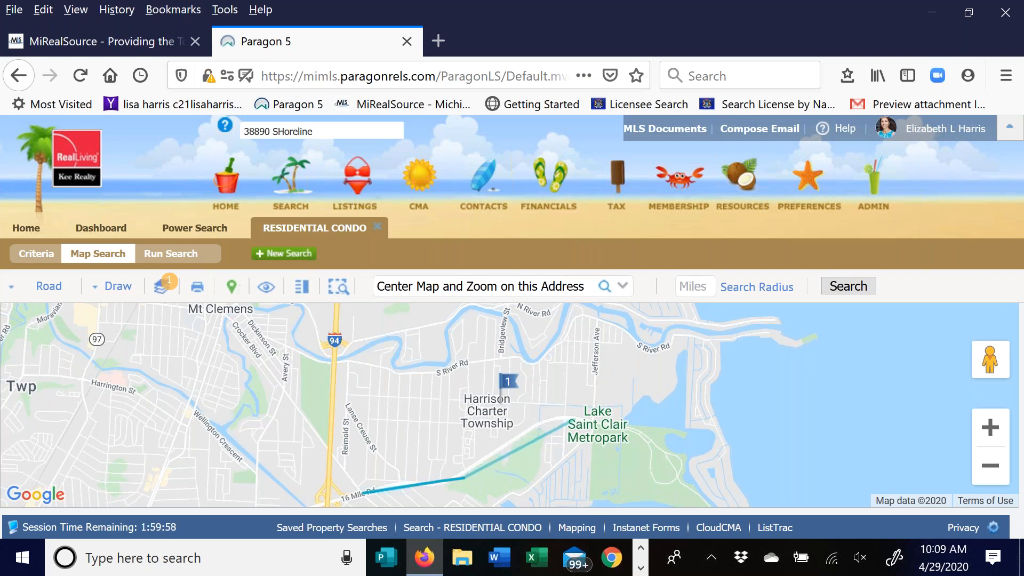
left_click(552, 421)
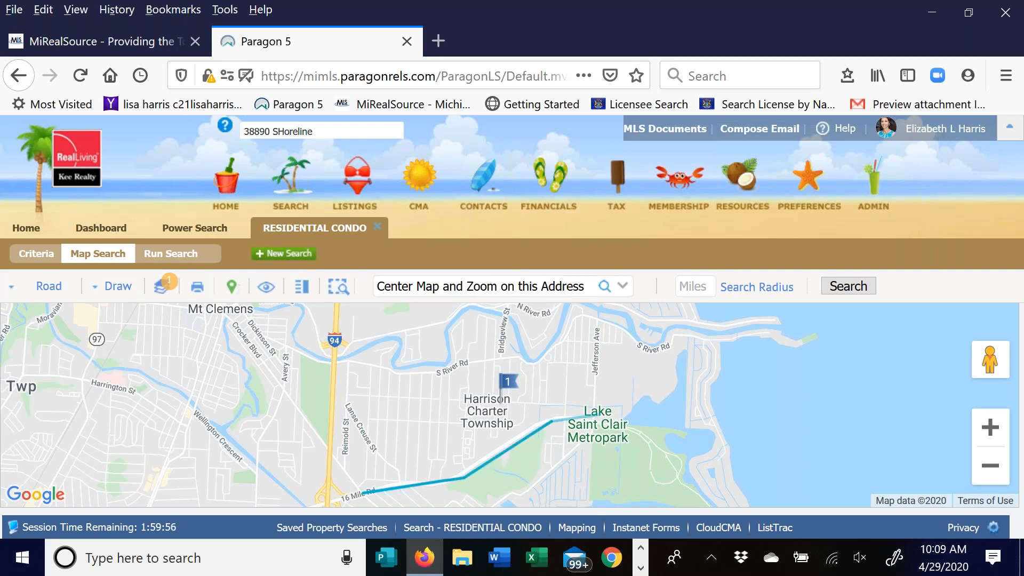
left_click(567, 414)
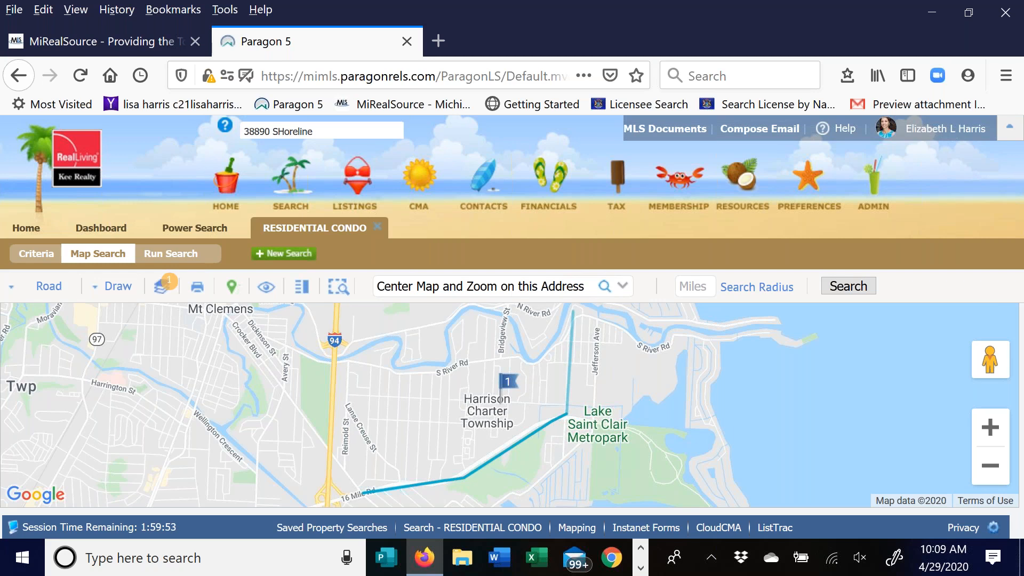
left_click(570, 332)
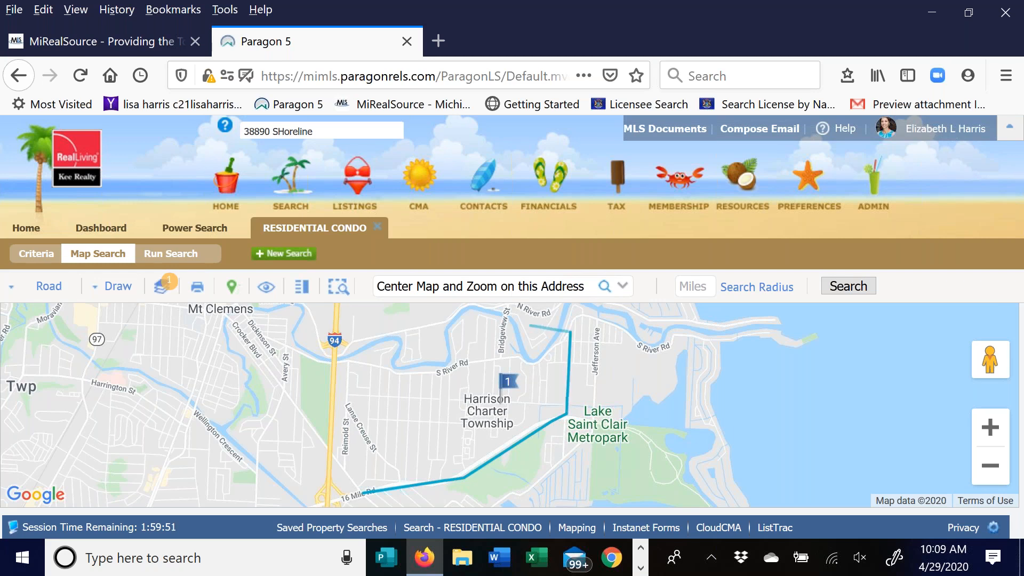
left_click(472, 361)
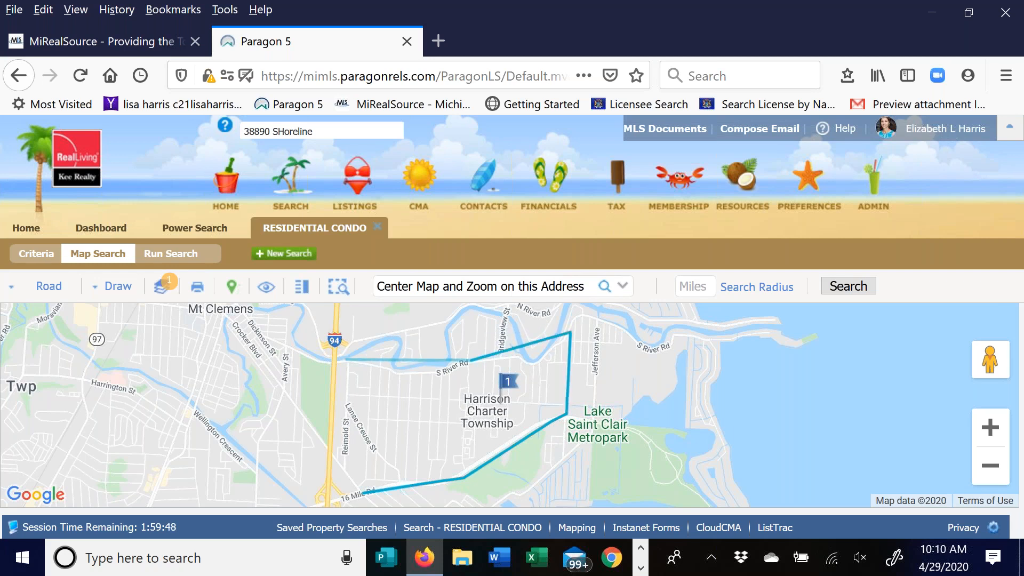
left_click(337, 368)
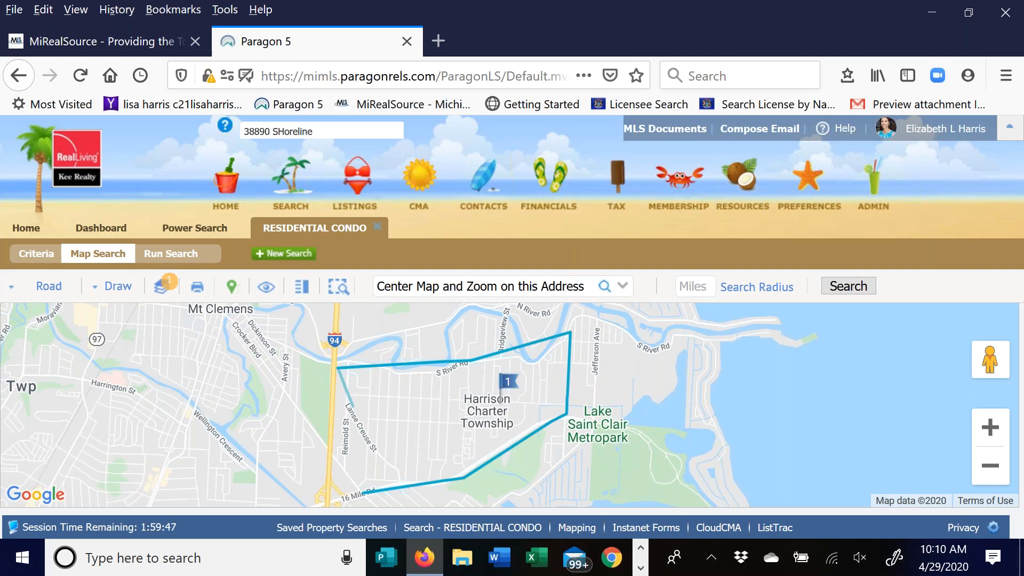
left_click(348, 495)
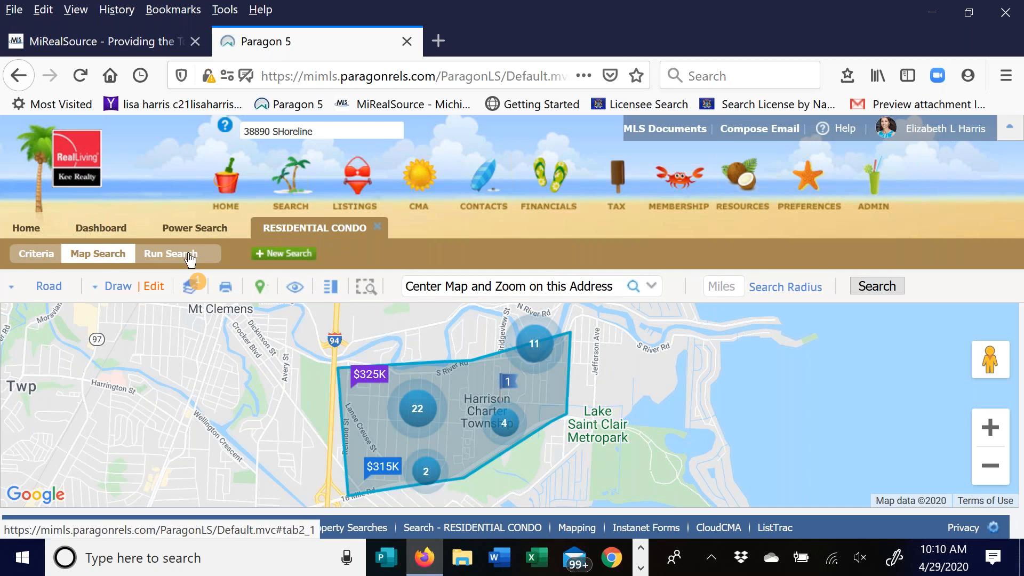
- Review the search criteria and run the search, loading 41 listings in the spreadsheet
left_click(30, 258)
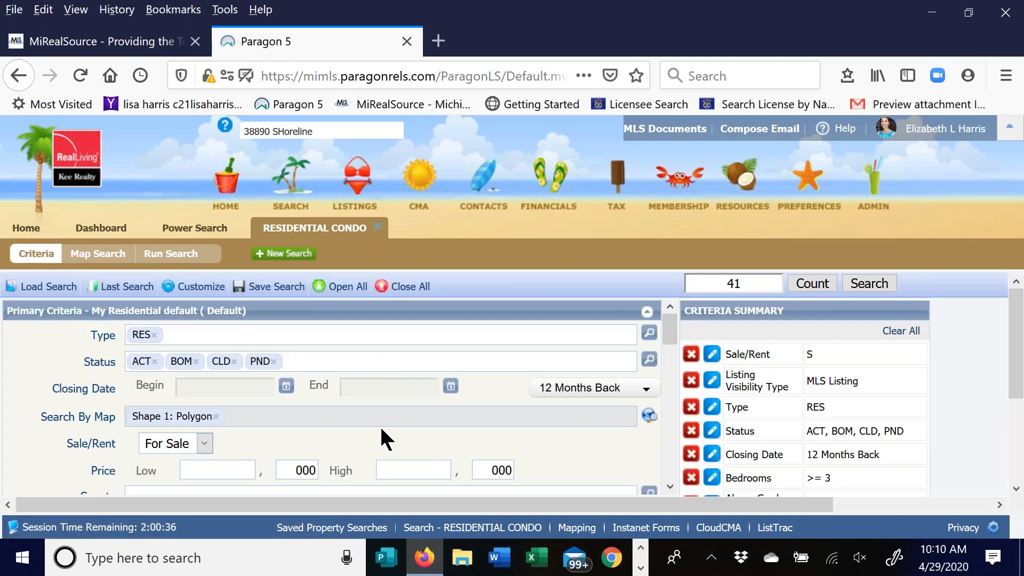
scroll(382, 431, "down", 3)
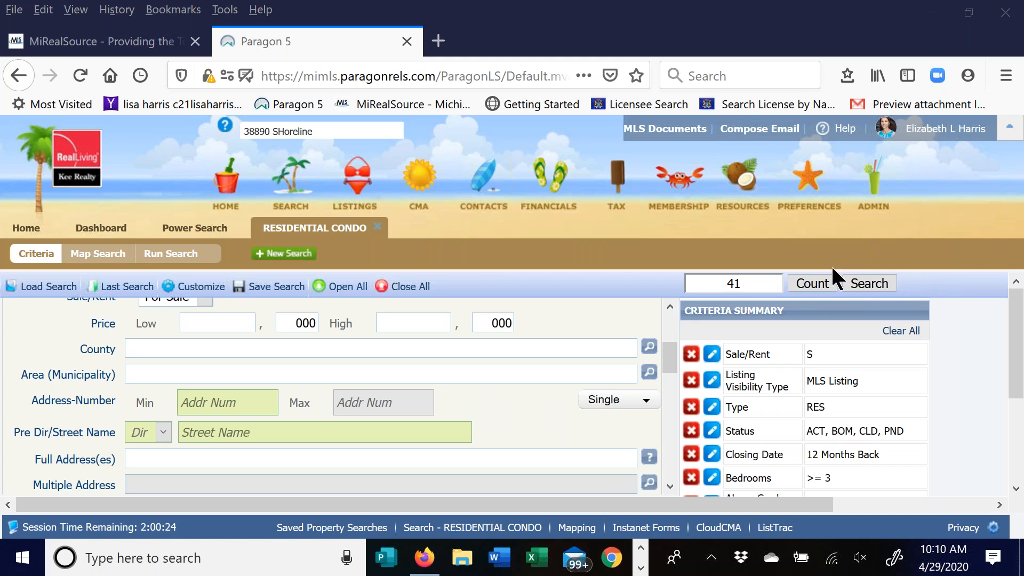
left_click(868, 282)
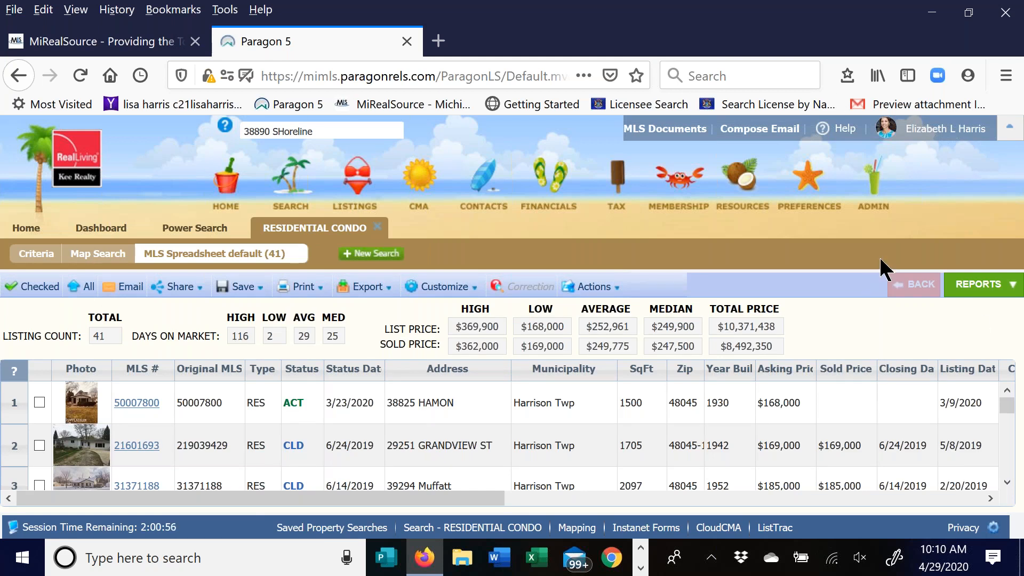
left_click(692, 76)
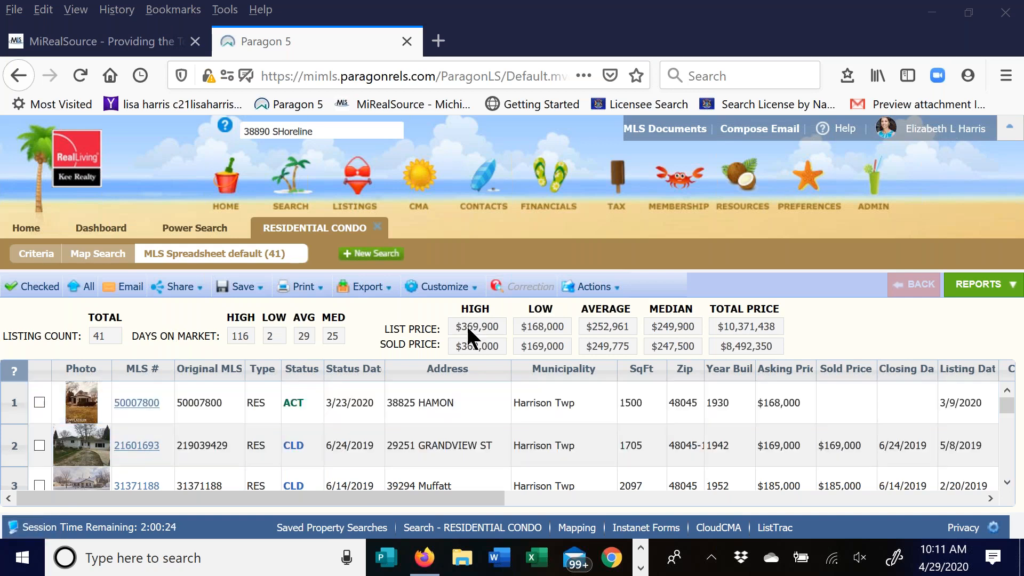
left_click(40, 402)
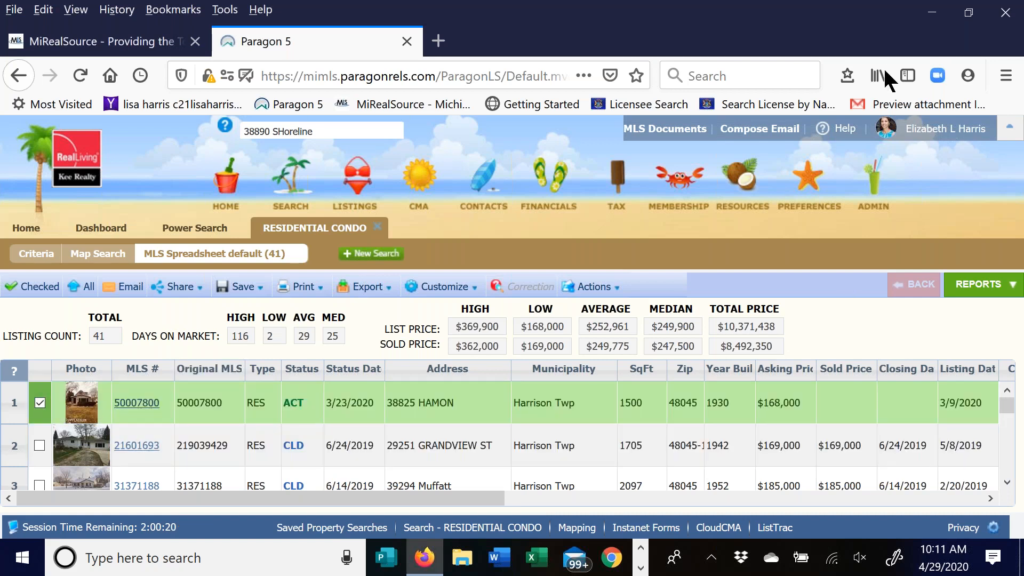
left_click(885, 67)
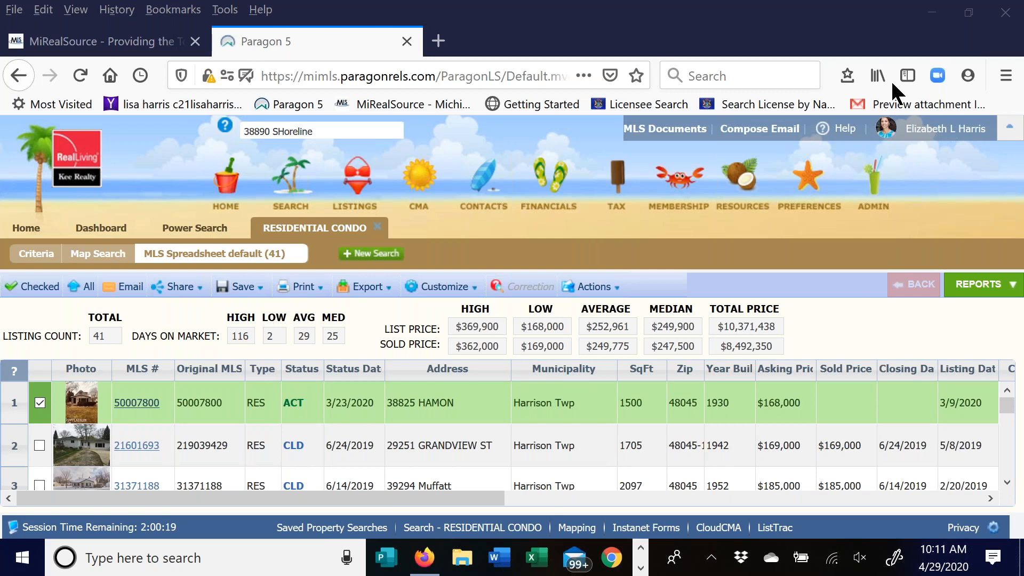
left_click(444, 286)
left_click(301, 369)
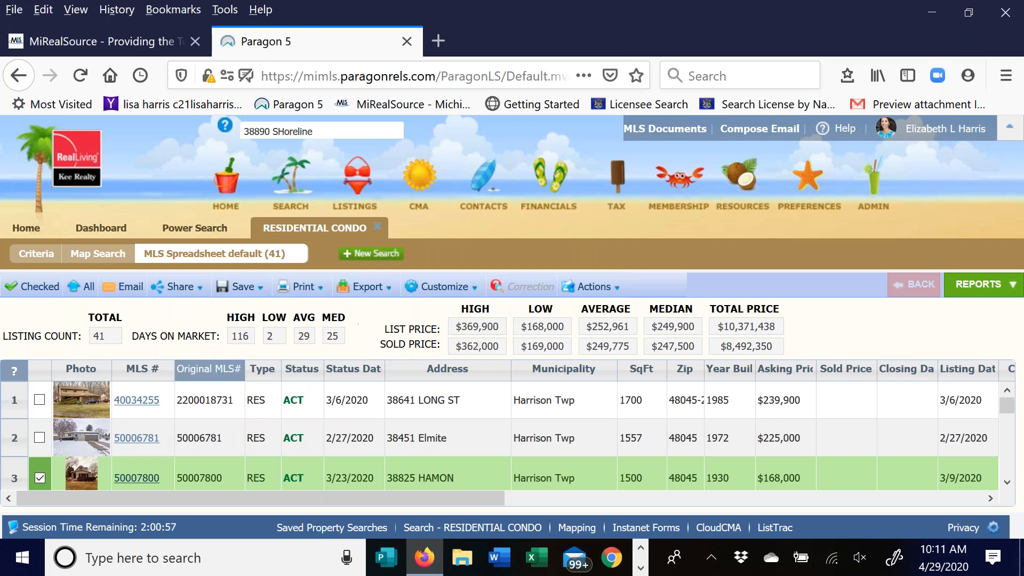
left_click(39, 401)
left_click(42, 435)
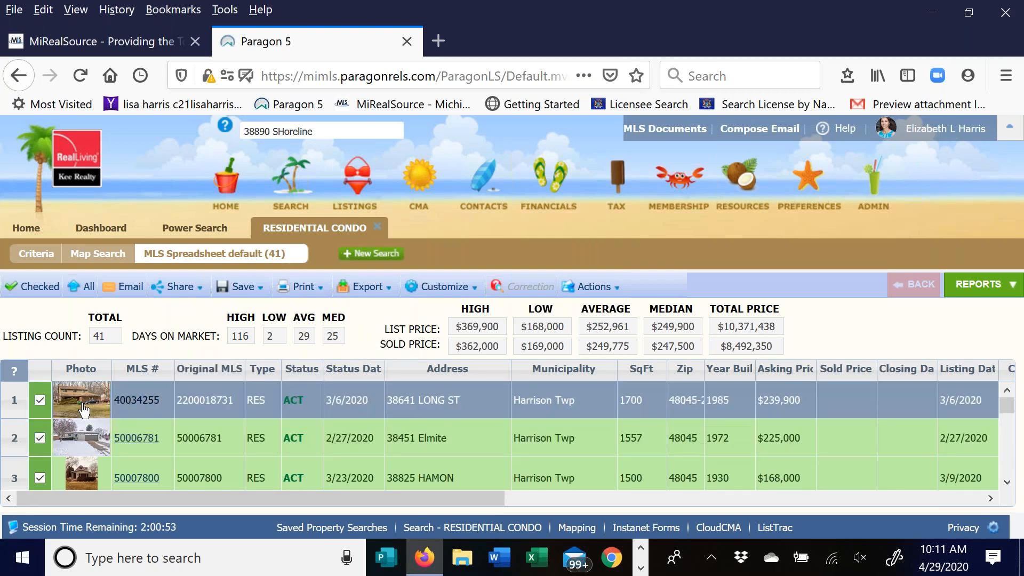
scroll(131, 413, "down", 2)
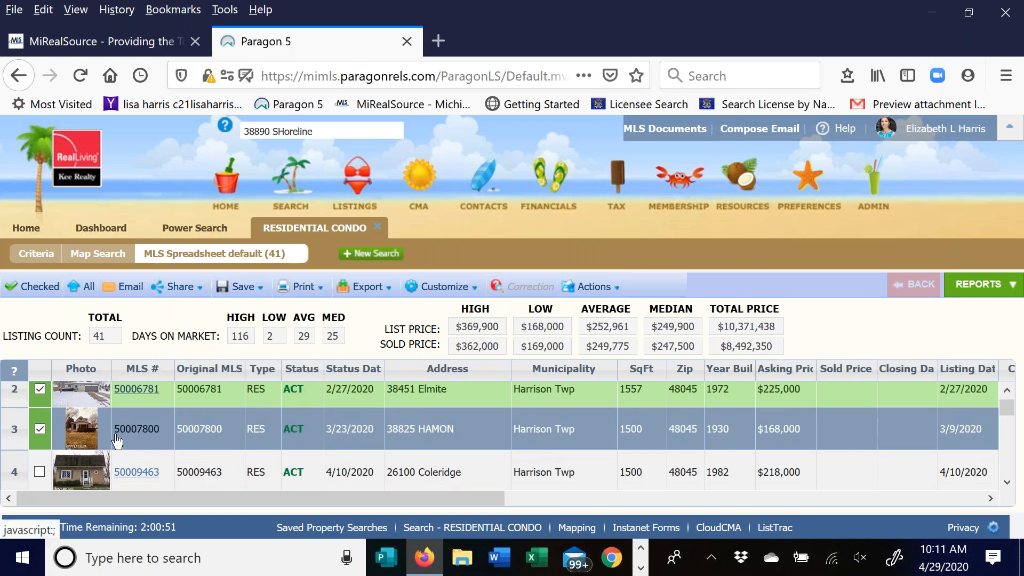
left_click(40, 472)
scroll(159, 463, "down", 1)
scroll(149, 431, "down", 1)
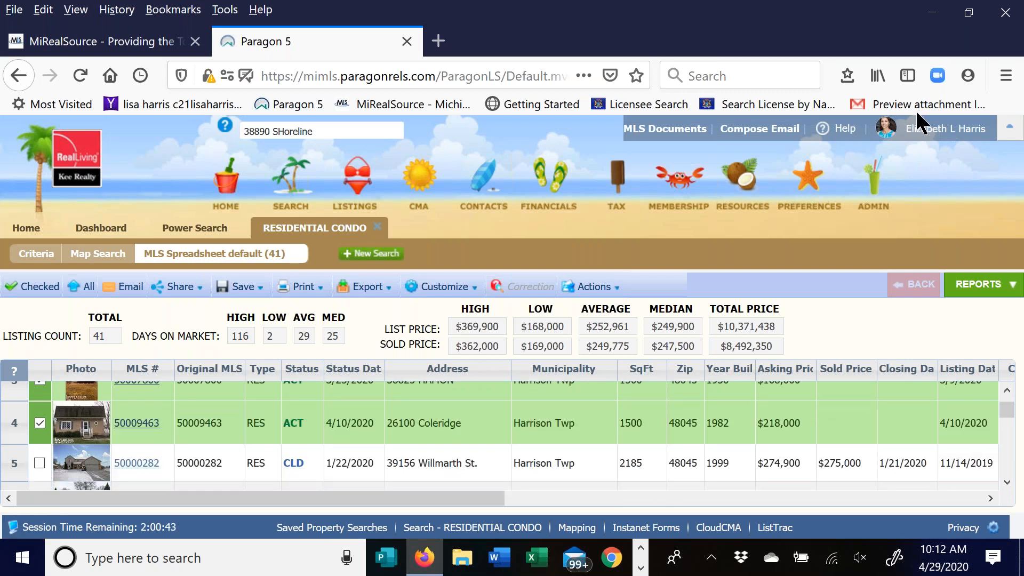
scroll(59, 456, "down", 1)
scroll(60, 456, "down", 2)
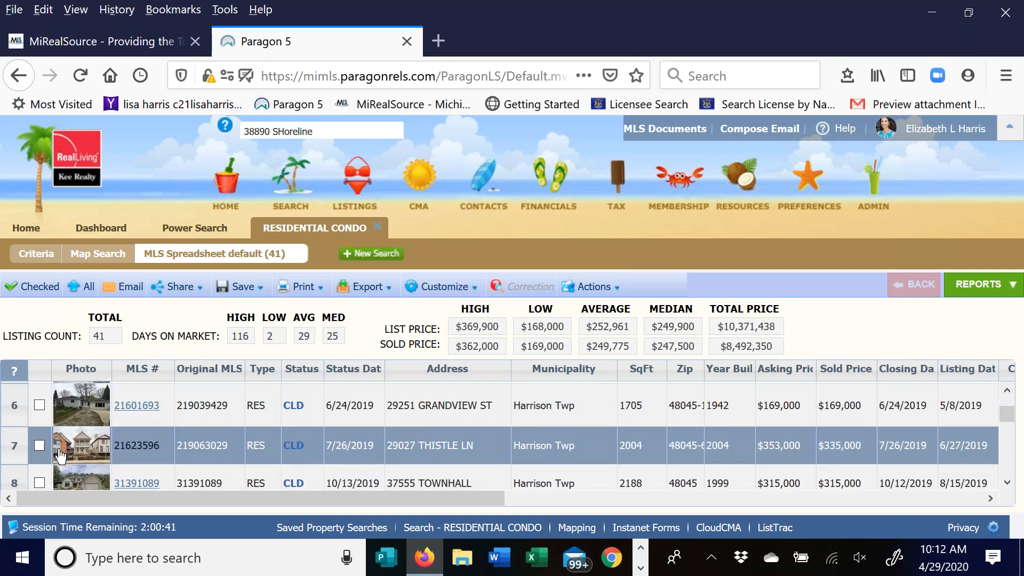
left_click(39, 404)
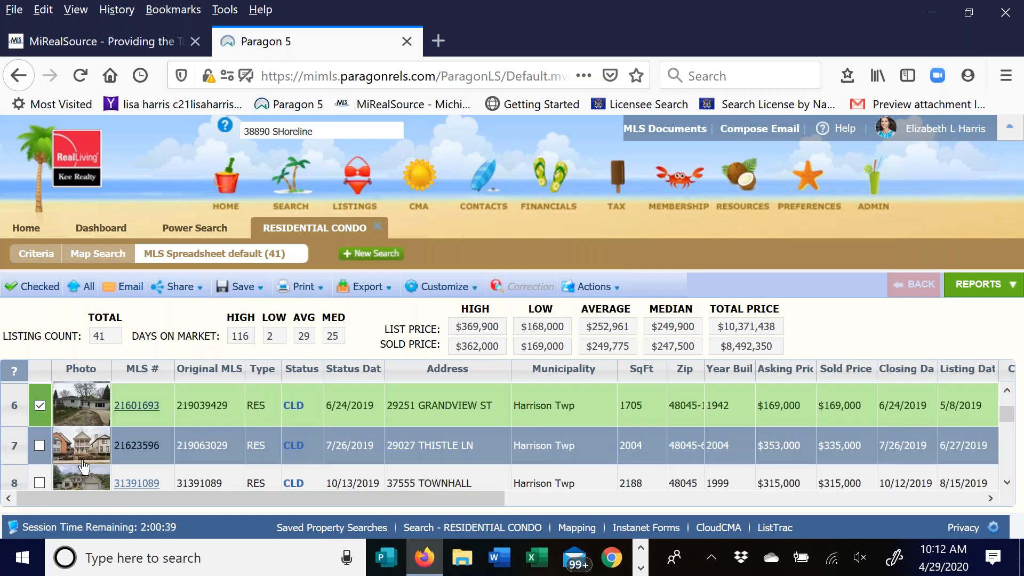
scroll(66, 448, "down", 1)
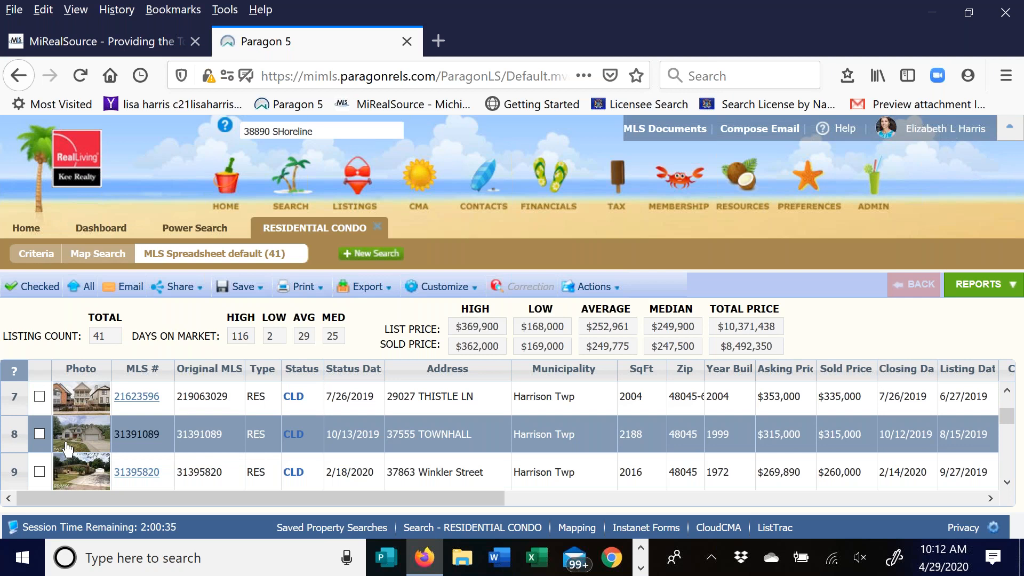
scroll(20, 452, "down", 1)
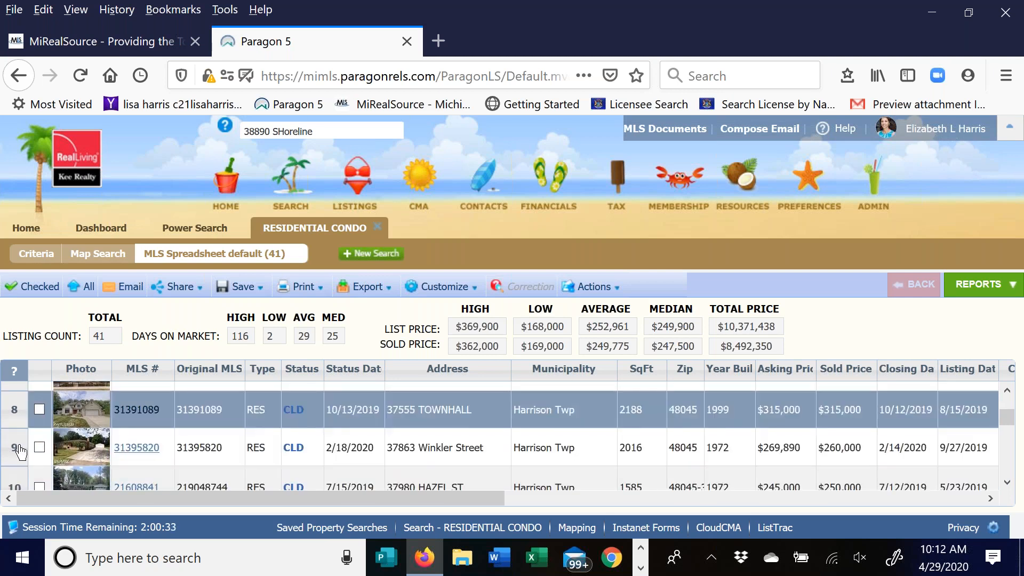
left_click(40, 448)
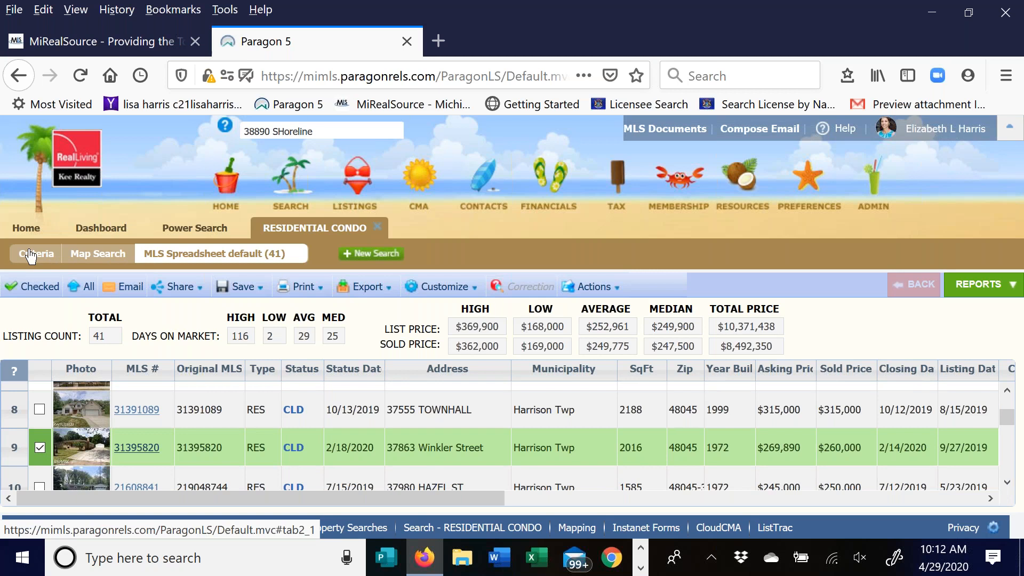
scroll(149, 412, "down", 1)
scroll(149, 412, "down", 2)
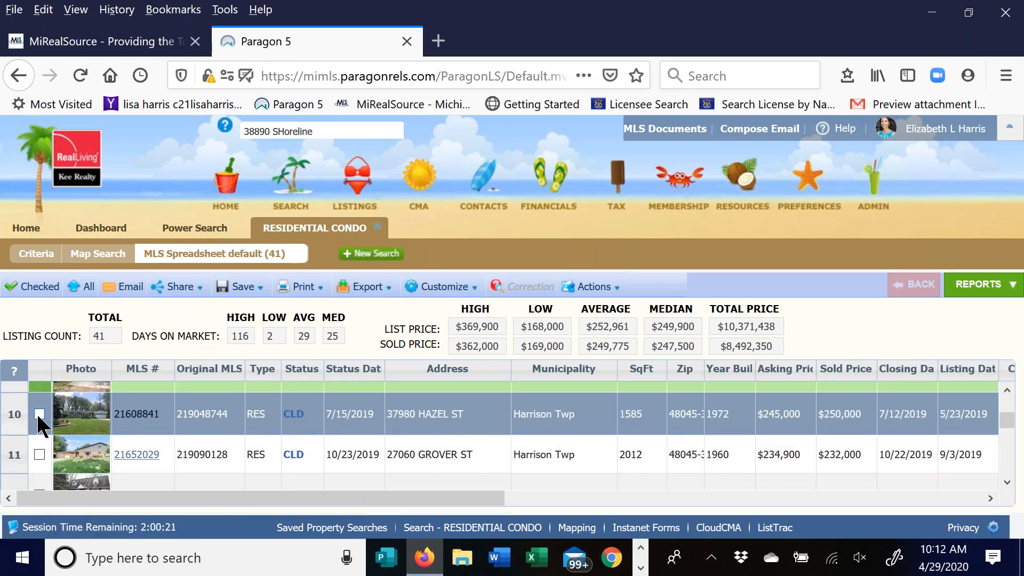
scroll(171, 427, "down", 1)
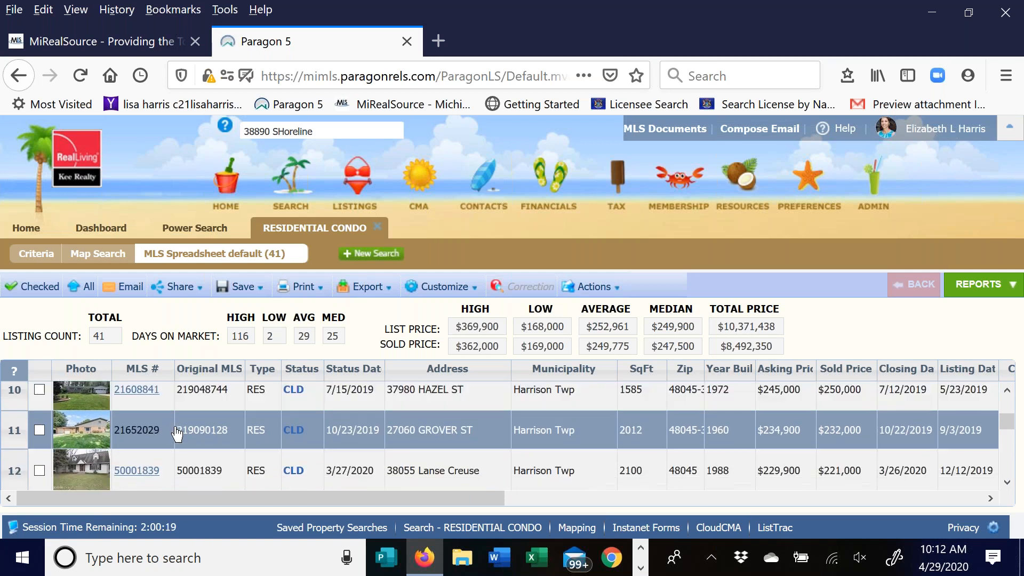
scroll(168, 424, "down", 1)
scroll(162, 421, "down", 1)
left_click(39, 437)
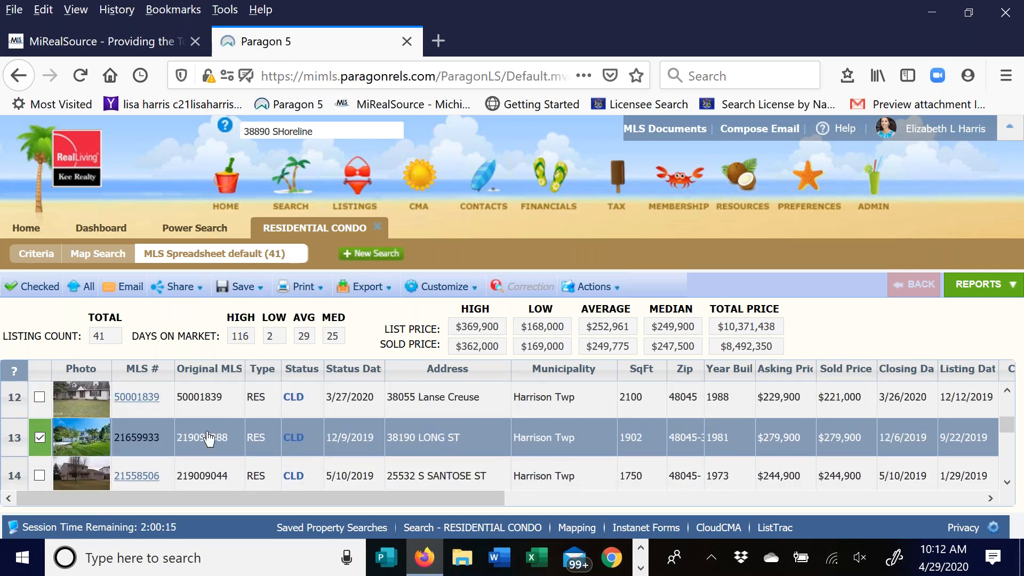
scroll(208, 439, "down", 1)
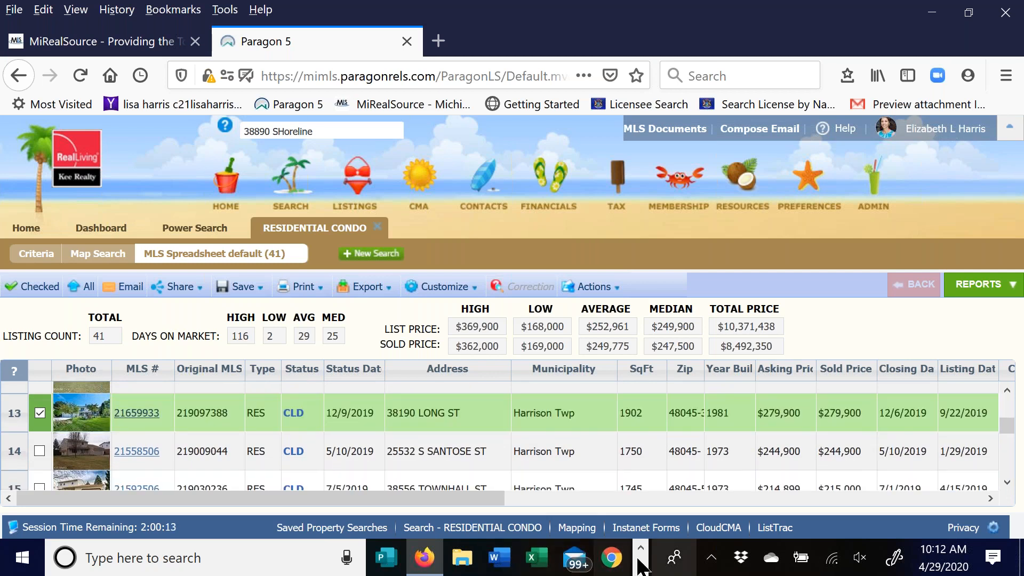
left_click_drag(357, 500, 323, 512)
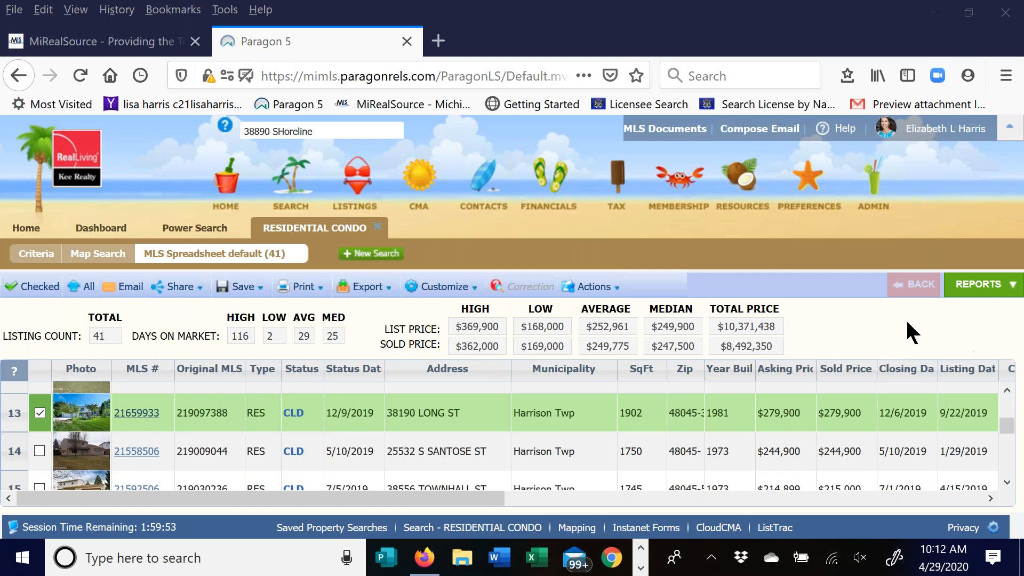
- Load the CMA Quick View report from the CMA group in the reports list
left_click(979, 281)
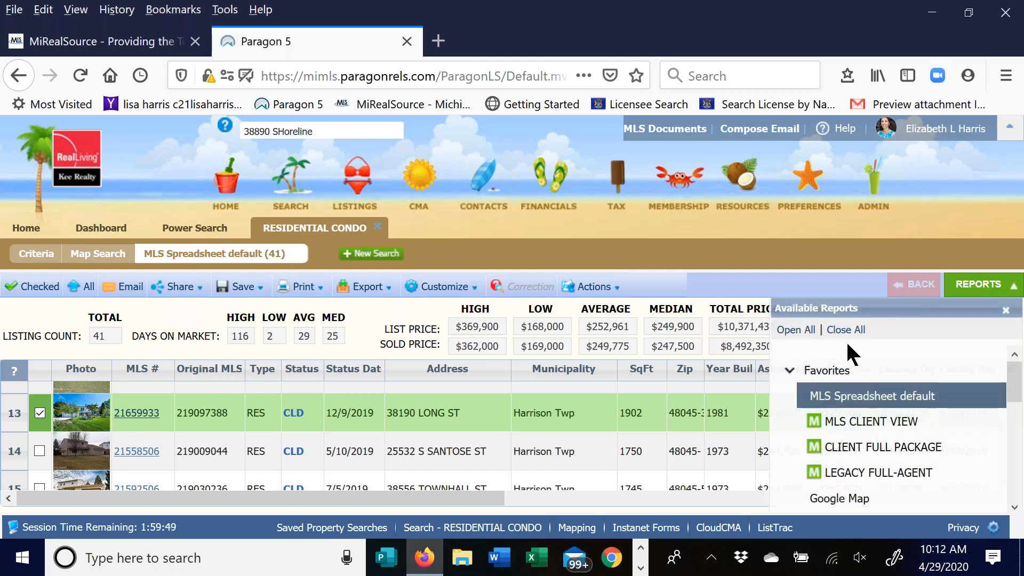
left_click(790, 372)
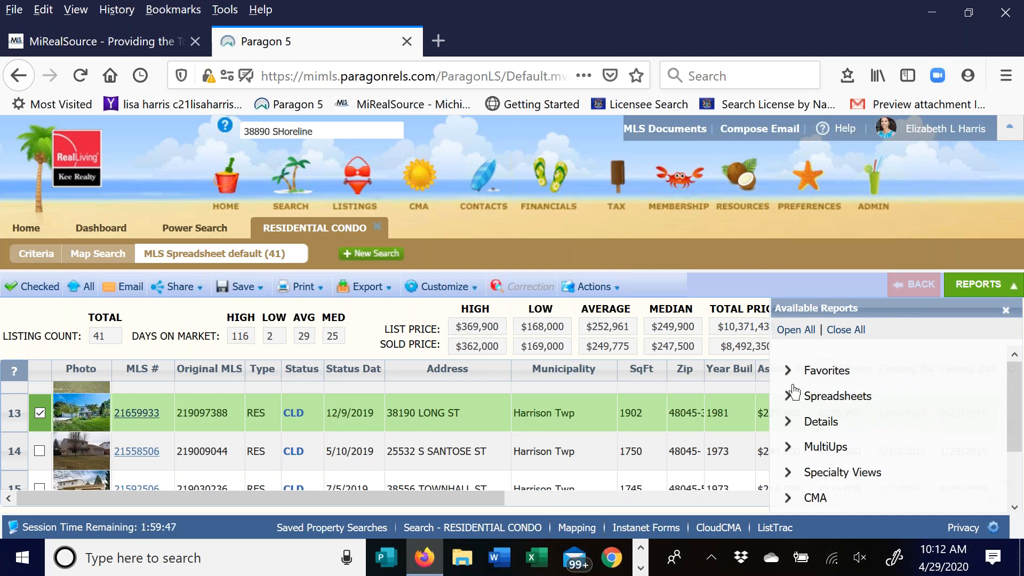
scroll(799, 480, "down", 1)
scroll(800, 466, "down", 1)
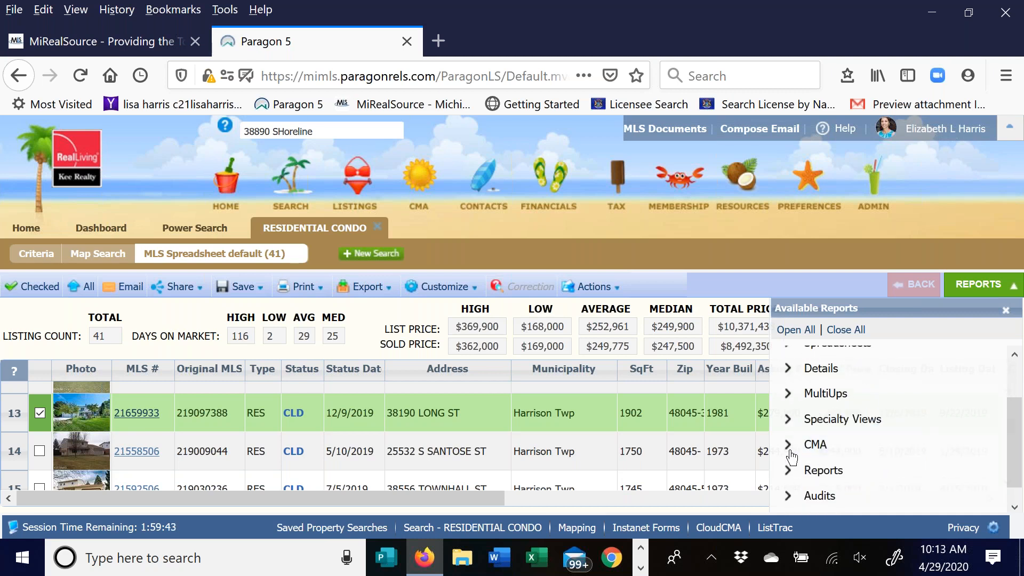
left_click(789, 448)
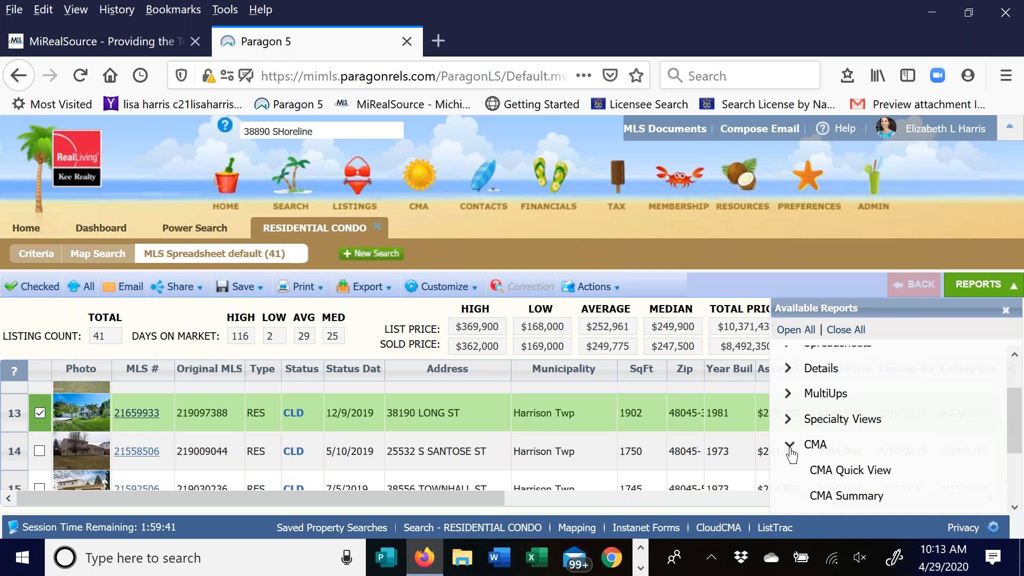
scroll(964, 382, "down", 3)
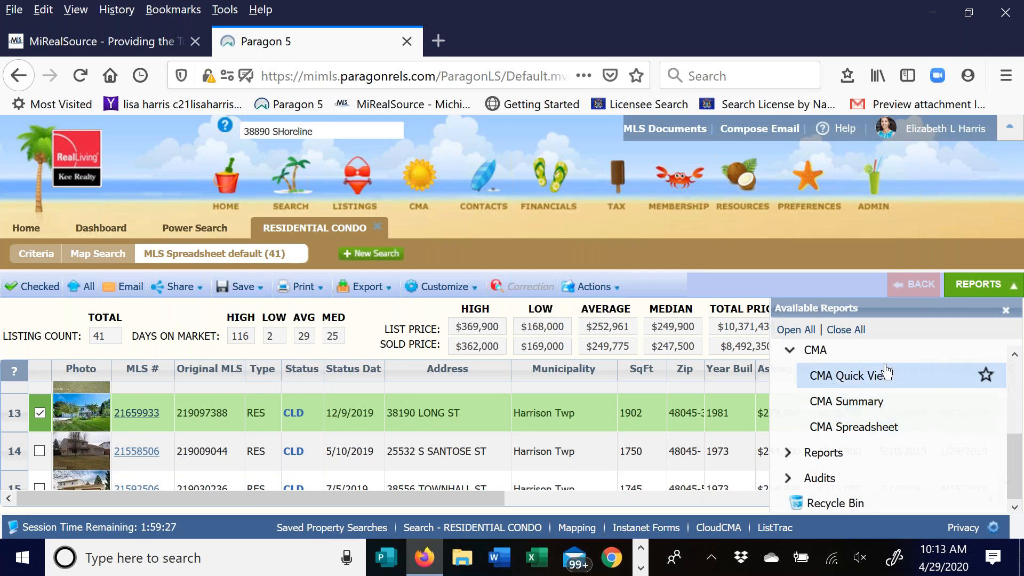
left_click(857, 380)
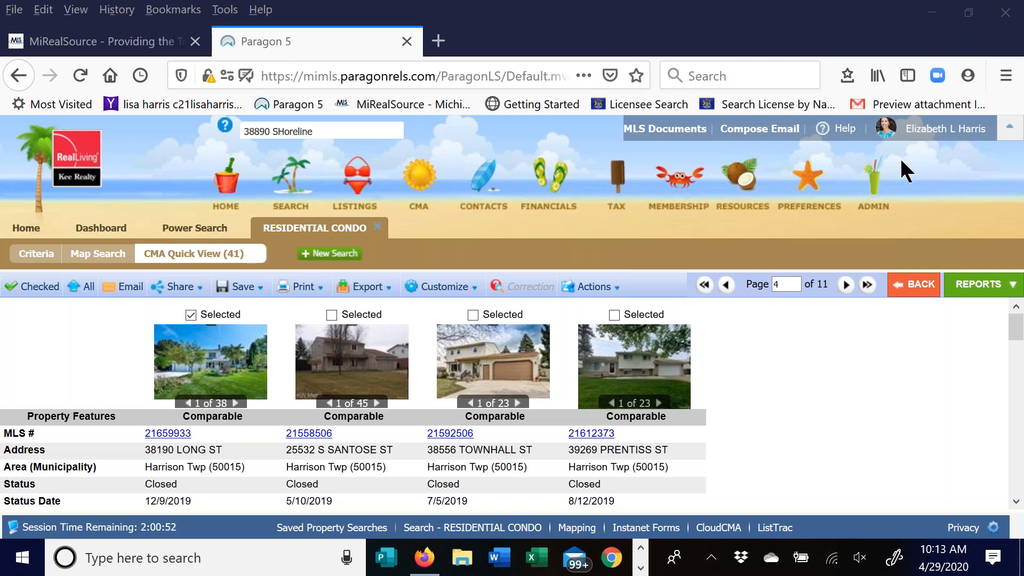
- Open the Customize dropdown on the CMA Quick View toolbar
mouse_move(1016, 328)
left_mouse_down()
mouse_move(1020, 489)
mouse_move(993, 350)
mouse_move(999, 323)
left_mouse_up()
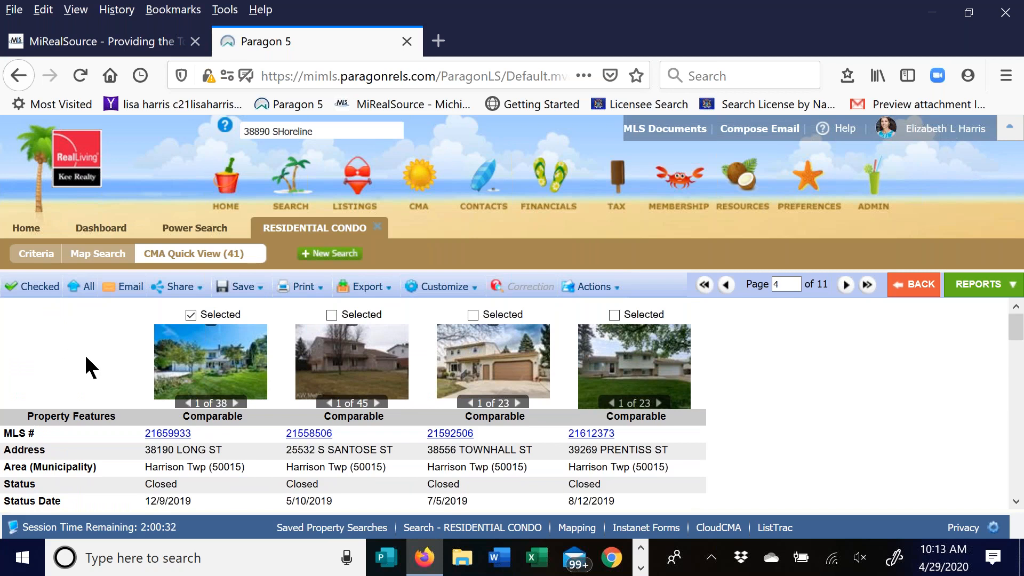
left_click(439, 288)
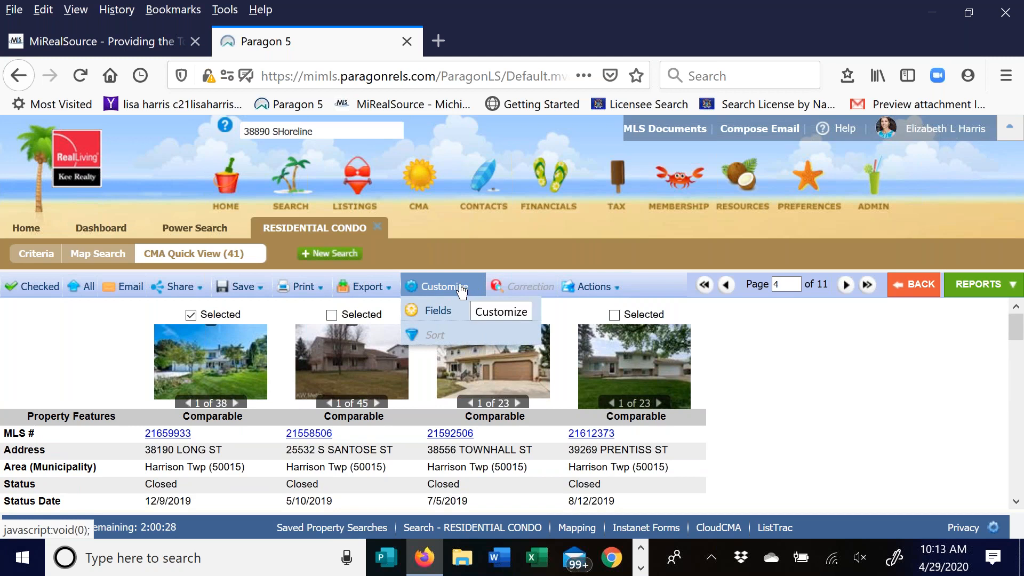
- Search 'bas', add Basement Y/N to the selected fields and place it after Year Built
left_click(438, 312)
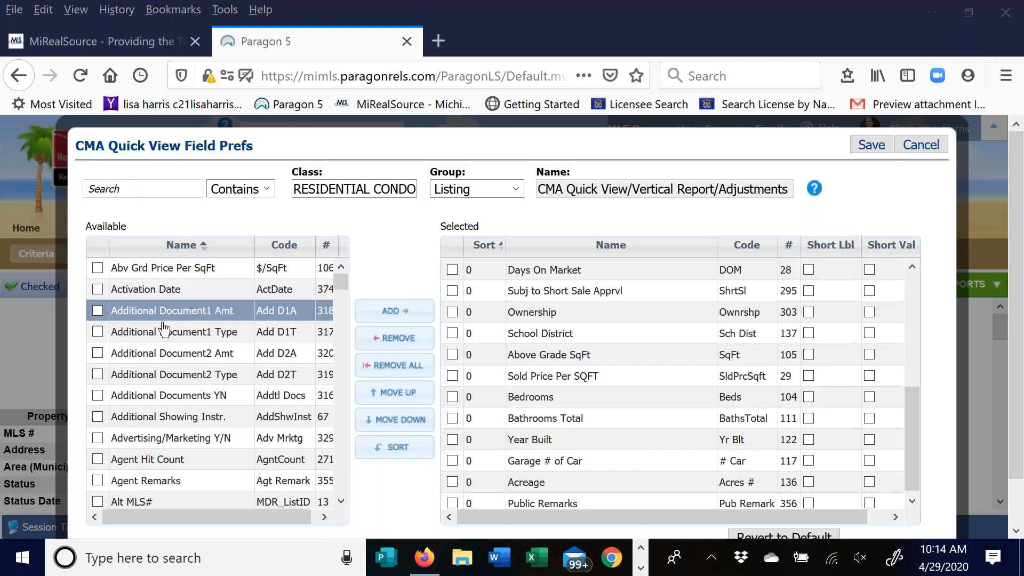
left_click_drag(341, 280, 344, 314)
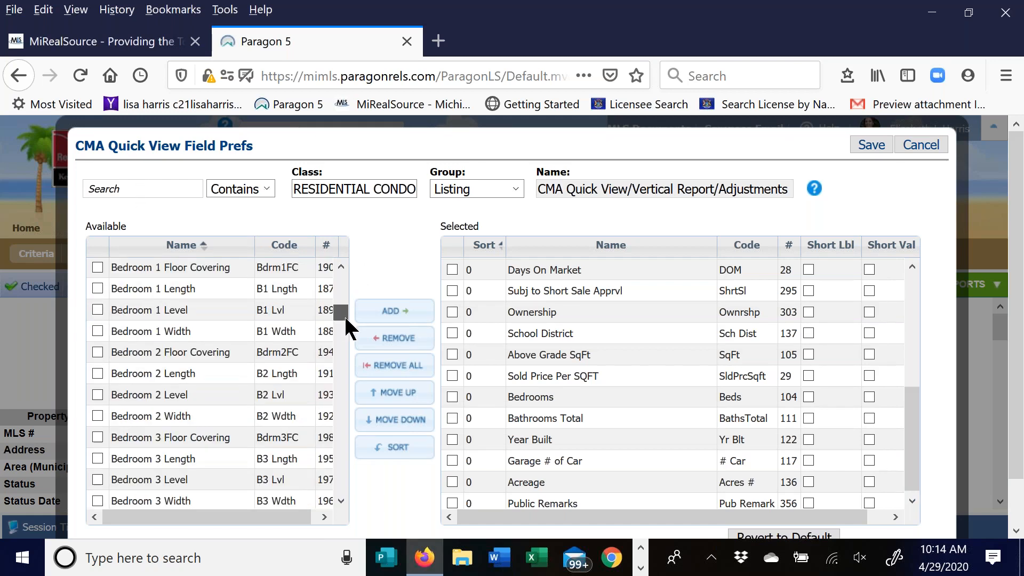
left_click(104, 192)
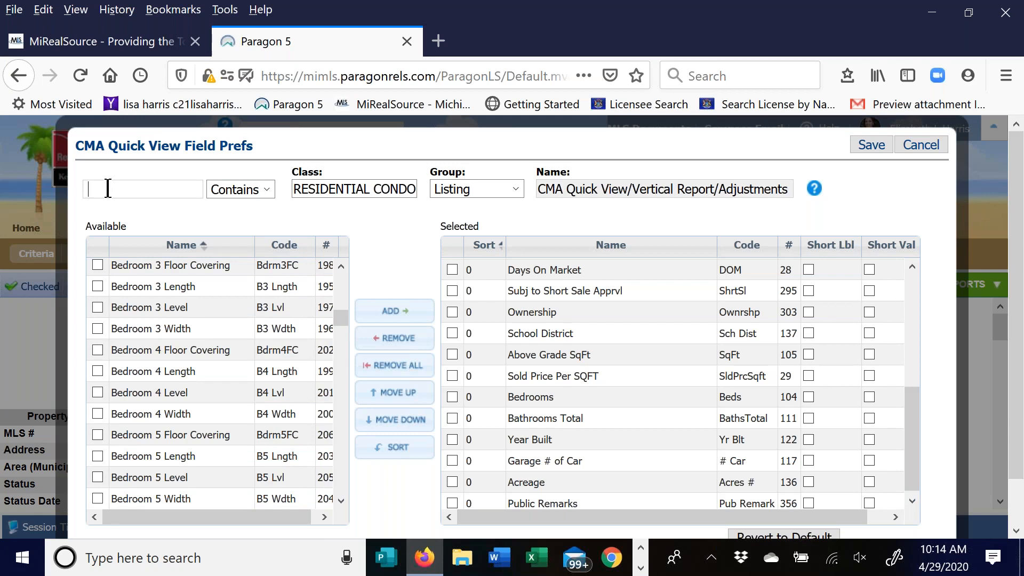
type("bas")
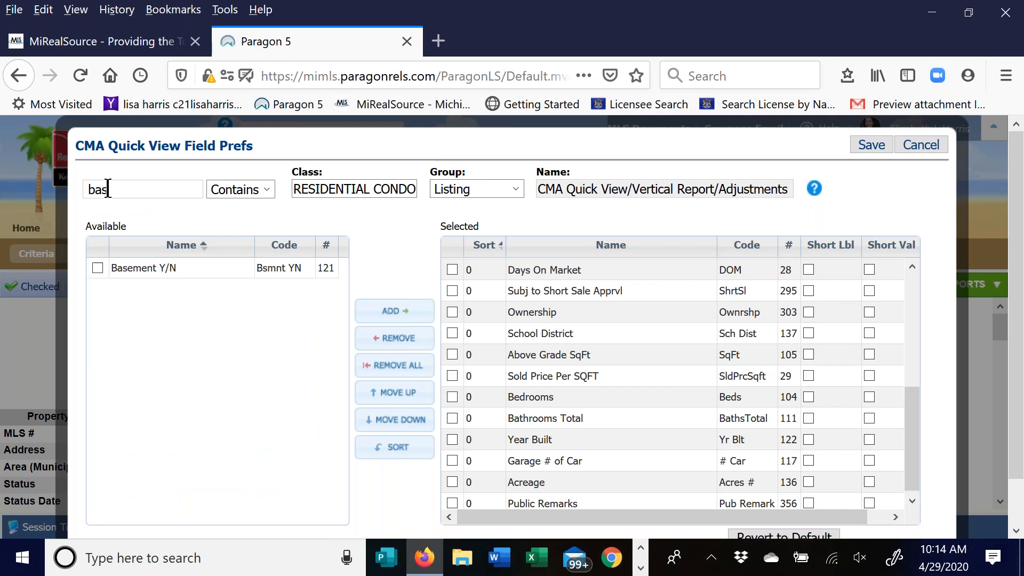
left_click(97, 269)
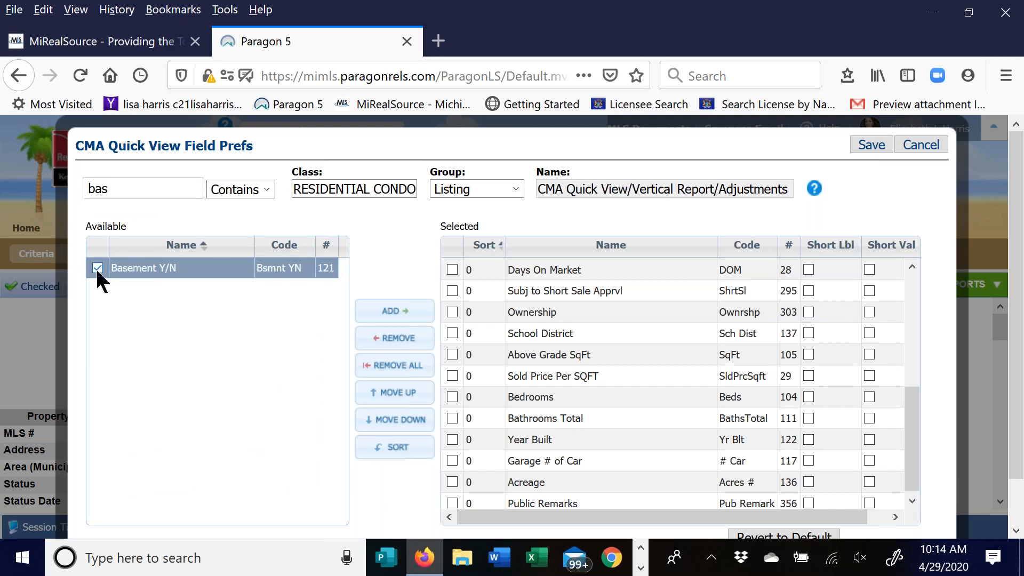
left_click(405, 314)
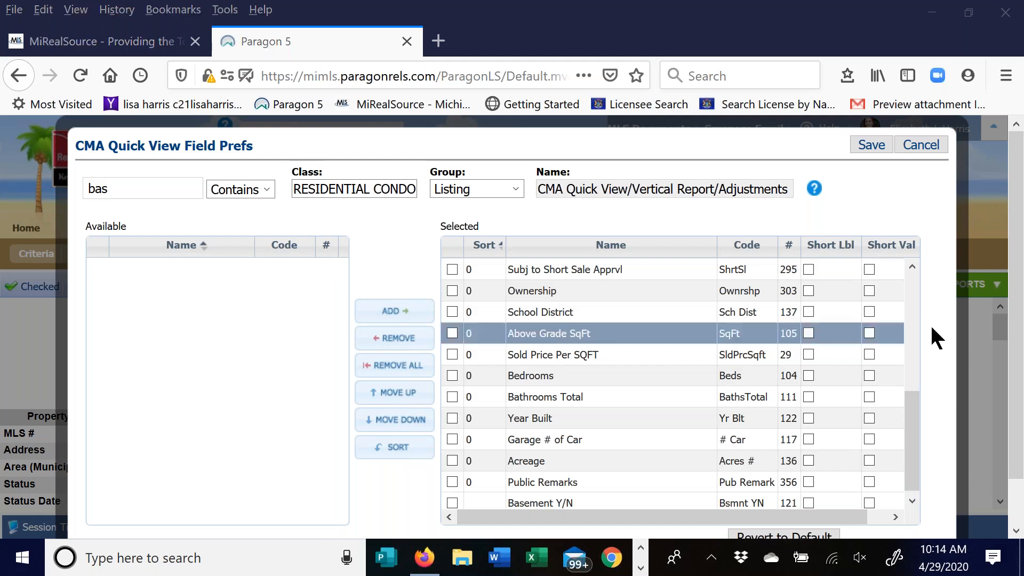
left_click_drag(913, 416, 913, 428)
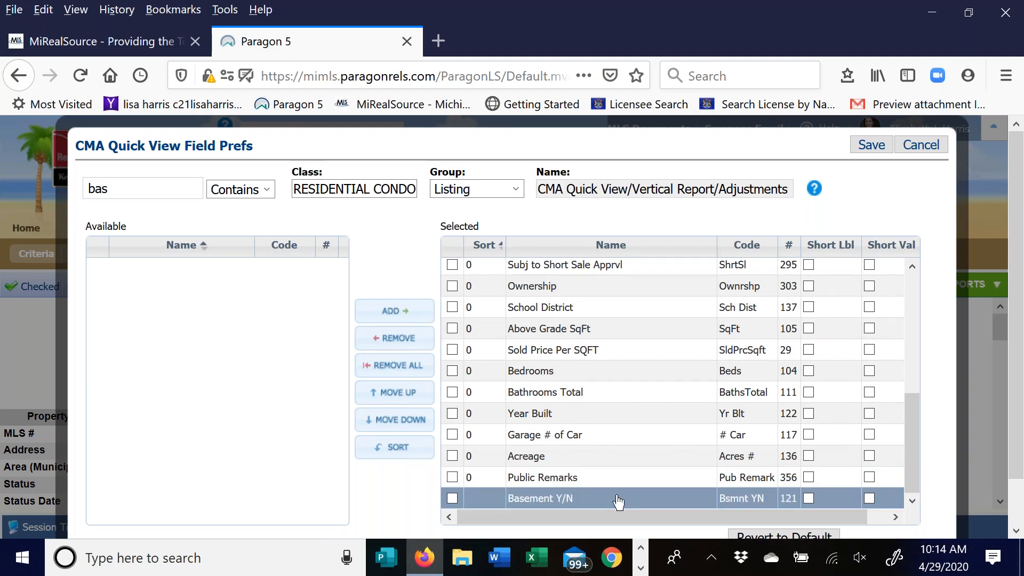
left_click_drag(613, 500, 622, 416)
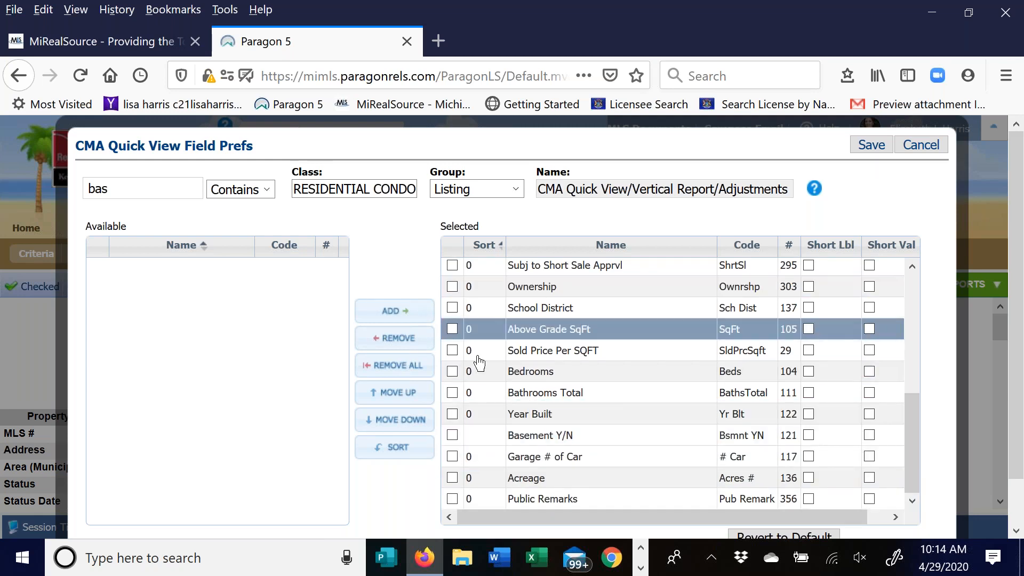
- Move Acreage up three places, then back down below Garage # of Car
left_click(453, 478)
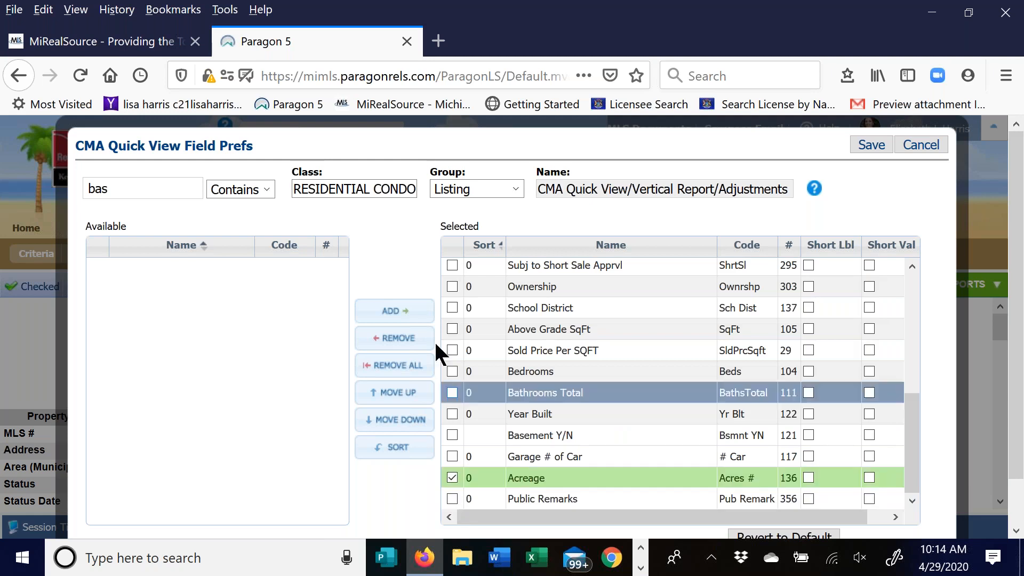
left_click(392, 394)
left_click(392, 393)
left_click(392, 394)
left_click(400, 420)
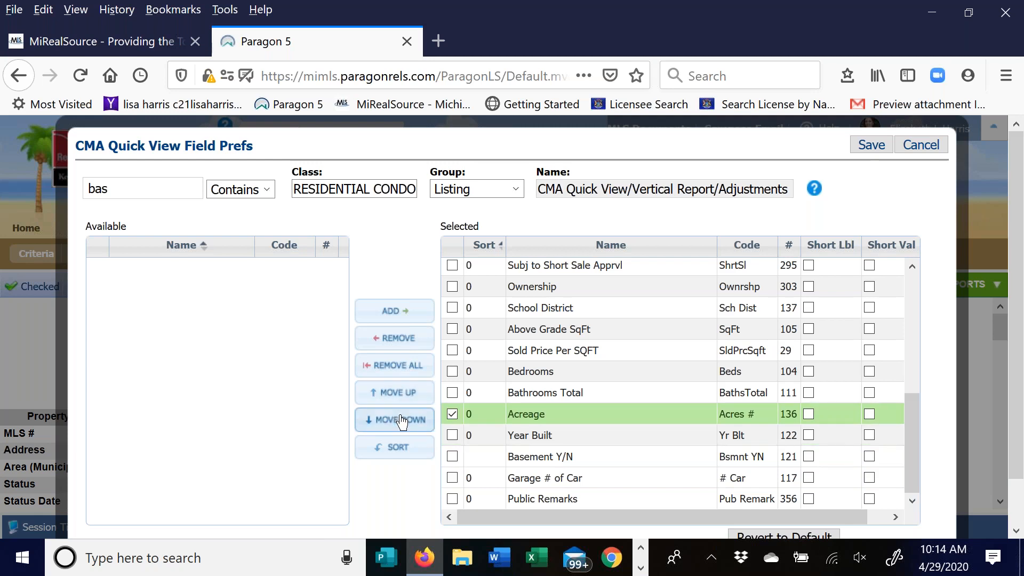
left_click(400, 420)
left_click(400, 420)
- Move Bedrooms, Bathrooms Total and Year Built up three positions, then back down three
left_click(452, 371)
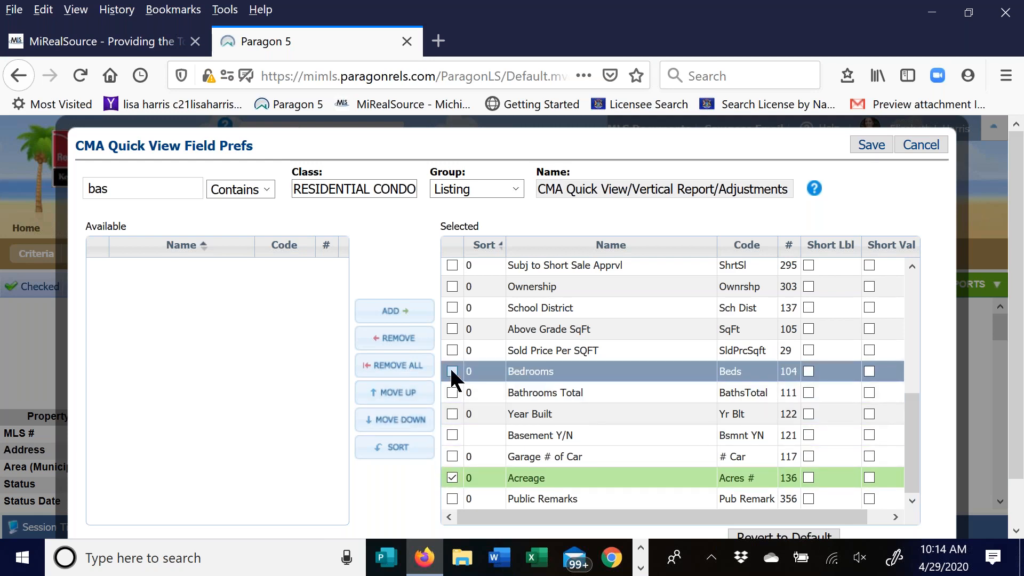
left_click(452, 392)
left_click(454, 414)
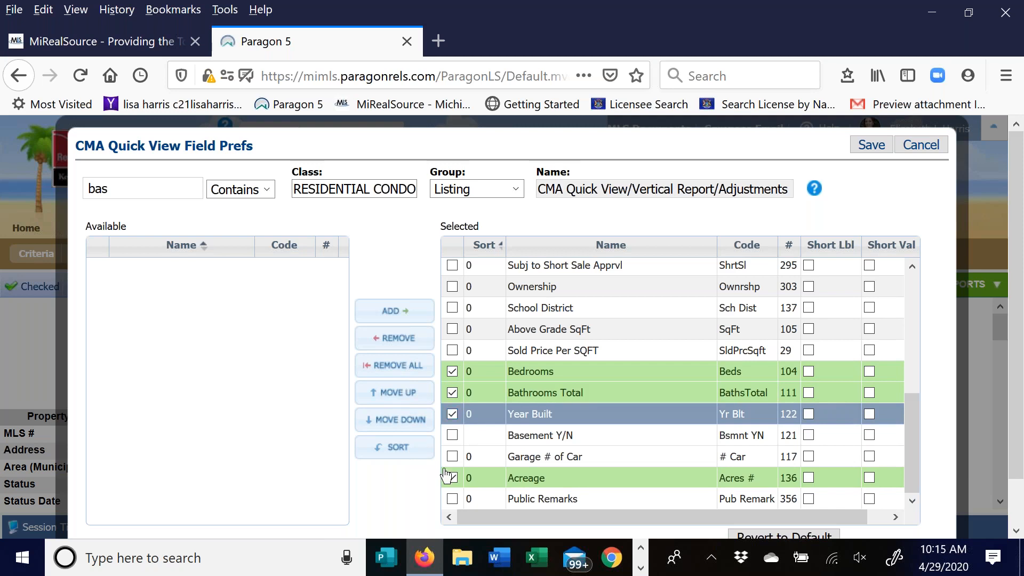
left_click(407, 392)
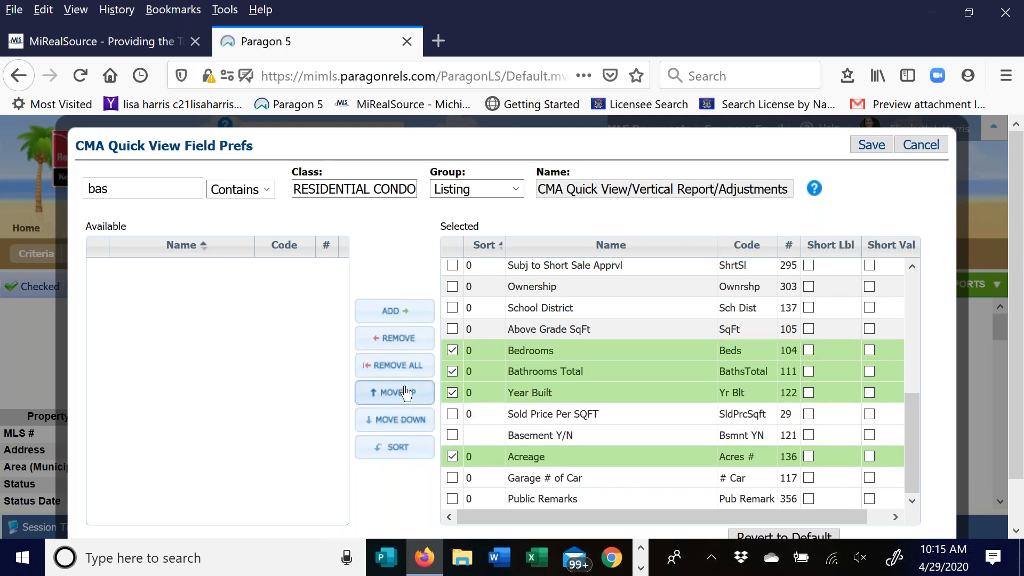
left_click(406, 392)
left_click(406, 392)
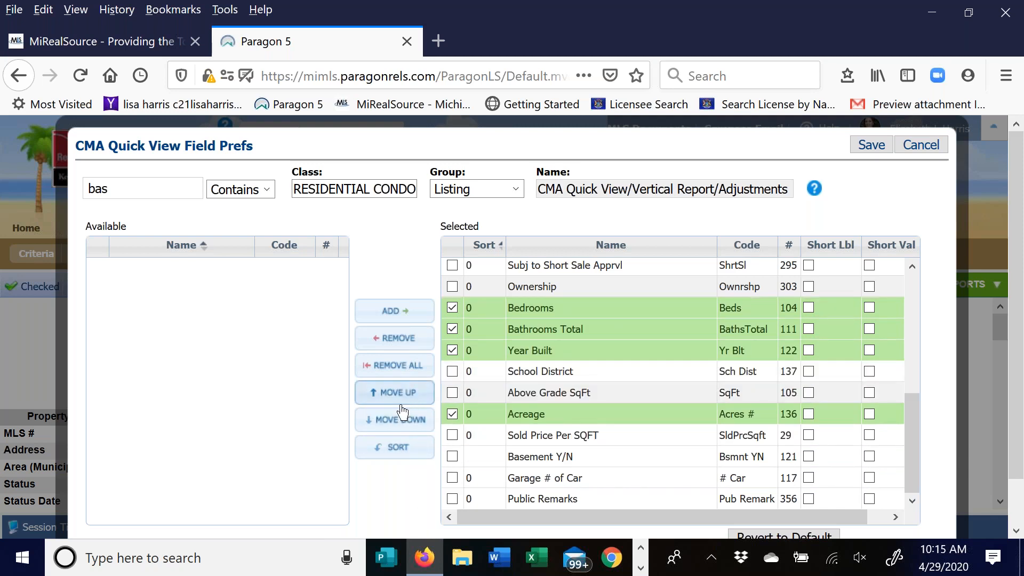
left_click(401, 420)
left_click(401, 420)
left_click(401, 421)
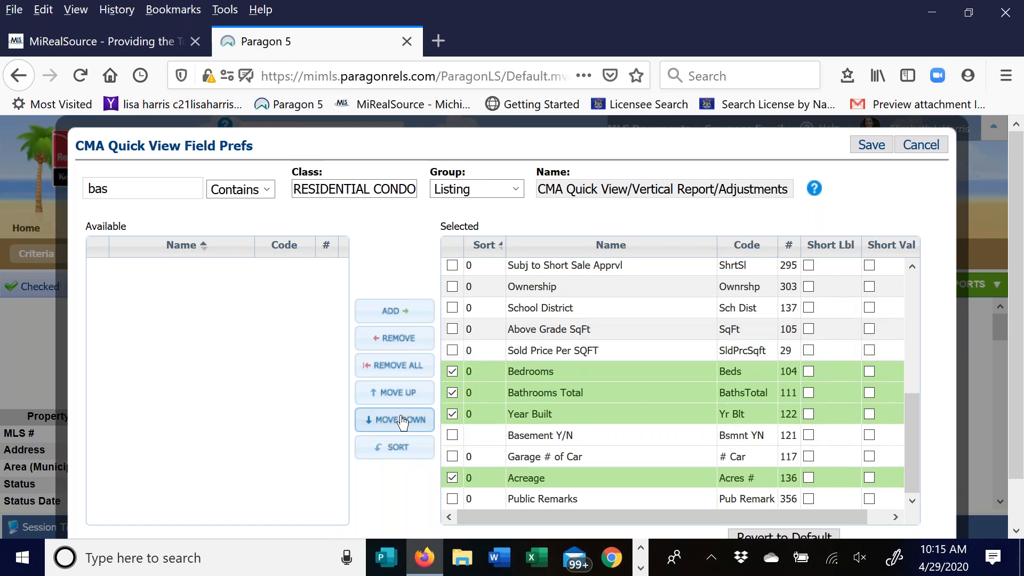
- Deselect Bedrooms, Bathrooms Total, Year Built and Acreage, then save the field preferences
left_click(453, 371)
left_click(453, 393)
left_click(452, 413)
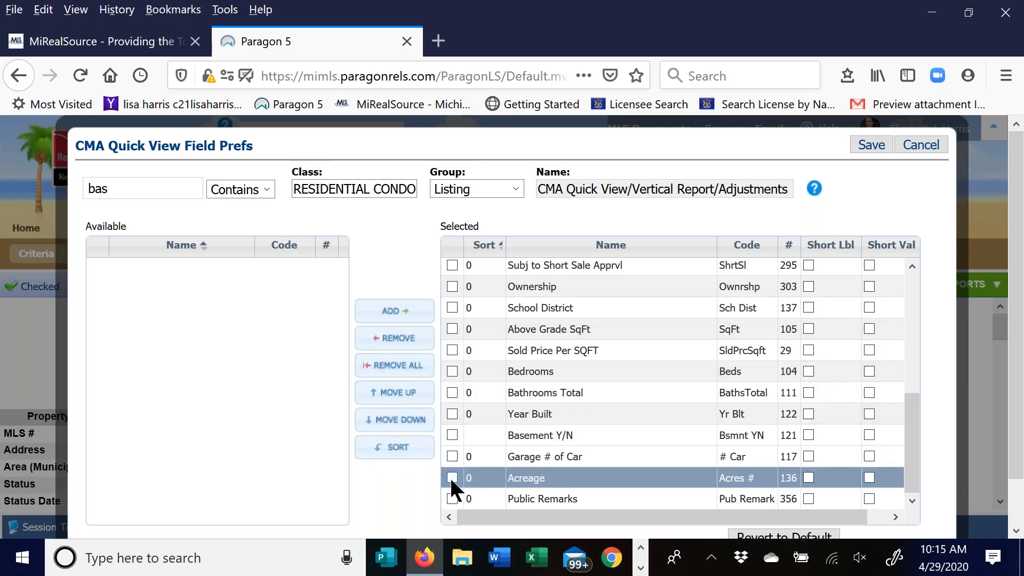
left_click(451, 477)
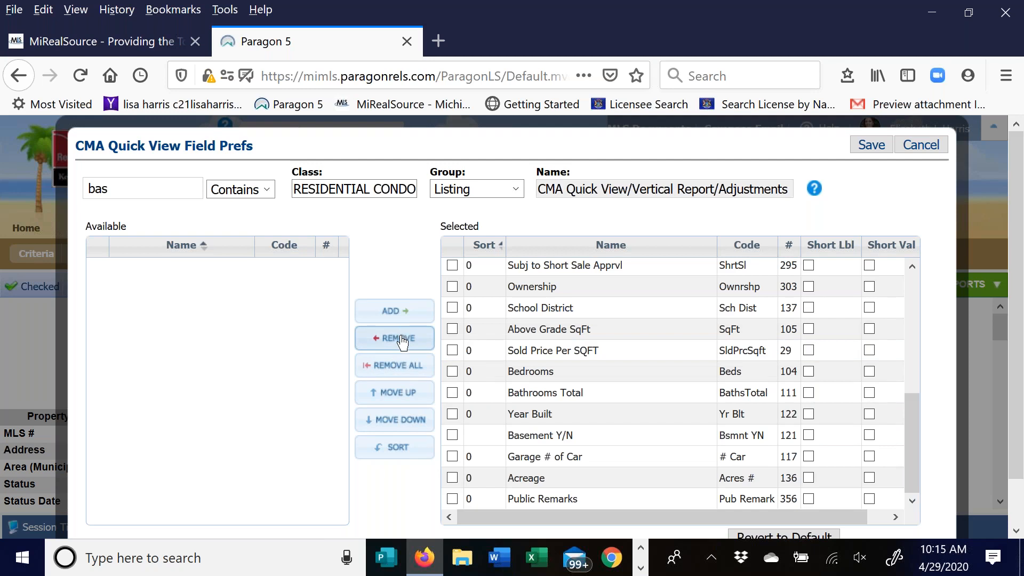
left_click(870, 143)
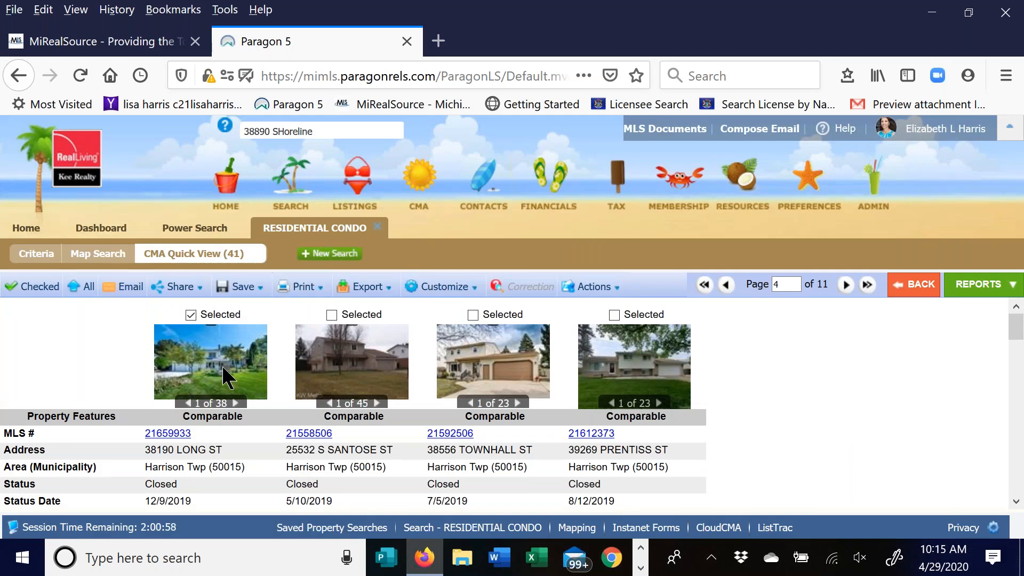
- Advance the comparables two pages to page 6 and switch to the CMA Summary report
scroll(754, 360, "down", 2)
scroll(754, 360, "up", 1)
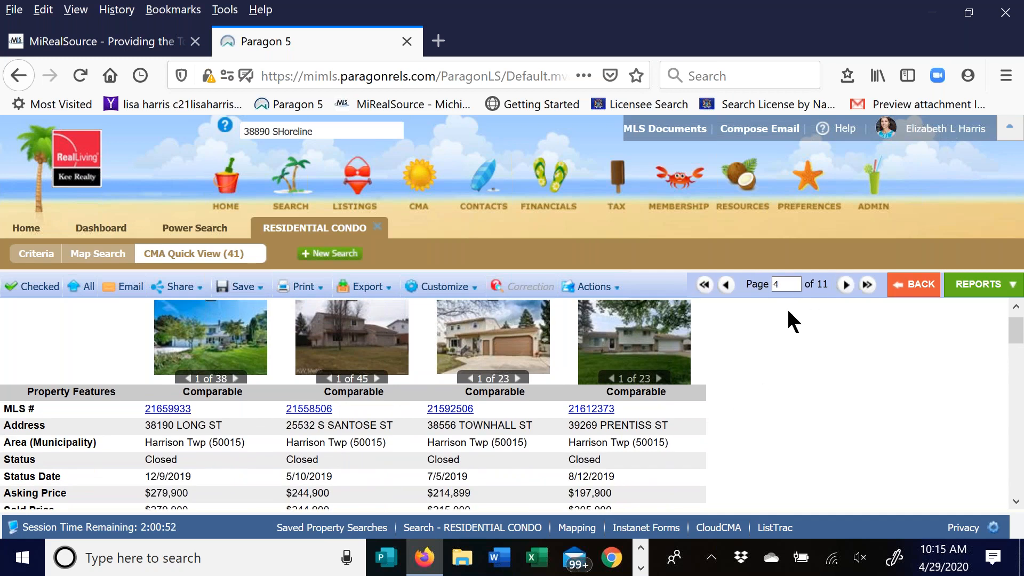
left_click(846, 286)
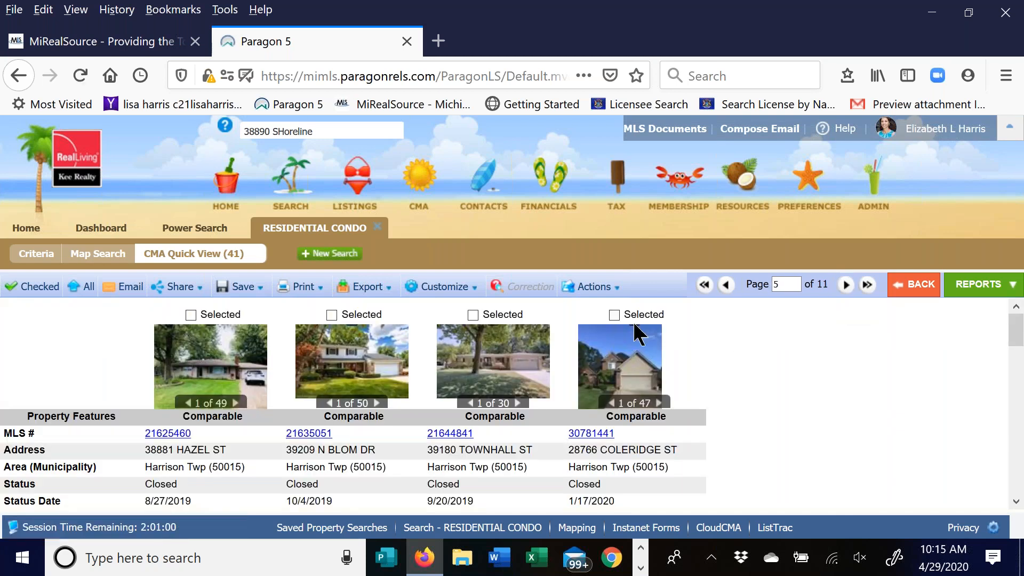
left_click(846, 284)
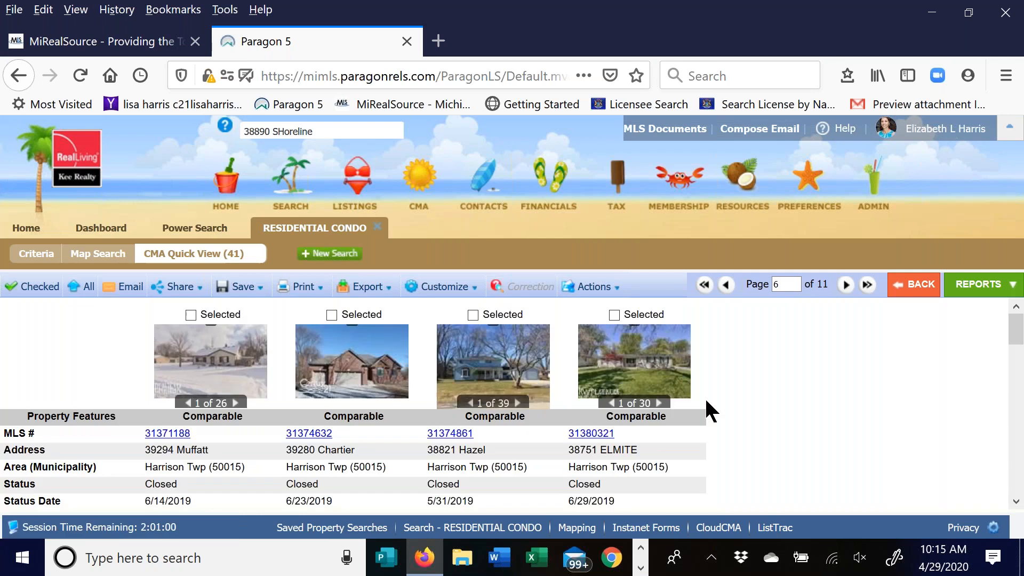
left_click(987, 293)
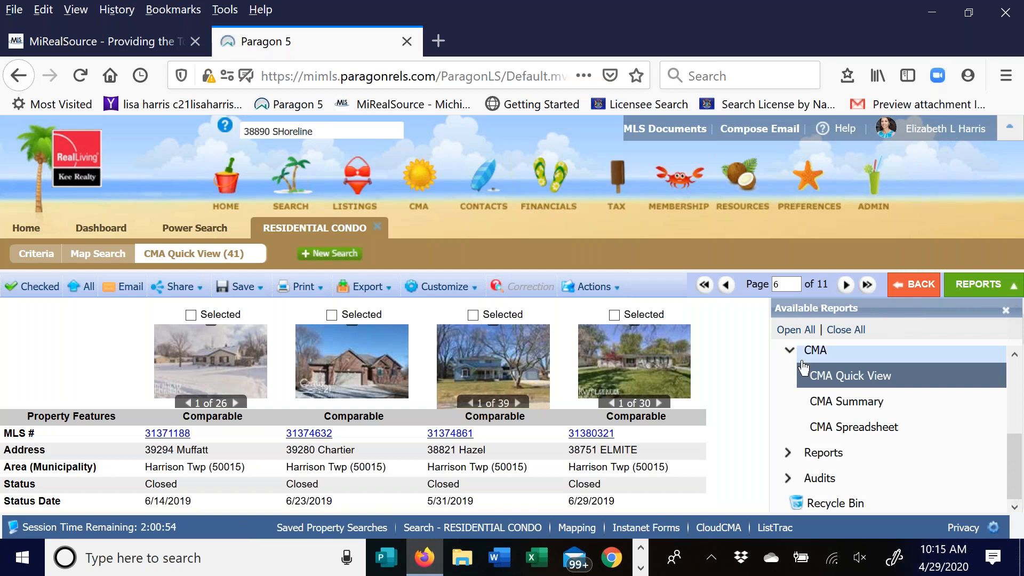
left_click(845, 403)
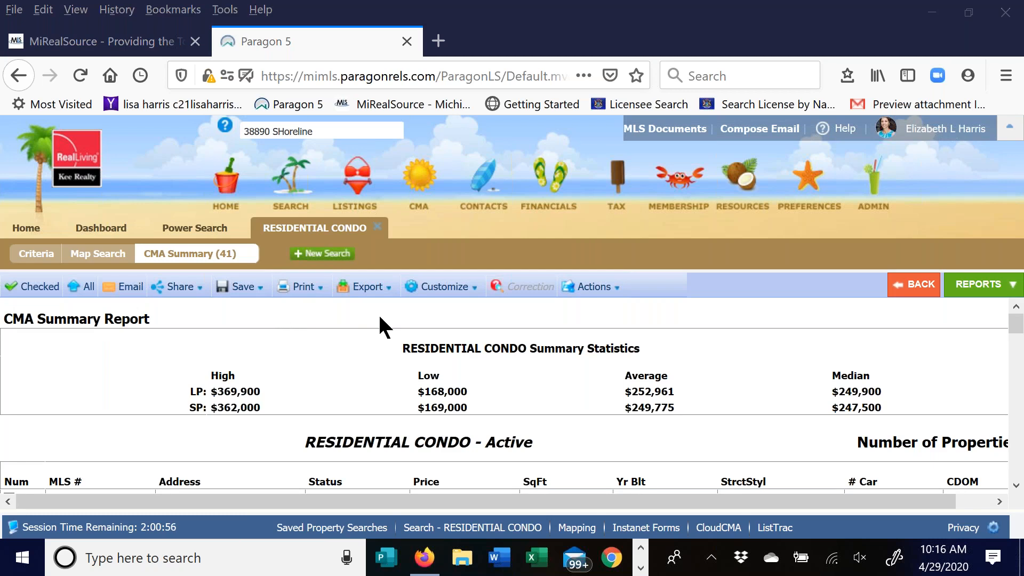
- Choose Customize > Fields to open the CMA Summary Field Prefs dialog
left_click(436, 298)
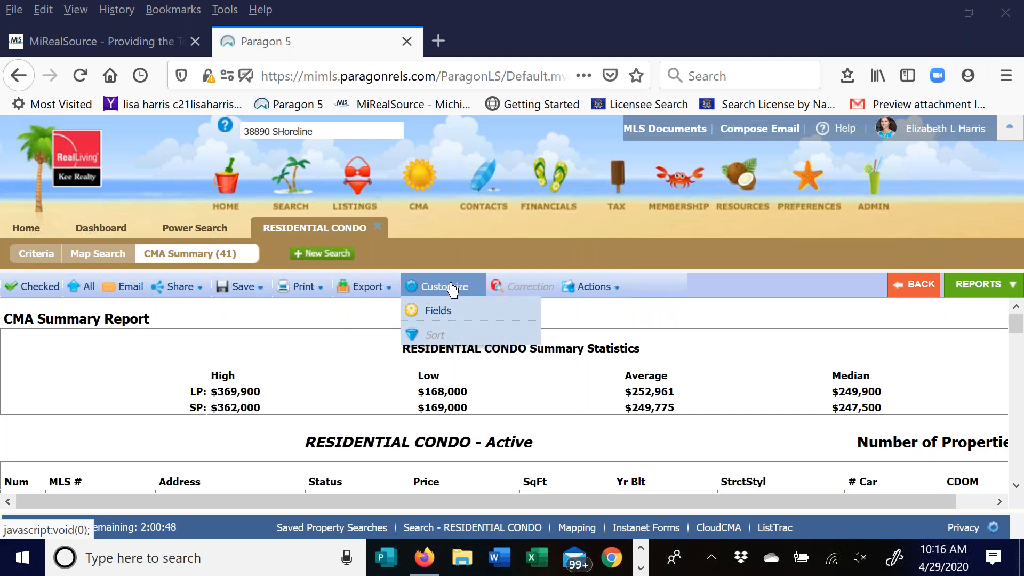
left_click(434, 312)
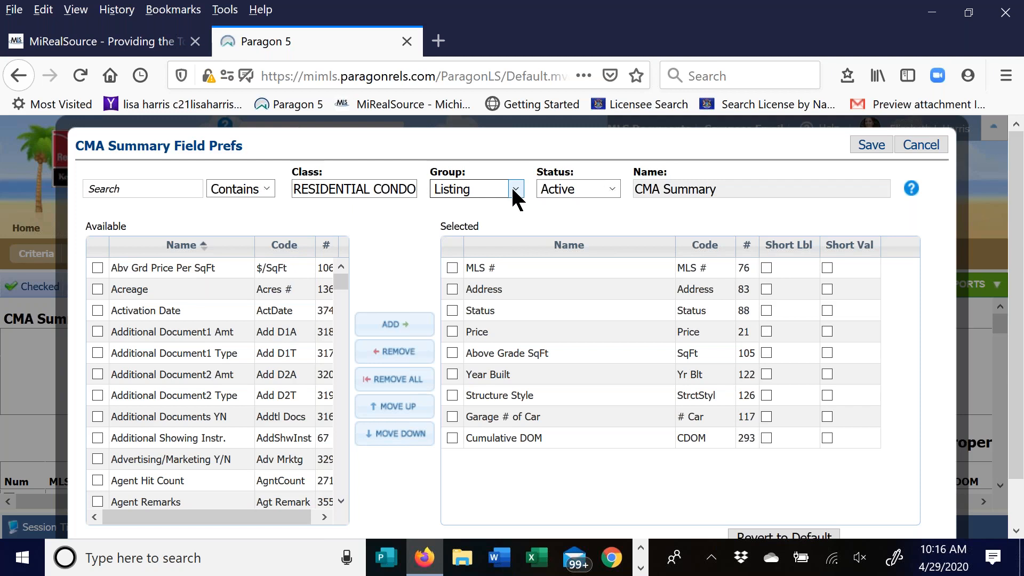
- Switch the CMA Summary field preferences status to Sold and save the preferences
left_click(579, 197)
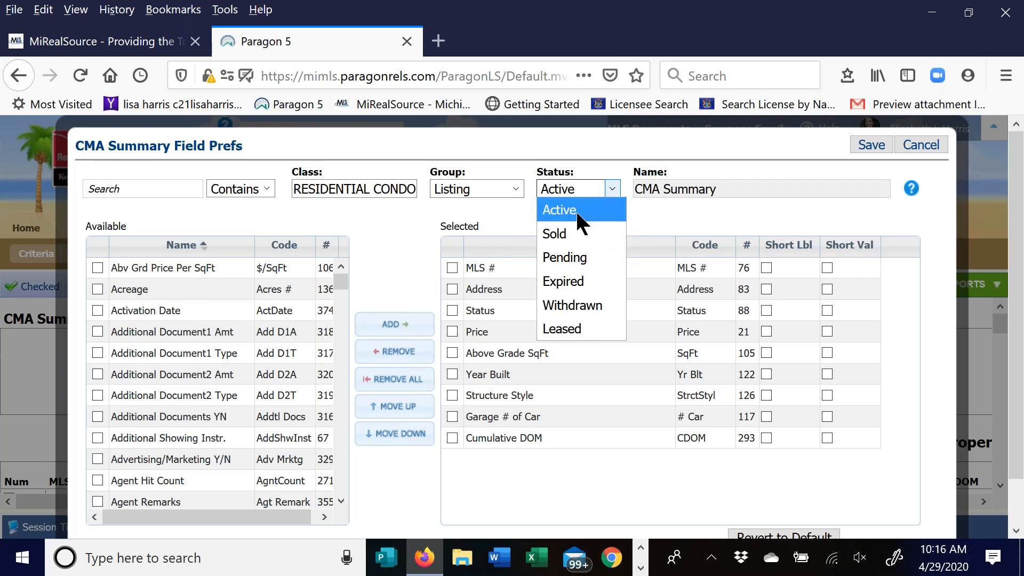
left_click(575, 209)
left_click(555, 319)
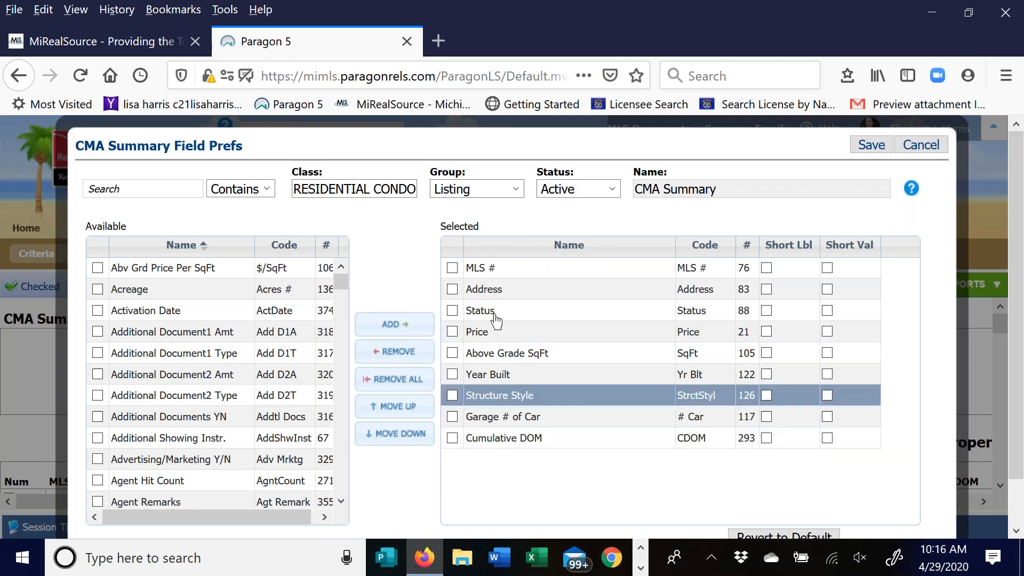
left_click(516, 191)
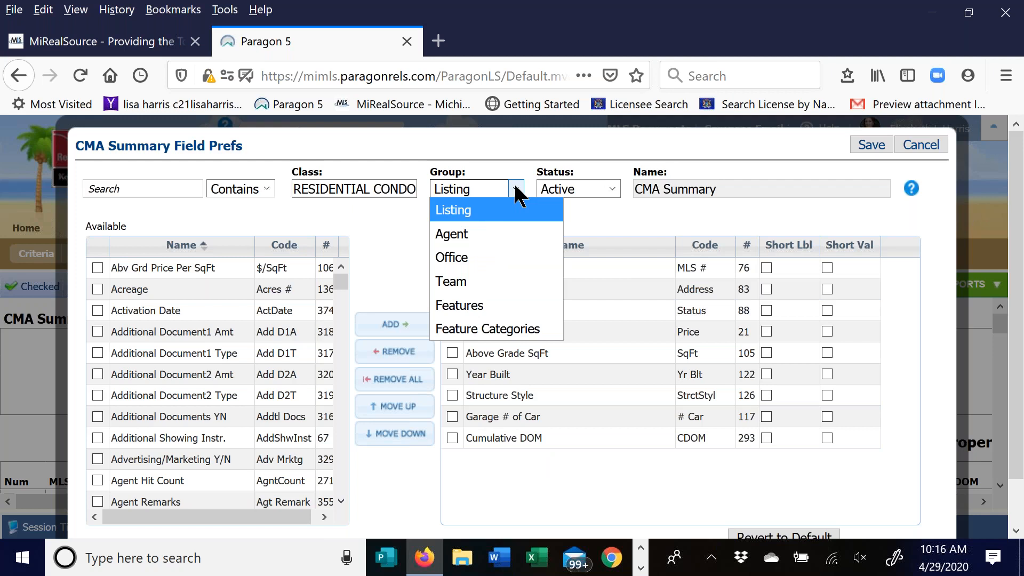
left_click(546, 189)
left_click(554, 231)
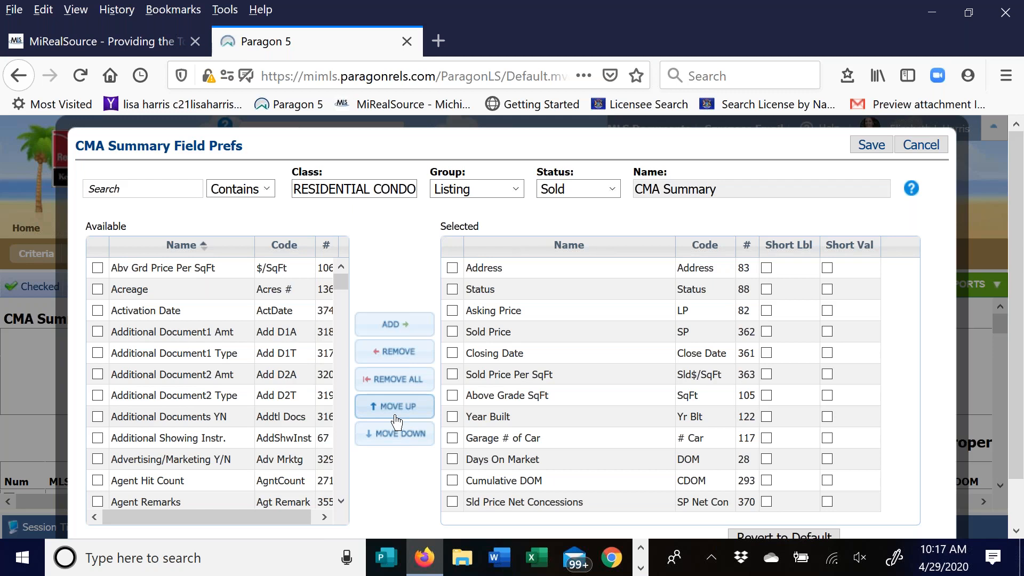
left_click(876, 144)
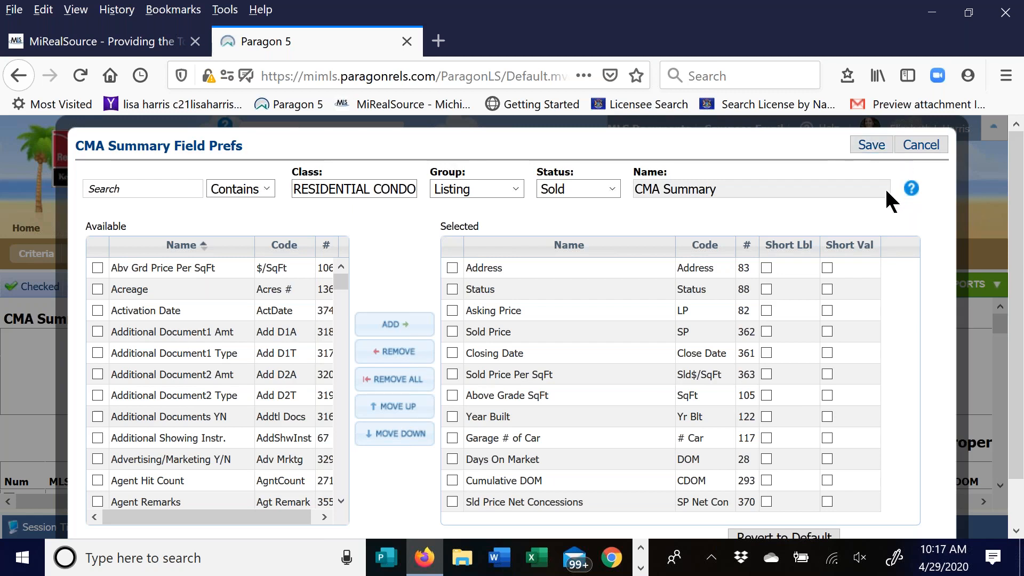
- Cancel the field preferences and scroll down through the CMA Summary report
left_click(939, 148)
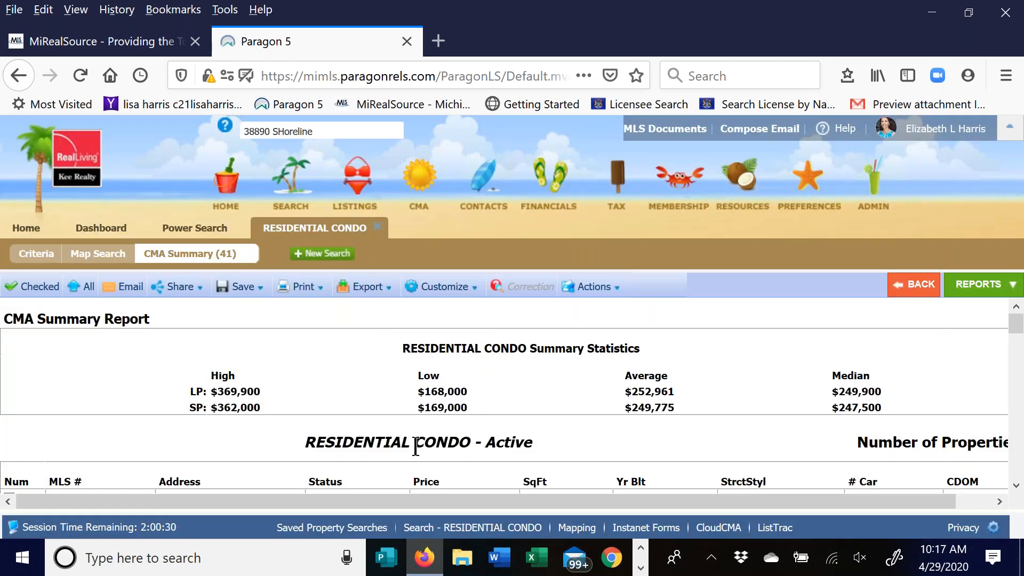
scroll(414, 441, "down", 2)
scroll(488, 399, "down", 1)
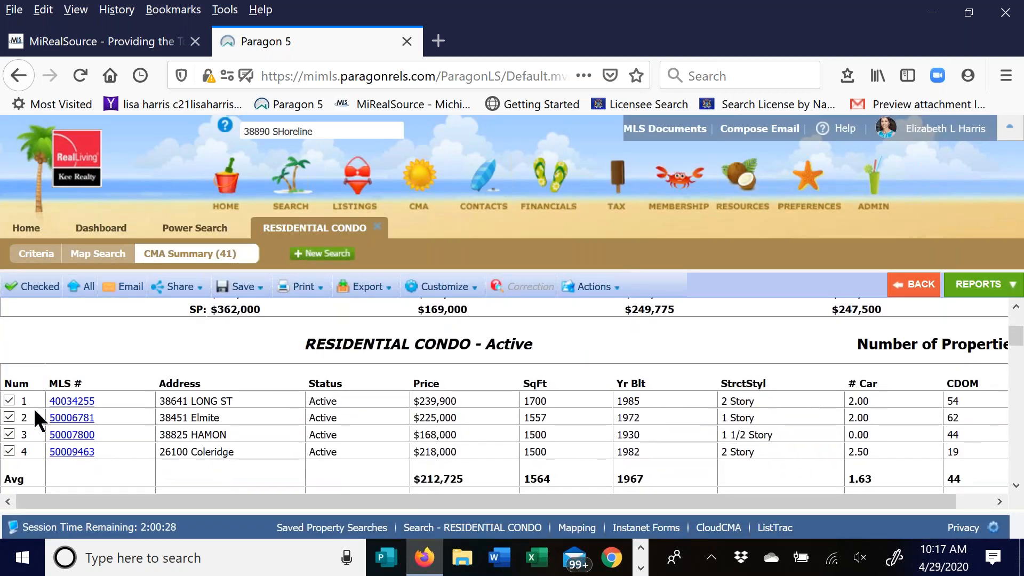
scroll(152, 401, "down", 1)
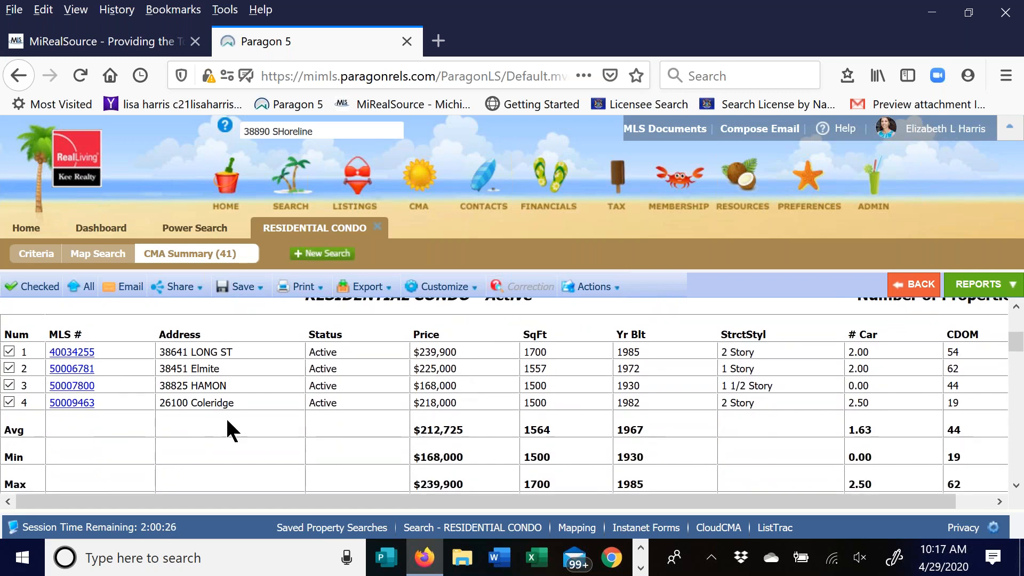
scroll(238, 414, "down", 2)
- Zoom out with Ctrl+minus and scroll to the Pending table: 3 properties averaging $296,600
key("ctrl+minus")
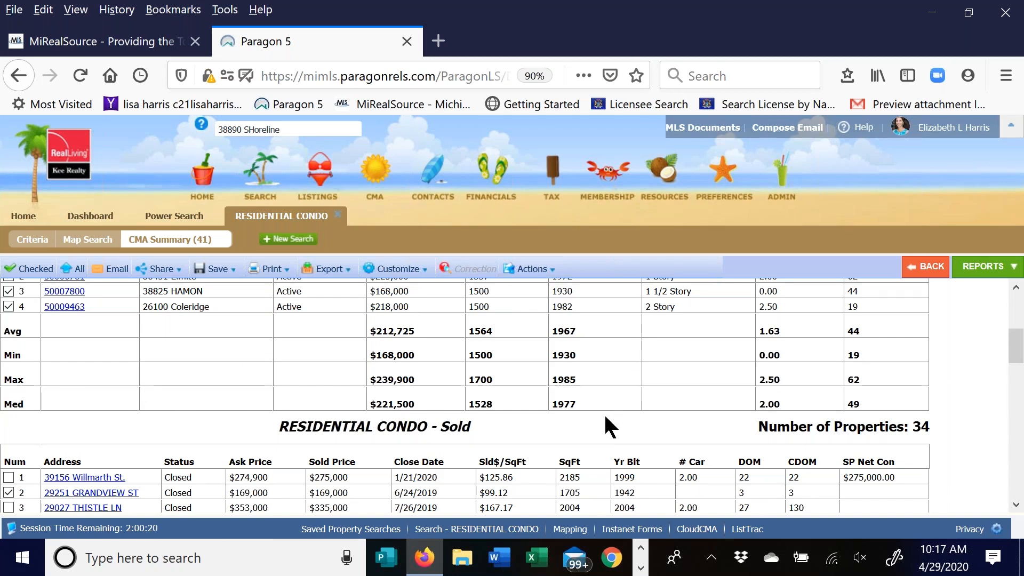
scroll(390, 399, "down", 2)
scroll(156, 392, "down", 3)
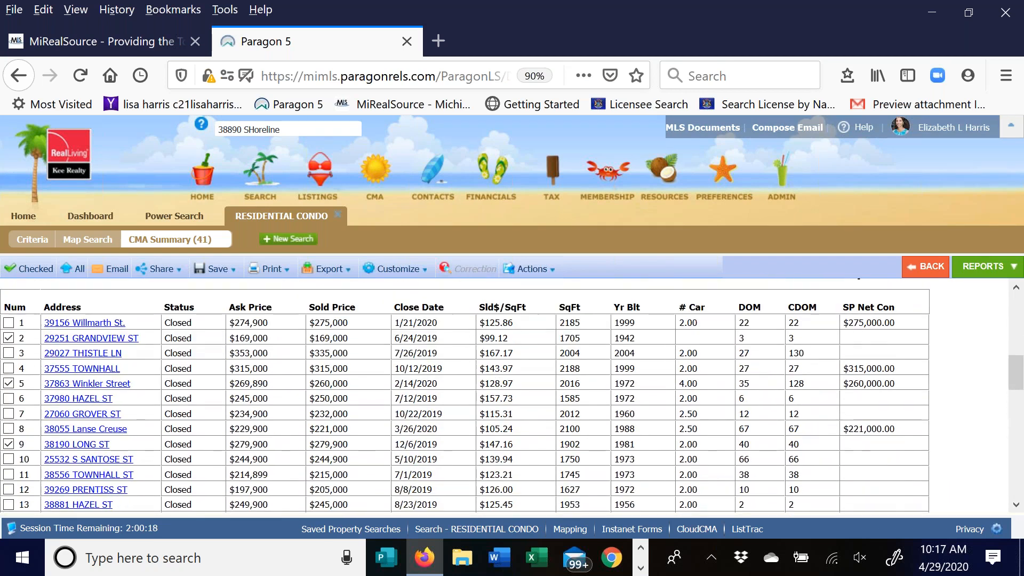
scroll(555, 376, "up", 1)
scroll(558, 379, "down", 3)
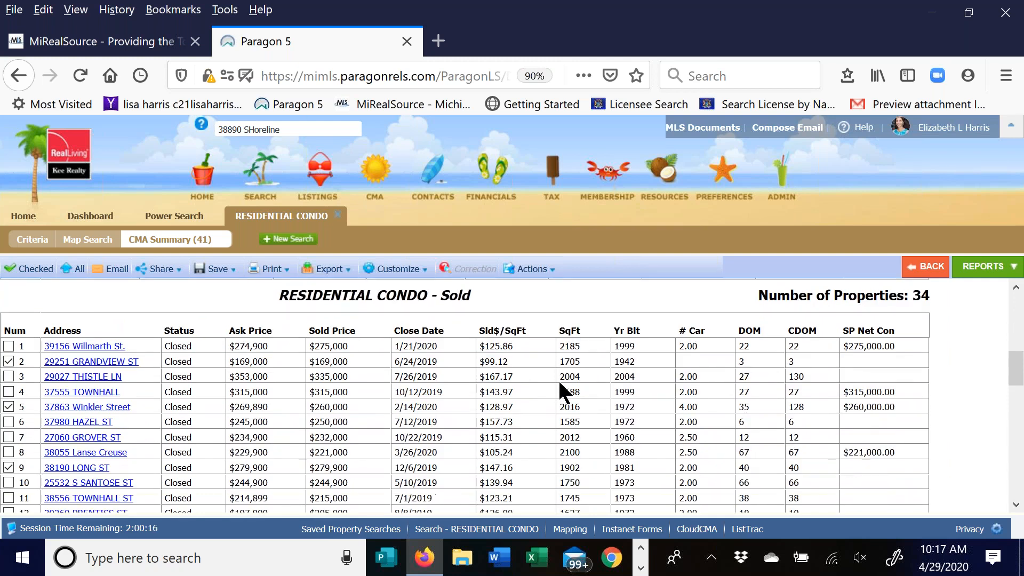
scroll(558, 379, "down", 9)
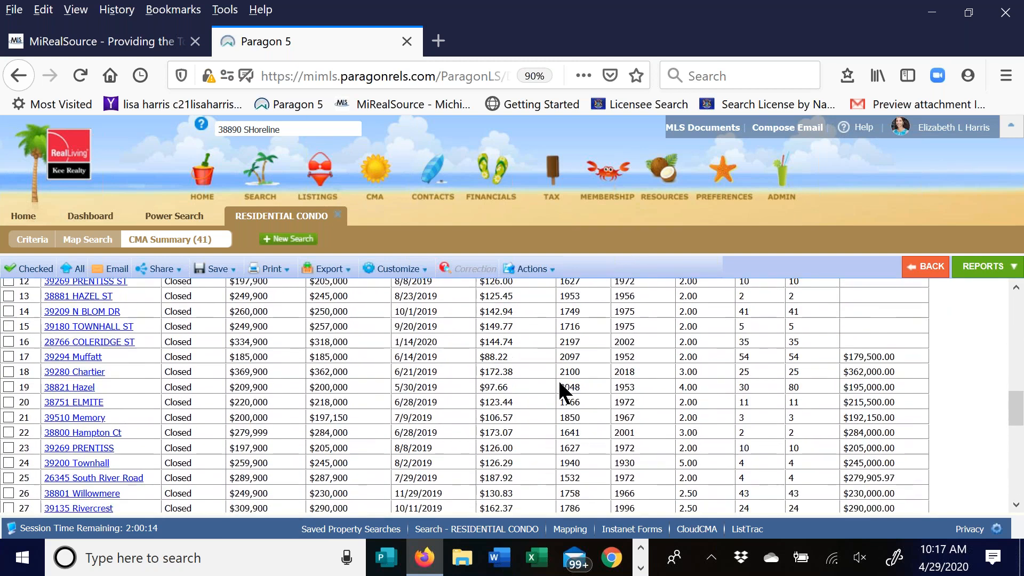
scroll(559, 380, "down", 8)
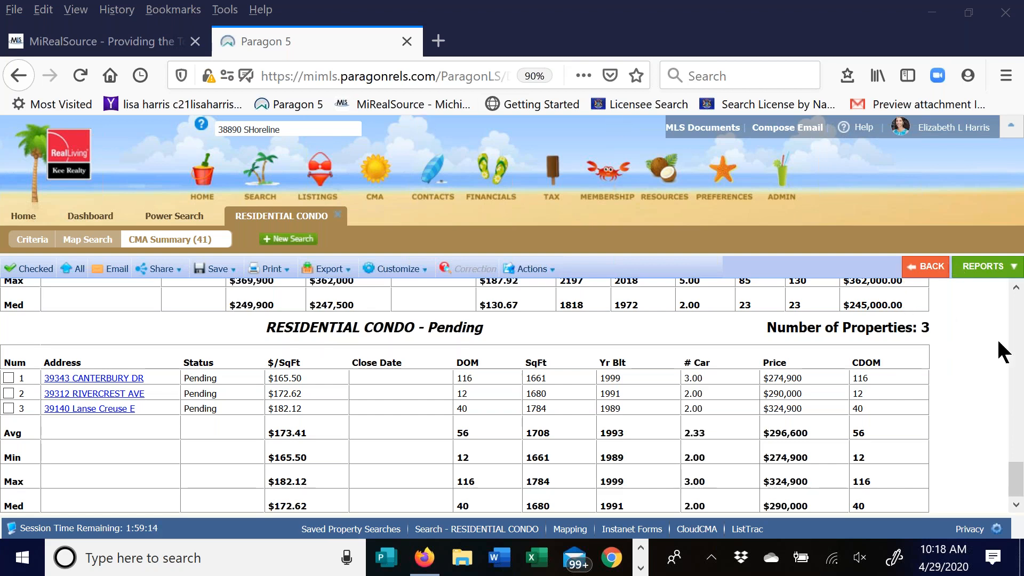
left_click(1002, 275)
- Pick MLS Spreadsheet default from the Favorites group of the reports list
left_click(1002, 275)
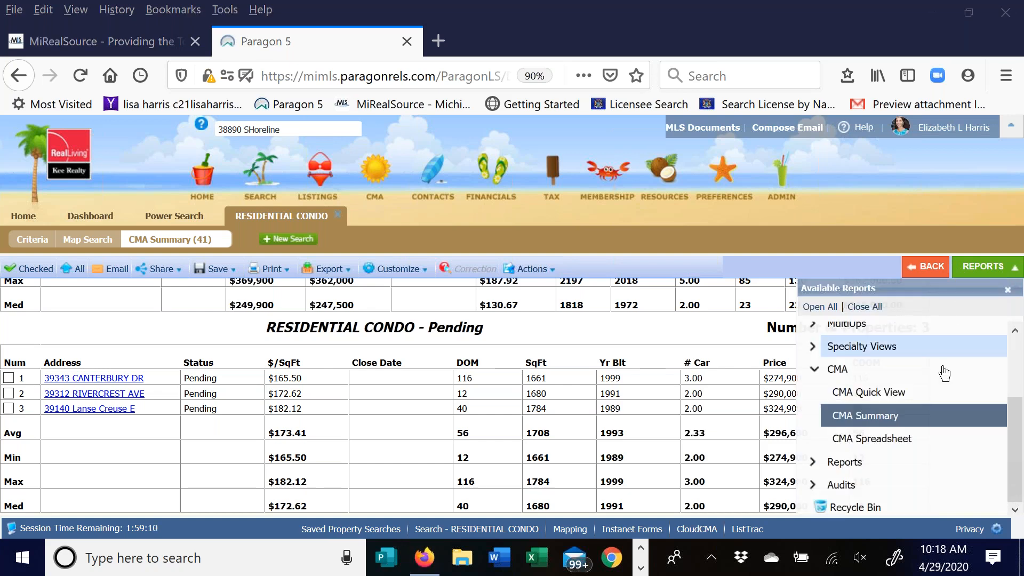
left_click_drag(1016, 404, 1016, 341)
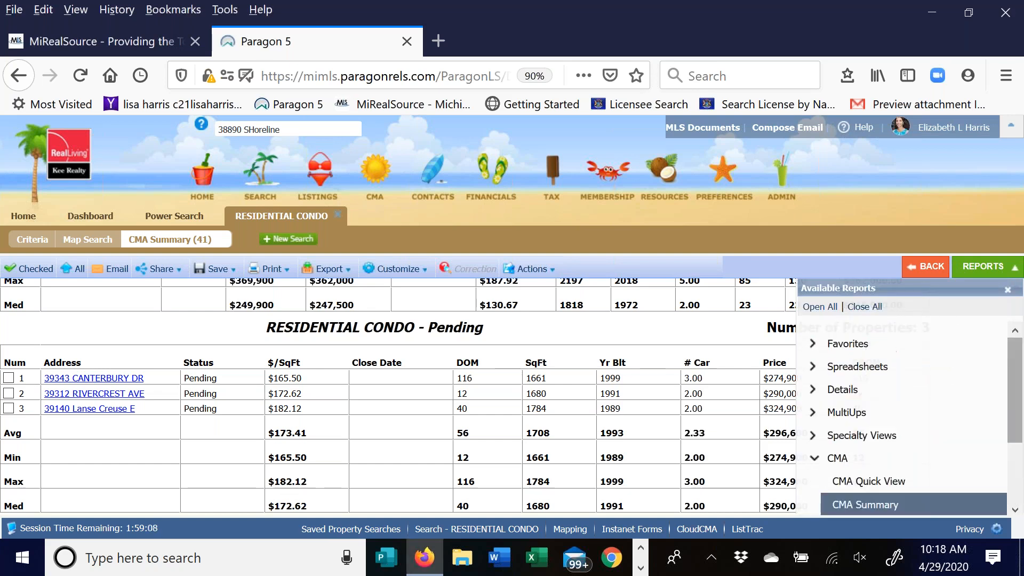
left_click(845, 345)
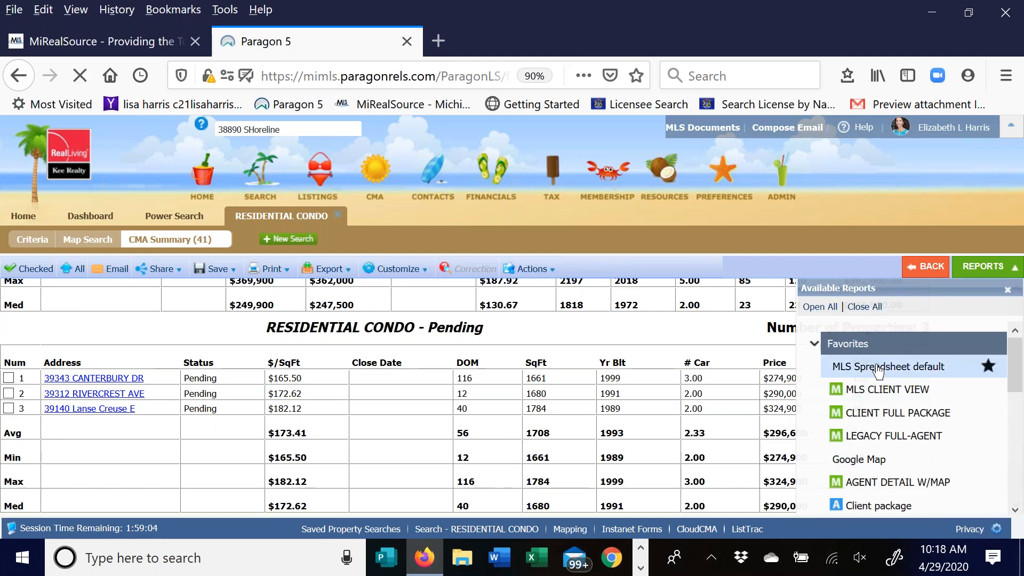
left_click(878, 367)
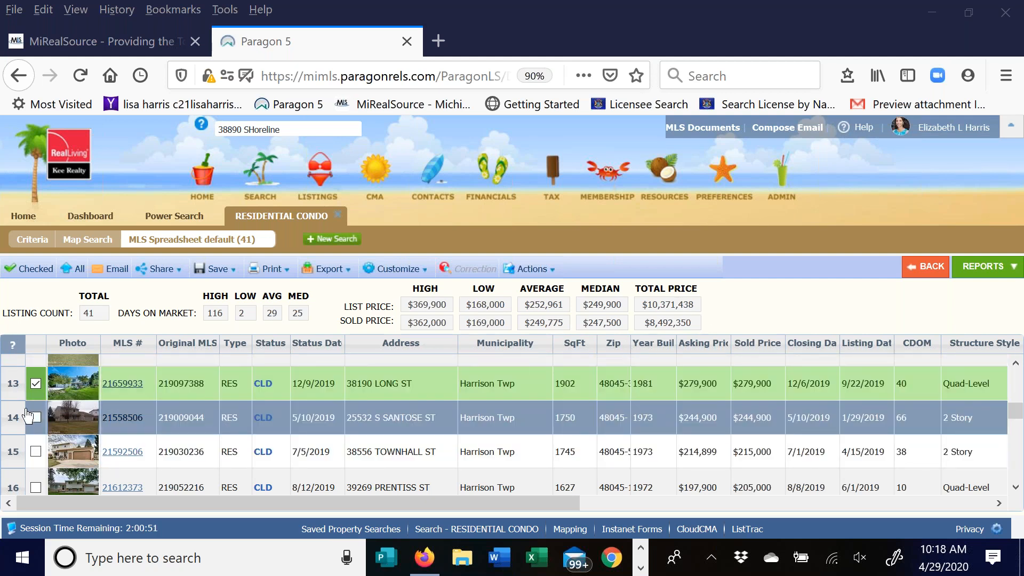
- Check the row 14 sold listing, filter to the 8 checked listings, and open Actions
left_click(36, 418)
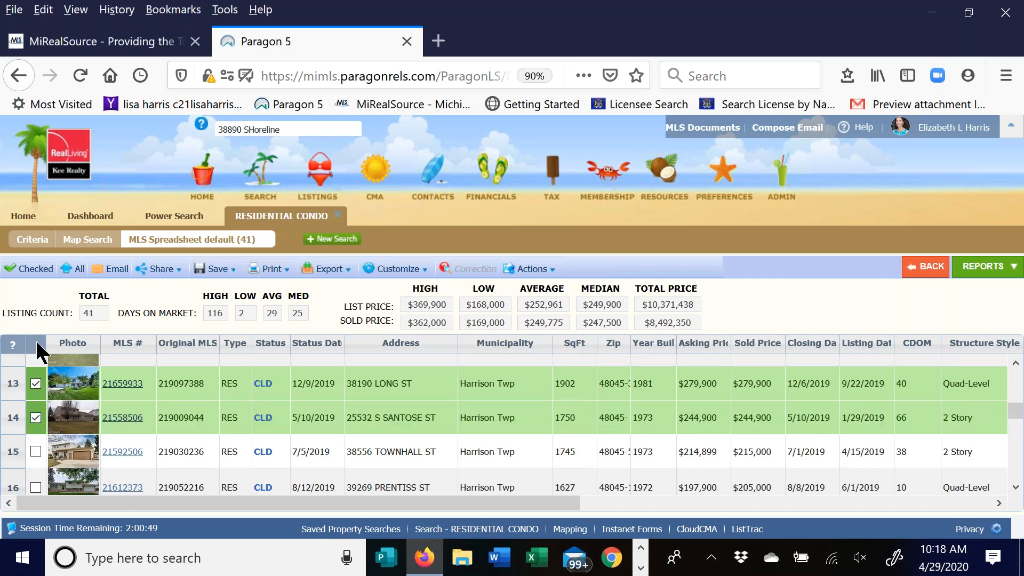
left_click(15, 269)
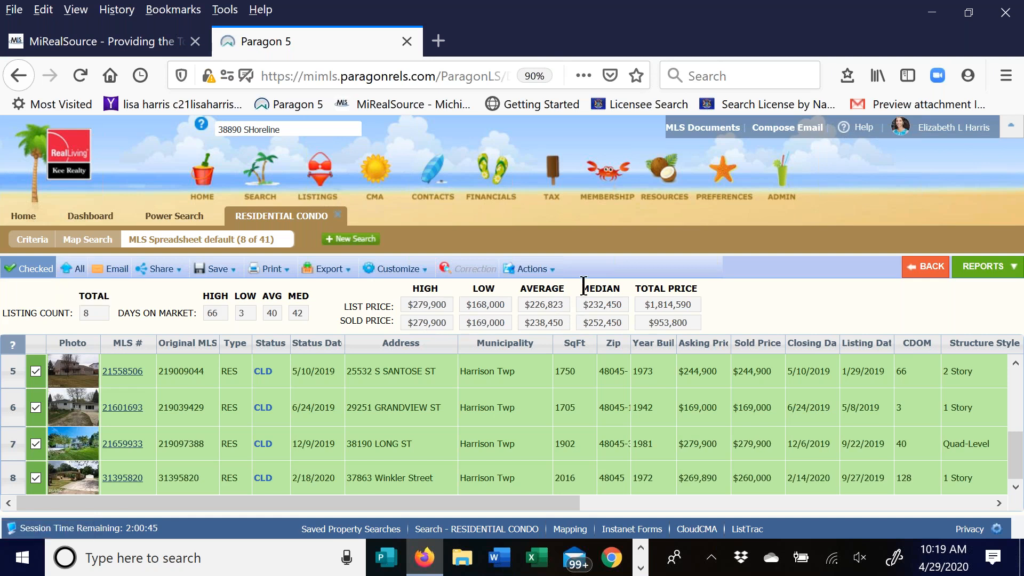
left_click(533, 269)
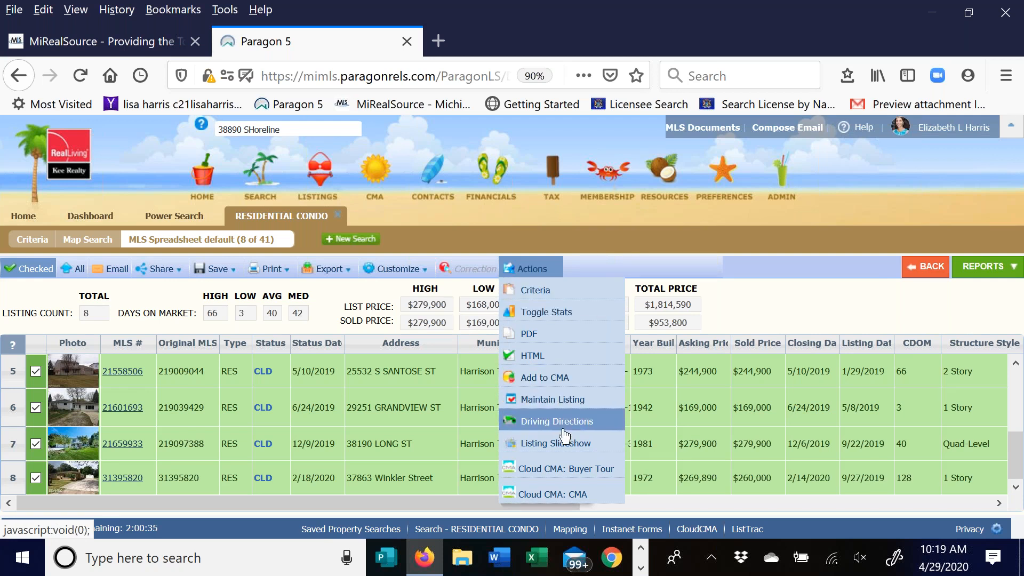
- Start a Cloud CMA report from the 8 checked Paragon listings via Actions > Cloud CMA: CMA
left_click(555, 495)
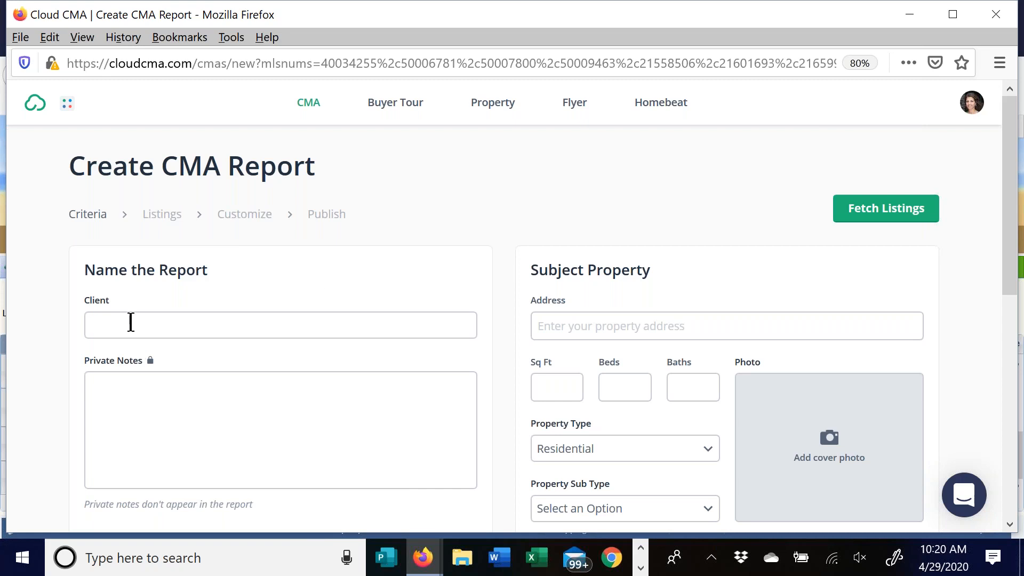
- Enter 'Class Test' as the report's client name, correcting the typo
type("Class Tgest")
left_click(131, 325)
key("BackSpace")
left_click(185, 402)
- Begin typing the subject property's street address
left_click(875, 294)
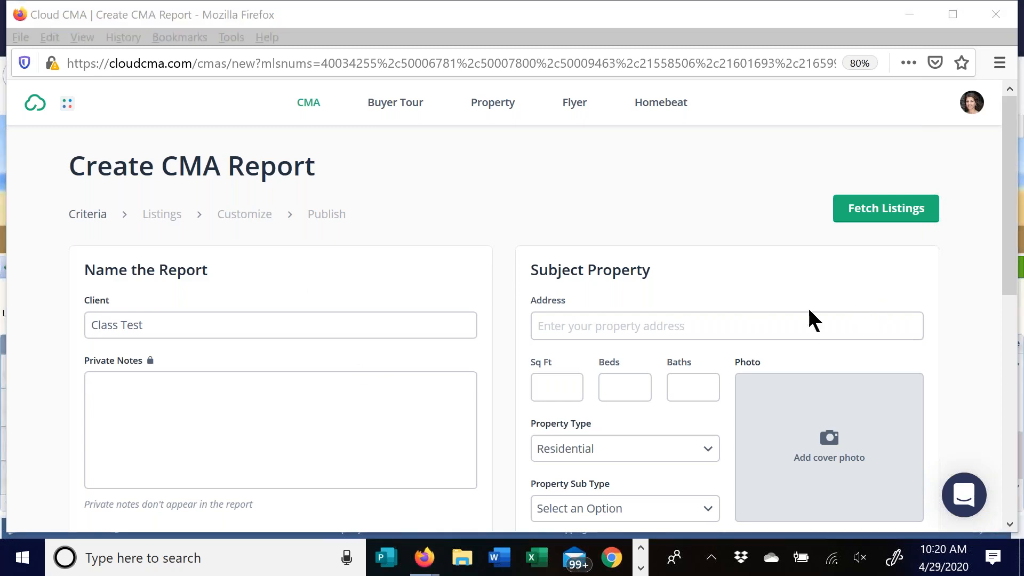
left_click(557, 327)
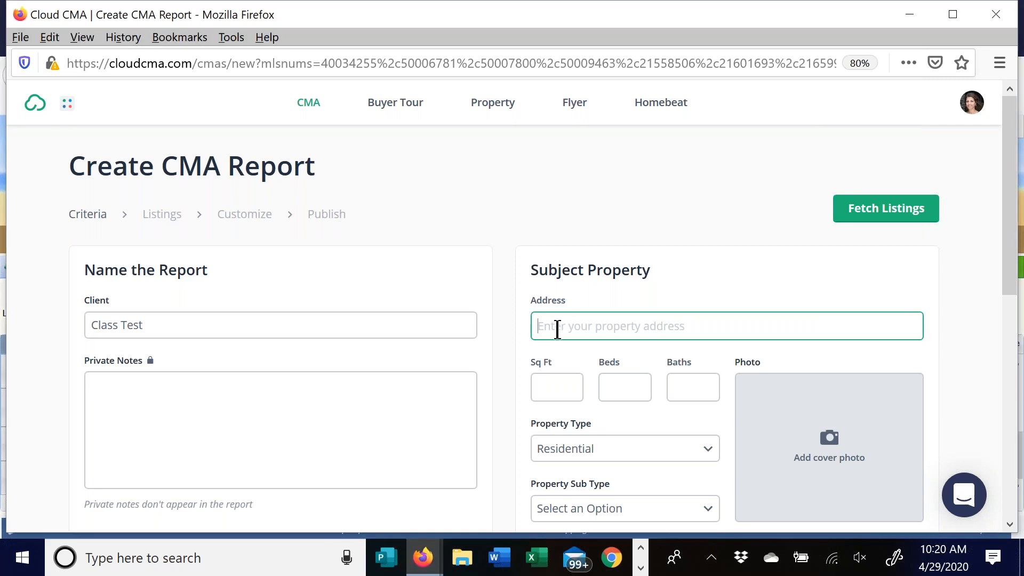
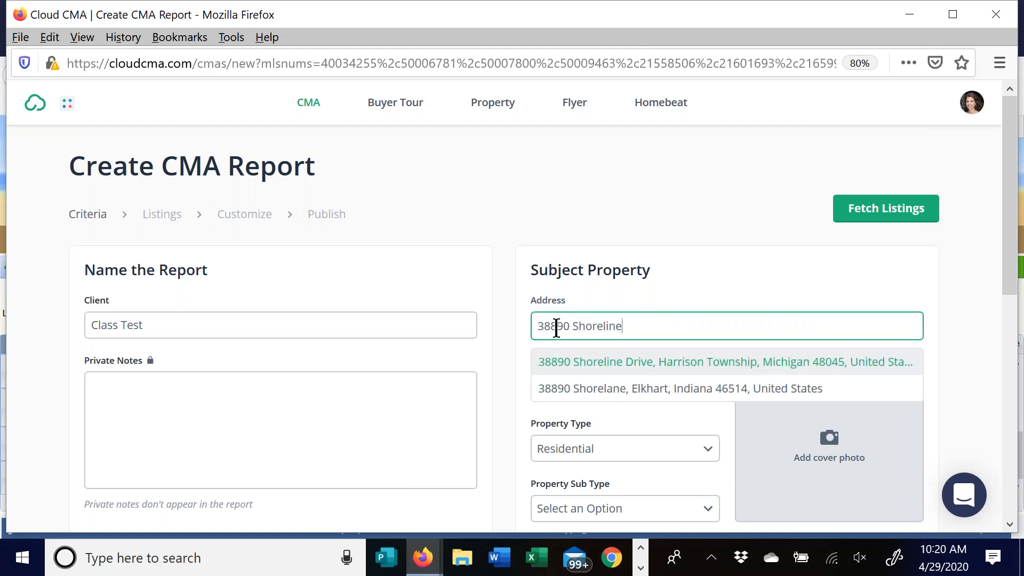
- Accept the first suggested subject address and set Beds to 3
left_click(670, 366)
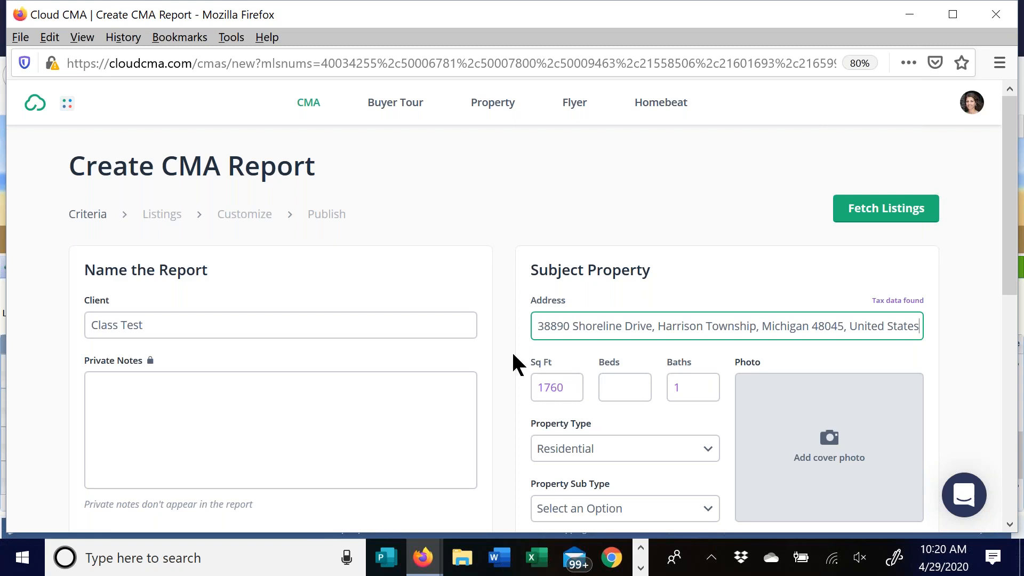
left_click(620, 388)
type("3")
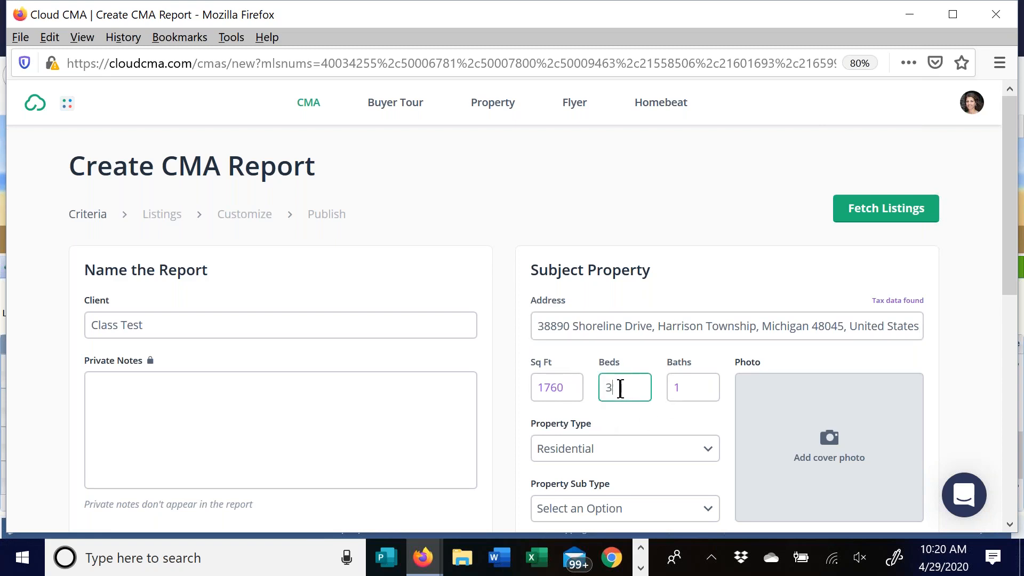
left_click(699, 393)
- Keep type Residential, set sub type to Residential Condo, and expand Advanced Info
scroll(498, 349, "down", 5)
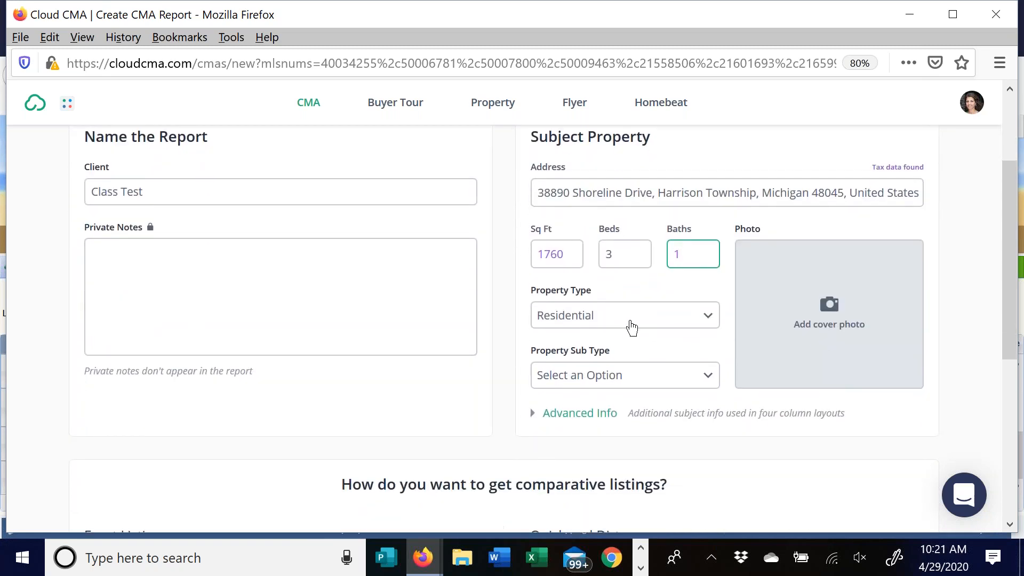
left_click(632, 326)
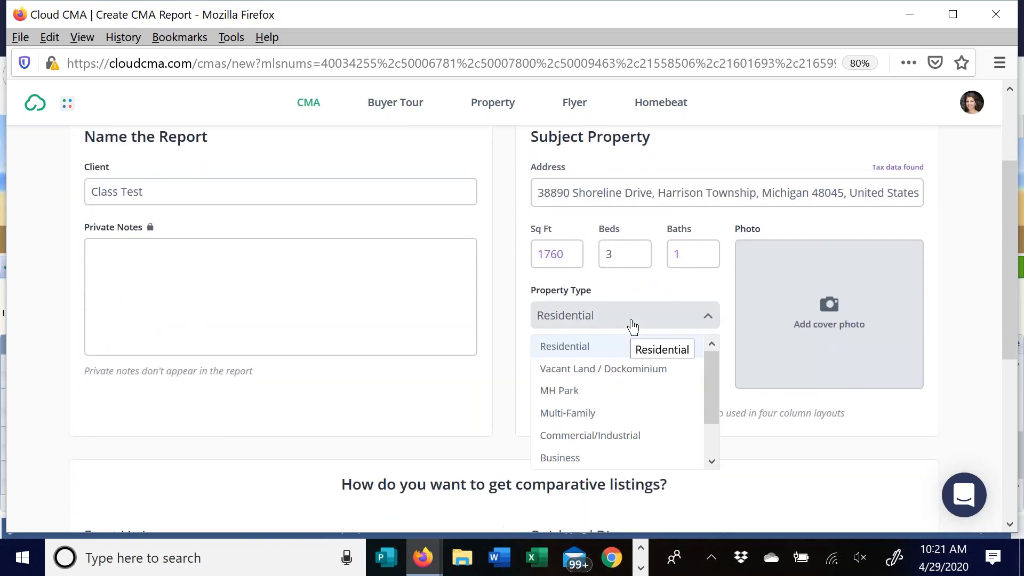
left_click(633, 327)
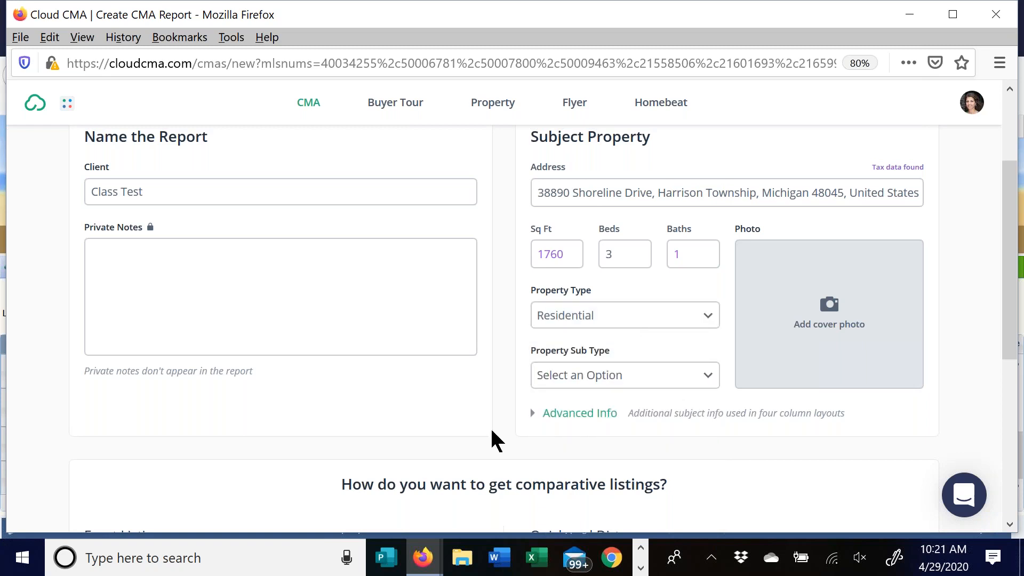
left_click(666, 380)
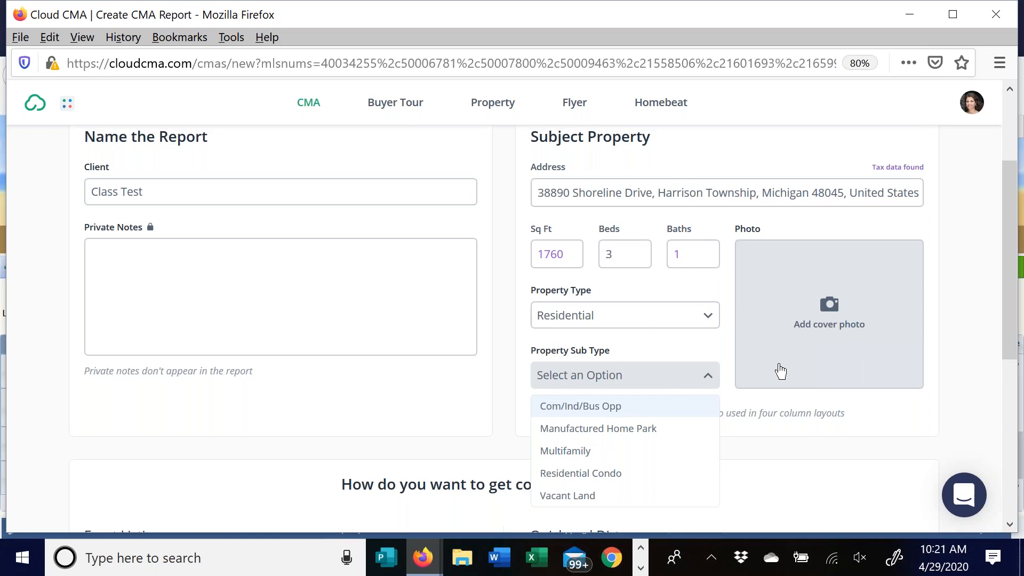
left_click(607, 474)
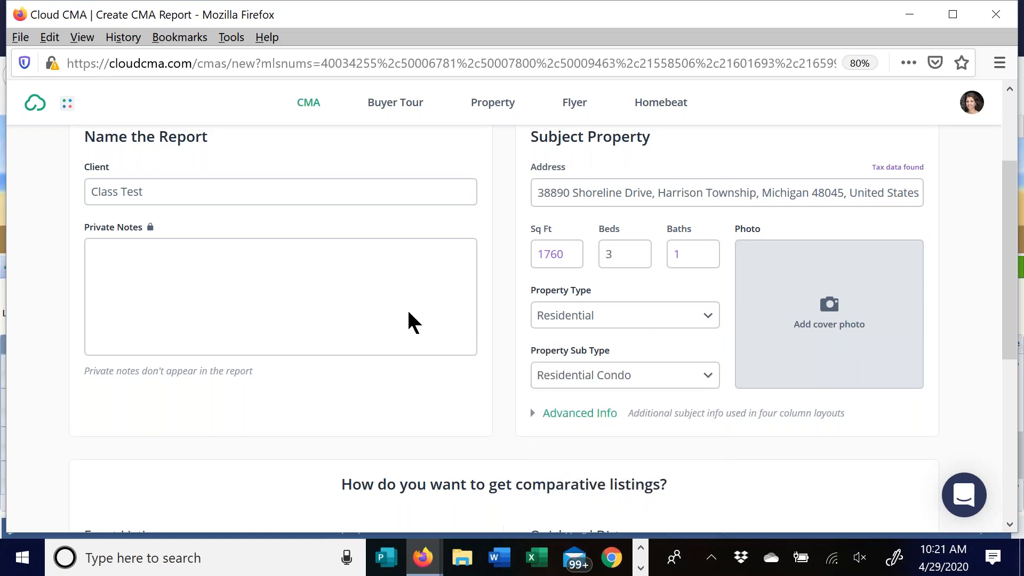
left_click(552, 420)
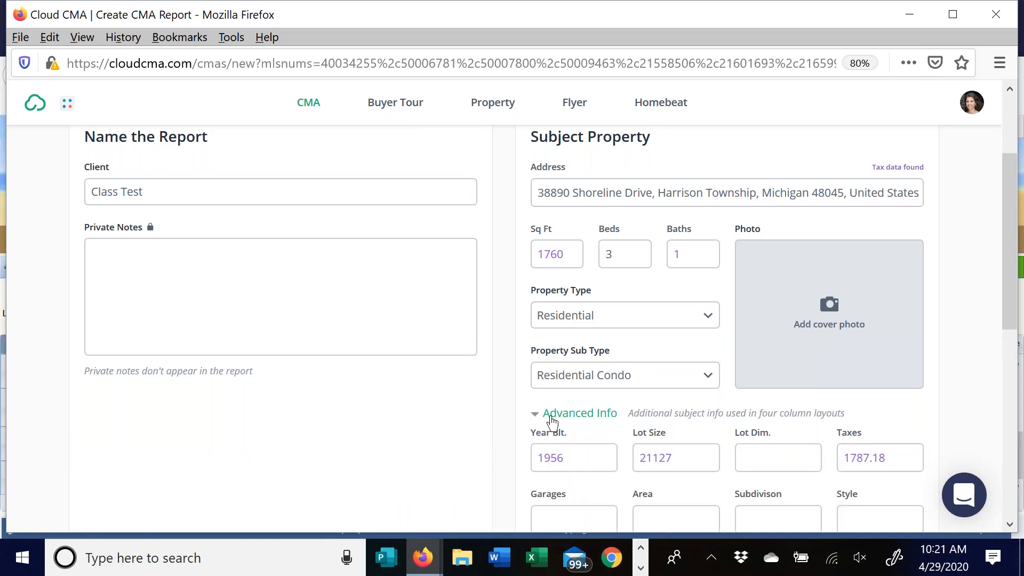
- Set the subject's advanced info to 0 garages, Harrison Township area and Ranch style
scroll(698, 408, "down", 2)
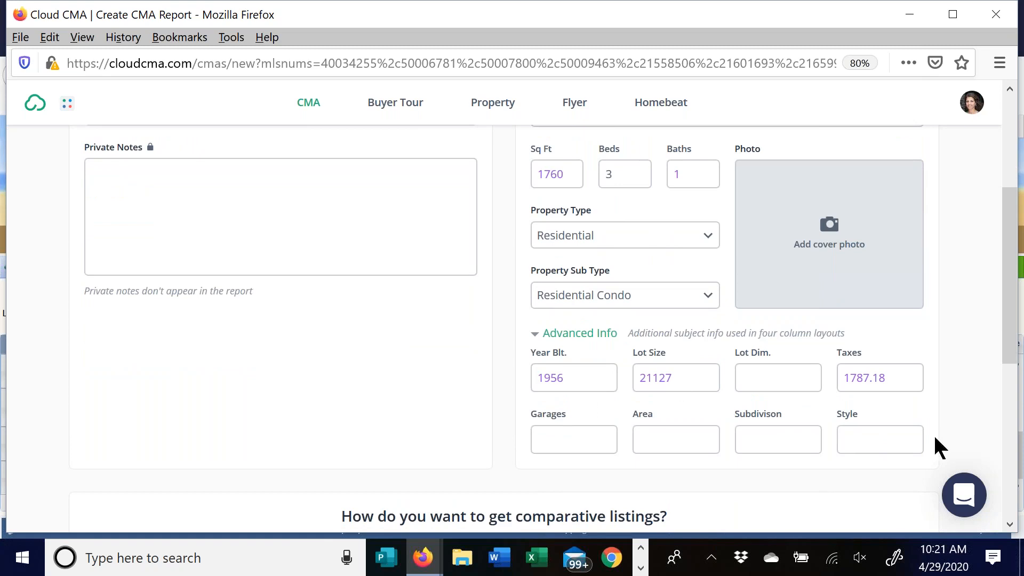
left_click(571, 442)
type("0")
left_click(695, 444)
type("Harrisont")
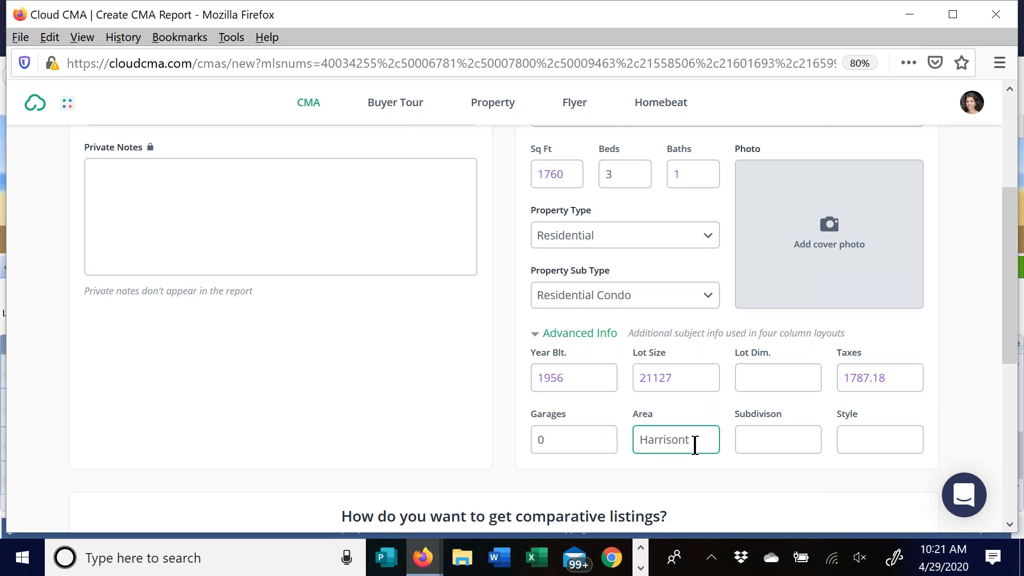
key("BackSpace")
type("Township")
left_click(875, 441)
type("Ranch")
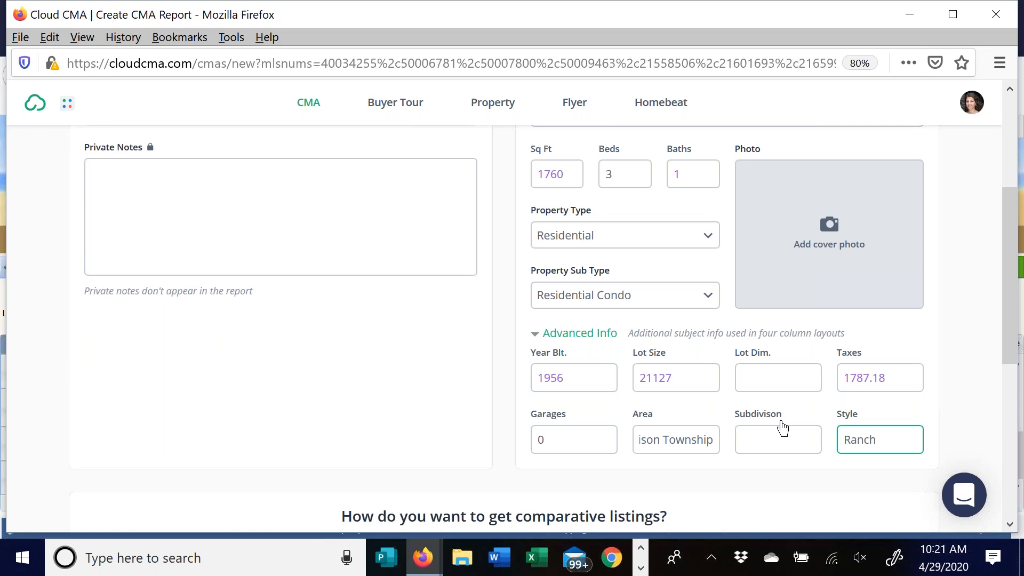
- Upload Shoreline IMG-9751.jpg from Downloads as the subject's cover photo
left_click(828, 223)
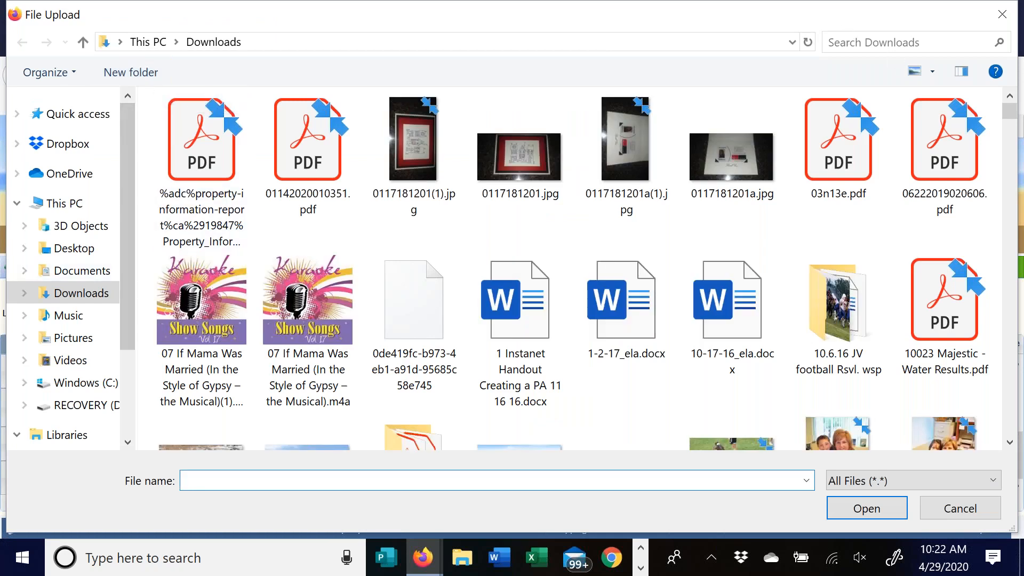
left_click(875, 43)
type("shoreline")
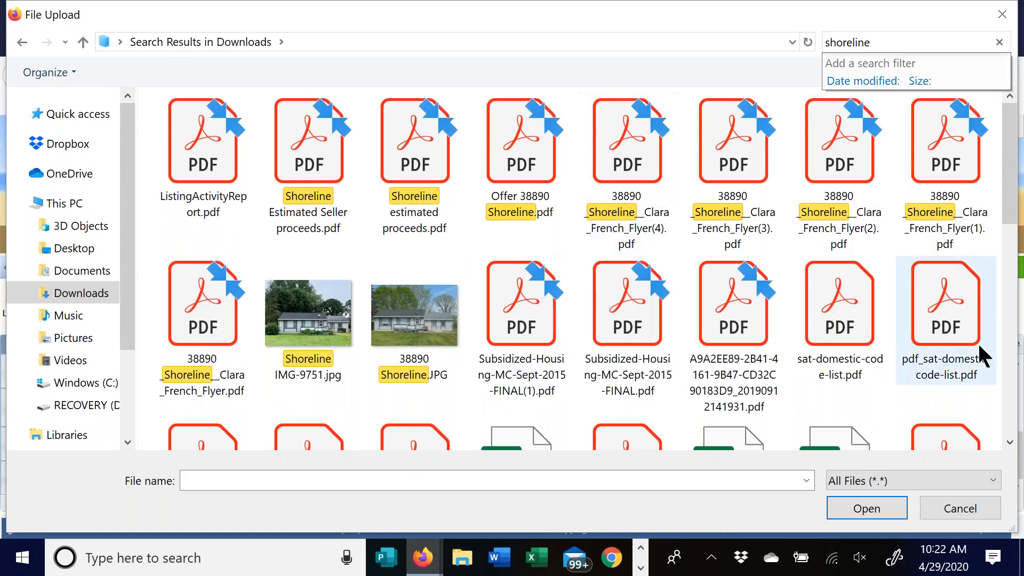
left_click(457, 323)
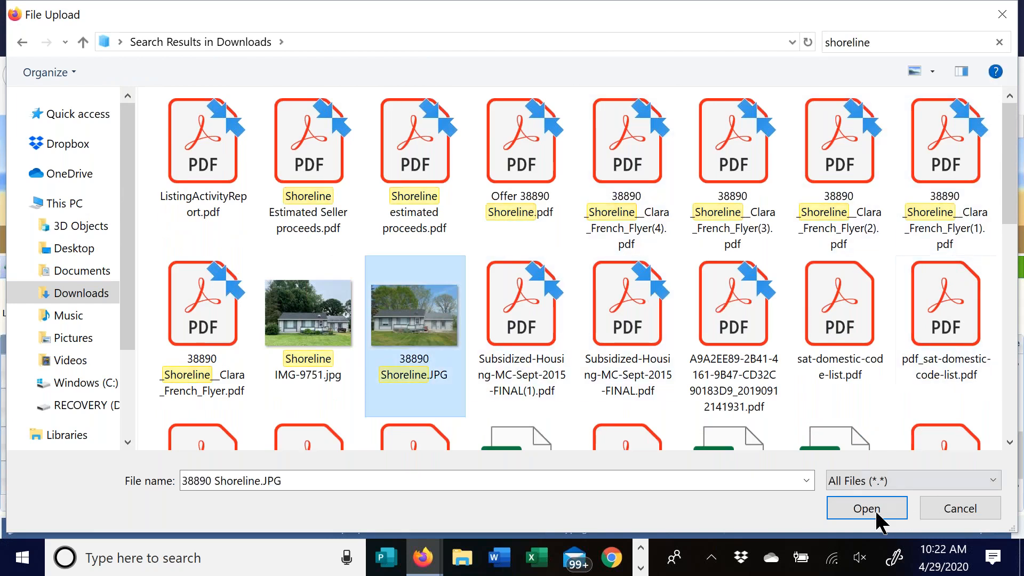
left_click_drag(1009, 202, 1006, 263)
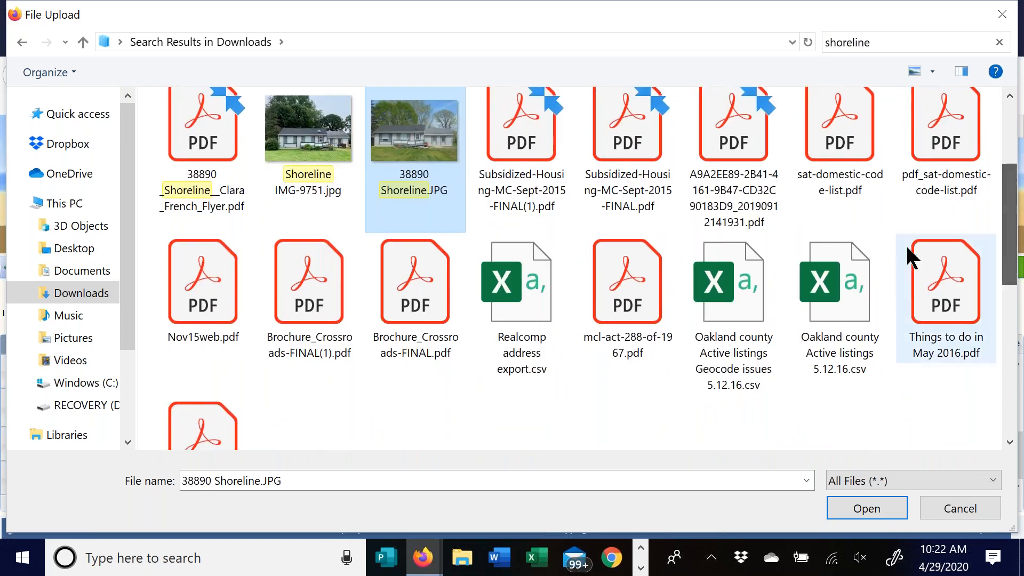
left_click(288, 131)
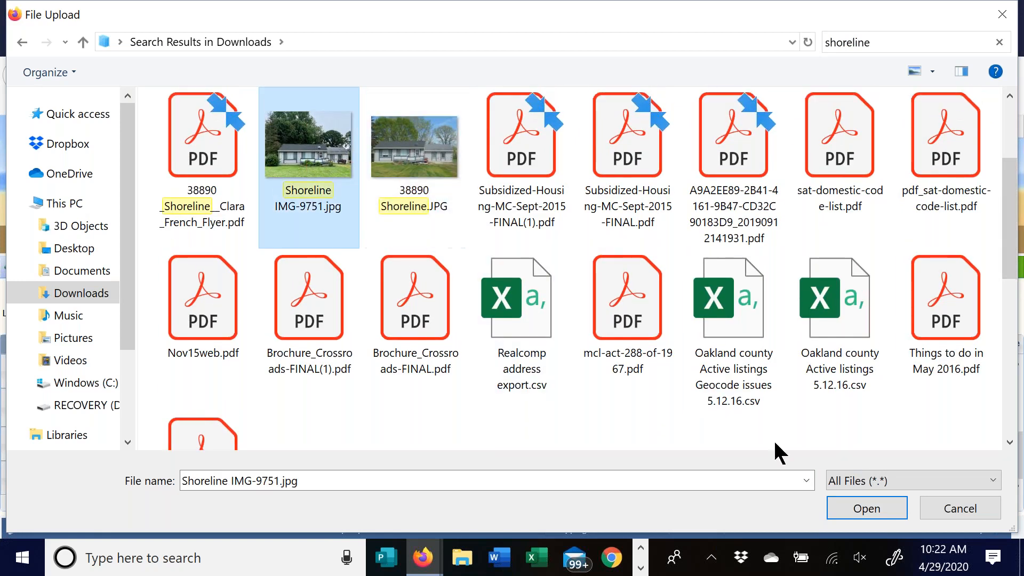
left_click(866, 506)
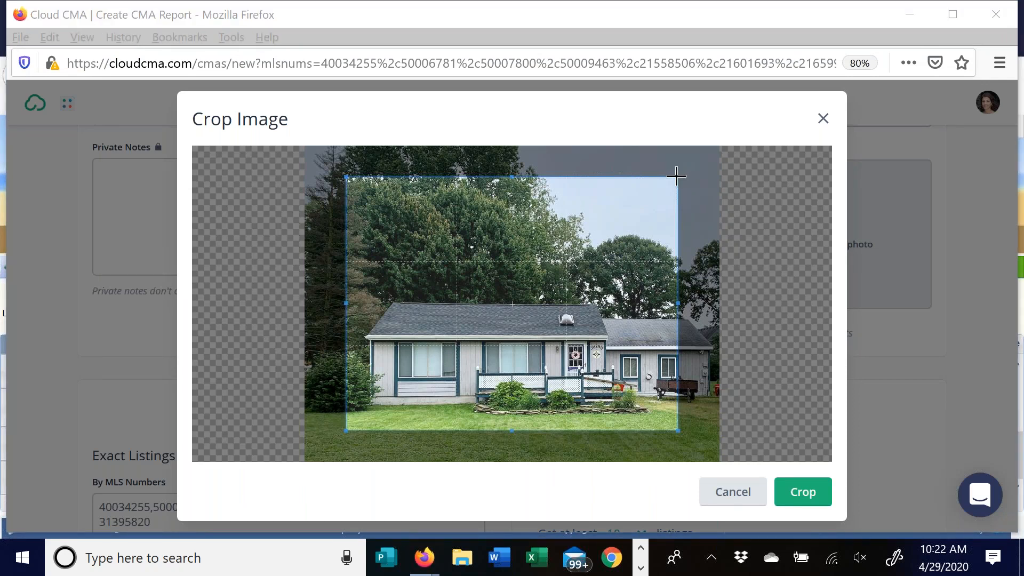
- Widen the photo's crop on all sides to show the whole house and lawn, then apply it
left_click_drag(677, 177, 685, 158)
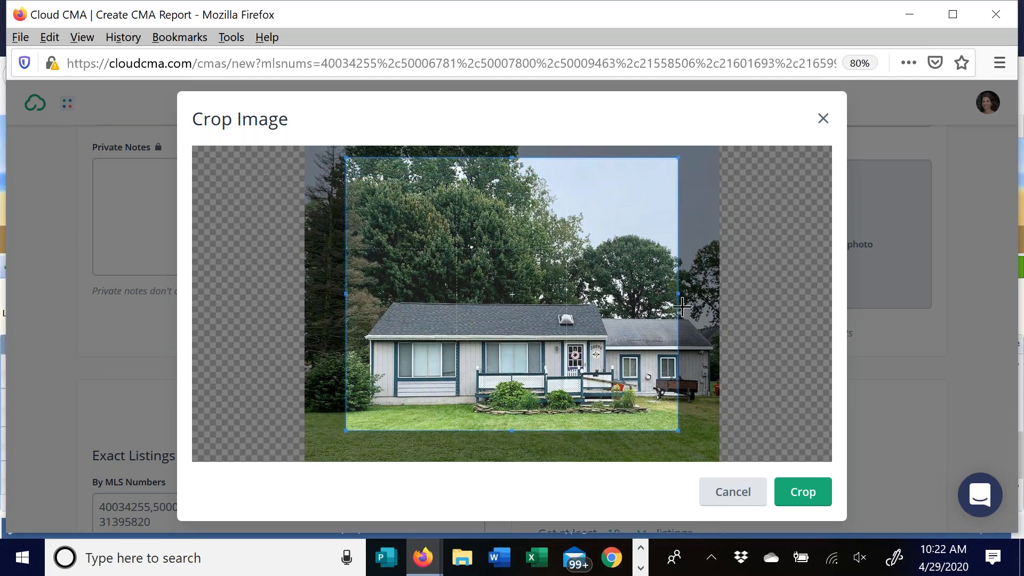
left_click_drag(678, 293, 720, 297)
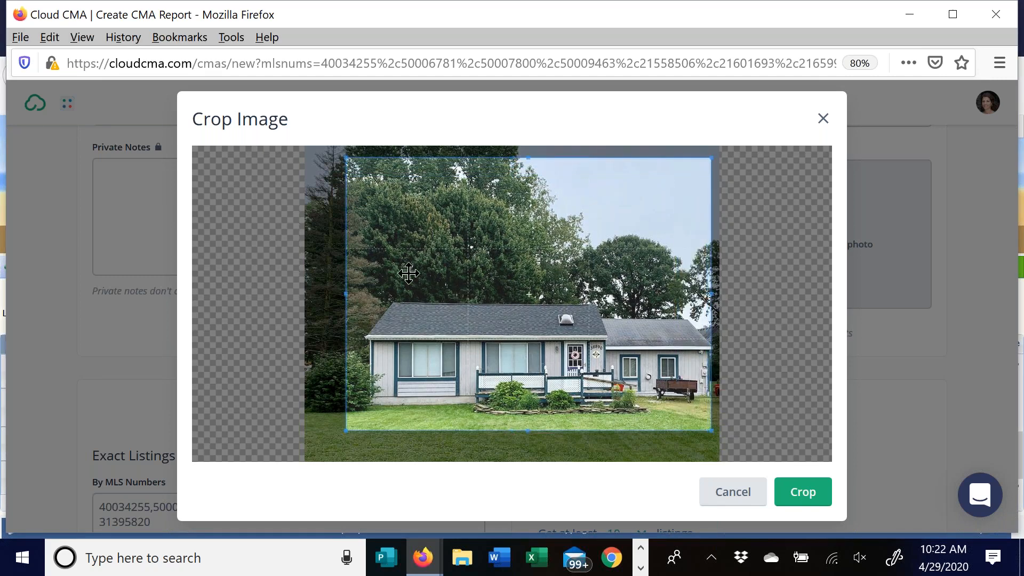
left_click_drag(349, 292, 312, 293)
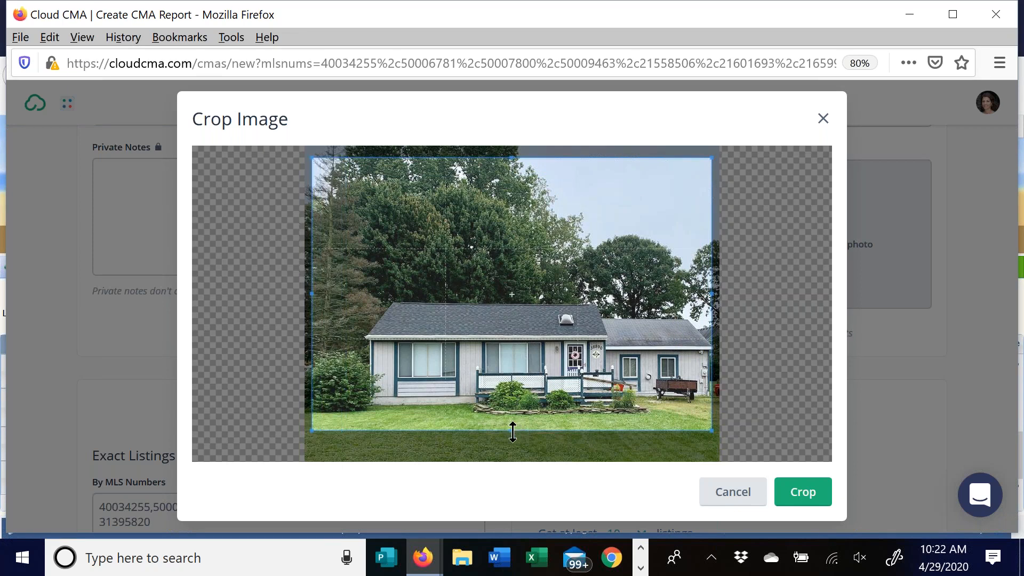
left_click_drag(512, 430, 511, 461)
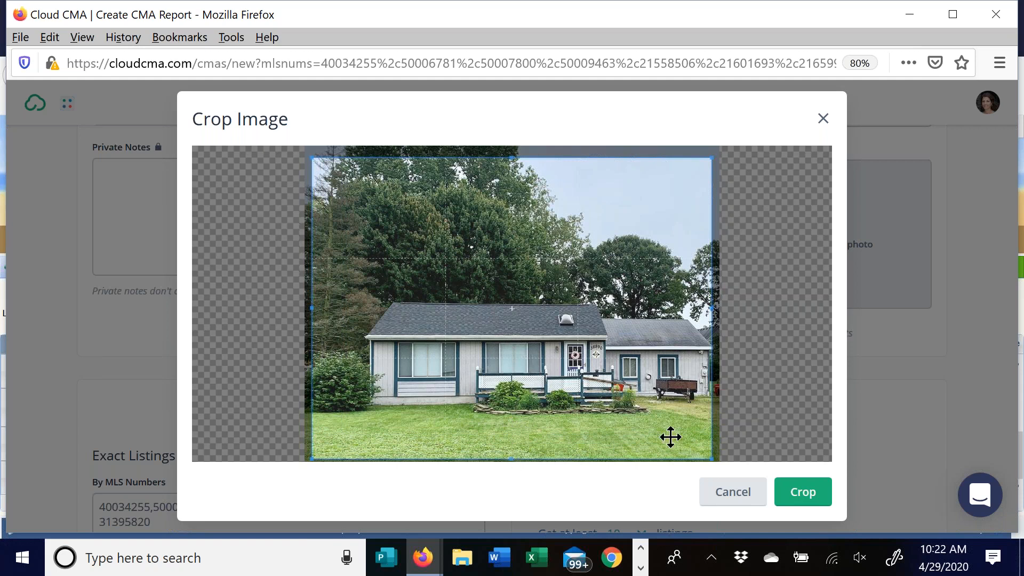
left_click(808, 494)
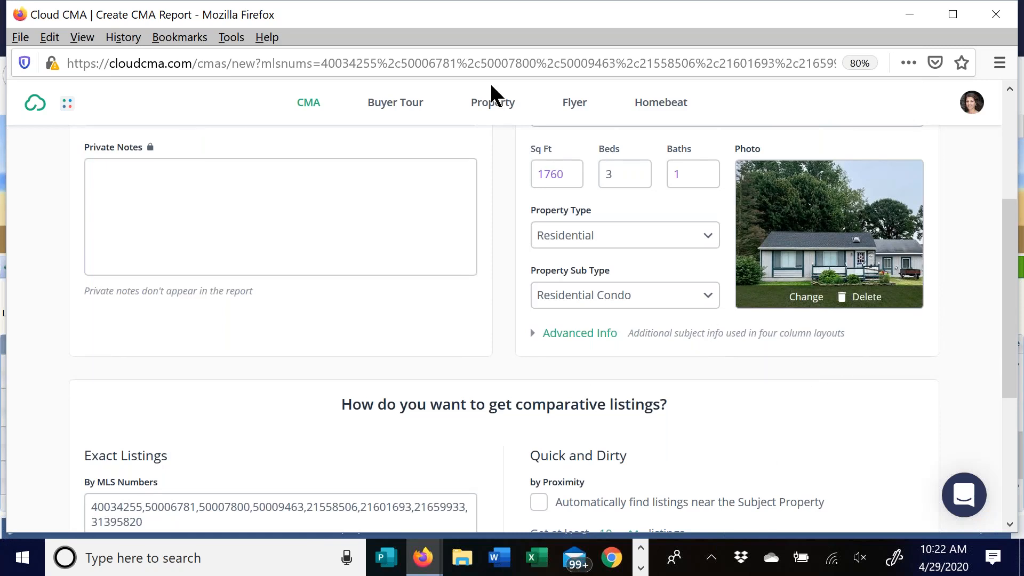
- Add a comma after the last entry in the MLS Numbers box for the comparables
scroll(407, 331, "down", 5)
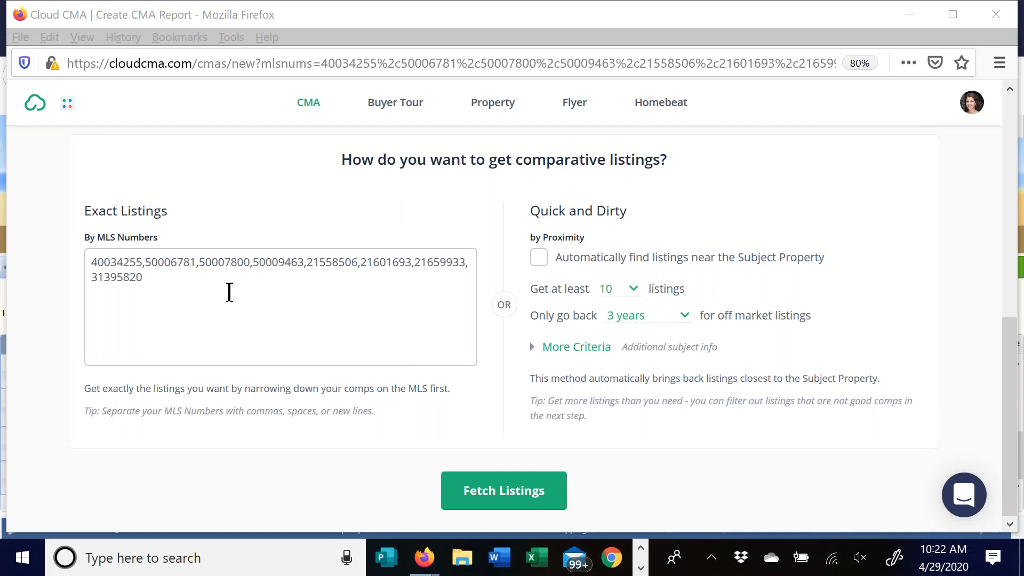
left_click(144, 281)
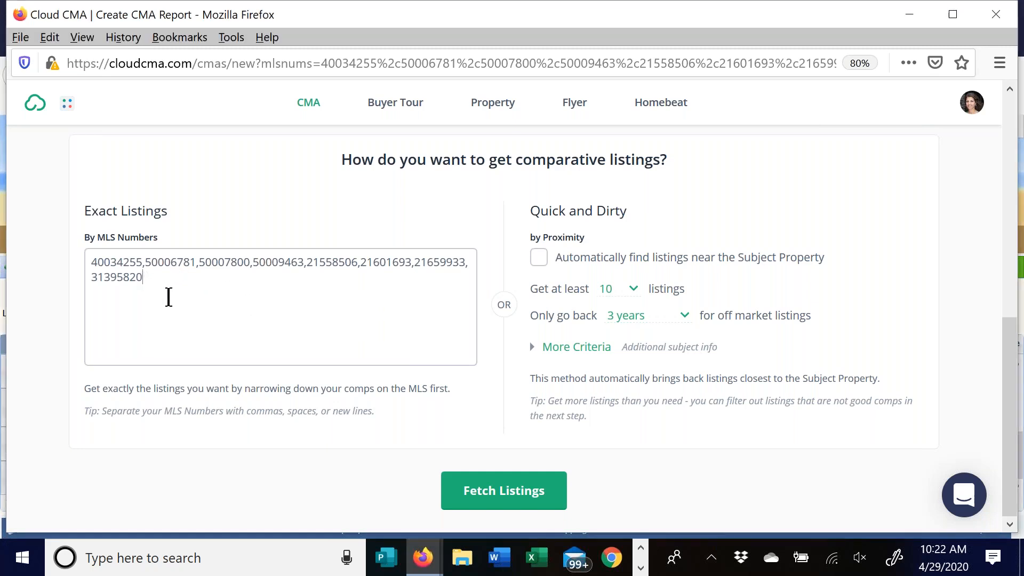
type(",")
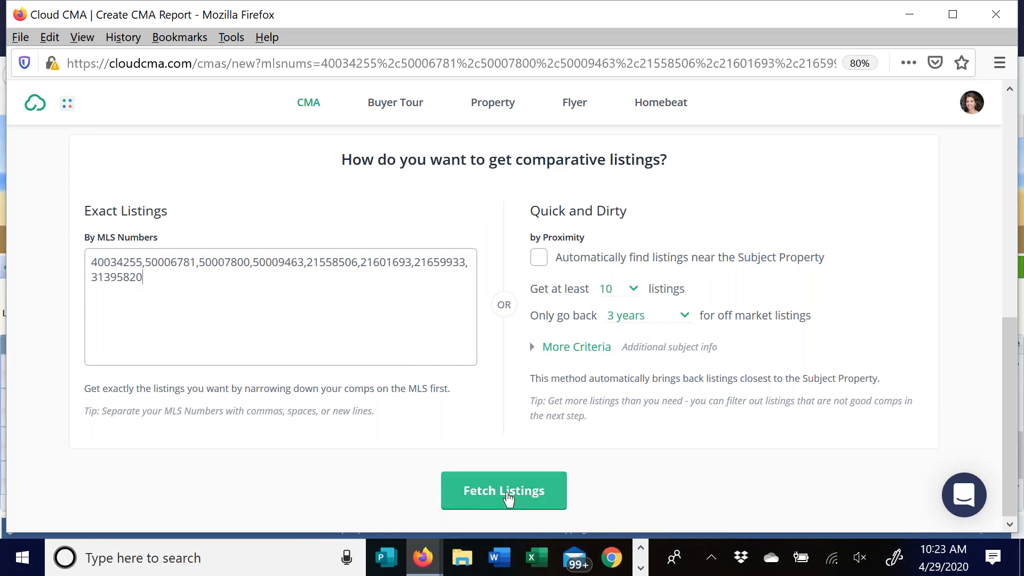
scroll(526, 427, "up", 8)
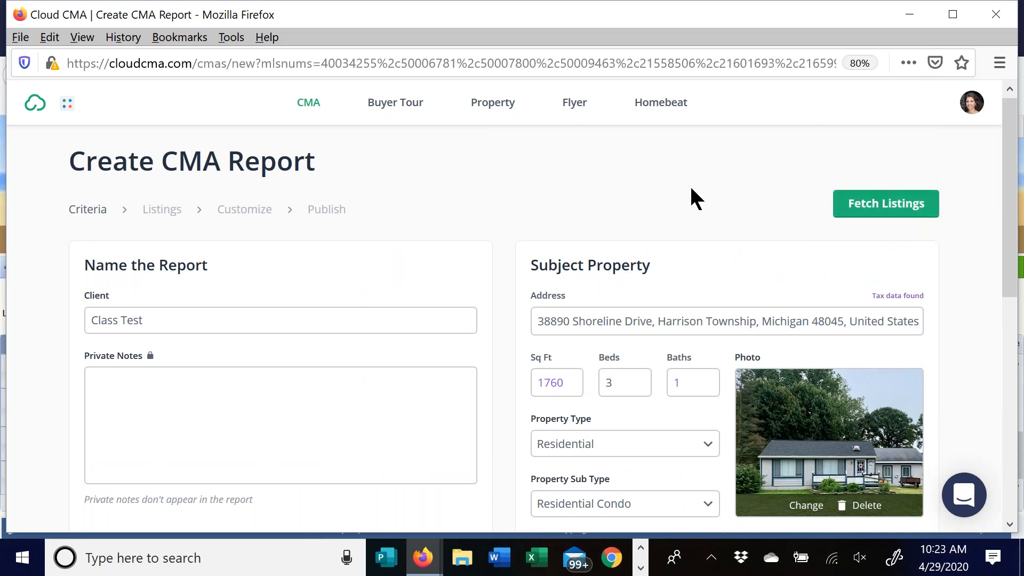
scroll(434, 231, "down", 8)
- Fetch the 8 MLS comparables and zoom the map out and back in to review them
left_click(506, 492)
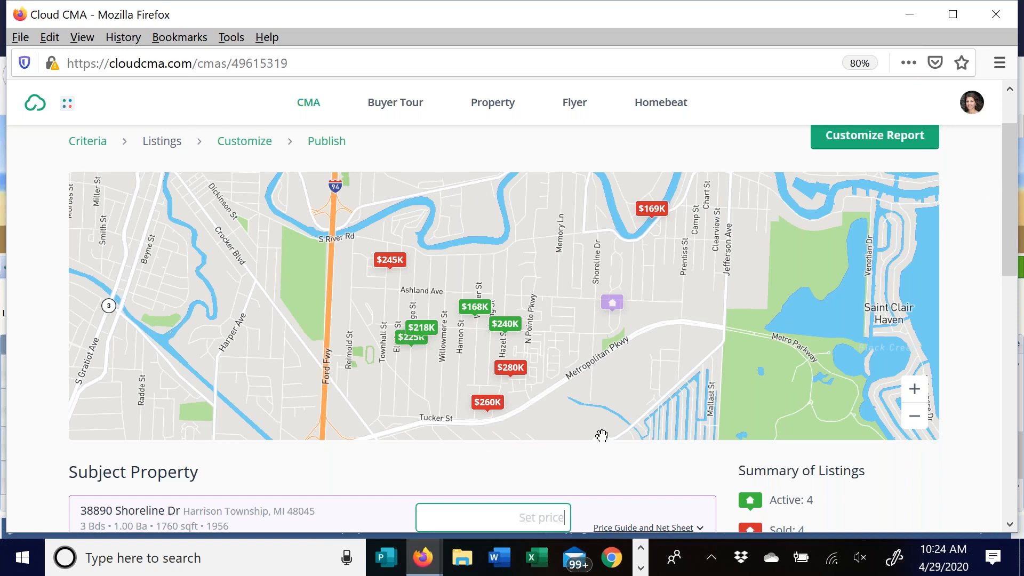
left_click(848, 249)
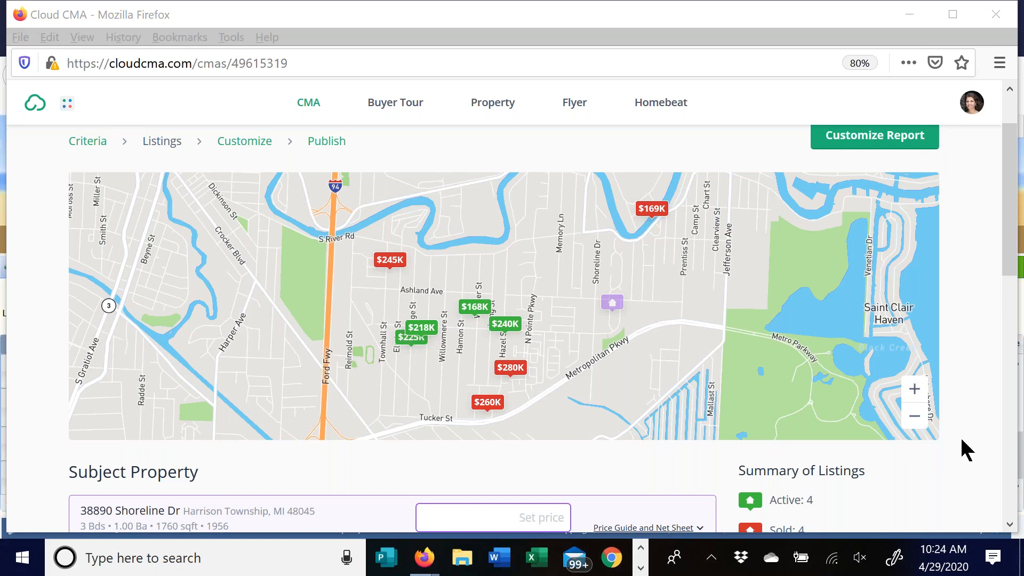
left_click(915, 416)
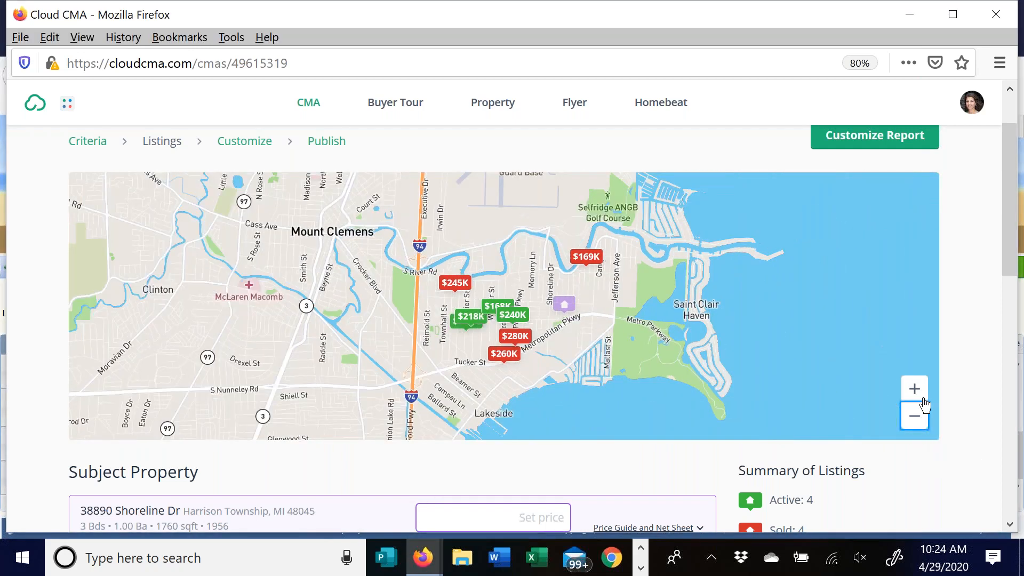
left_click(915, 388)
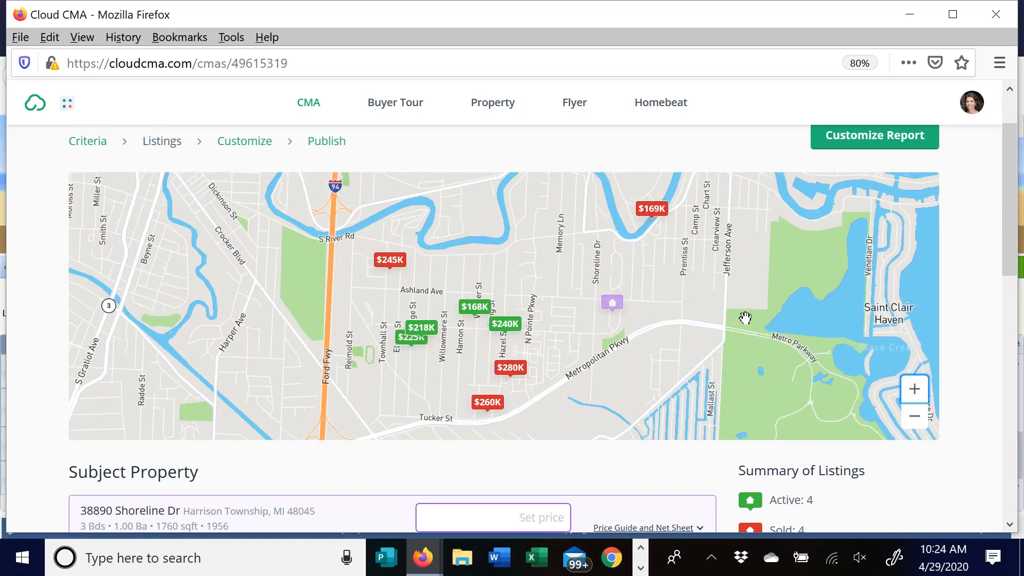
left_click_drag(1007, 218, 1011, 330)
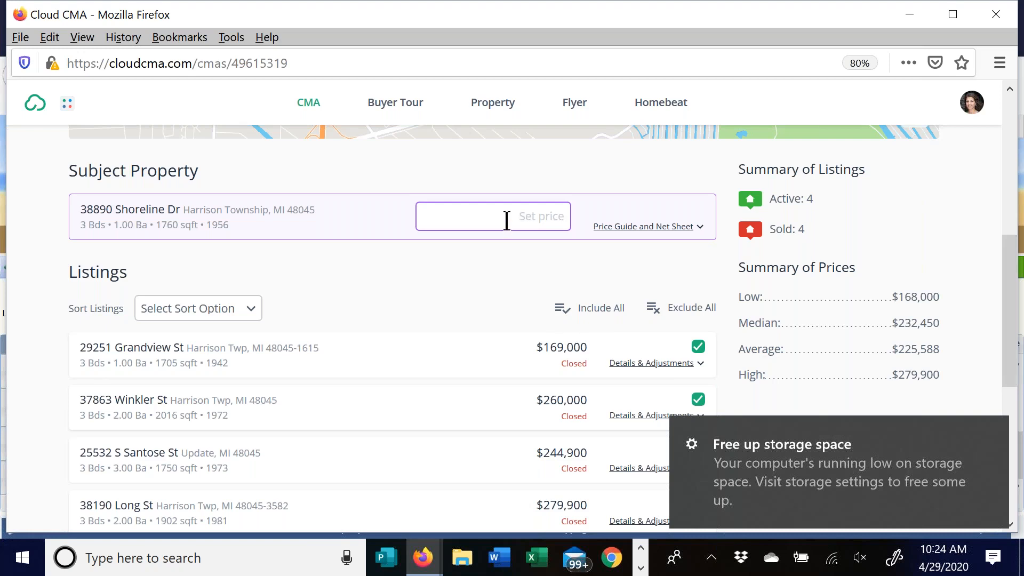
left_click(486, 217)
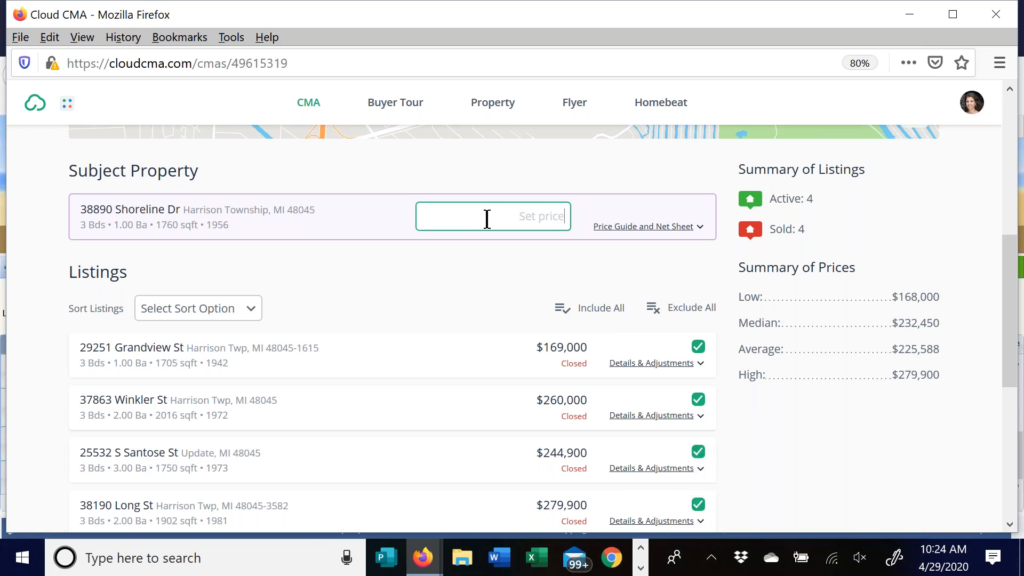
type("130000-14")
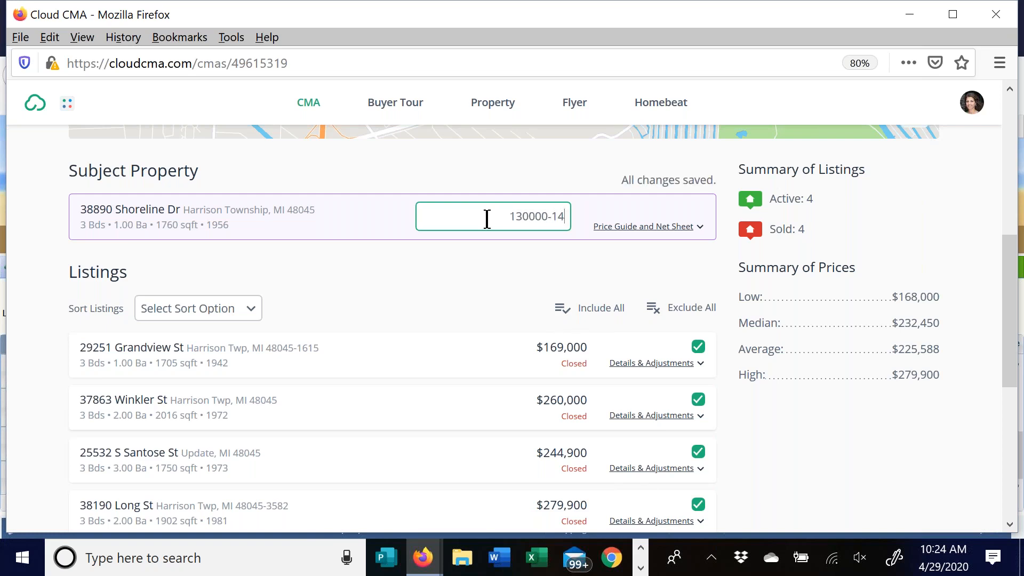
type("0000")
left_click(640, 227)
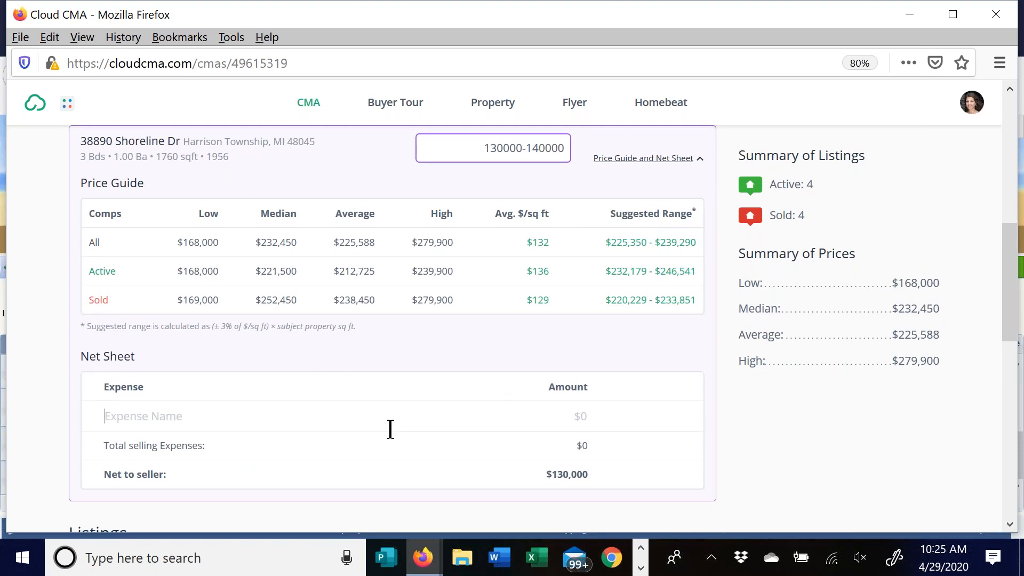
- Add a Title fees expense of 1000 to the net sheet
type("Title fees")
left_click(587, 416)
type("1000")
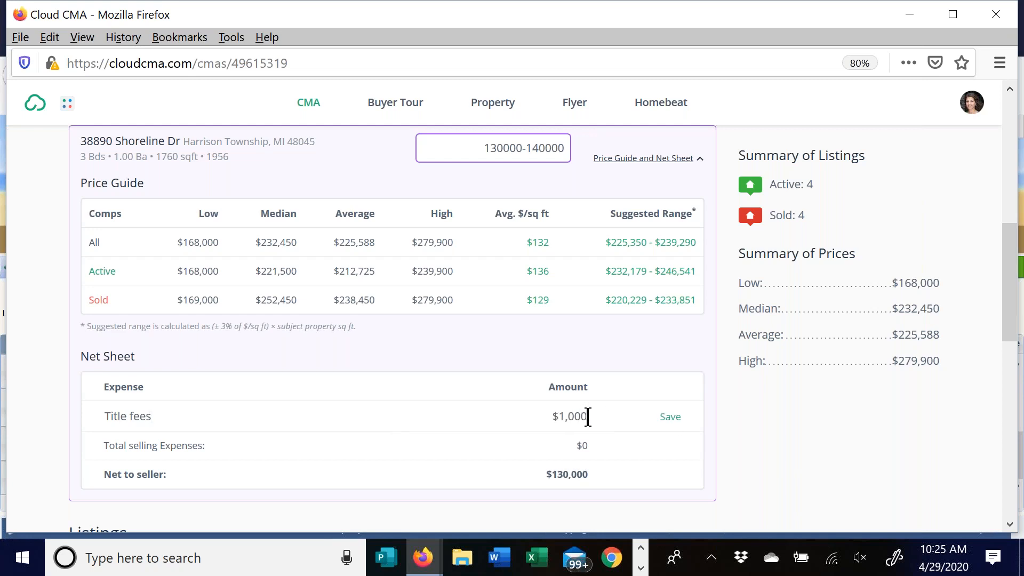
left_click(670, 418)
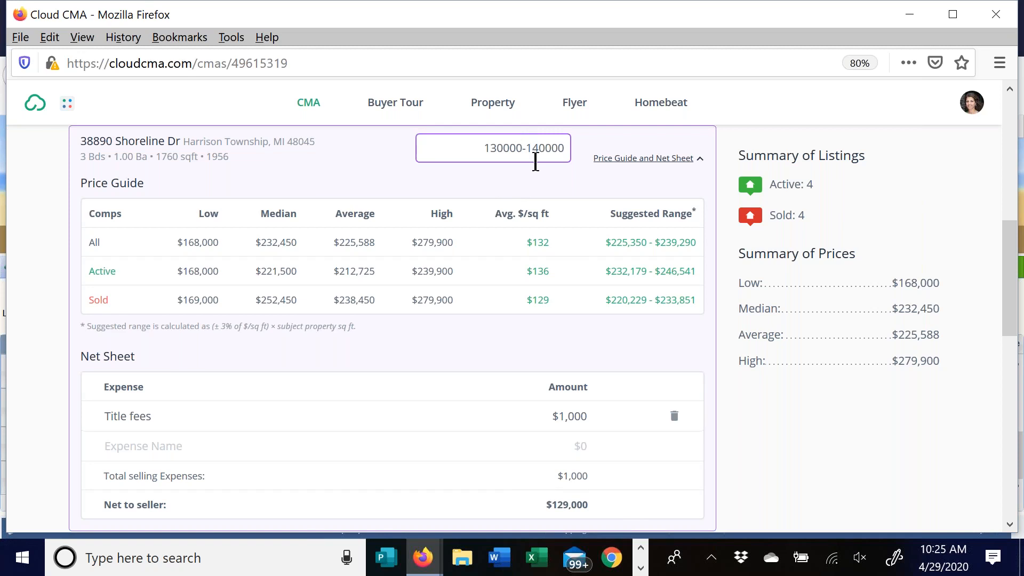
- Delete the Title fees expense forever and collapse the Price Guide to show the Listings
scroll(502, 395, "down", 1)
scroll(503, 396, "down", 3)
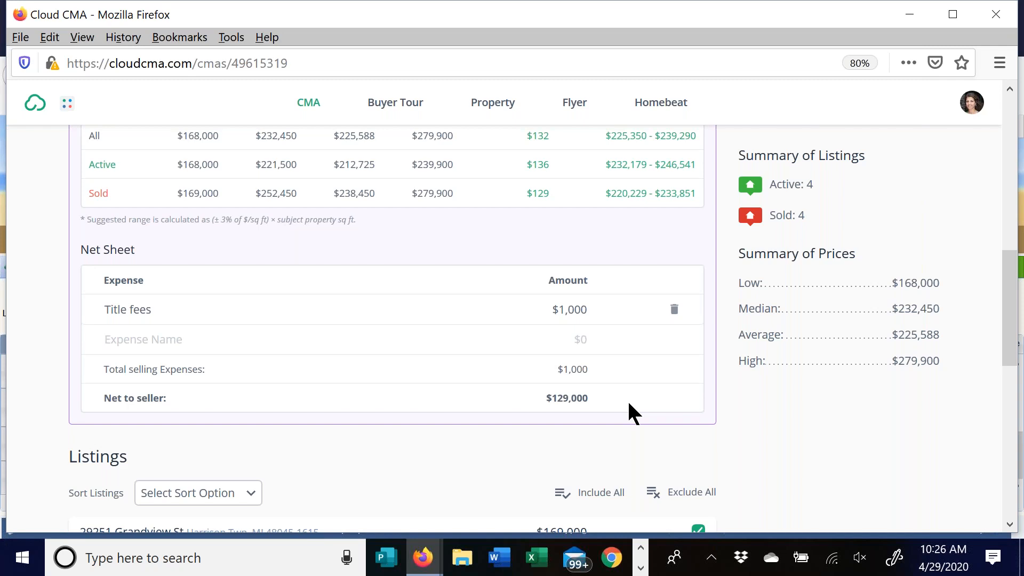
left_click(674, 309)
left_click(619, 344)
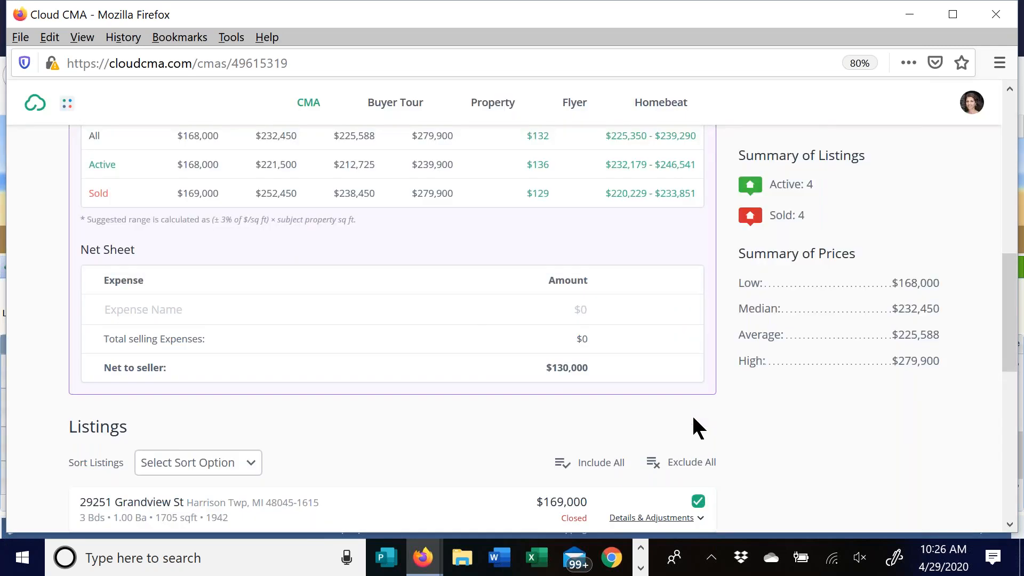
scroll(465, 306, "up", 5)
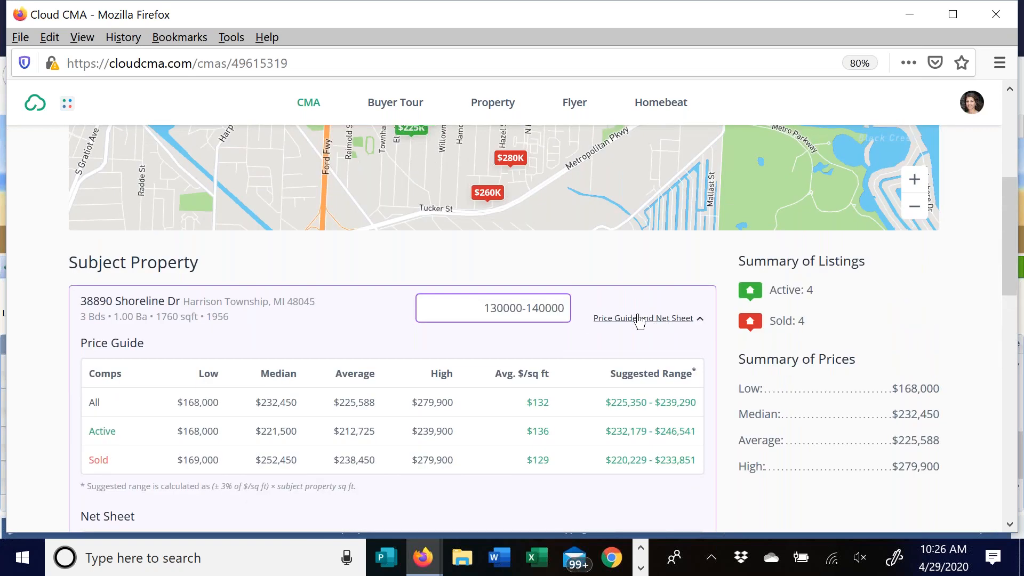
left_click(640, 319)
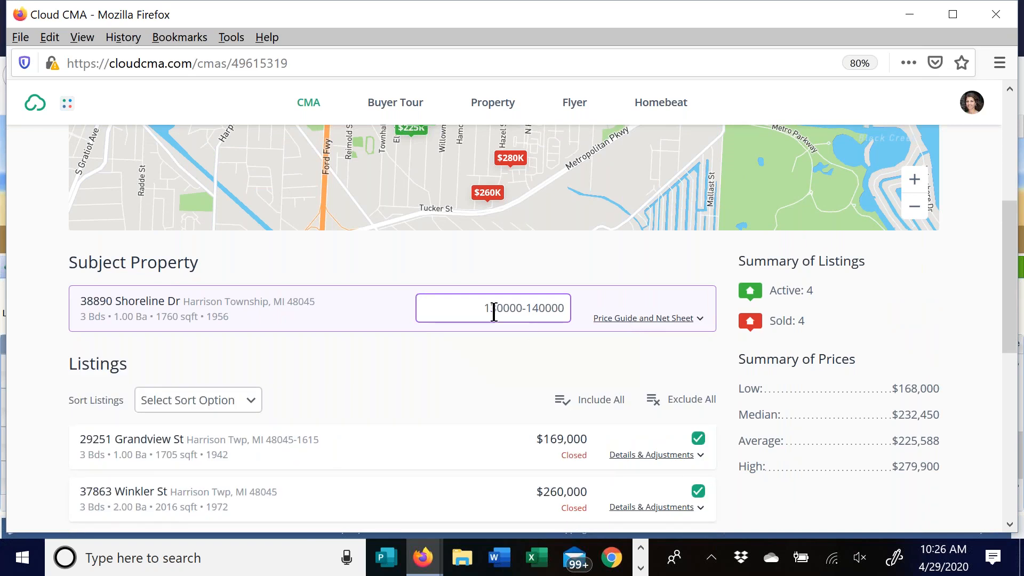
scroll(351, 338, "down", 2)
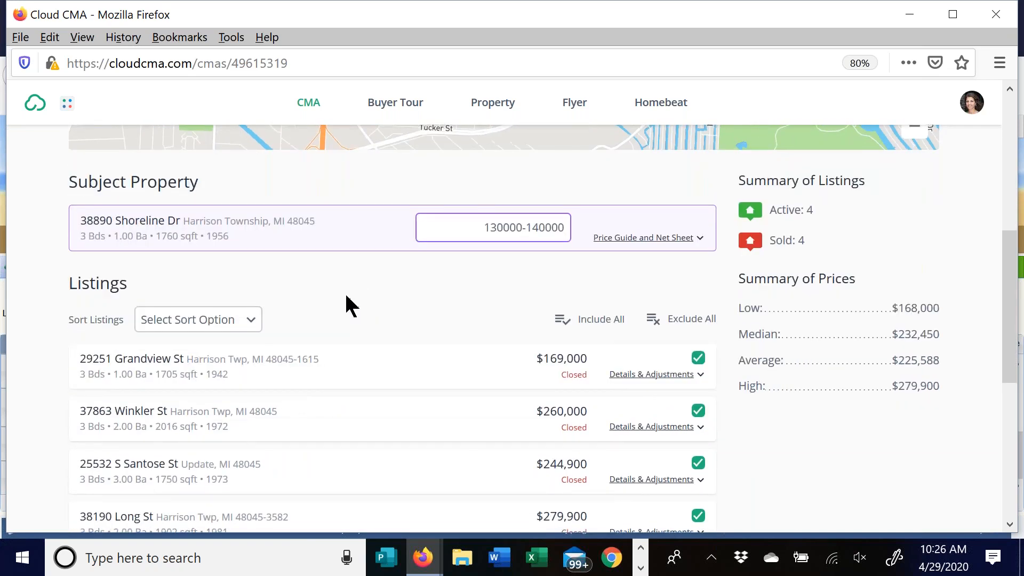
scroll(341, 299, "down", 2)
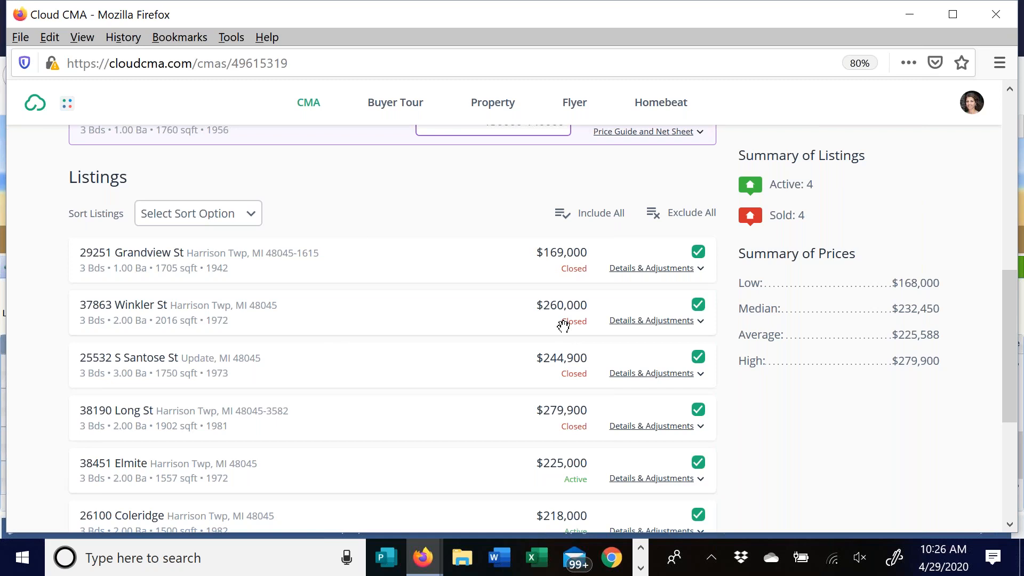
left_click(699, 306)
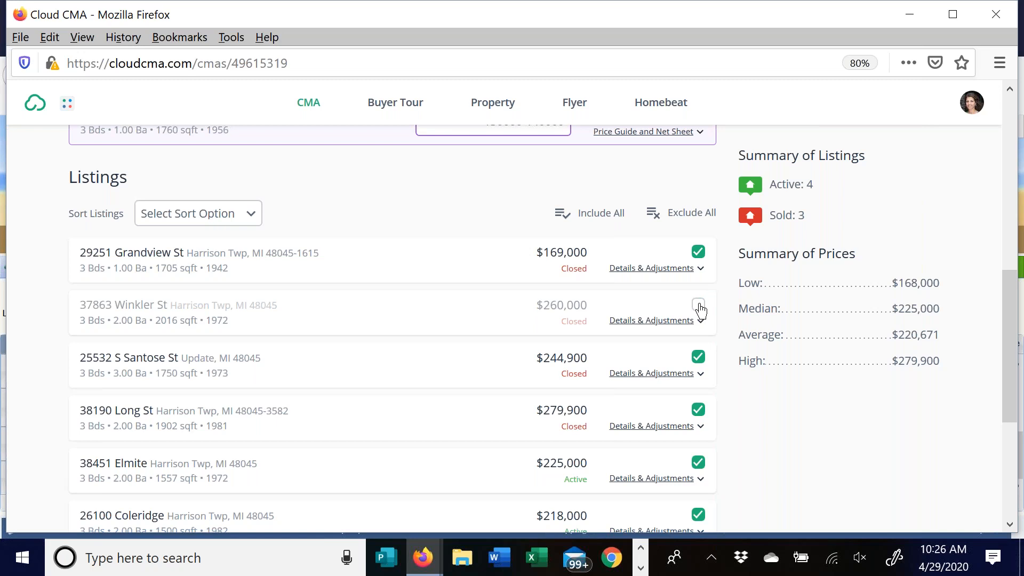
left_click(698, 306)
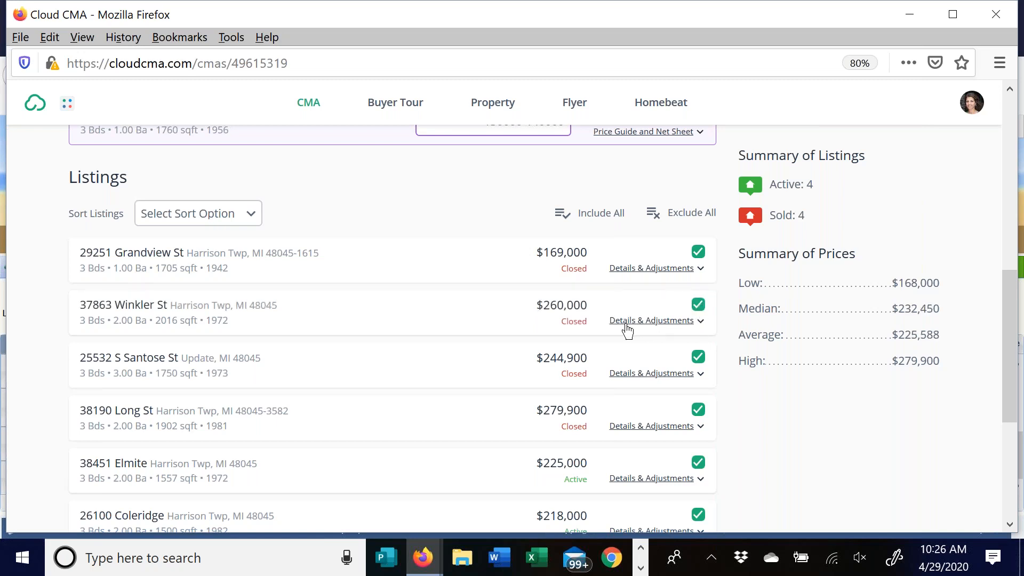
- Open the Winkler St comp's Details & Adjustments and advance its photos to photo 5
left_click(661, 323)
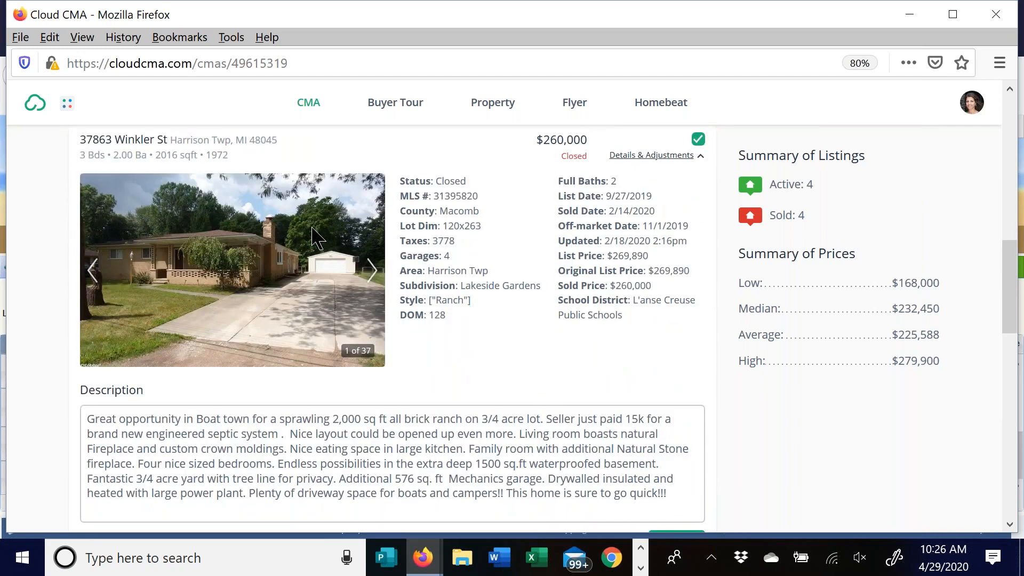
left_click(372, 276)
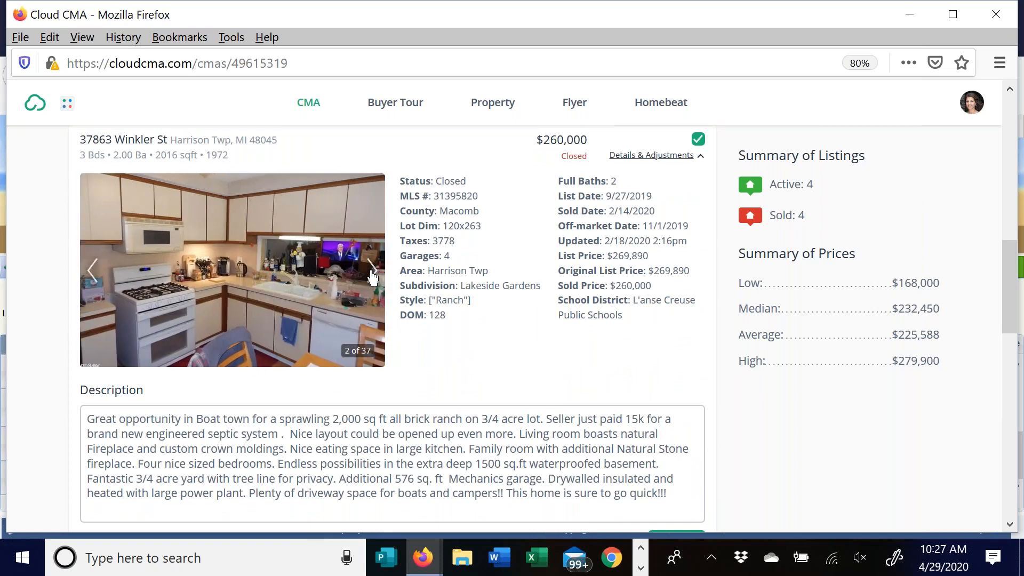
left_click(371, 276)
left_click(372, 276)
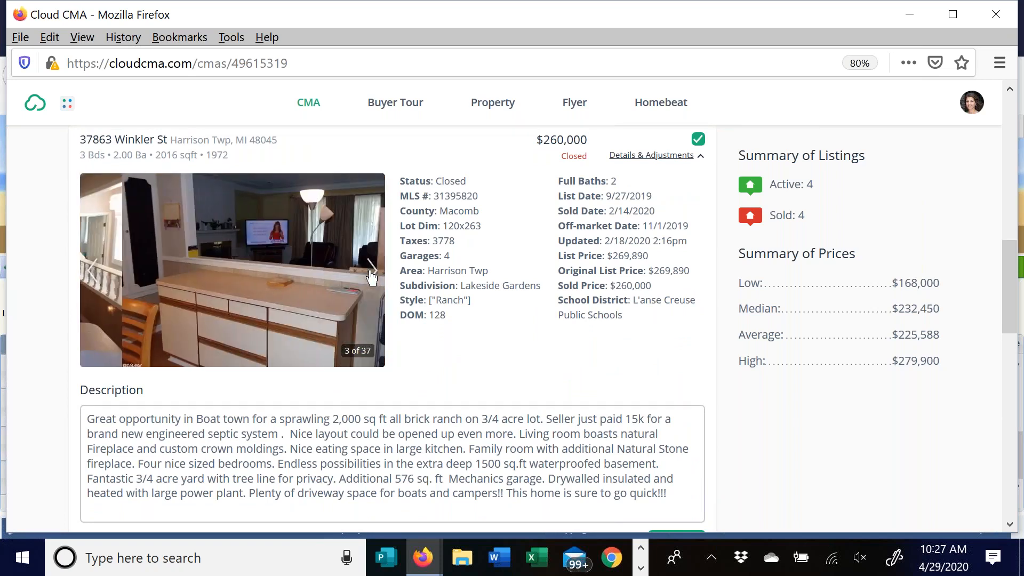
left_click(371, 276)
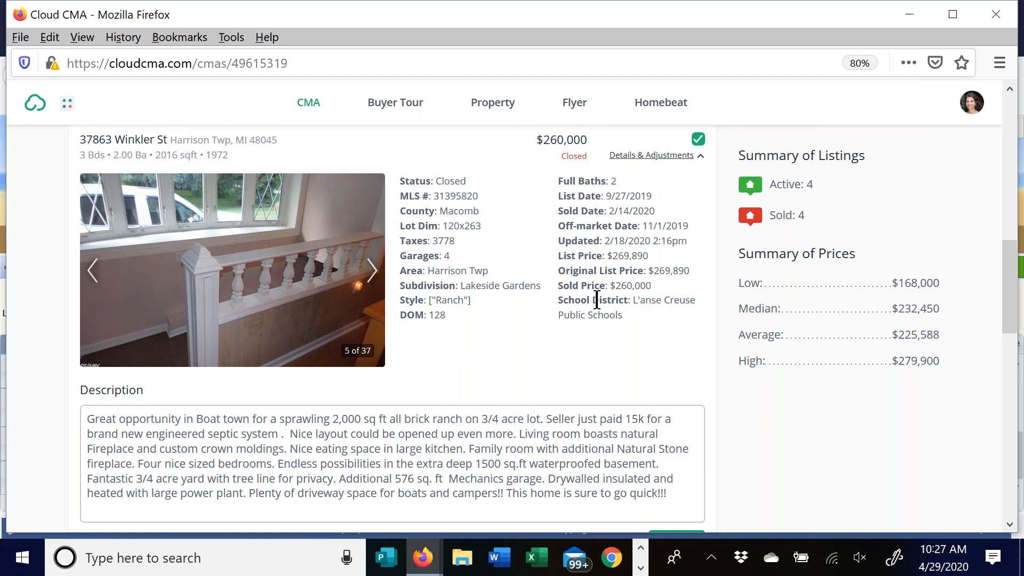
- Scroll through the Winkler St comp's Features section
scroll(584, 299, "down", 3)
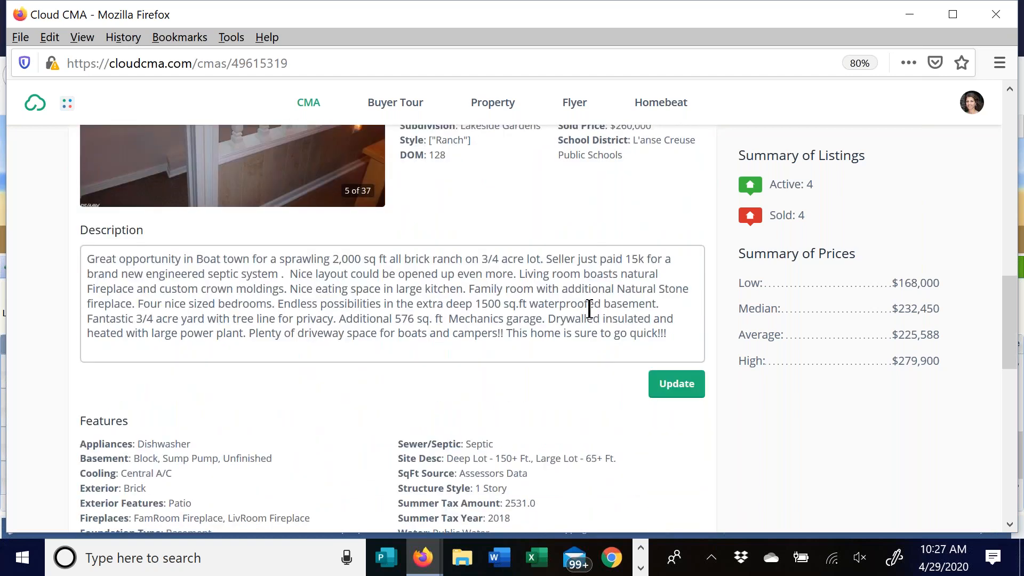
scroll(587, 304, "down", 2)
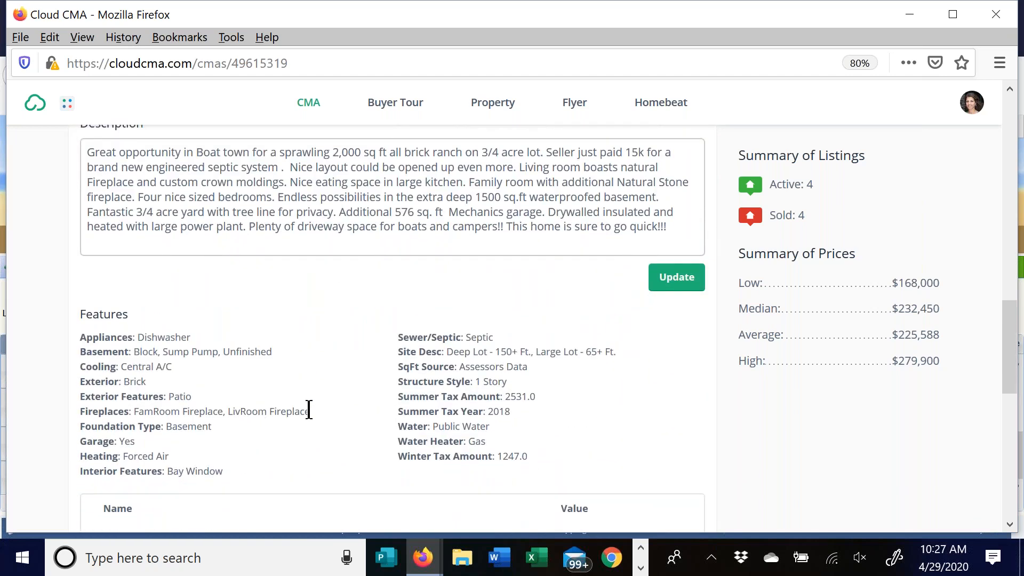
scroll(316, 410, "down", 1)
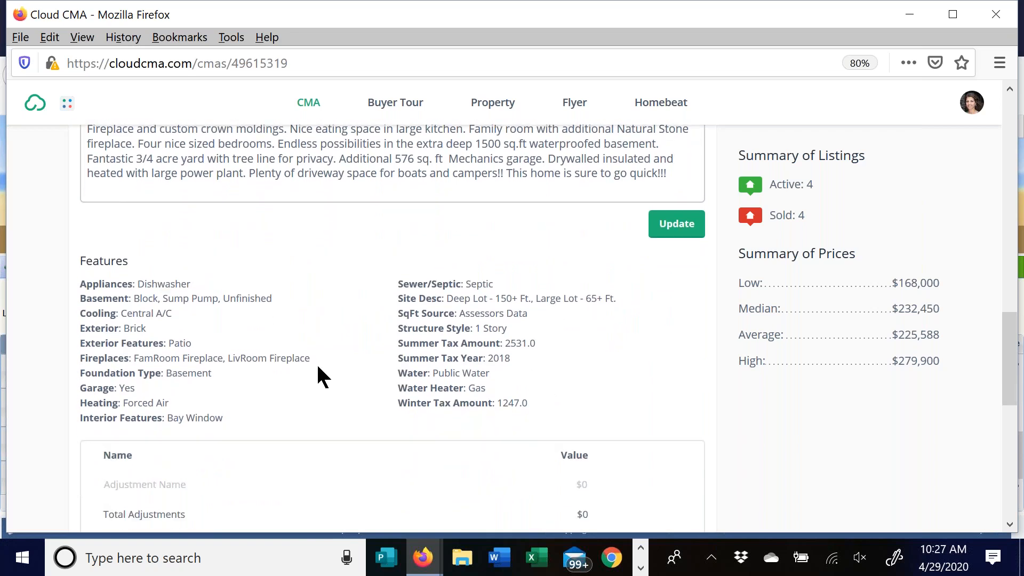
scroll(322, 362, "up", 4)
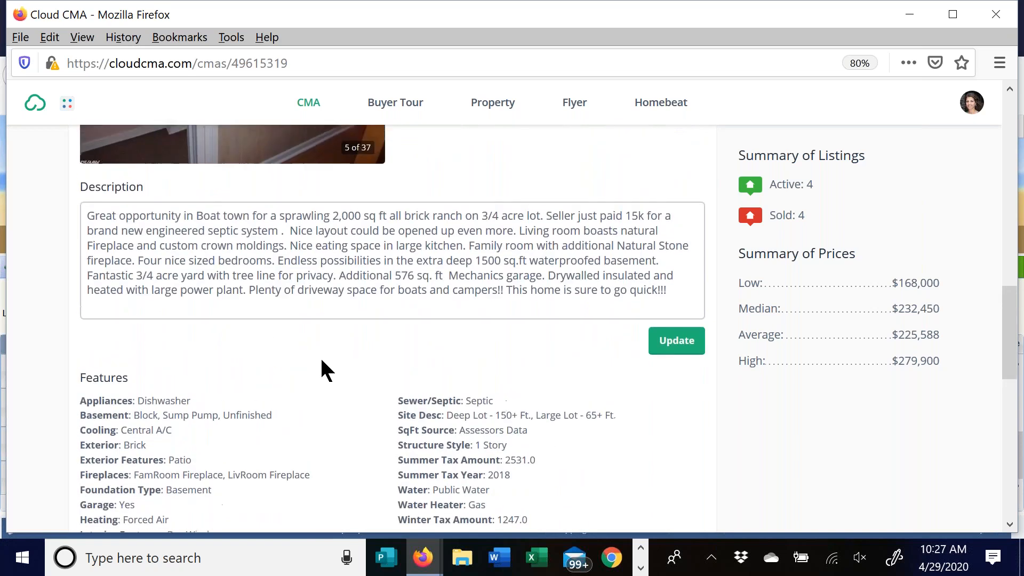
scroll(359, 347, "down", 6)
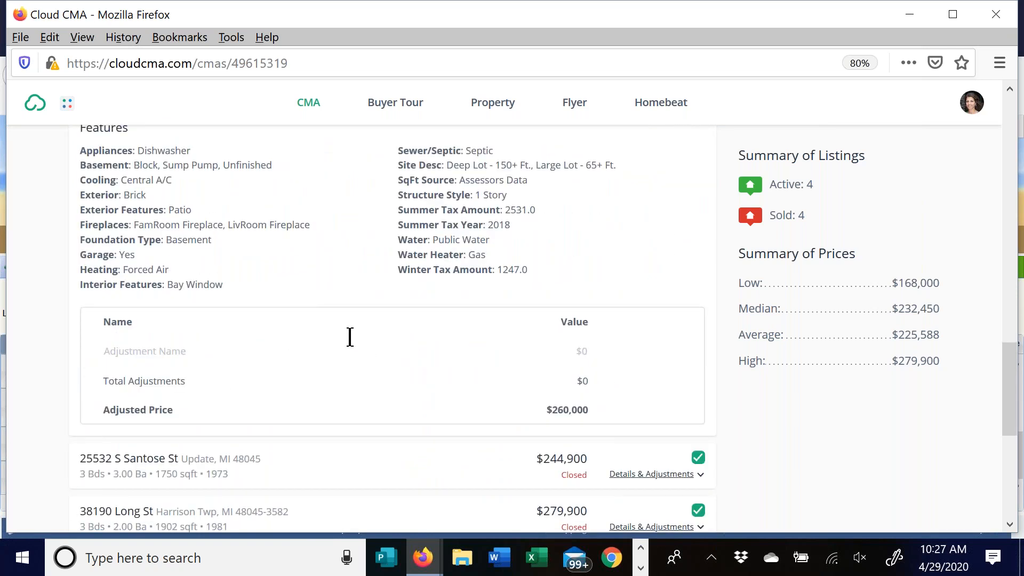
scroll(347, 336, "up", 10)
scroll(674, 476, "up", 4)
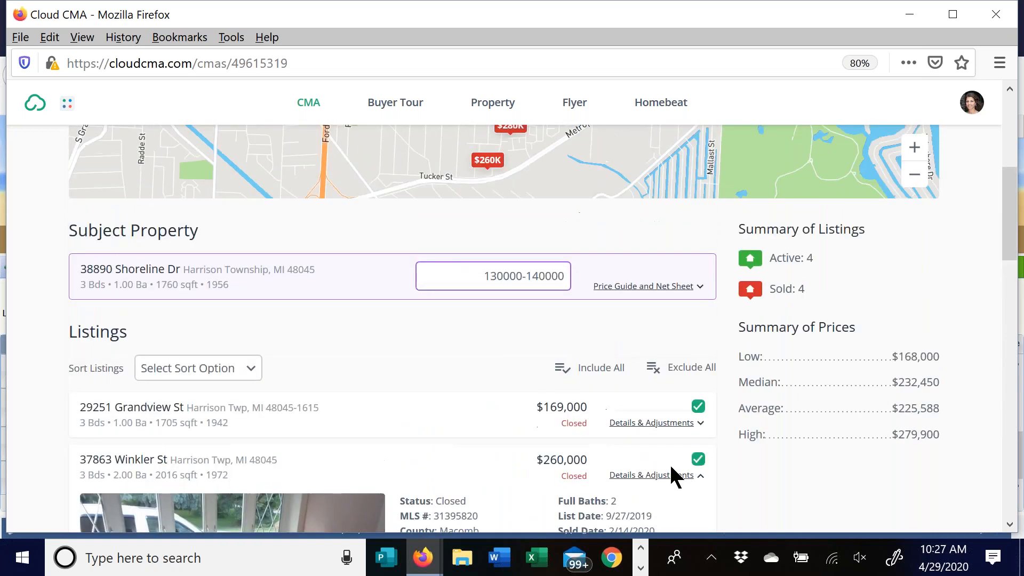
left_click(667, 476)
scroll(432, 311, "down", 4)
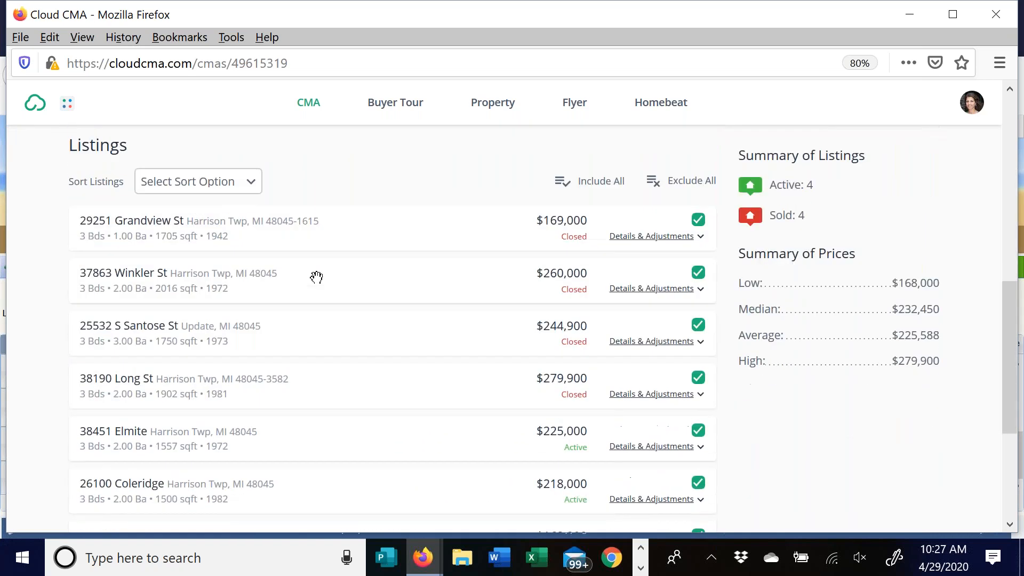
scroll(368, 322, "down", 1)
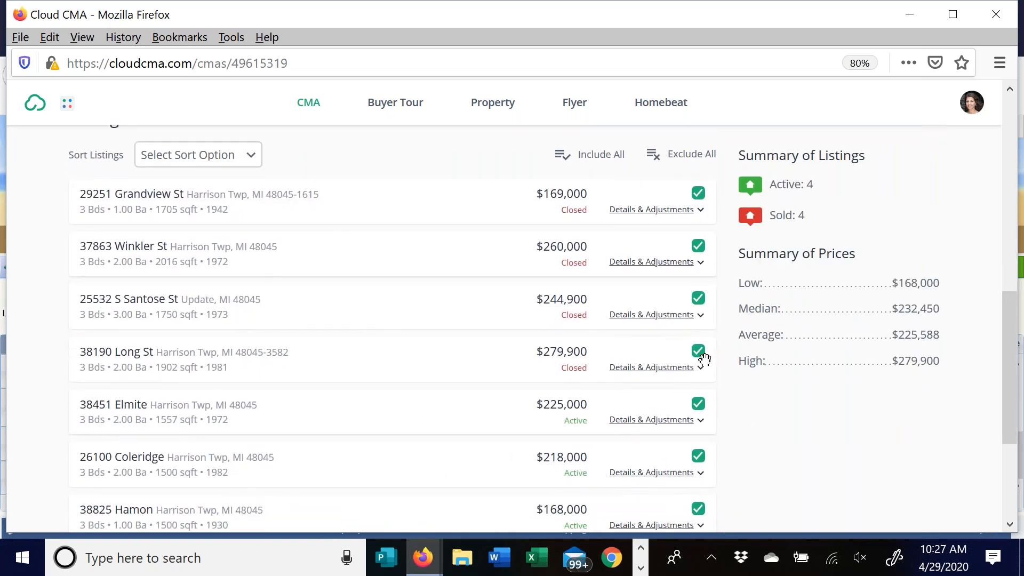
scroll(293, 338, "down", 2)
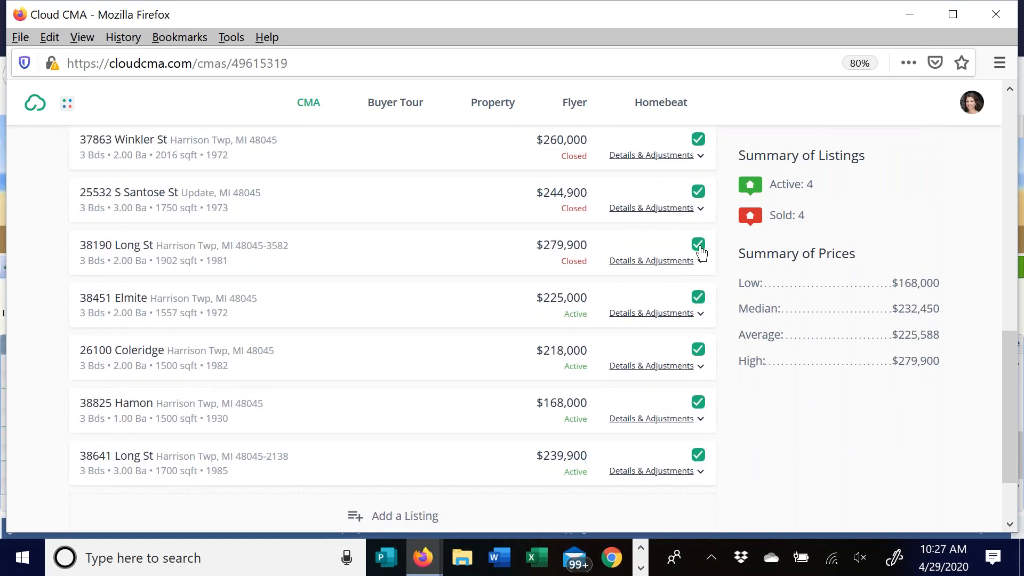
left_click(698, 244)
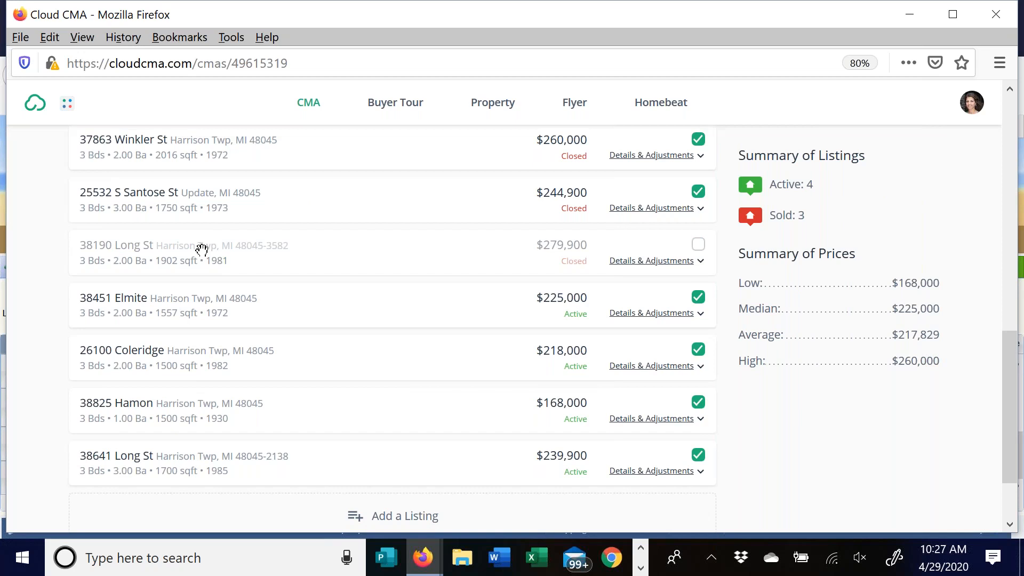
scroll(315, 244, "up", 4)
scroll(306, 265, "up", 1)
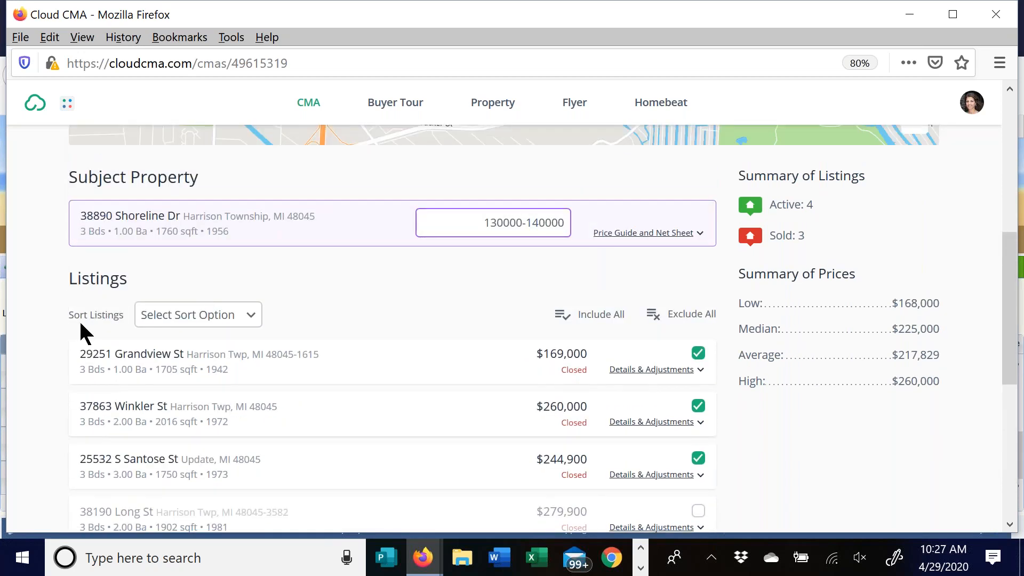
- Set the Sort Listings option to Manually
left_click(253, 321)
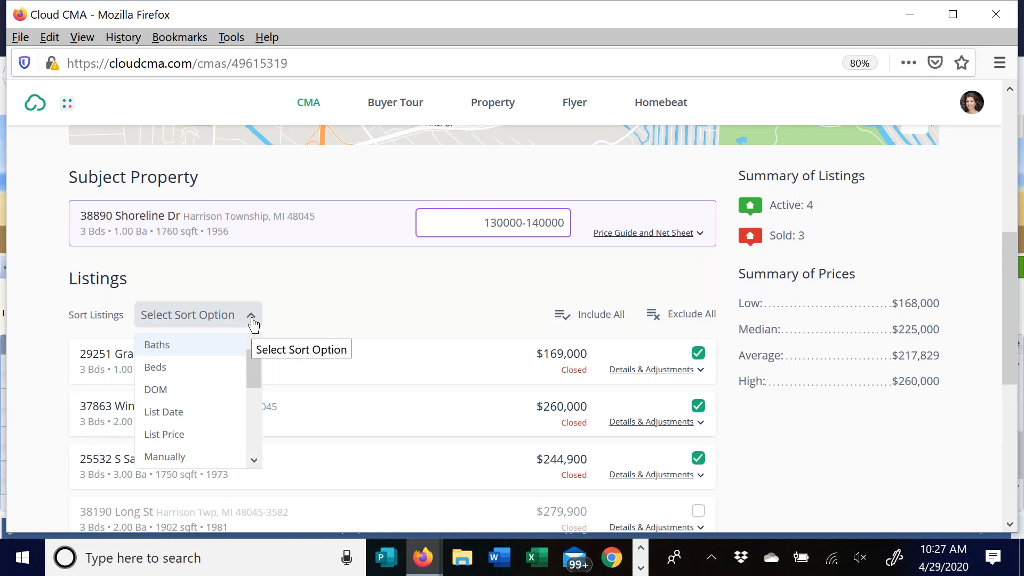
mouse_move(255, 372)
left_mouse_down()
mouse_move(257, 440)
mouse_move(255, 392)
left_mouse_up()
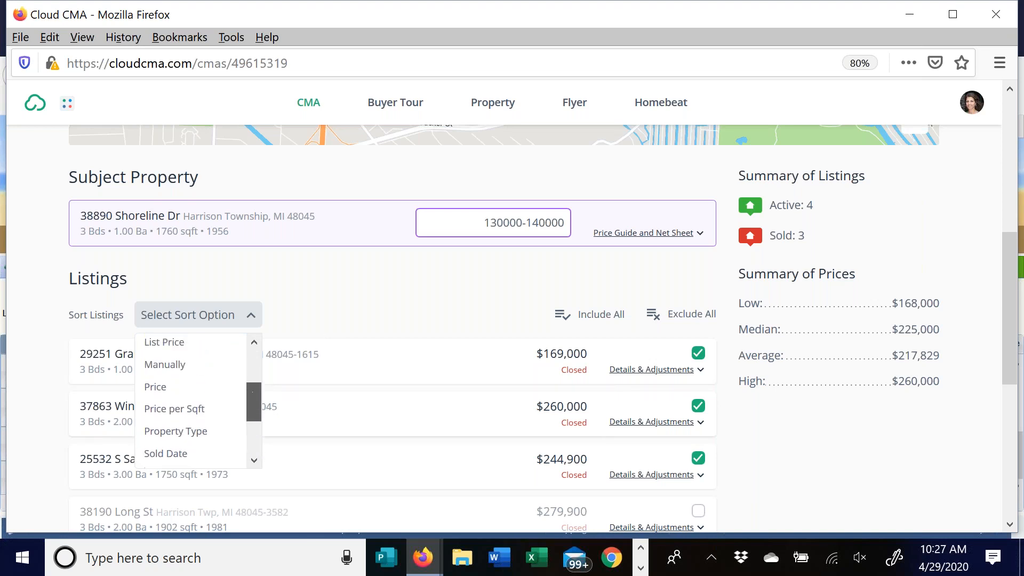
left_click(165, 367)
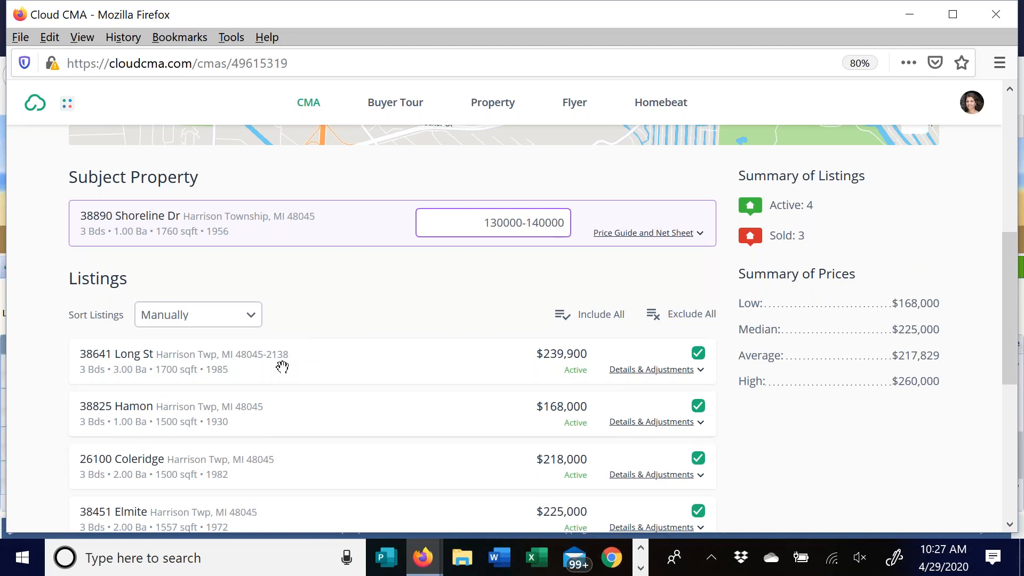
left_click_drag(335, 410, 333, 345)
scroll(434, 432, "down", 1)
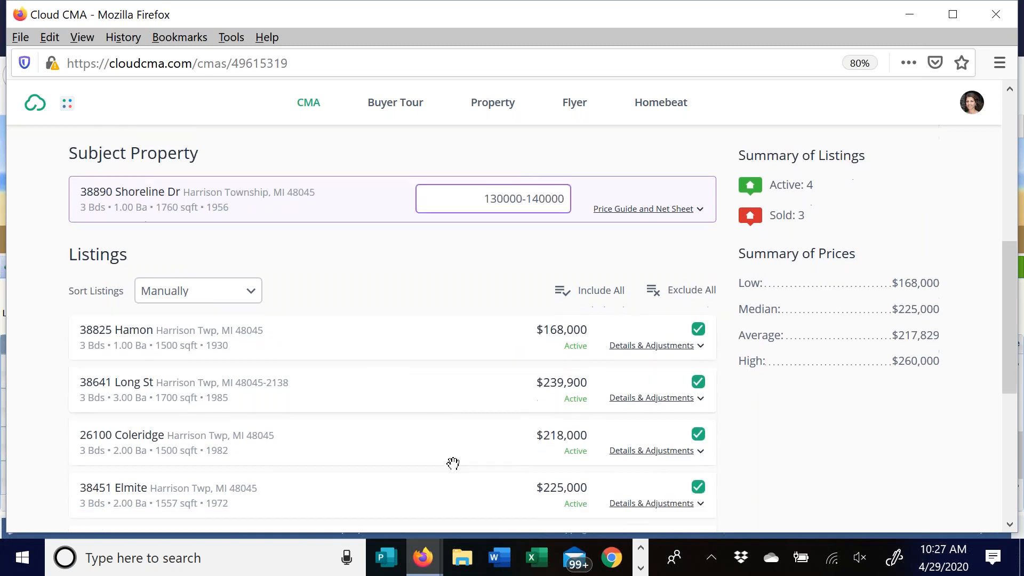
left_click_drag(478, 349, 477, 353)
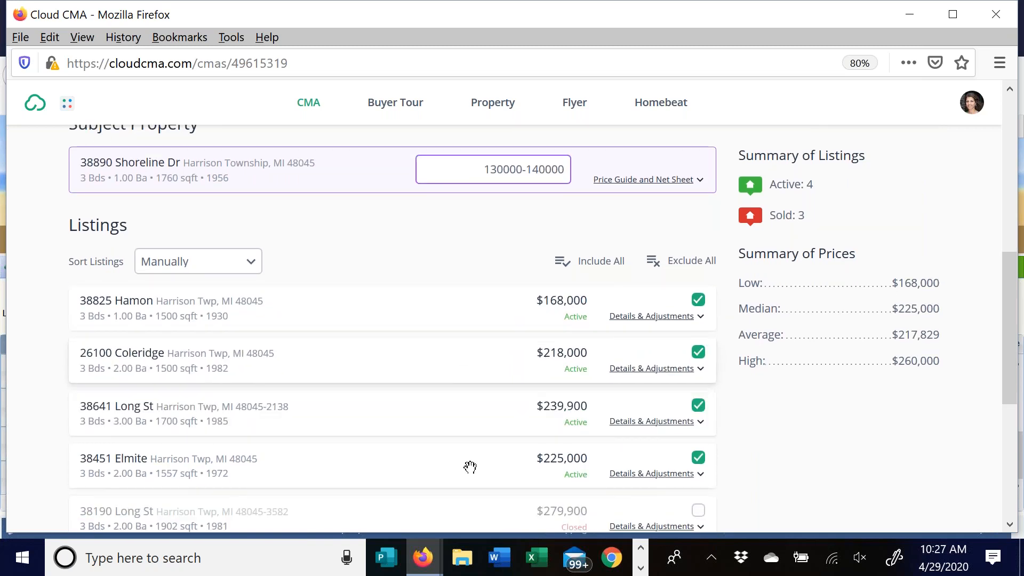
left_click_drag(469, 464, 413, 466)
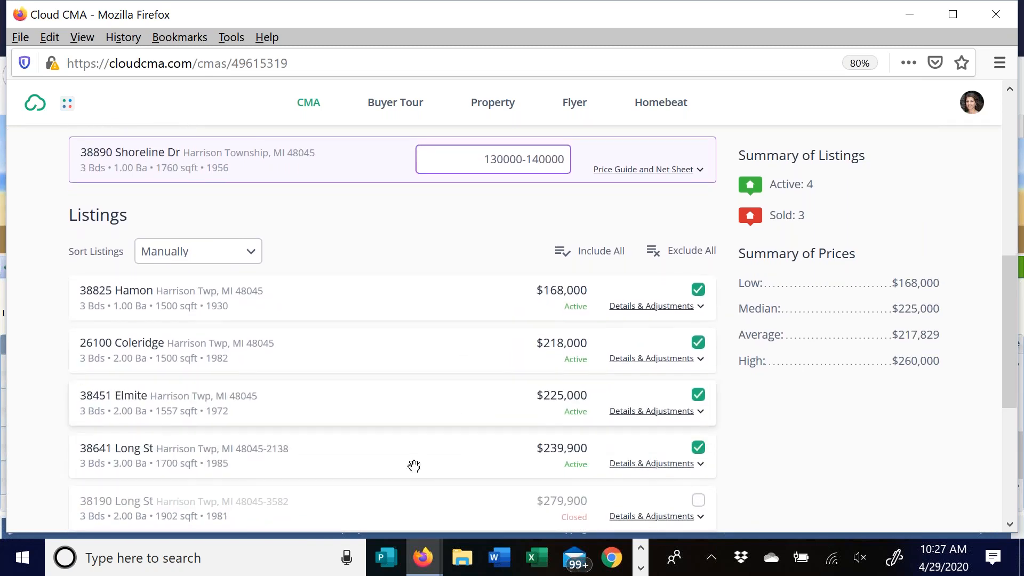
scroll(450, 414, "down", 4)
left_click_drag(457, 400, 516, 362)
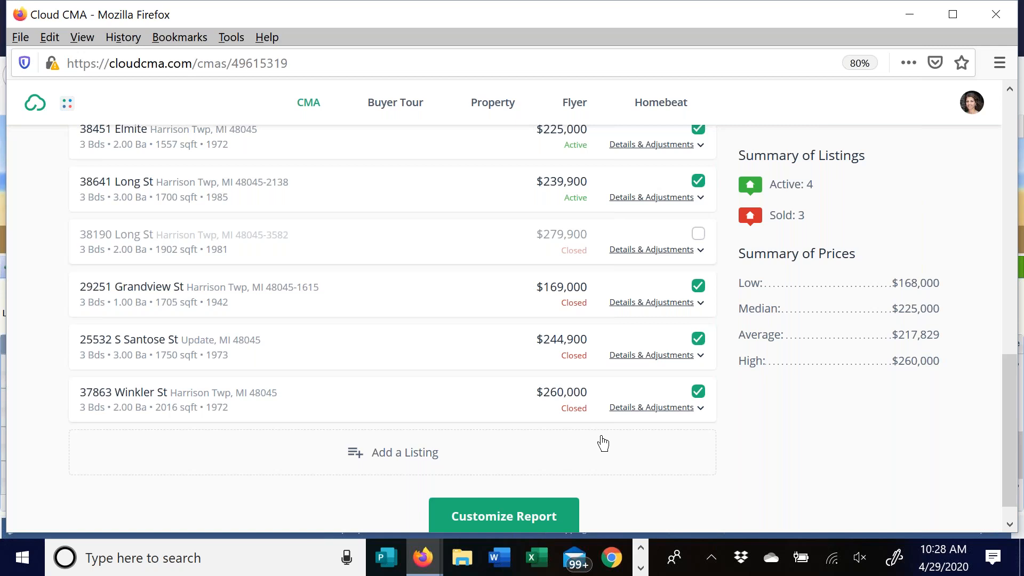
left_click(387, 462)
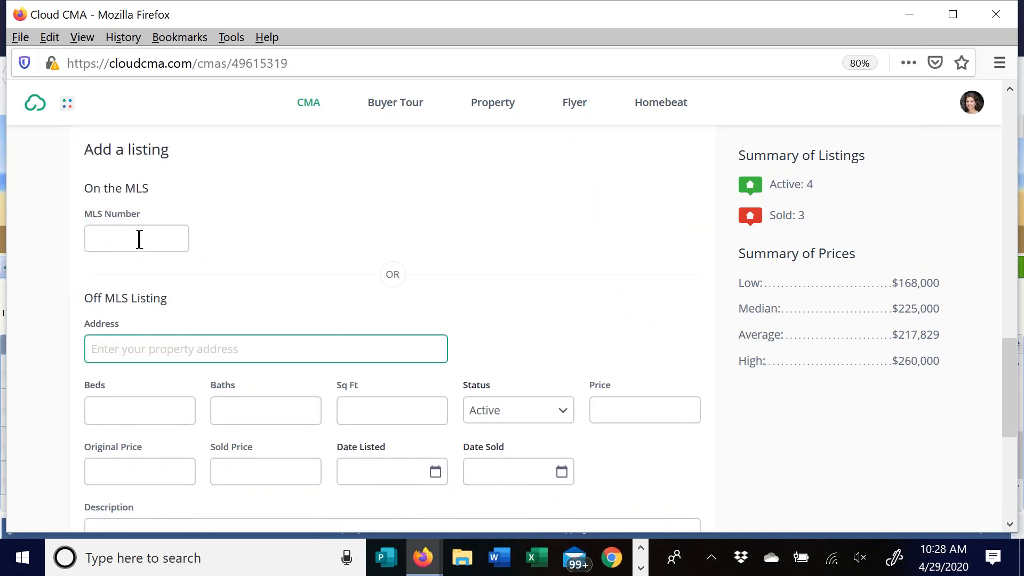
scroll(271, 207, "down", 3)
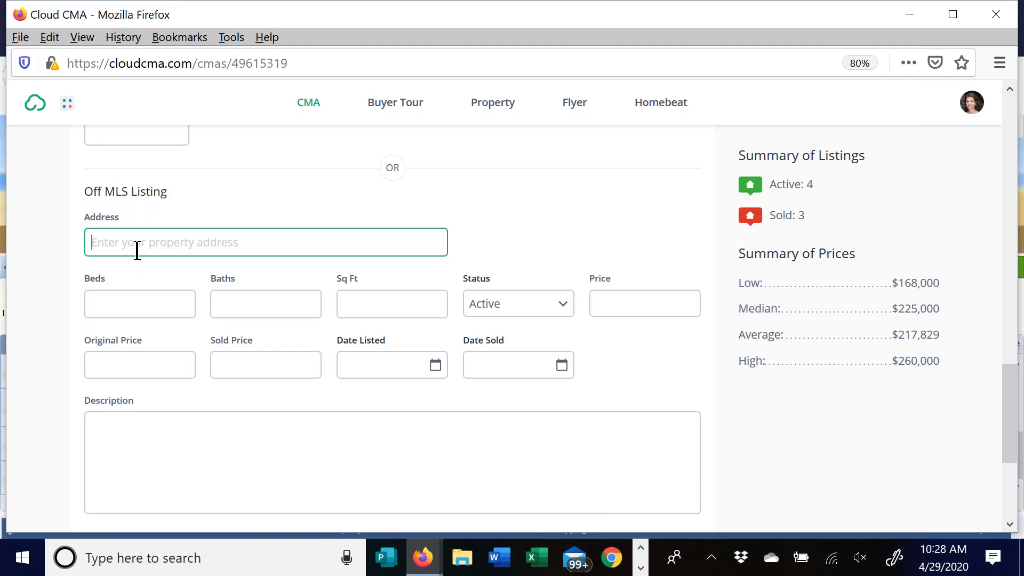
scroll(148, 238, "down", 3)
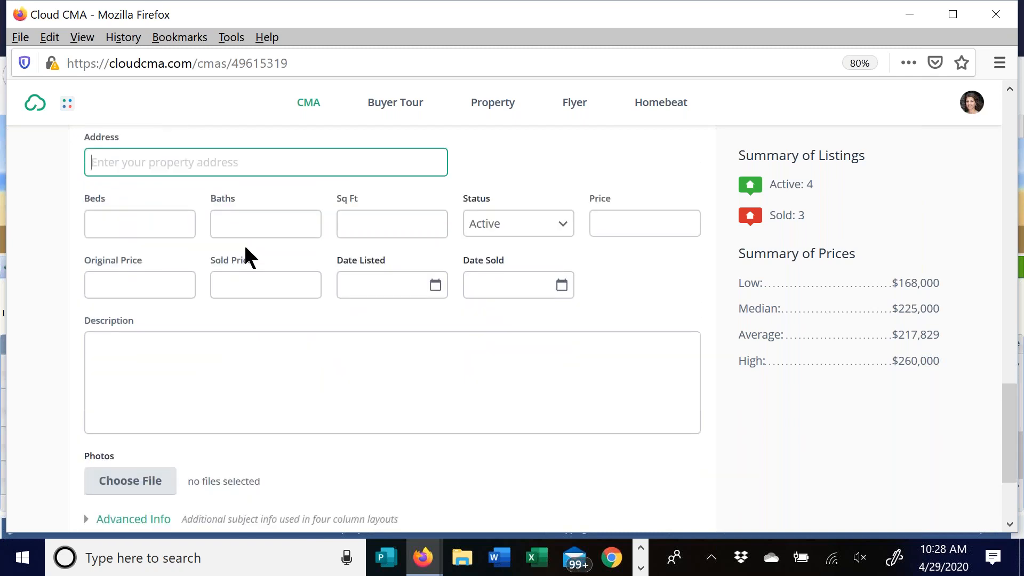
scroll(232, 253, "down", 3)
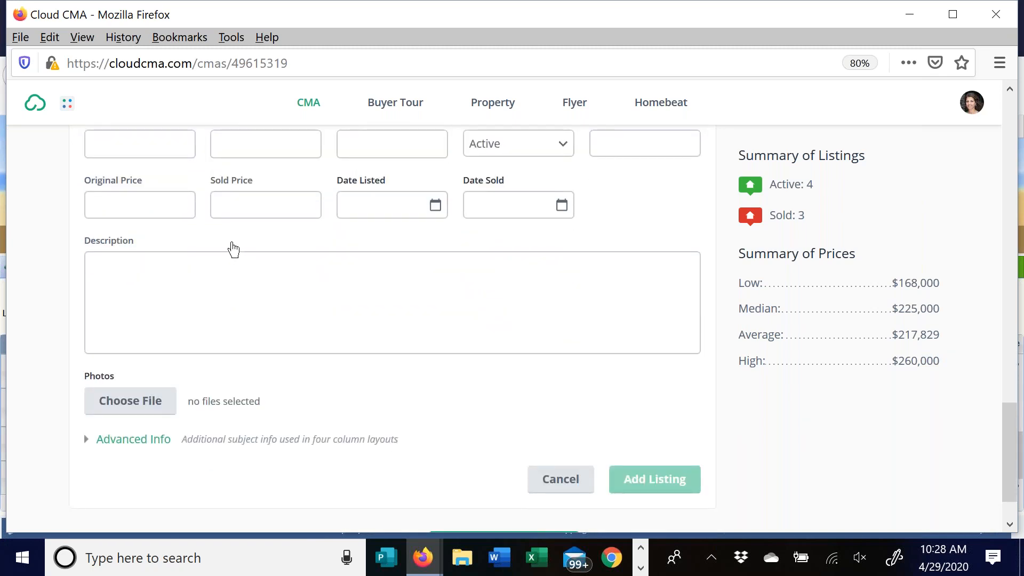
scroll(359, 337, "down", 3)
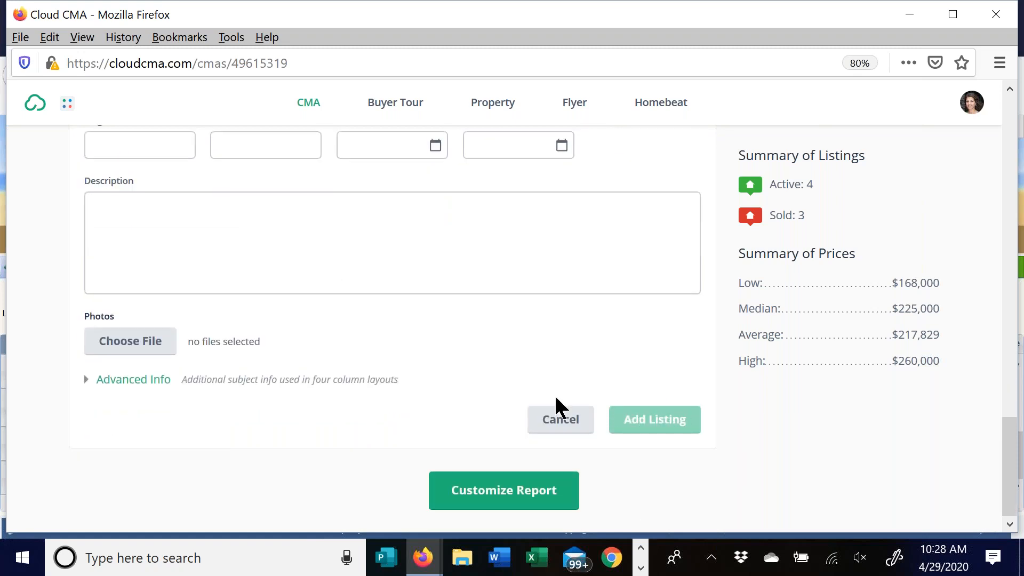
left_click(568, 429)
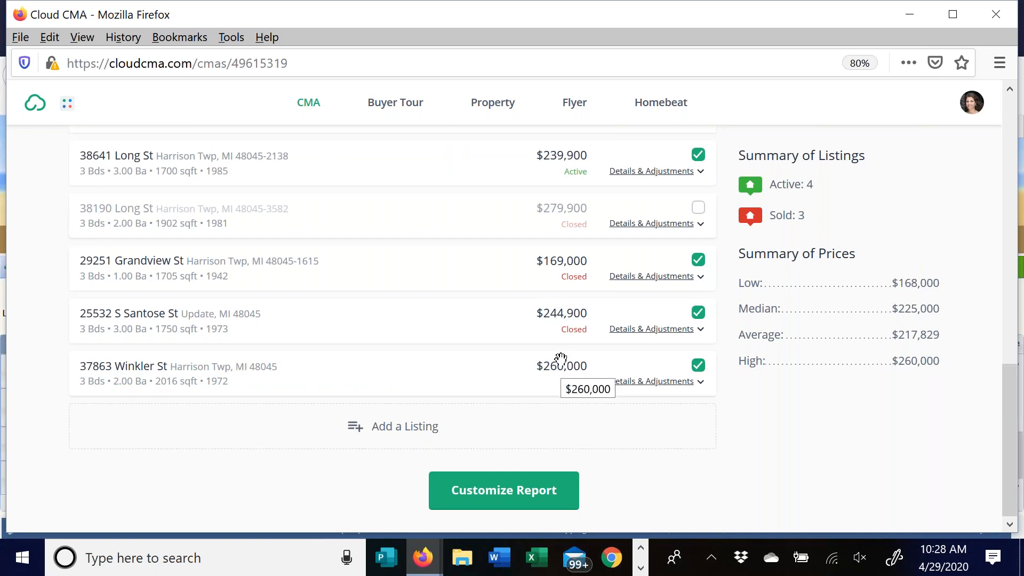
- Continue to Customize Report and scroll through the report's page list
left_click(528, 504)
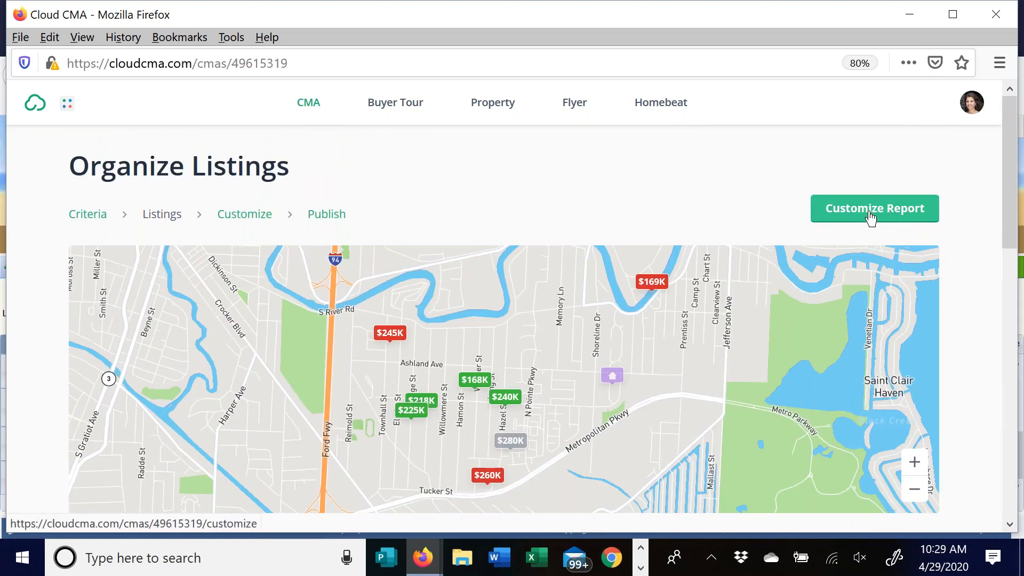
left_click(868, 213)
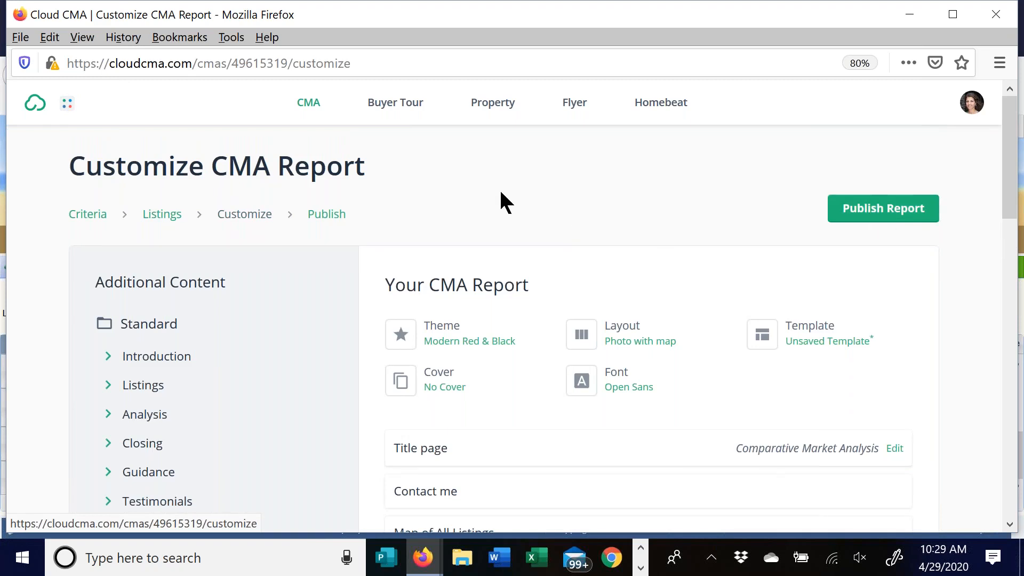
scroll(485, 200, "down", 2)
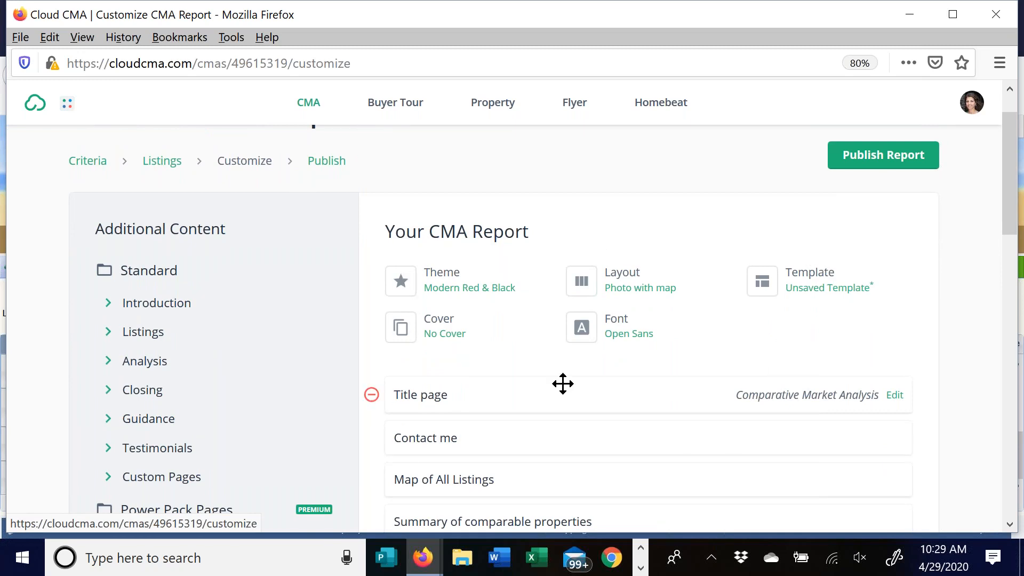
scroll(562, 383, "down", 3)
scroll(561, 384, "down", 4)
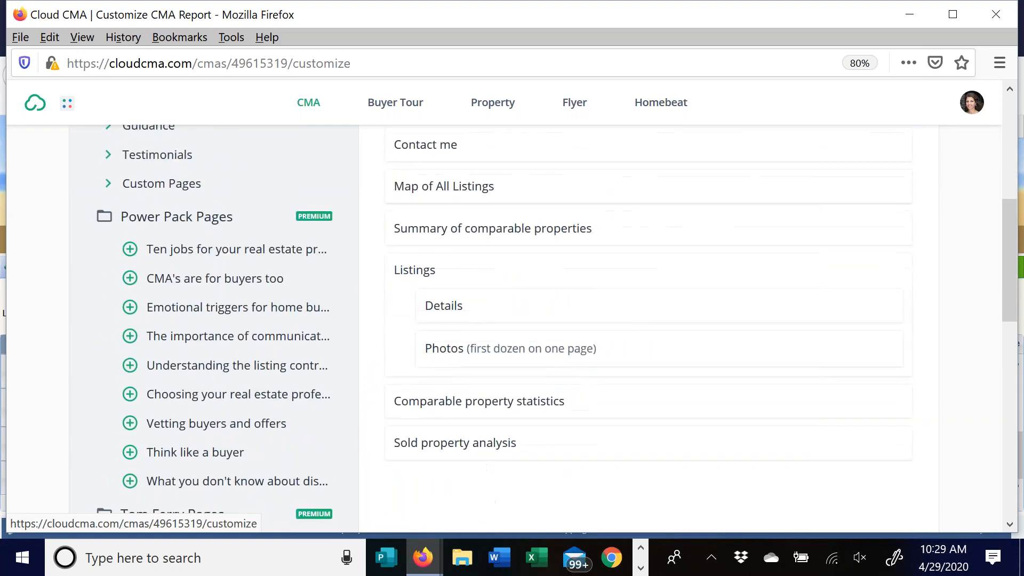
scroll(552, 341, "up", 7)
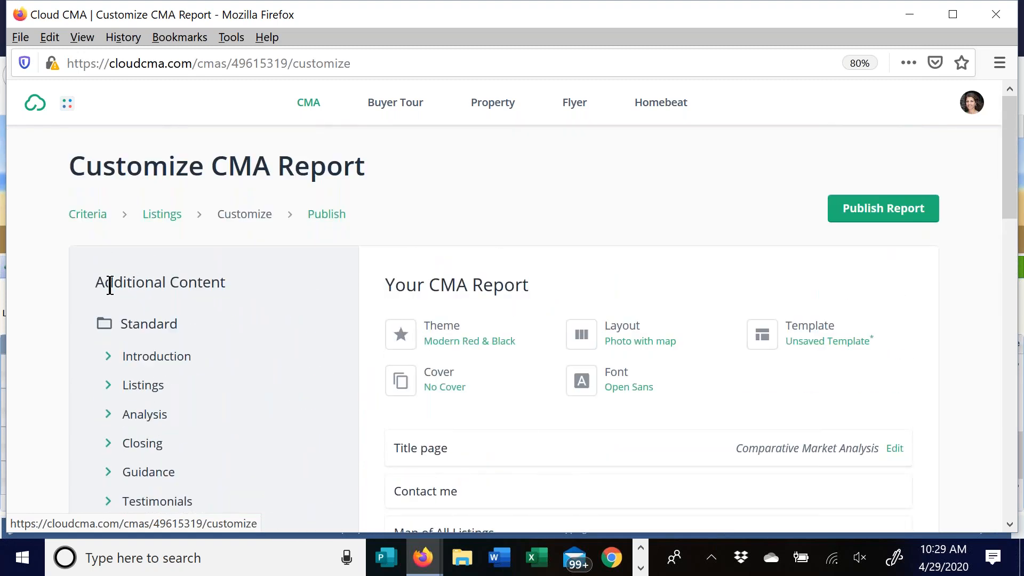
scroll(87, 347, "down", 1)
scroll(85, 352, "down", 2)
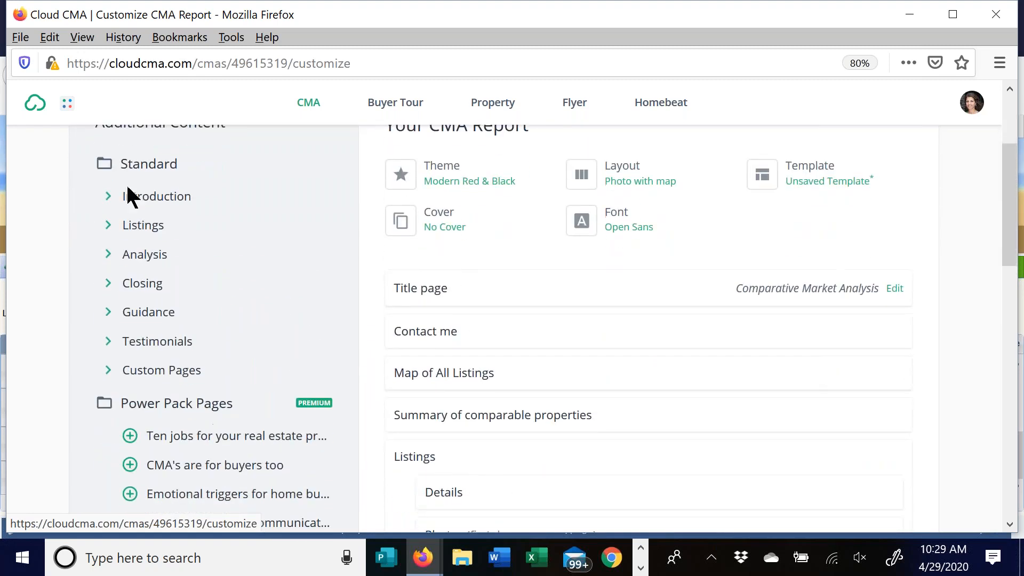
- Expand and collapse the Introduction section under Additional Content to view its pages
left_click(108, 198)
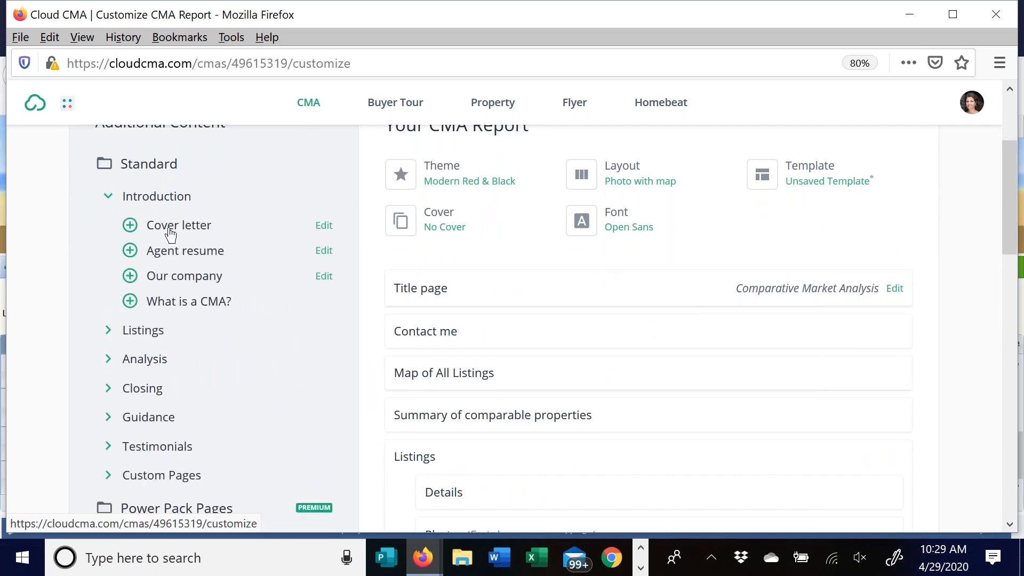
left_click(108, 196)
scroll(84, 278, "down", 1)
scroll(86, 283, "down", 2)
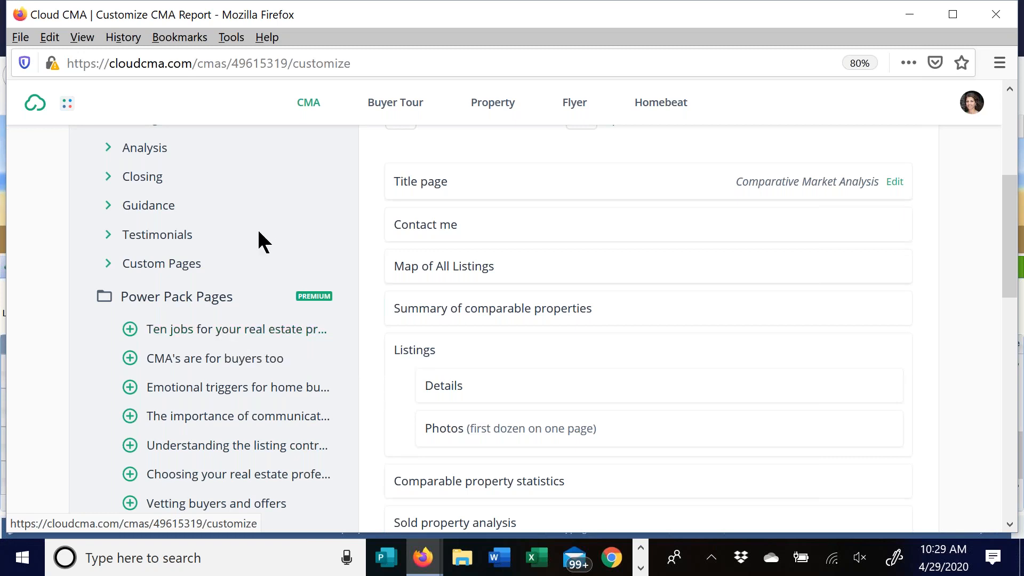
scroll(240, 240, "up", 3)
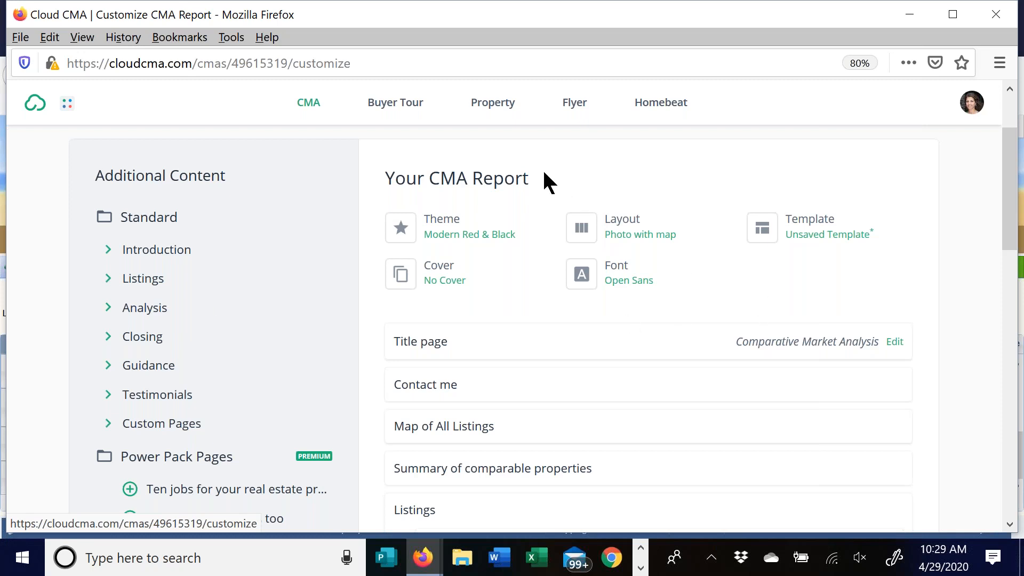
- In the Theme options, preview the Red & Black theme
left_click(444, 227)
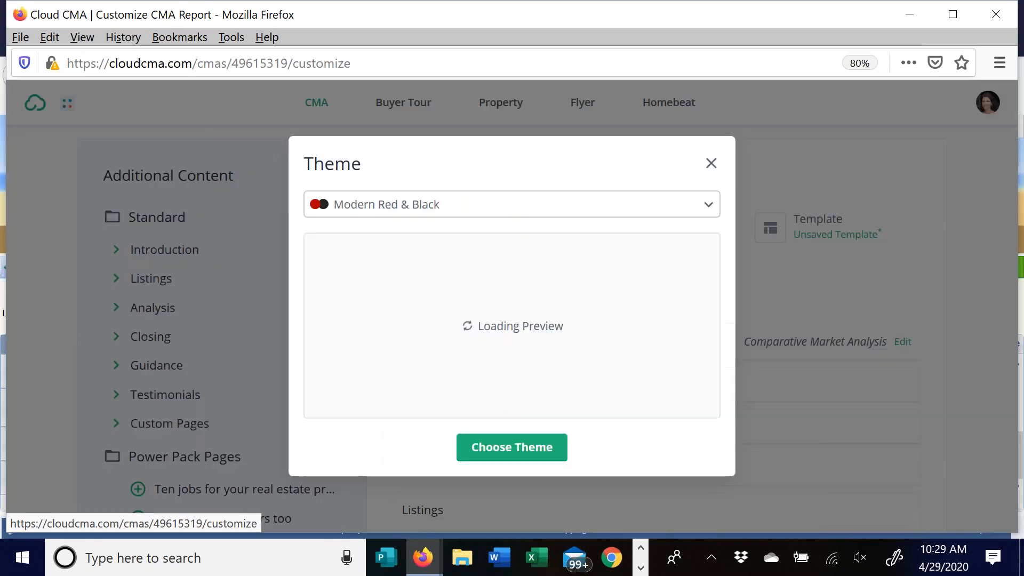
left_click(521, 213)
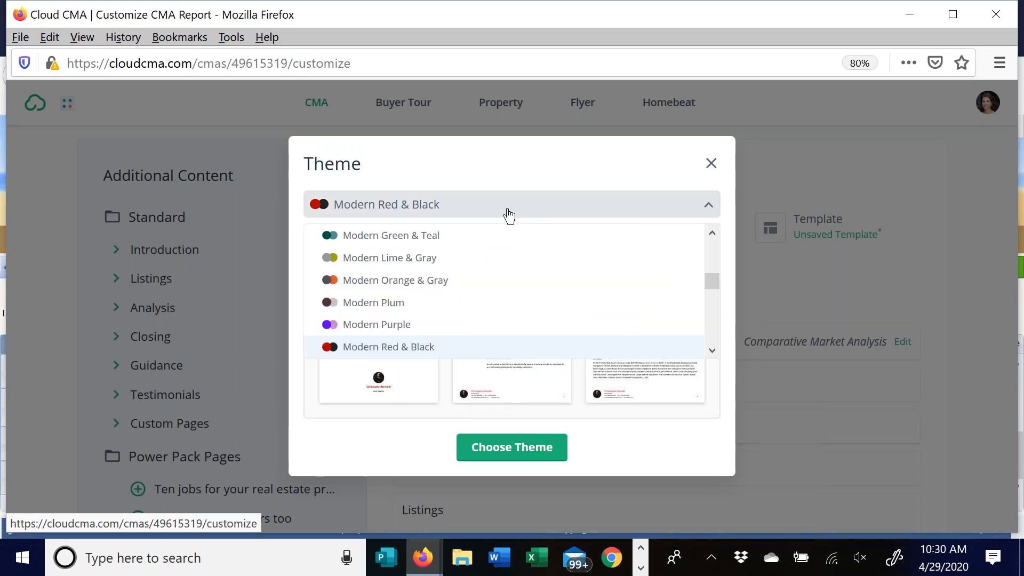
scroll(513, 267, "down", 5)
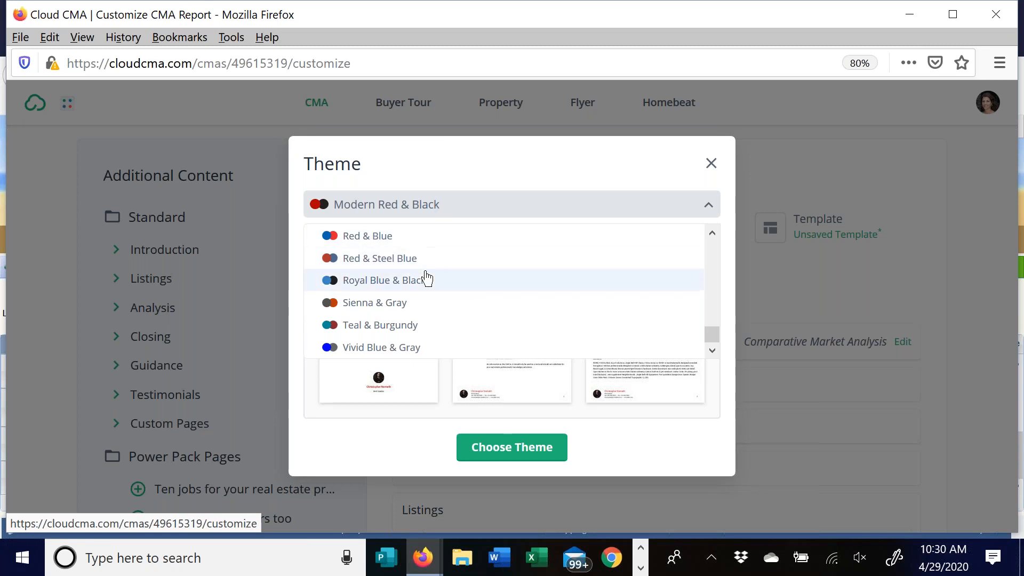
scroll(423, 277, "up", 2)
scroll(381, 345, "up", 3)
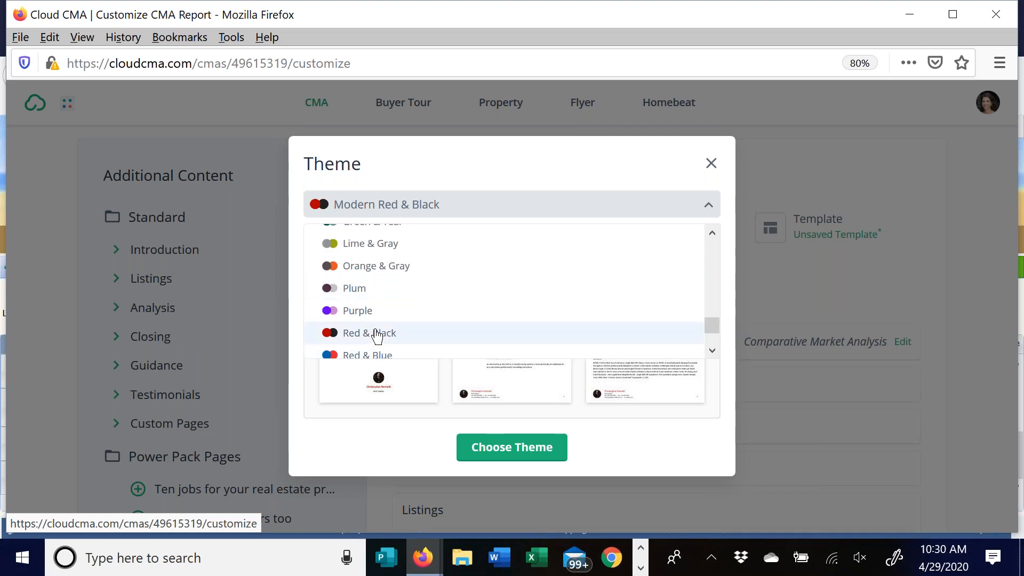
left_click(378, 335)
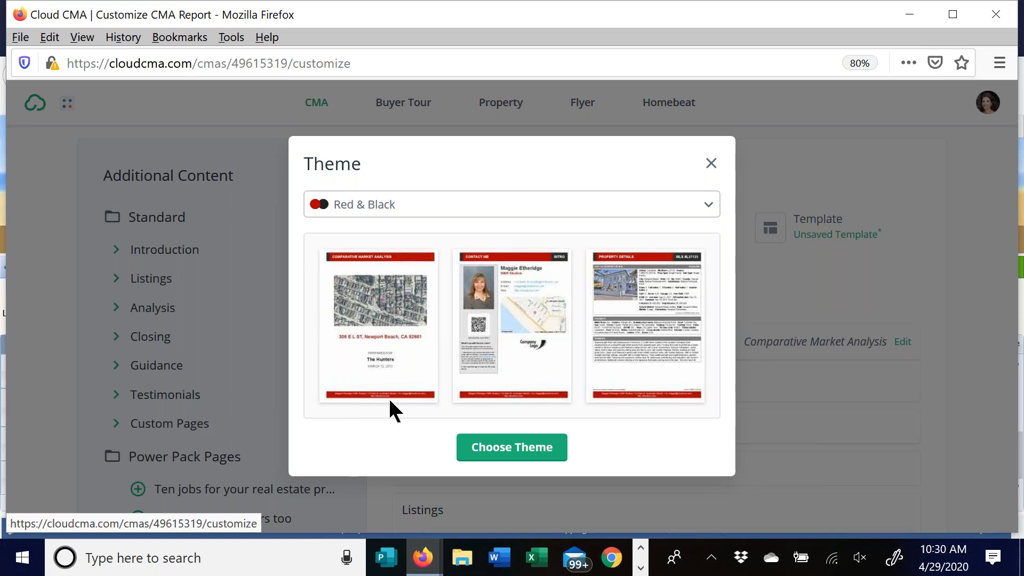
- Switch the theme back to Modern Red & Black
left_click(411, 209)
scroll(509, 298, "up", 5)
scroll(509, 297, "up", 5)
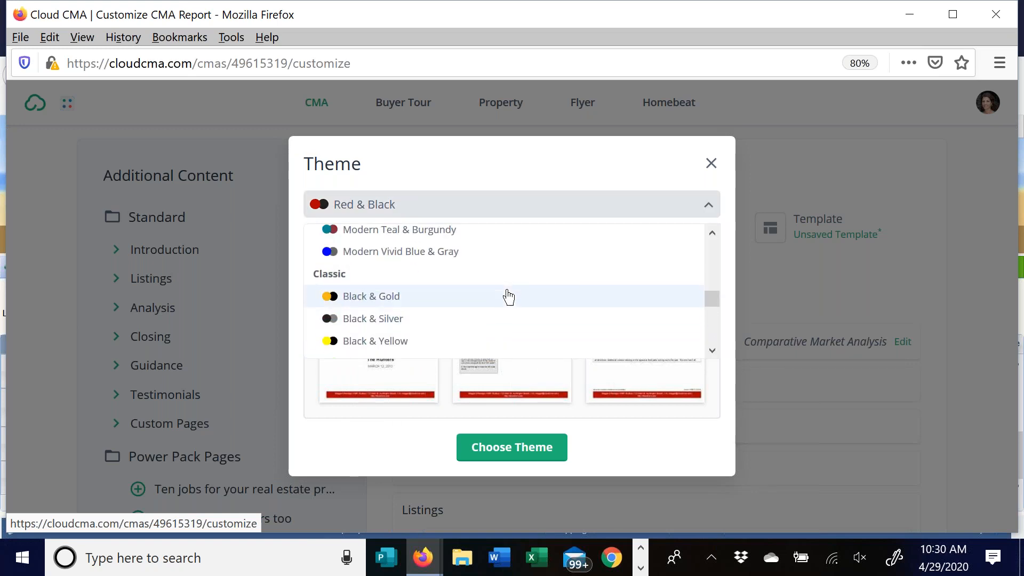
scroll(459, 287, "up", 3)
left_click(408, 329)
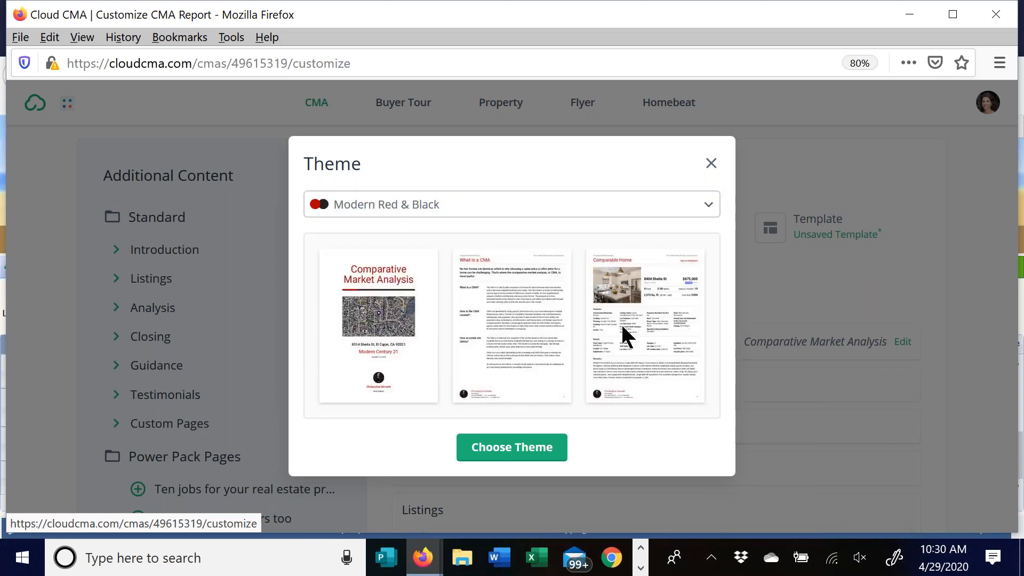
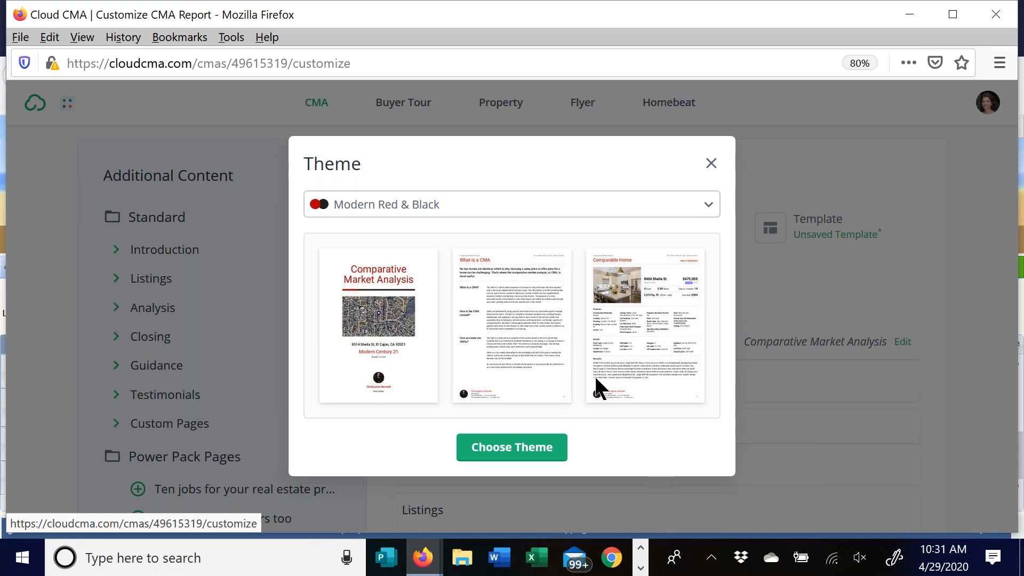
- Apply the Modern Red & Black theme to the CMA report and bring up the Layout choices
left_click(507, 446)
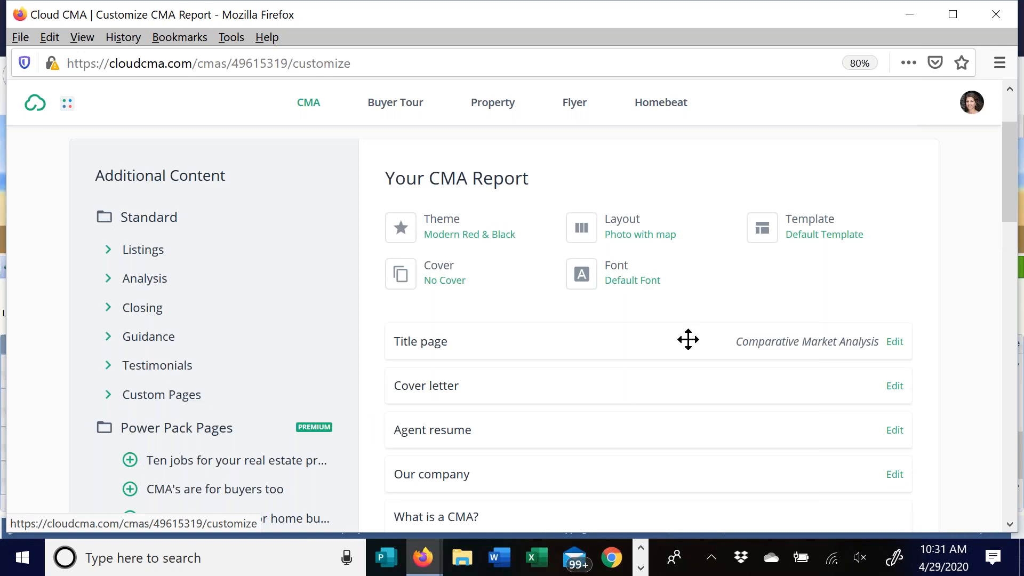
left_click(624, 223)
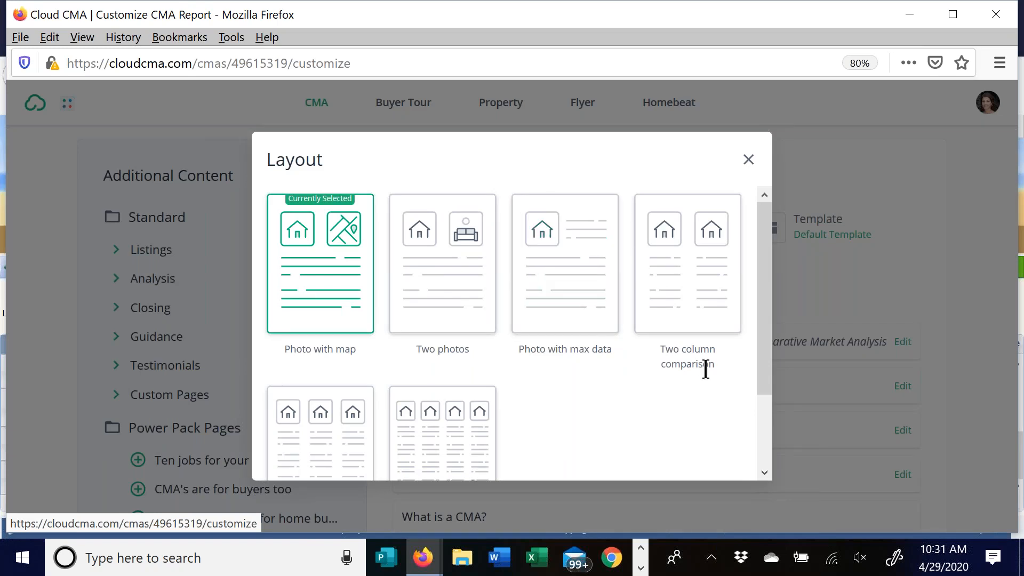
- Change the report layout from Photo with map to Photo with max data
scroll(619, 395, "down", 2)
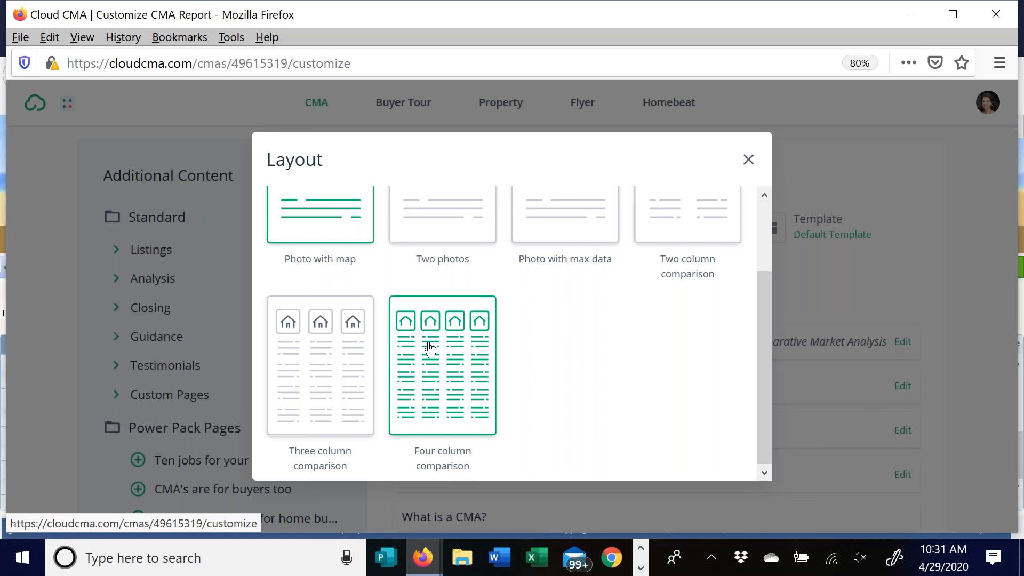
scroll(366, 328, "up", 3)
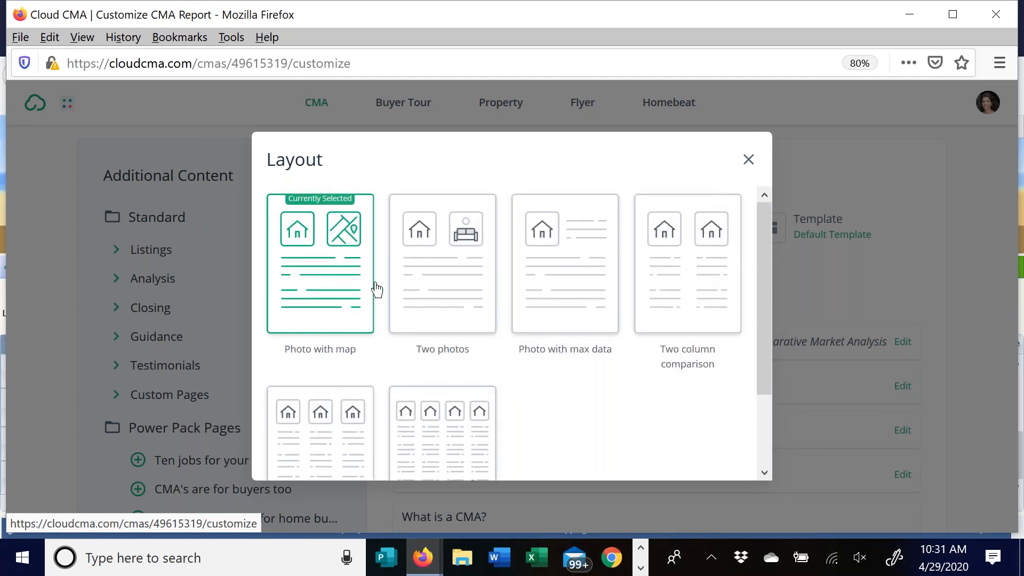
left_click(565, 266)
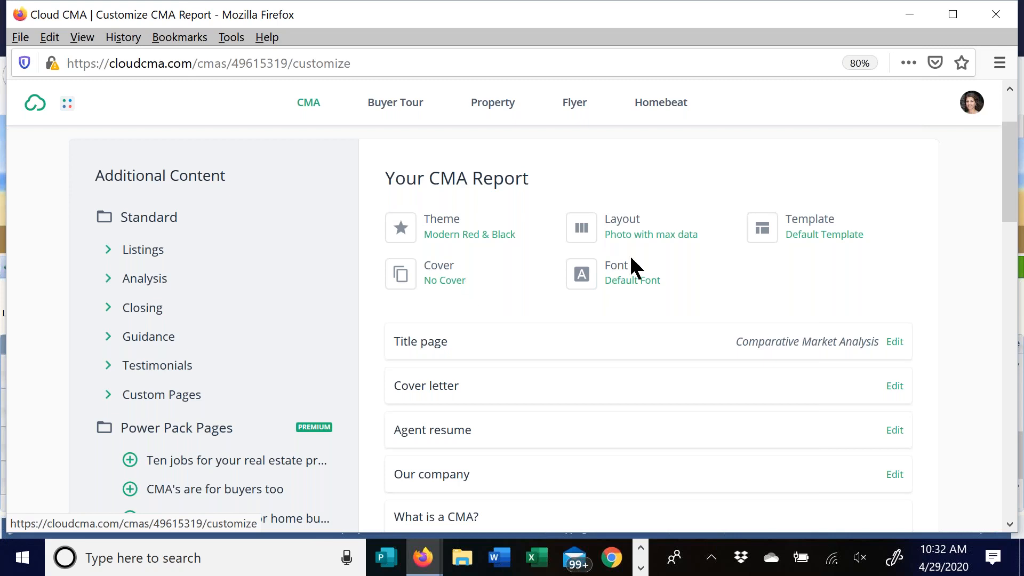
- Pick Lora from the Font list as the report's font
left_click(624, 273)
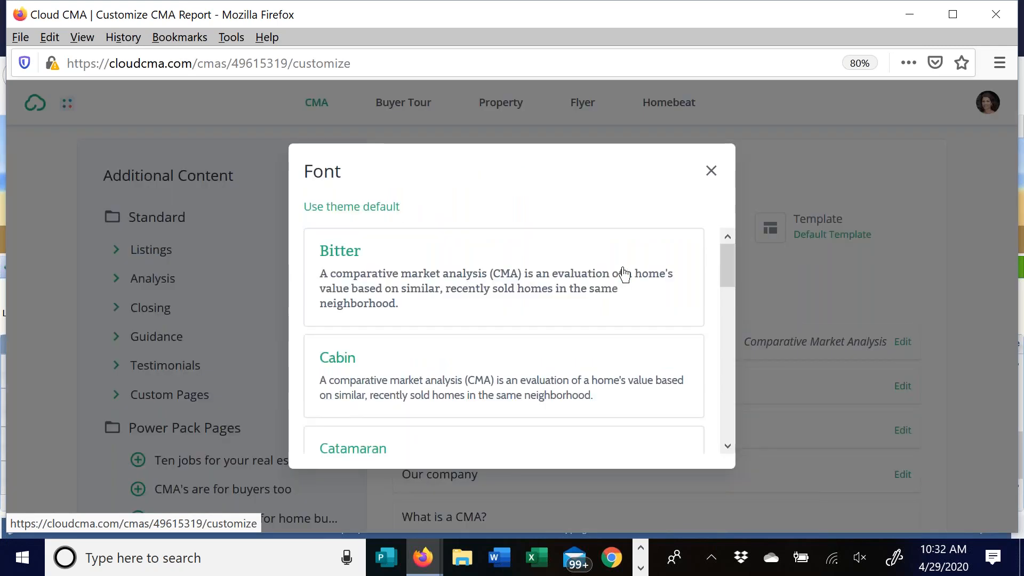
left_click_drag(731, 276, 735, 337)
left_click(470, 343)
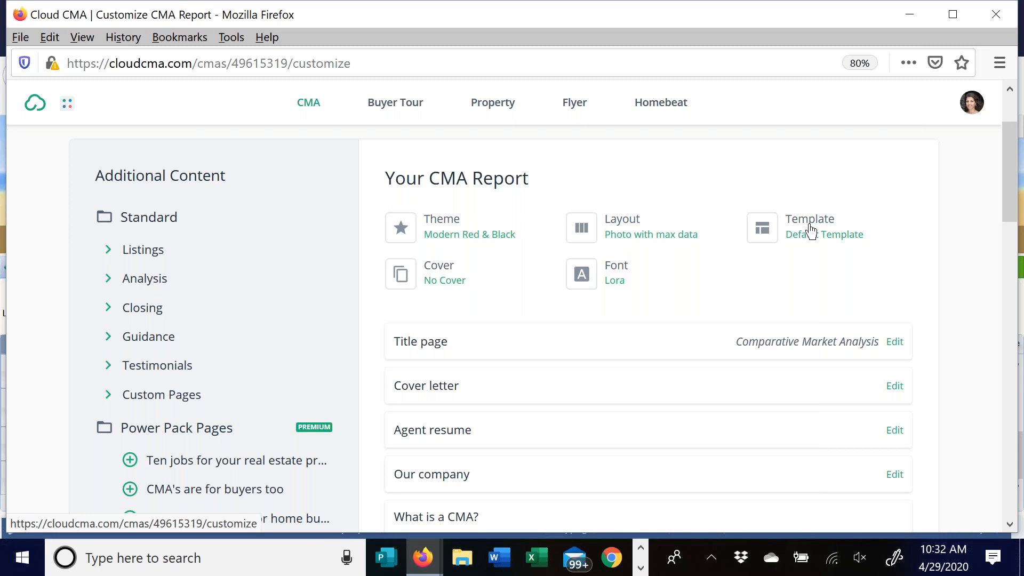
left_click(811, 233)
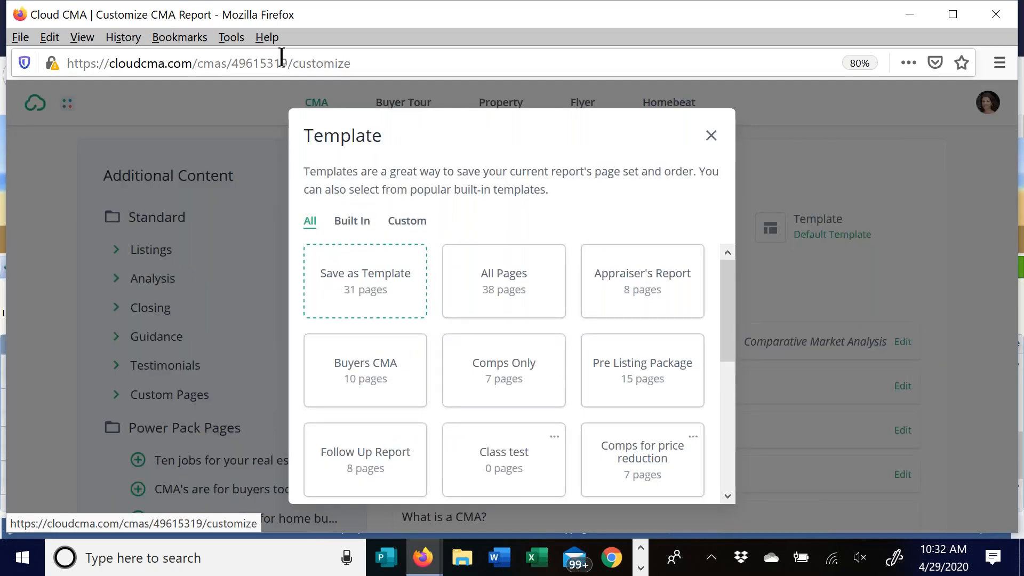
left_click(358, 225)
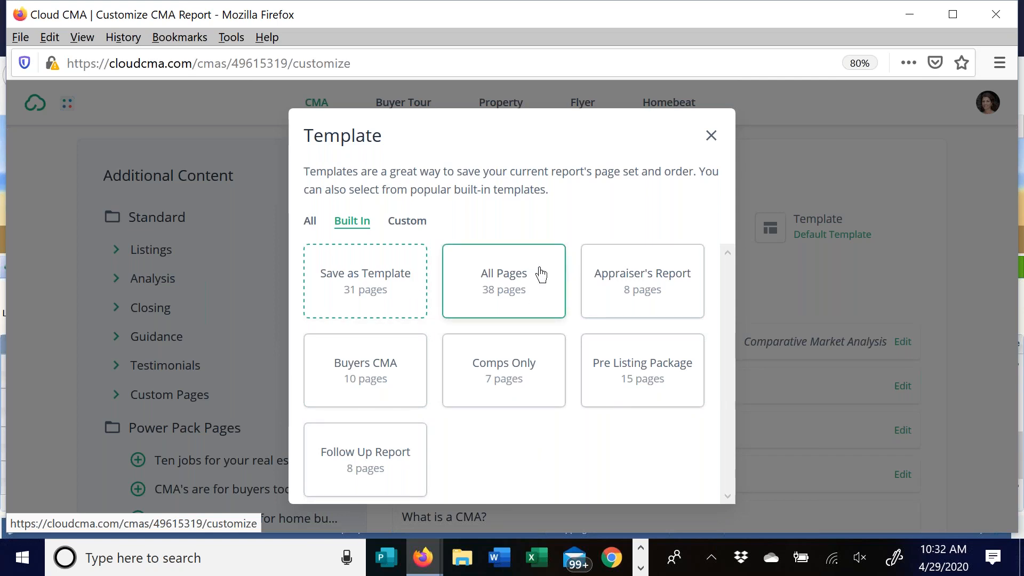
left_click(407, 221)
scroll(729, 314, "down", 3)
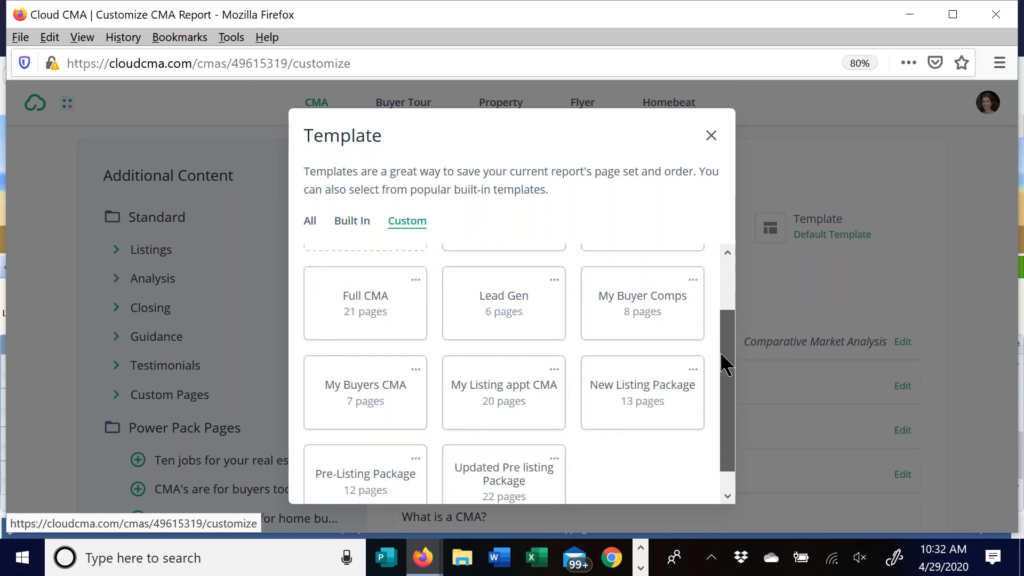
left_click_drag(731, 351, 739, 279)
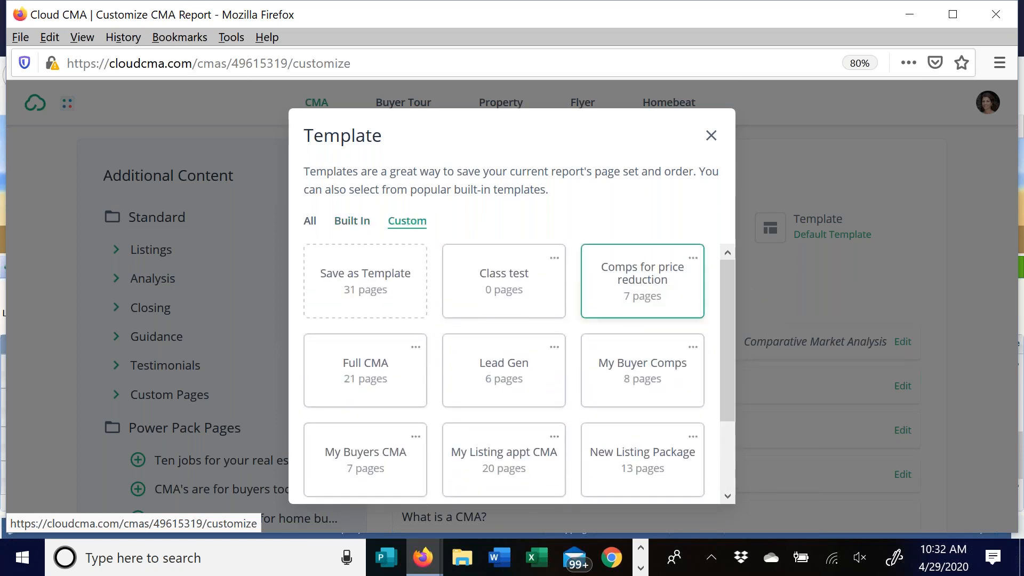
left_click(711, 136)
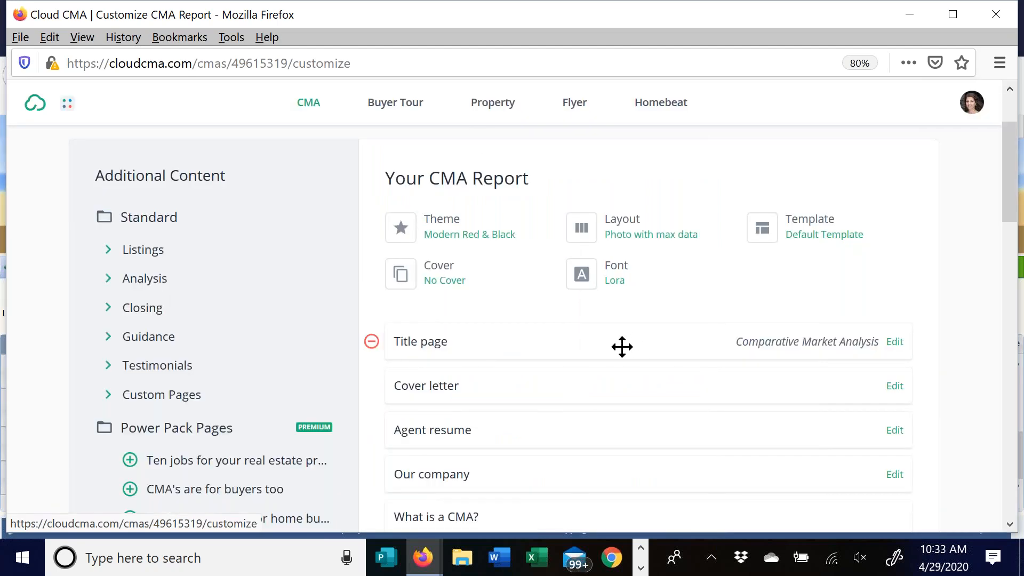
- Remove the Agent resume page from the CMA report
scroll(616, 339, "down", 1)
scroll(616, 339, "down", 3)
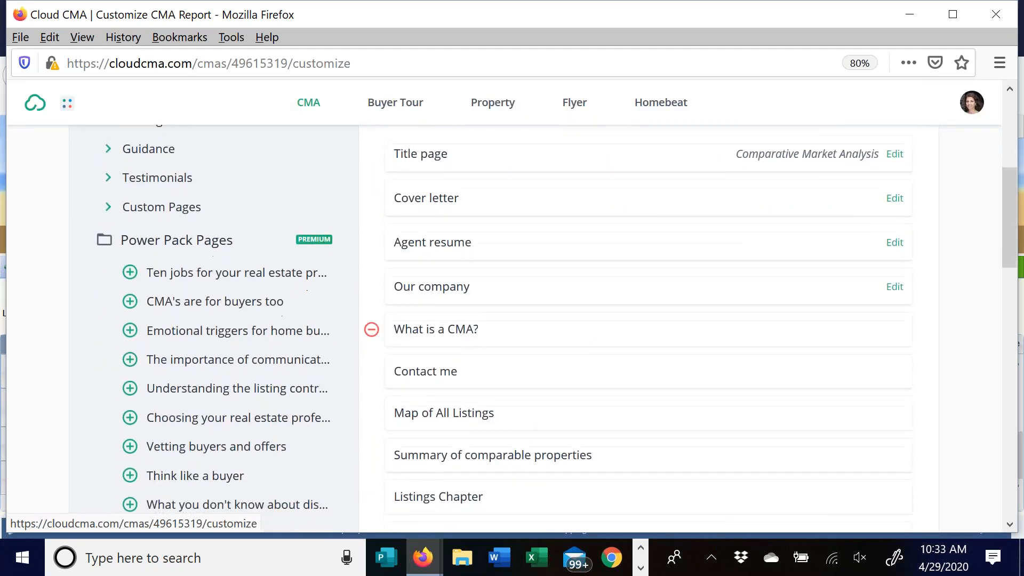
scroll(587, 313, "up", 2)
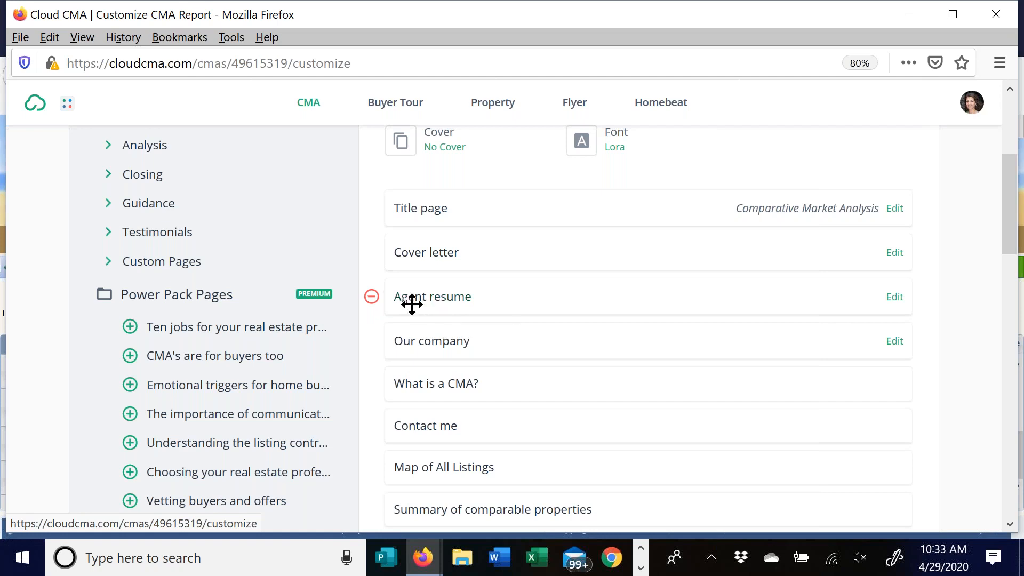
left_click(372, 297)
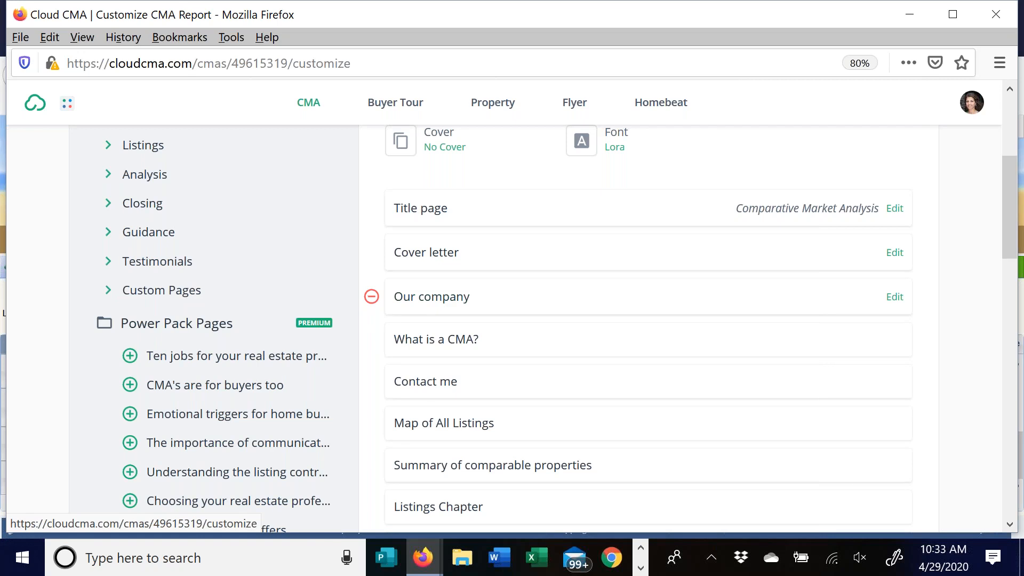
- Remove the Adjustments page from the Listings section, leaving Details and Photos
scroll(587, 272, "down", 1)
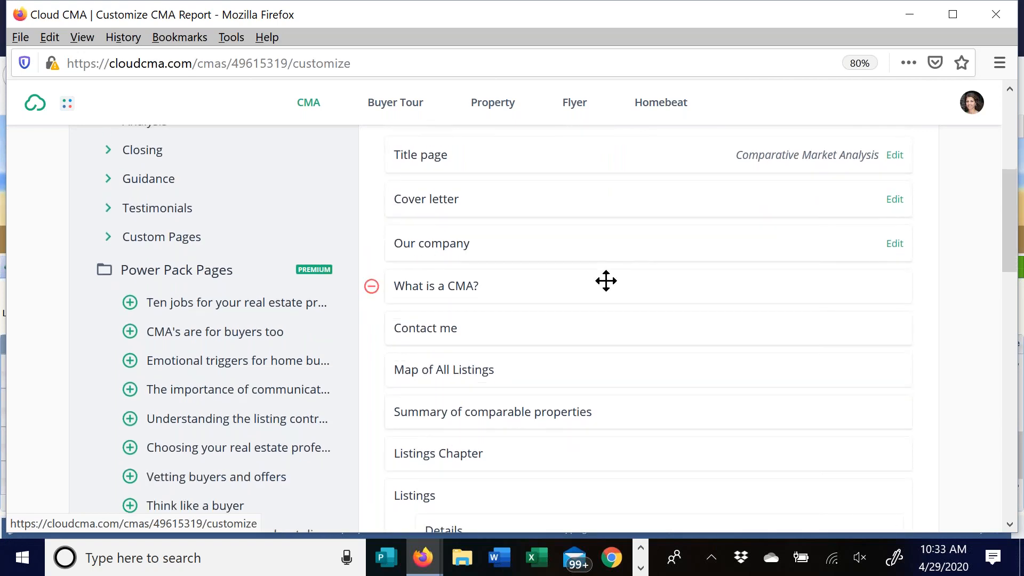
scroll(640, 272, "down", 2)
scroll(542, 281, "down", 2)
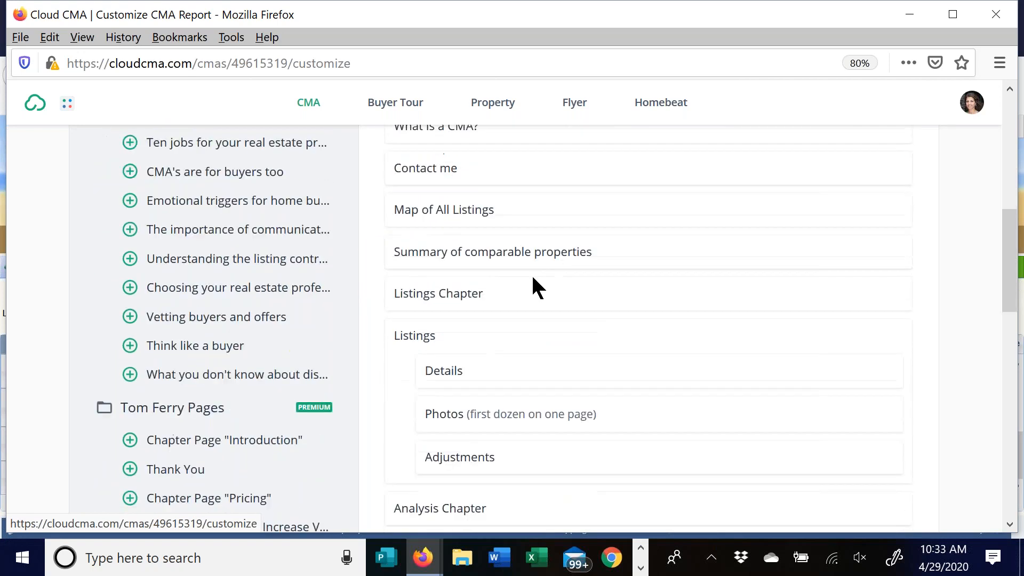
scroll(533, 278, "down", 3)
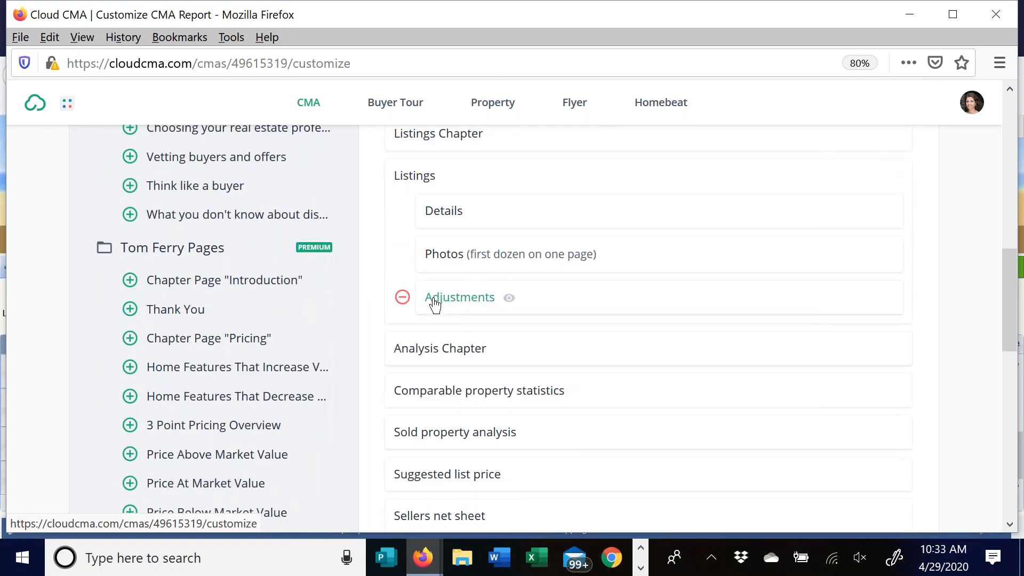
left_click(402, 298)
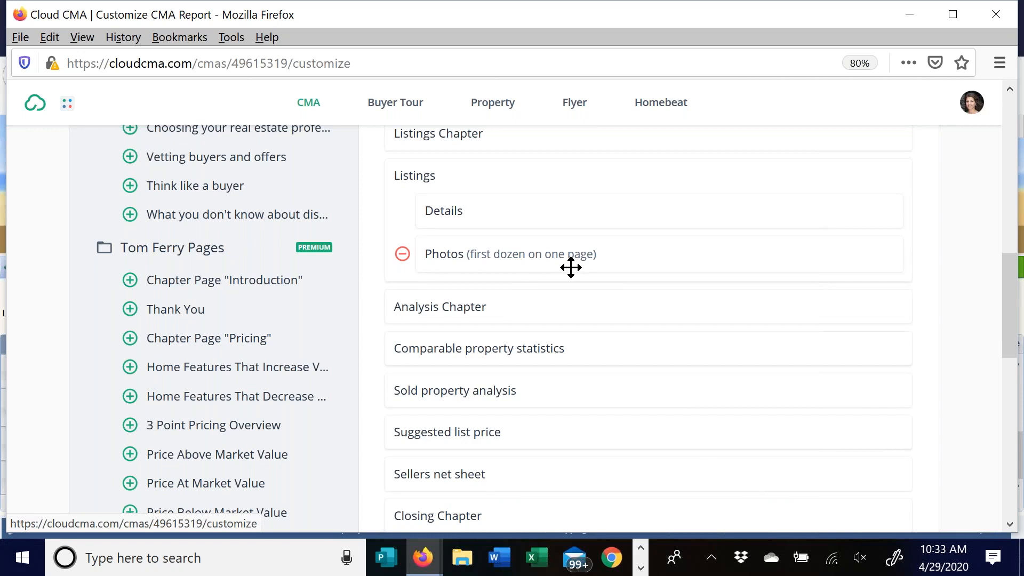
scroll(574, 269, "up", 10)
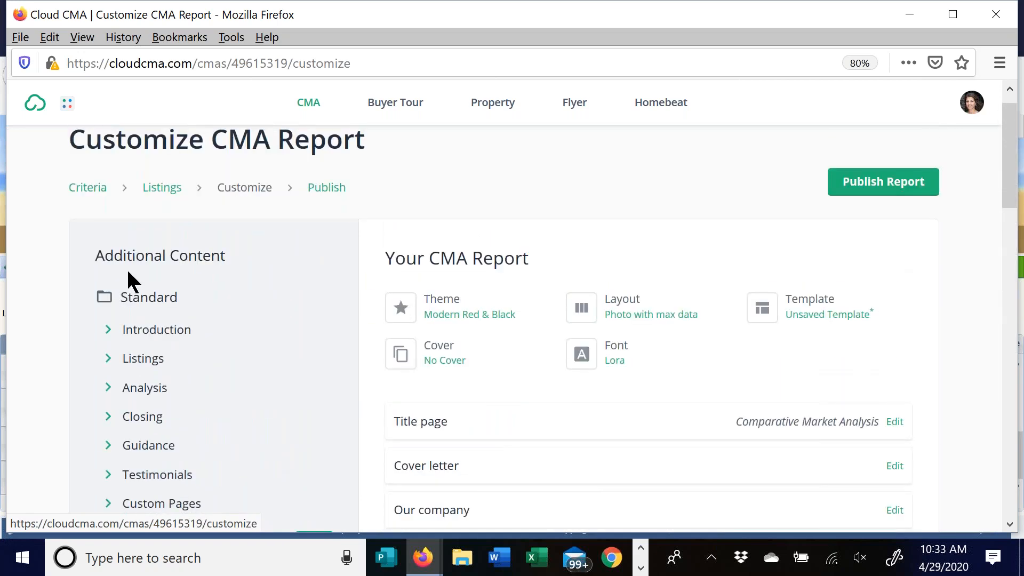
- Add the More photos page from Additional Content's Listings group to the report
left_click(108, 330)
scroll(160, 298, "down", 2)
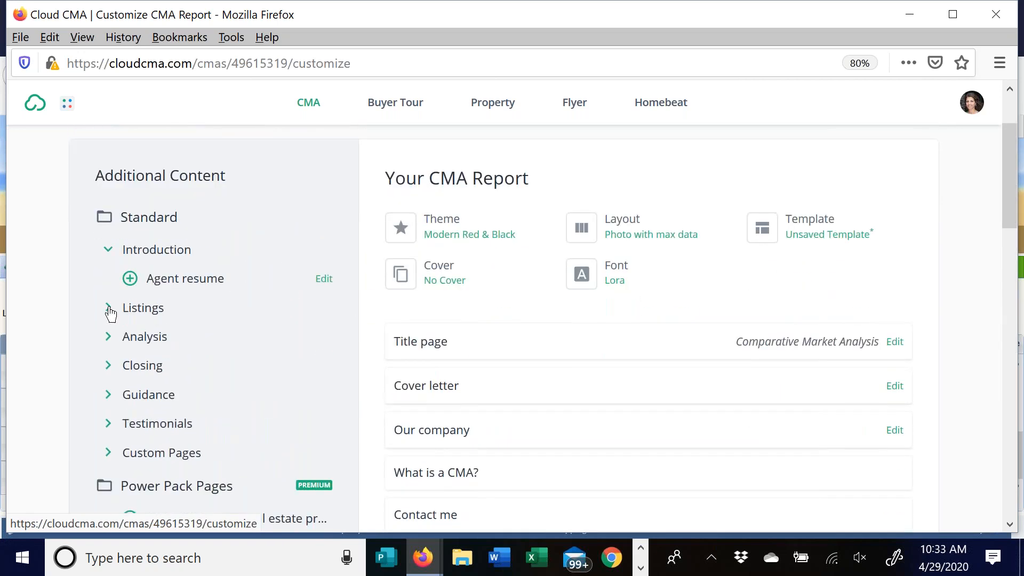
left_click(108, 307)
scroll(206, 191, "down", 3)
scroll(205, 191, "down", 1)
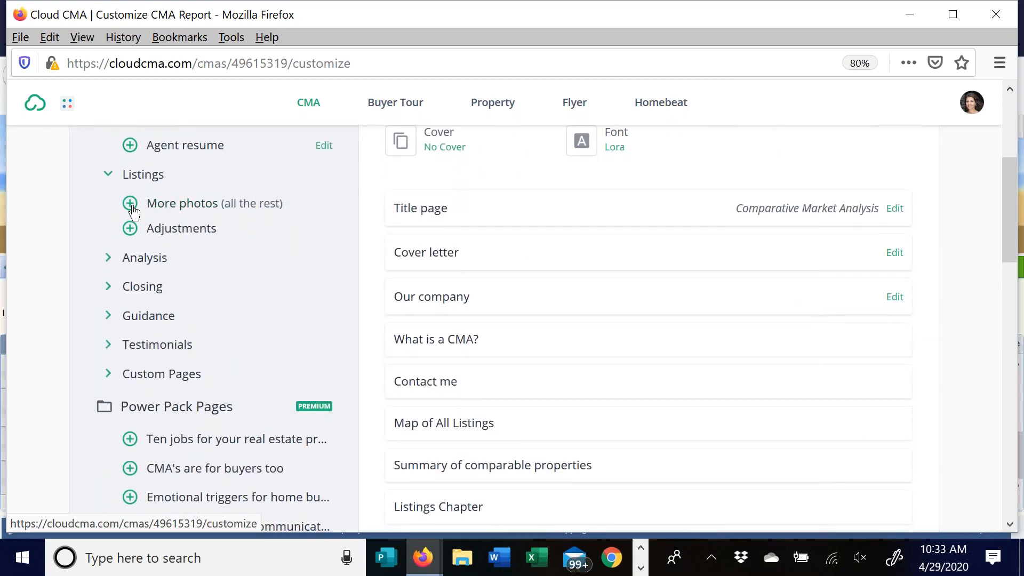
left_click(131, 205)
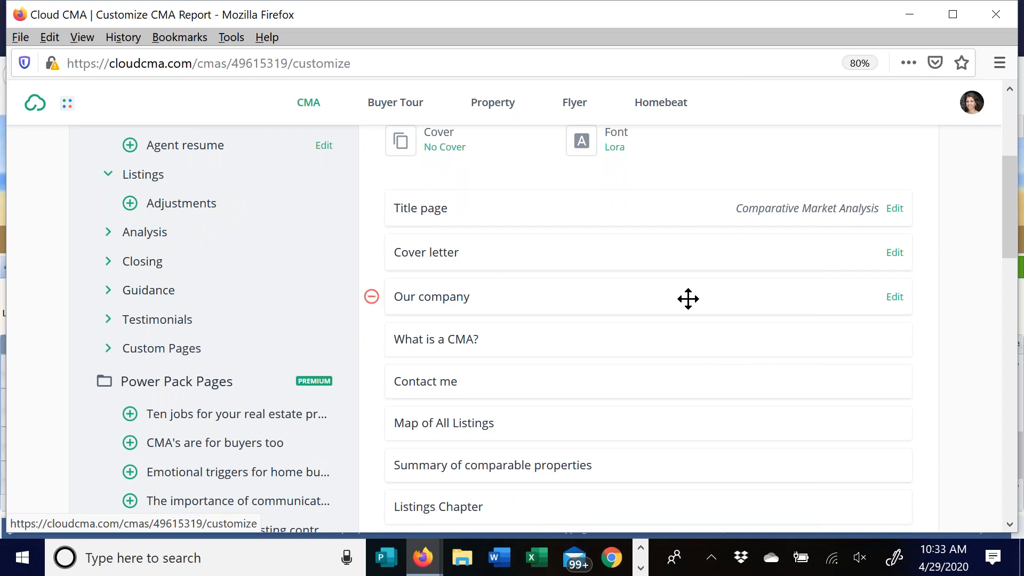
- Add the CMAs vs Appraisals page from the Guidance group to the report
left_click(108, 232)
left_click(110, 291)
scroll(258, 258, "down", 2)
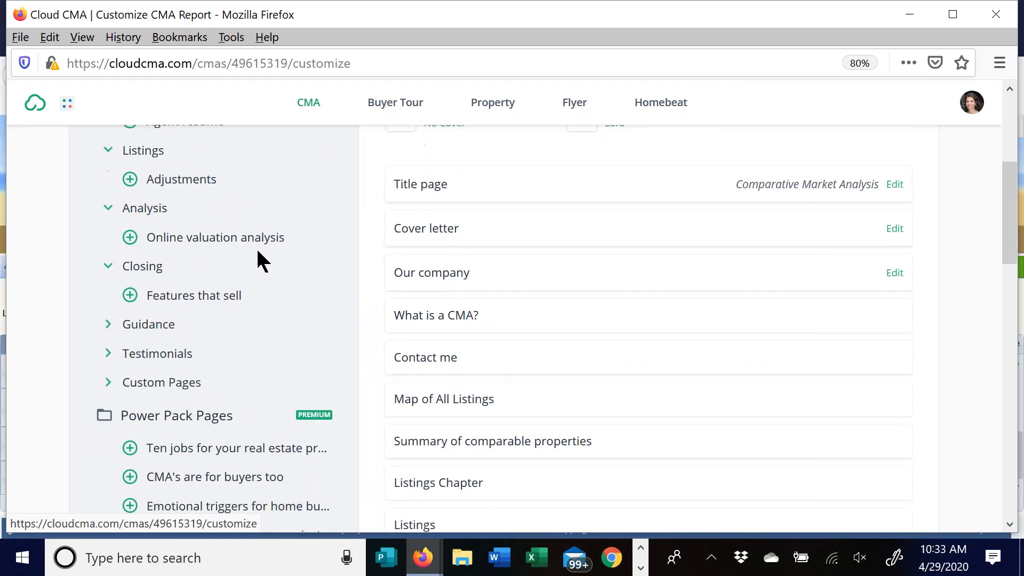
left_click(118, 246)
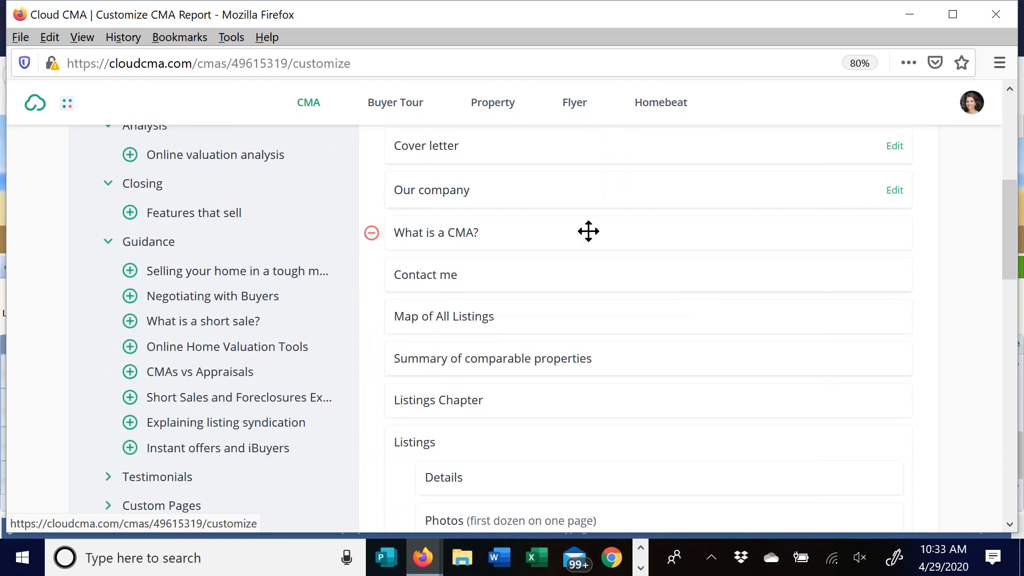
left_click(131, 372)
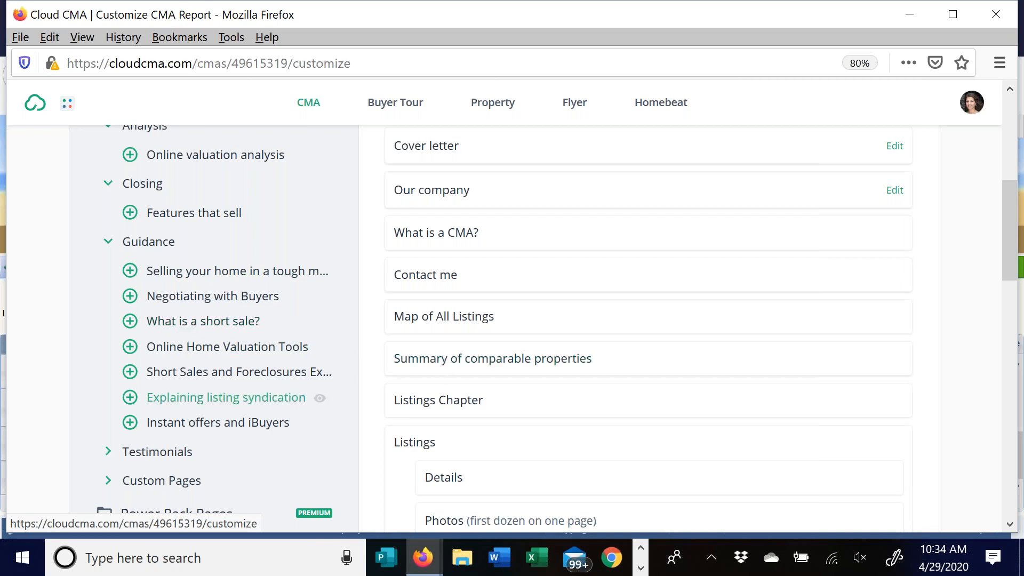
scroll(229, 350, "down", 3)
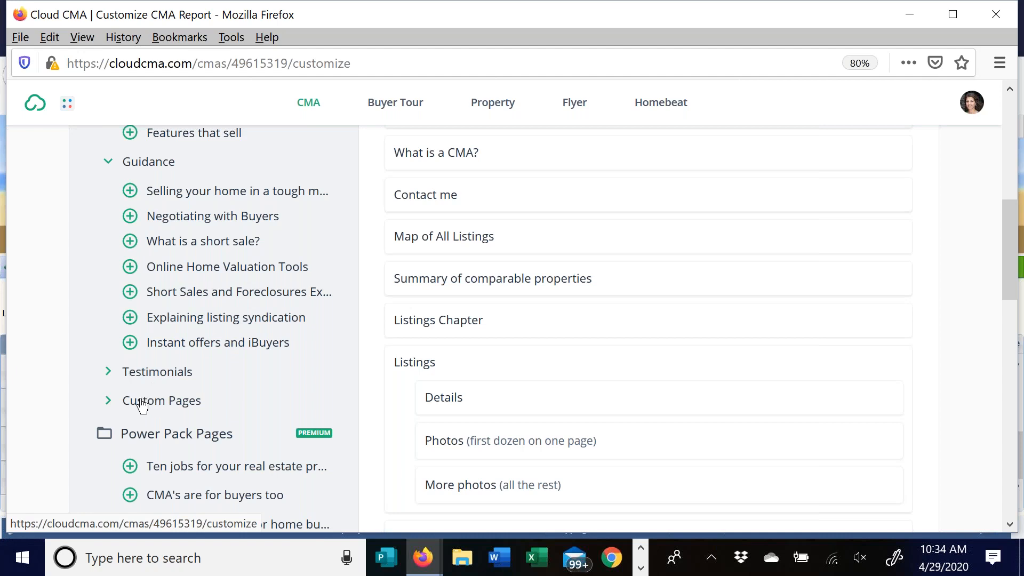
scroll(669, 247, "down", 3)
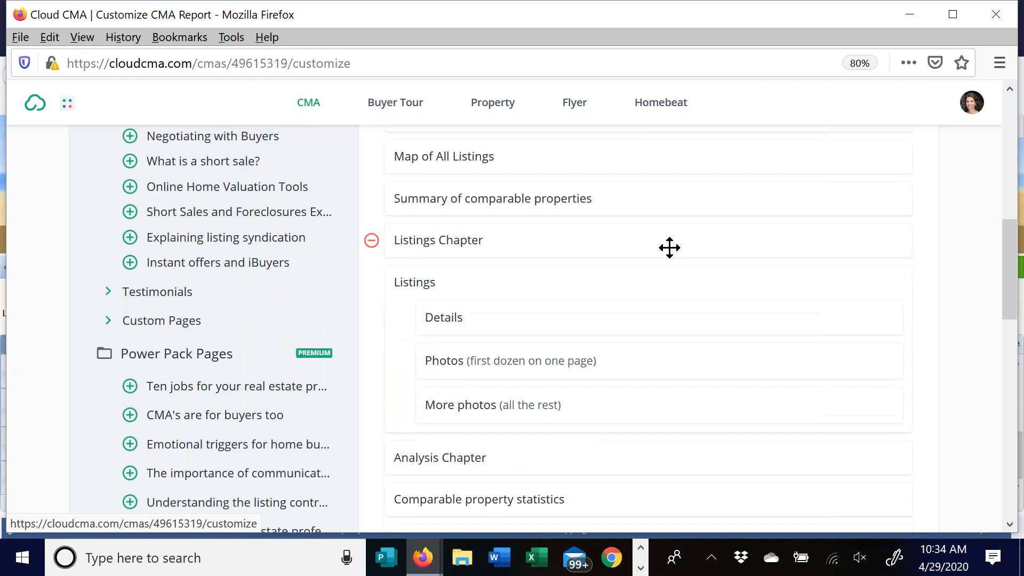
- Remove Client testimonials and drag CMAs vs Appraisals higher in the page order
scroll(645, 240, "down", 5)
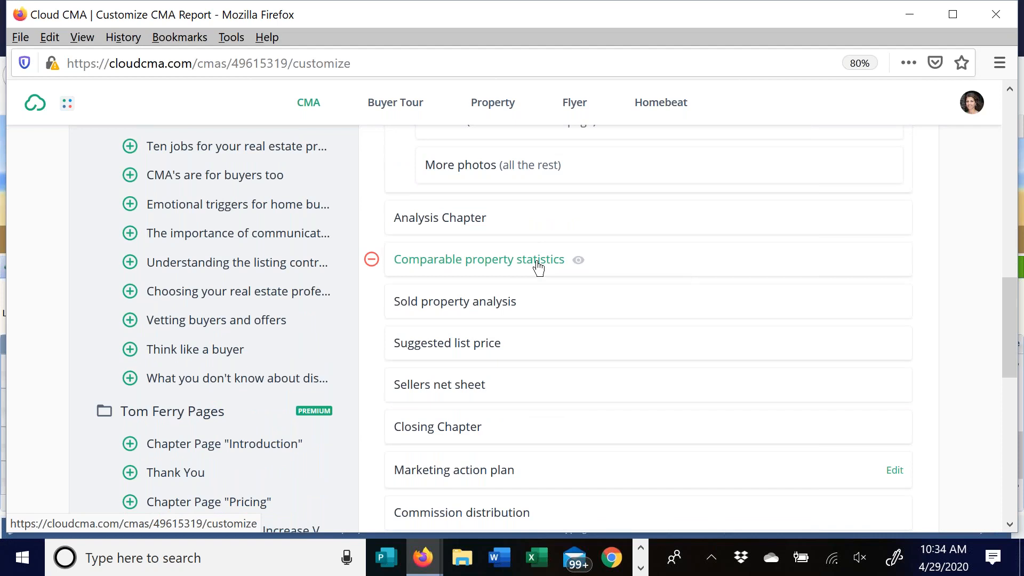
scroll(631, 350, "down", 6)
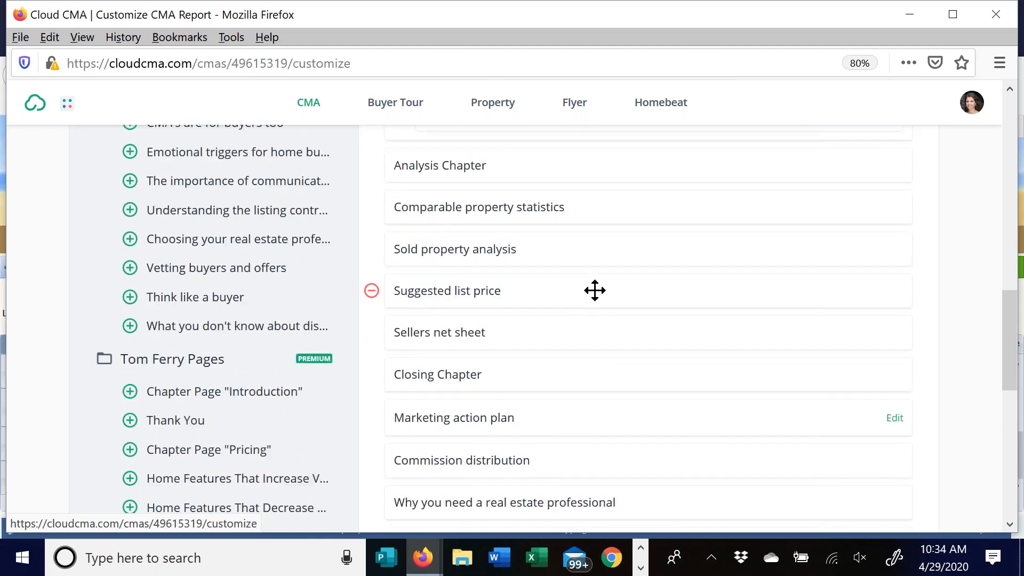
scroll(597, 299, "down", 6)
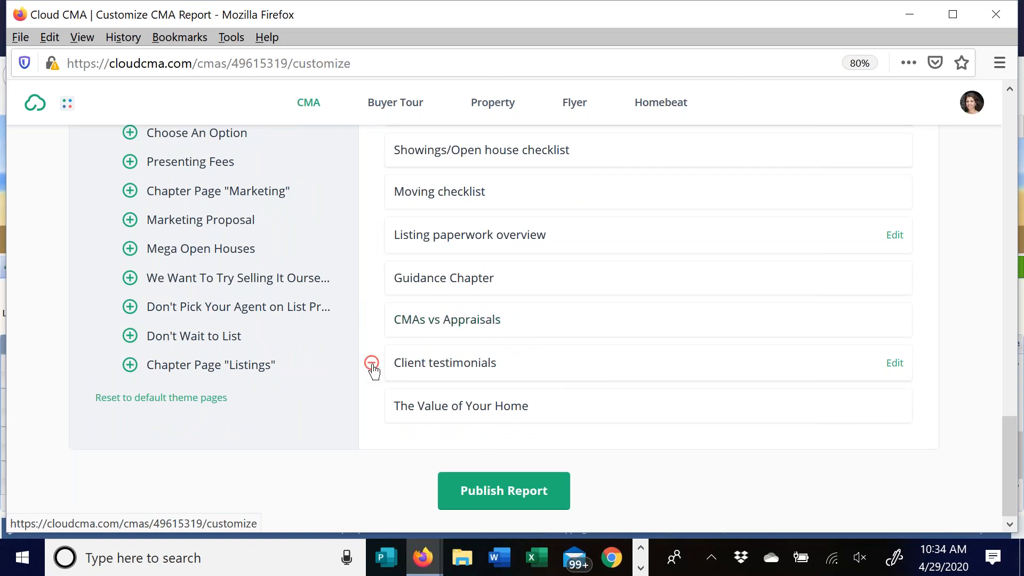
left_click(374, 365)
scroll(576, 331, "up", 1)
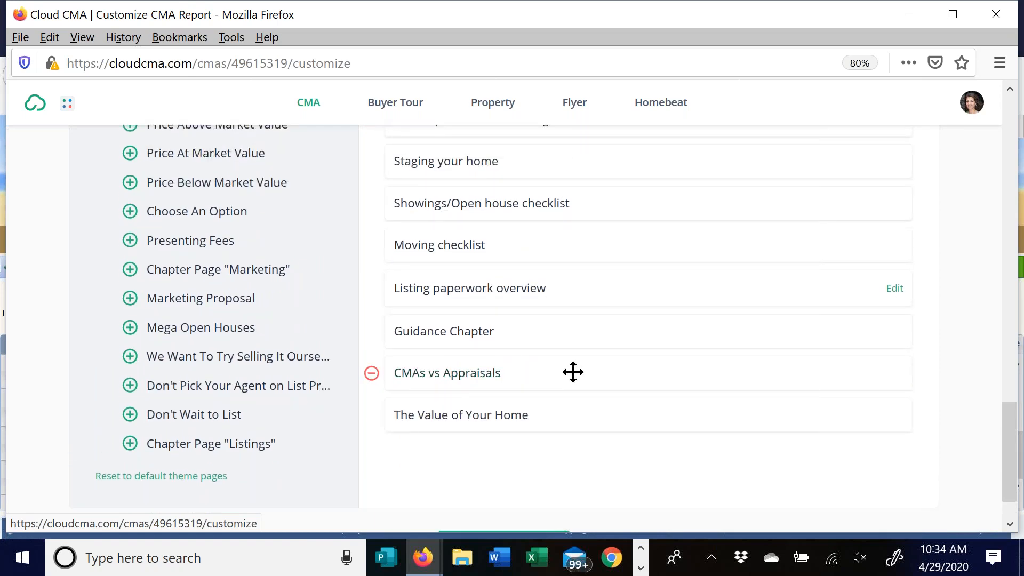
left_click_drag(573, 368, 569, 245)
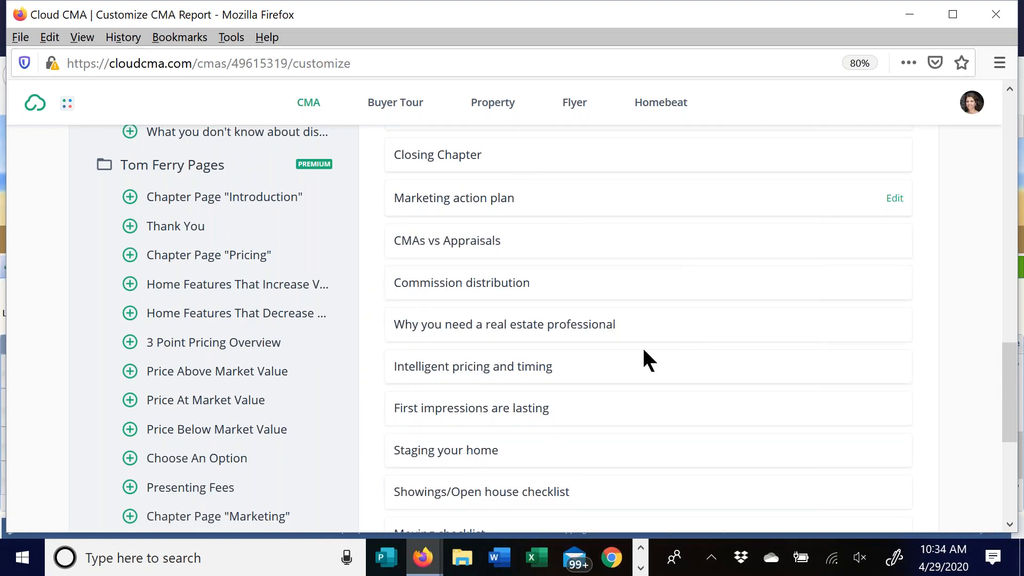
- Remove Sellers net sheet so the Analysis section ends with Suggested list price
scroll(584, 327, "down", 2)
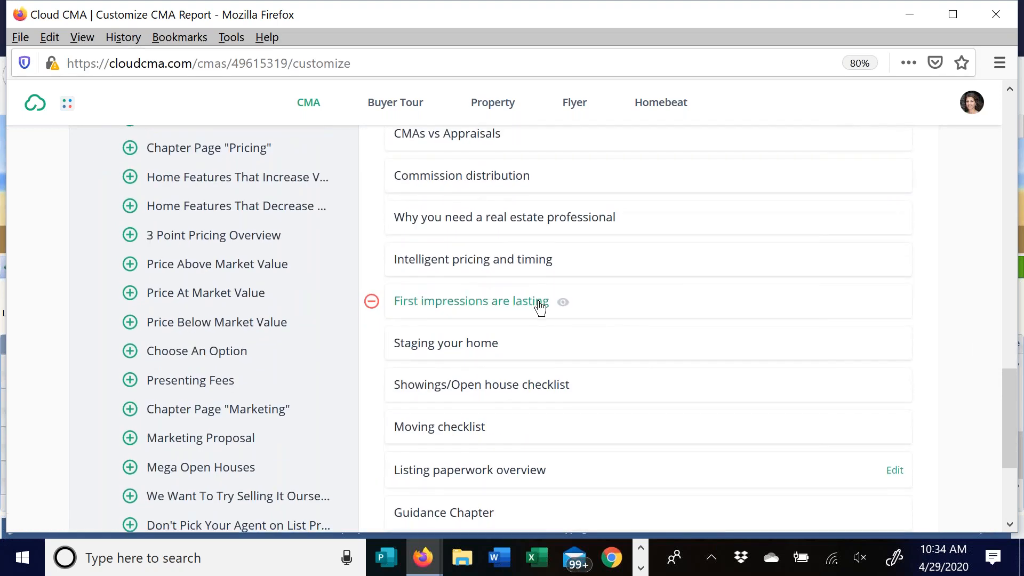
scroll(526, 293, "down", 4)
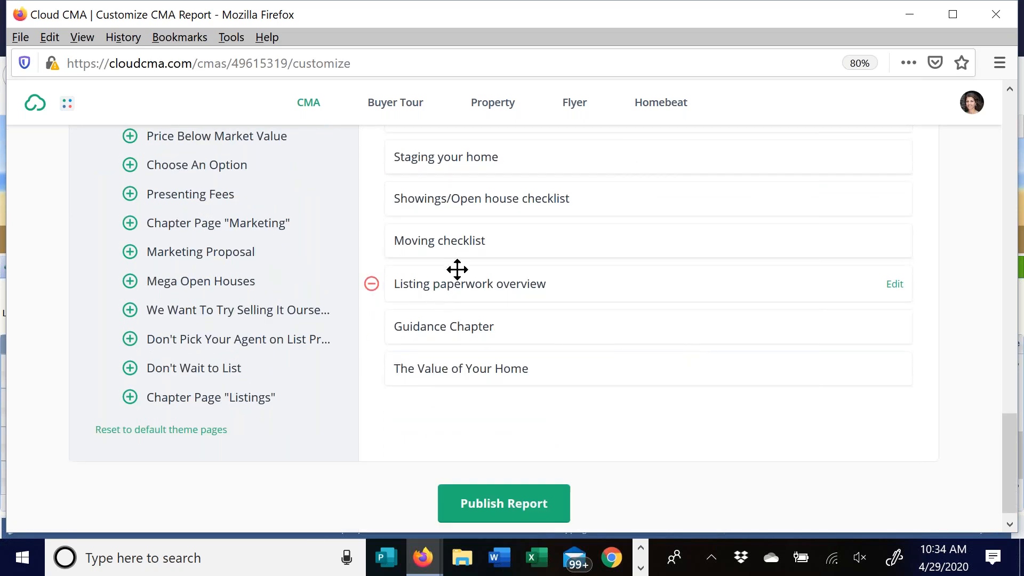
scroll(598, 277, "up", 7)
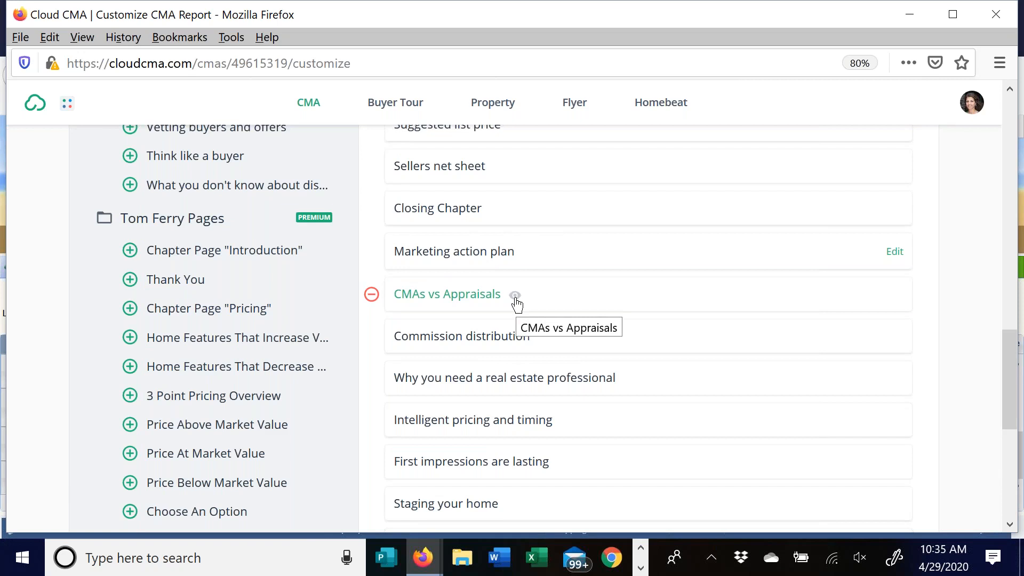
scroll(516, 304, "up", 3)
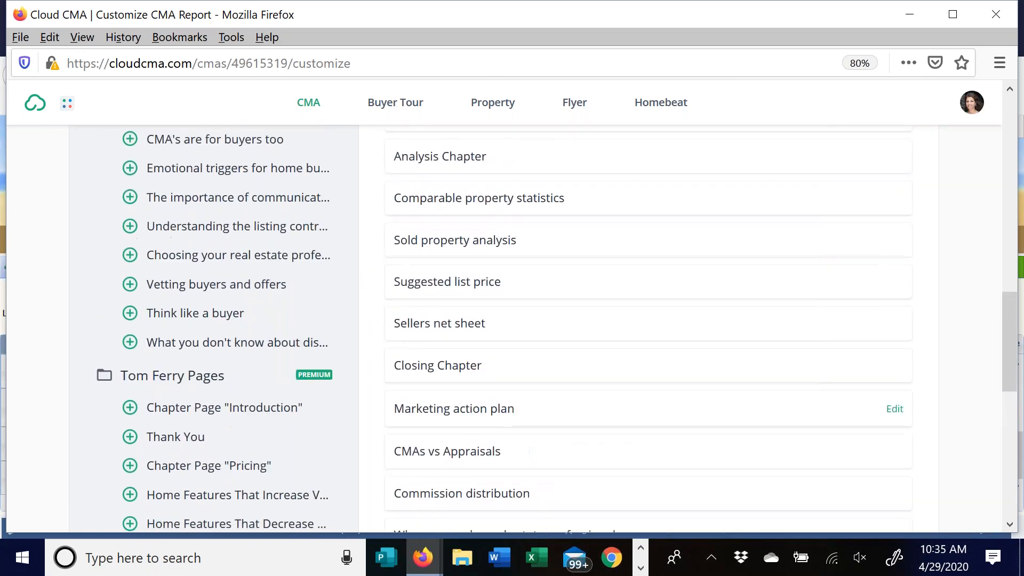
left_click(371, 326)
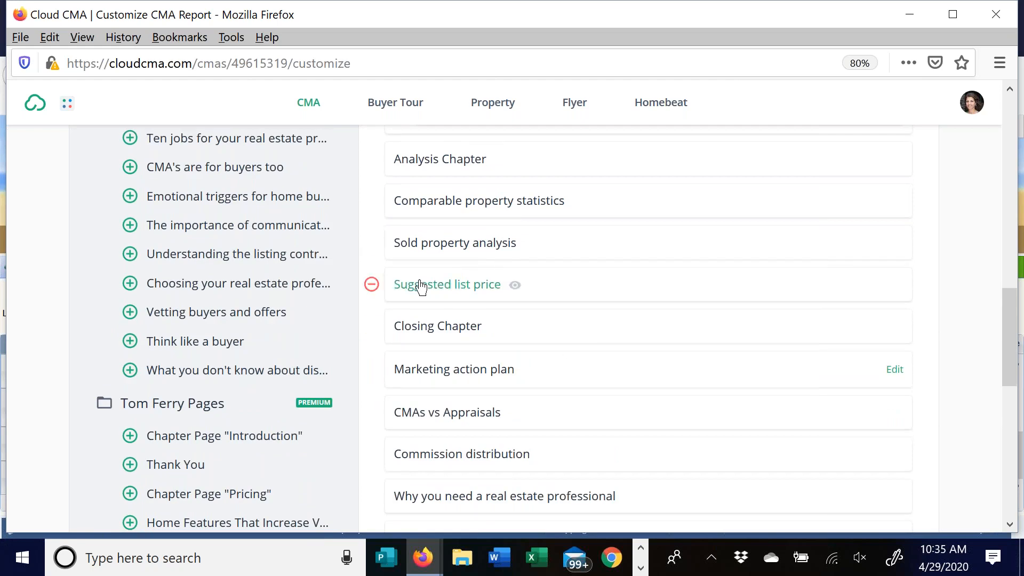
scroll(585, 320, "up", 3)
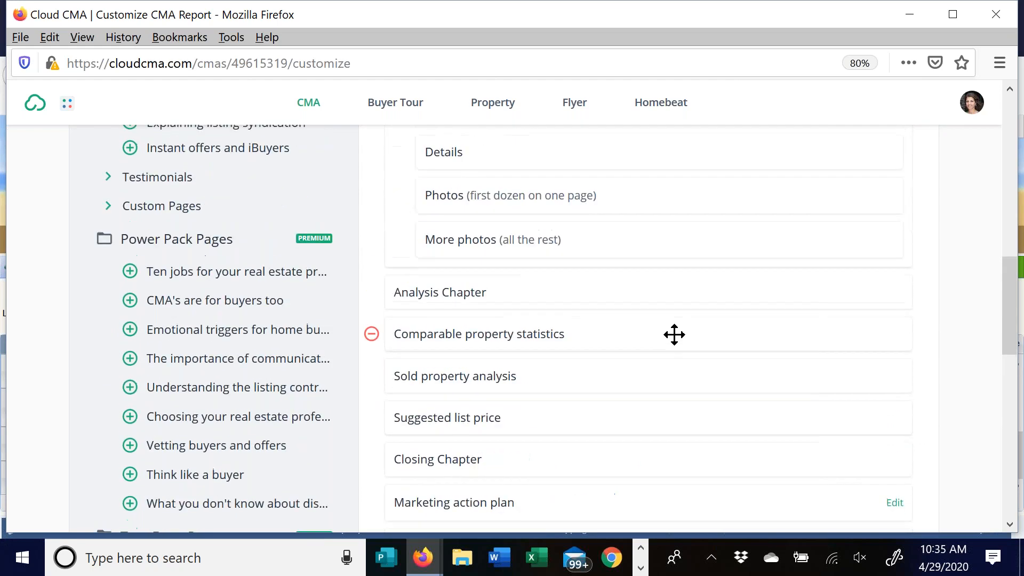
scroll(668, 331, "up", 2)
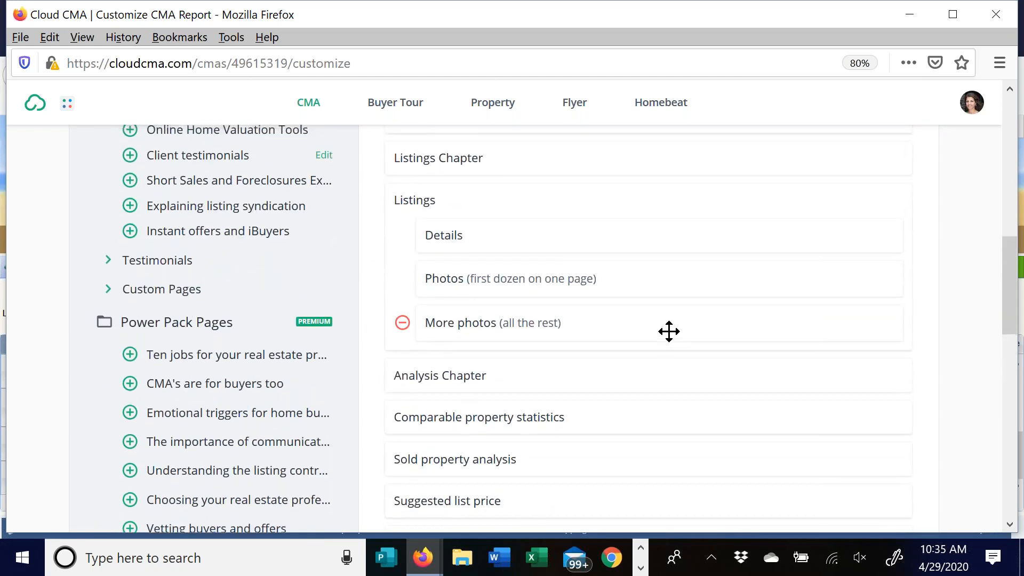
scroll(740, 337, "up", 5)
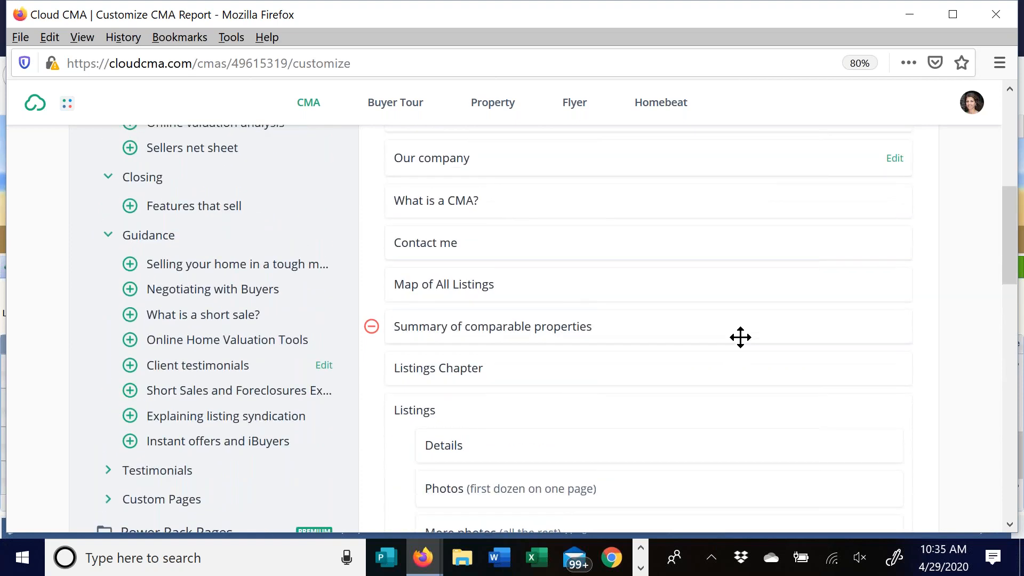
scroll(740, 337, "up", 3)
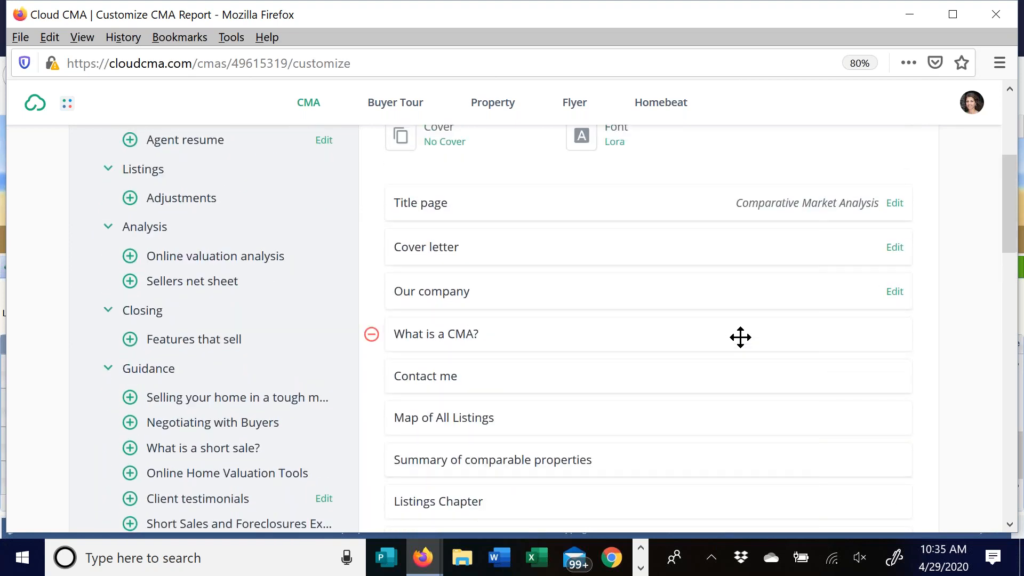
scroll(740, 337, "up", 3)
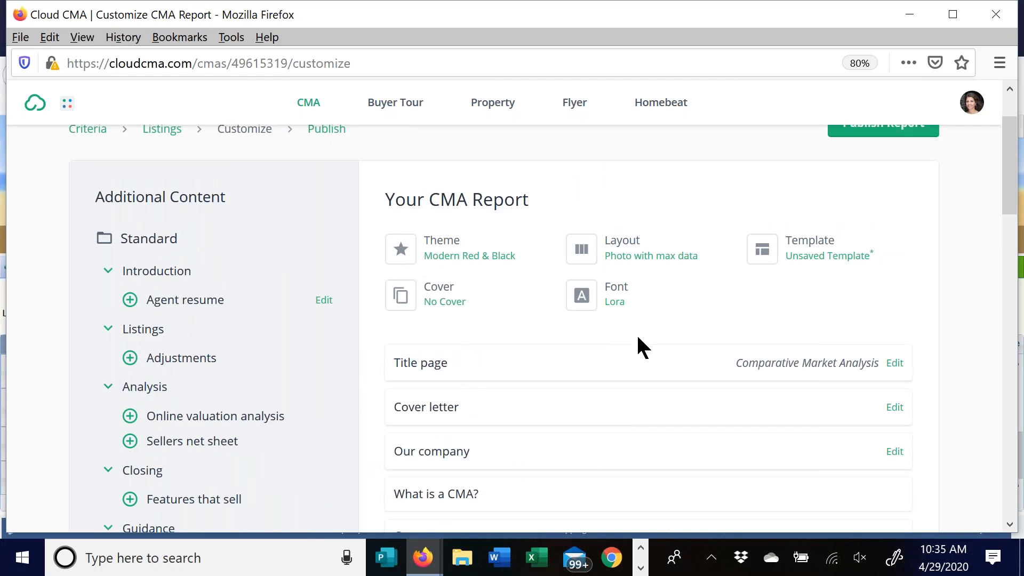
- Load the custom Updated Pre listing Package template, starting with Title page and RLK about us
left_click(820, 253)
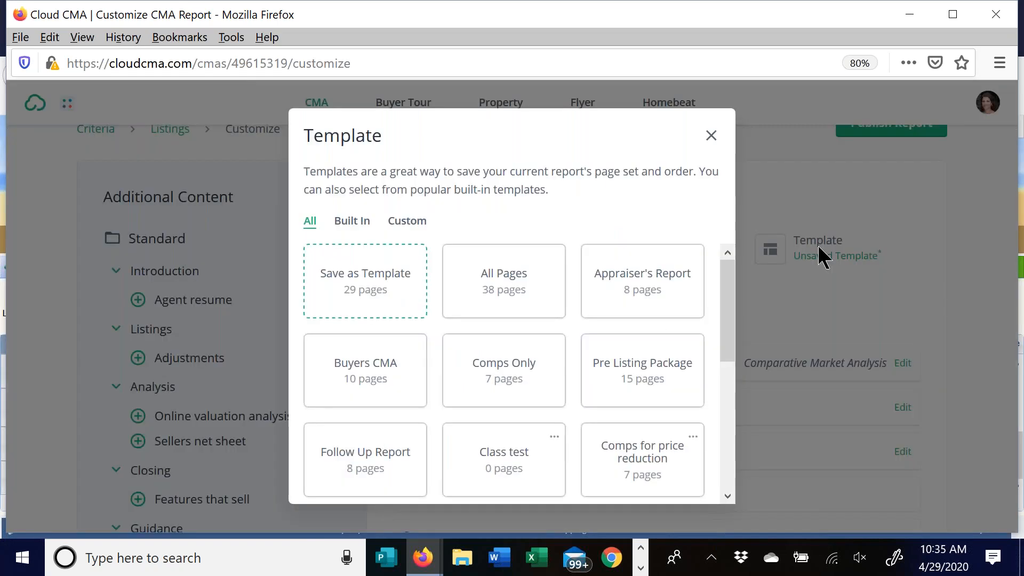
left_click(362, 284)
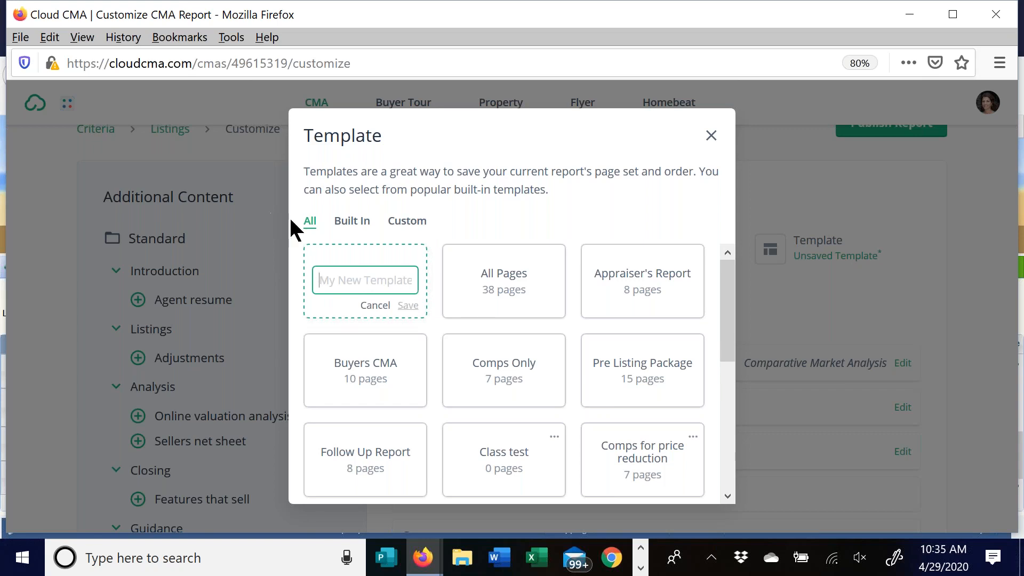
left_click(356, 223)
left_click(411, 226)
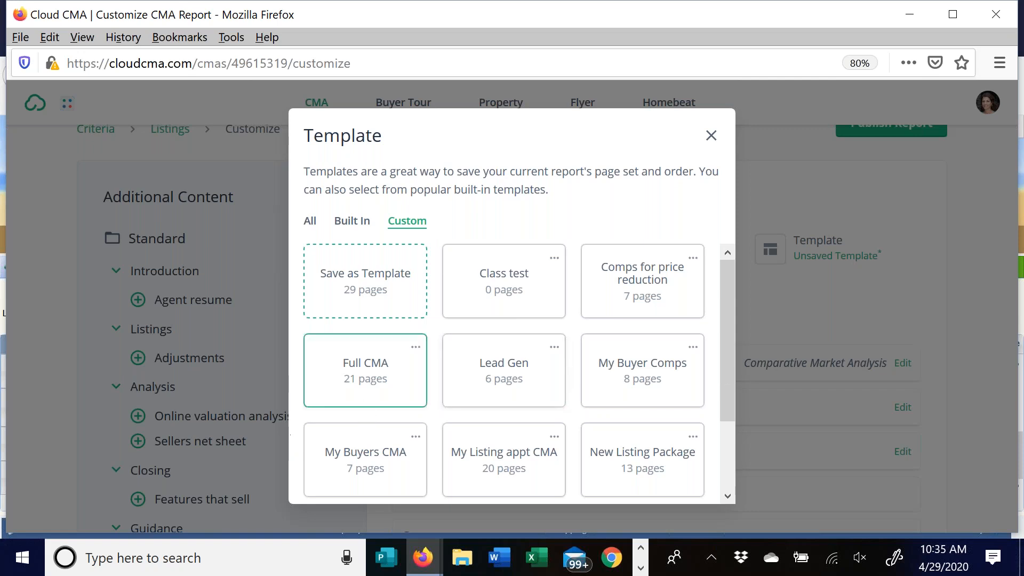
scroll(359, 398, "down", 3)
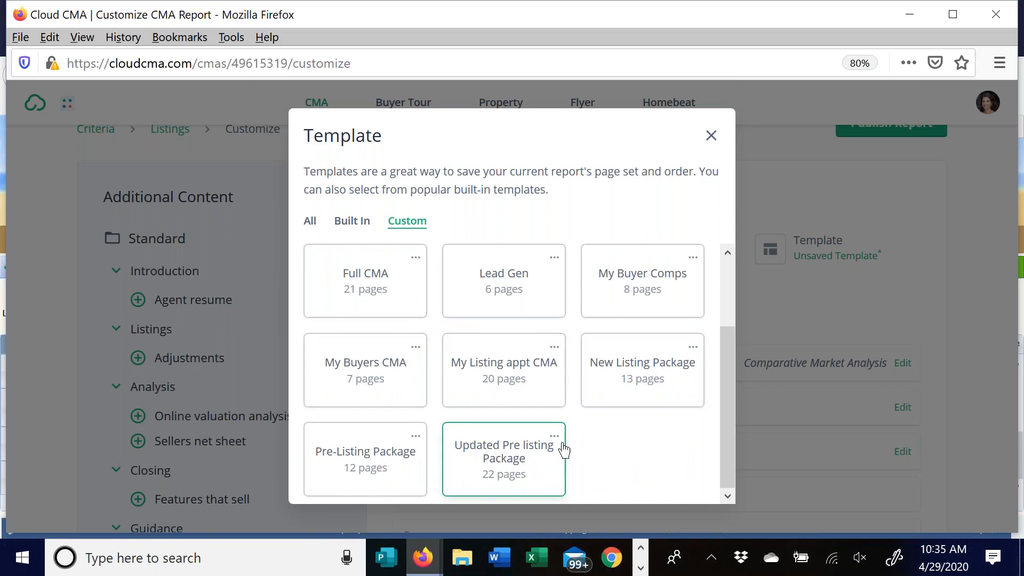
scroll(541, 455, "up", 3)
scroll(590, 377, "down", 3)
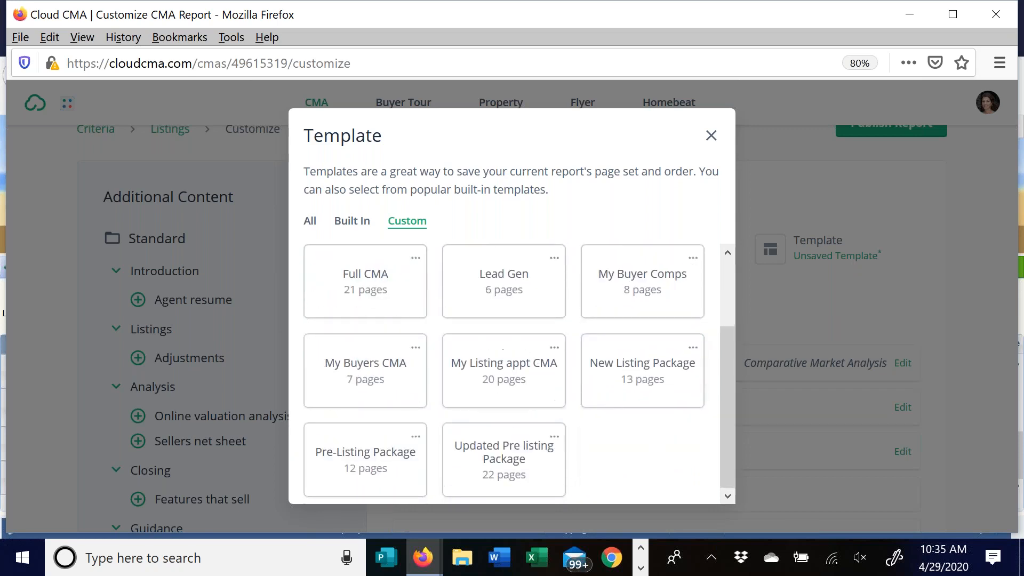
left_click(513, 454)
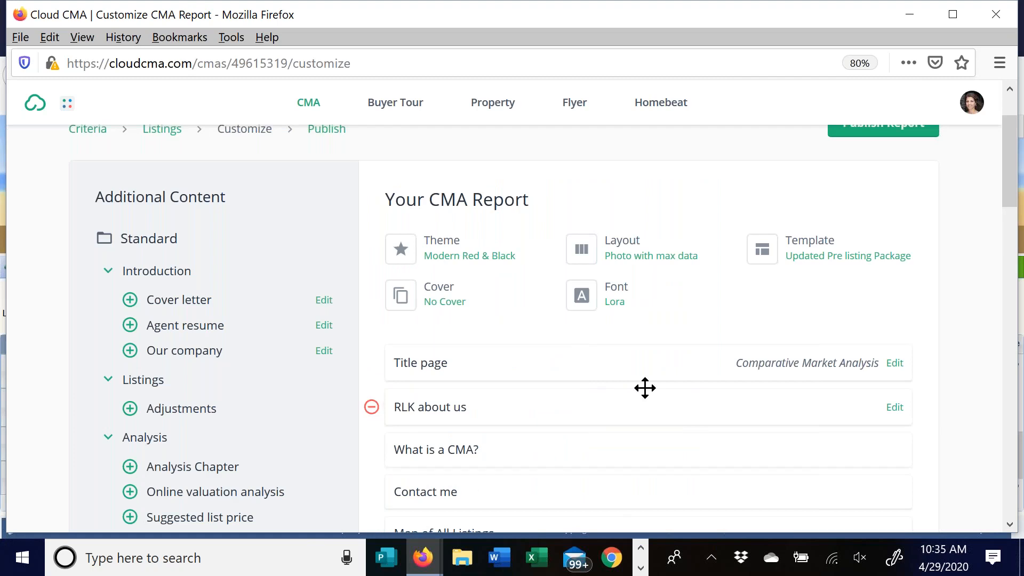
- Publish the customized report so it saves as Class Test in the CMA Reports list
scroll(644, 388, "down", 5)
scroll(587, 266, "down", 7)
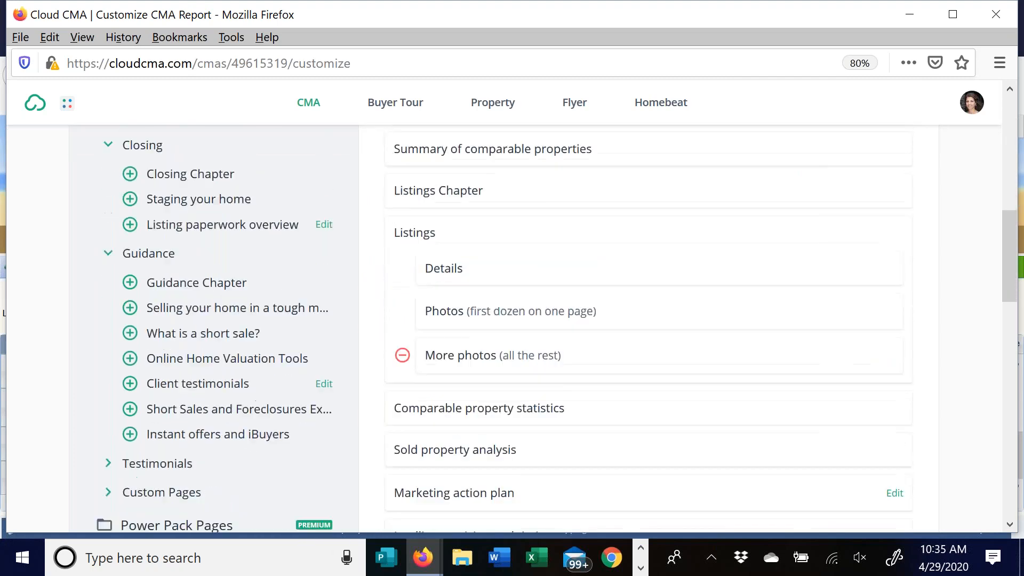
scroll(665, 361, "down", 2)
scroll(665, 360, "up", 10)
scroll(631, 356, "up", 5)
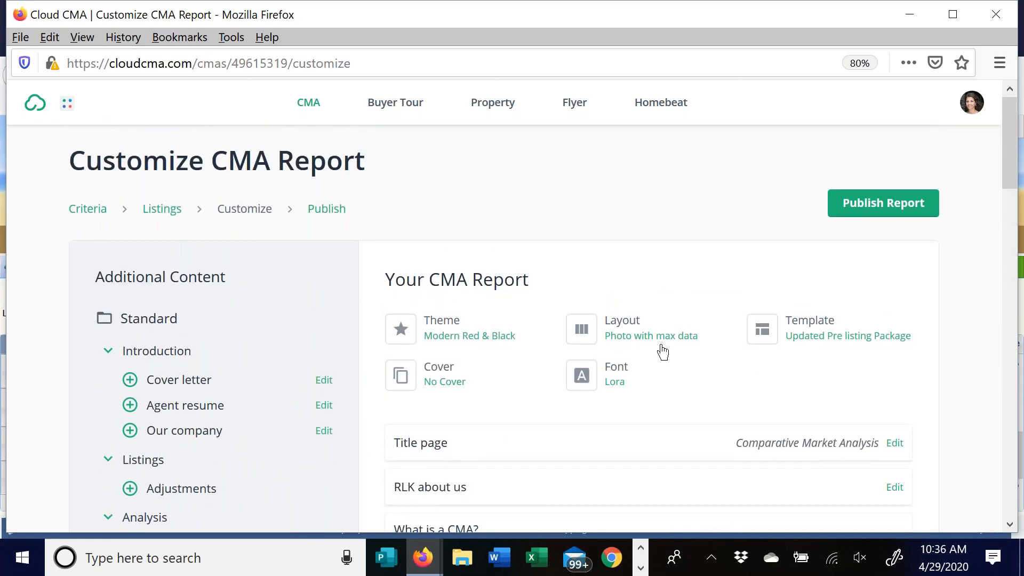
scroll(578, 251, "down", 20)
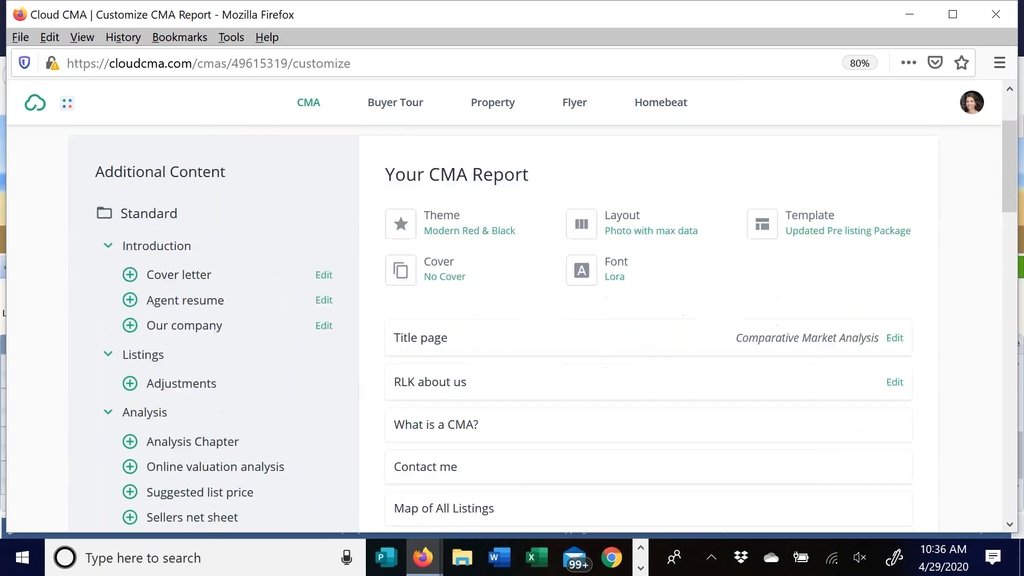
scroll(608, 317, "down", 4)
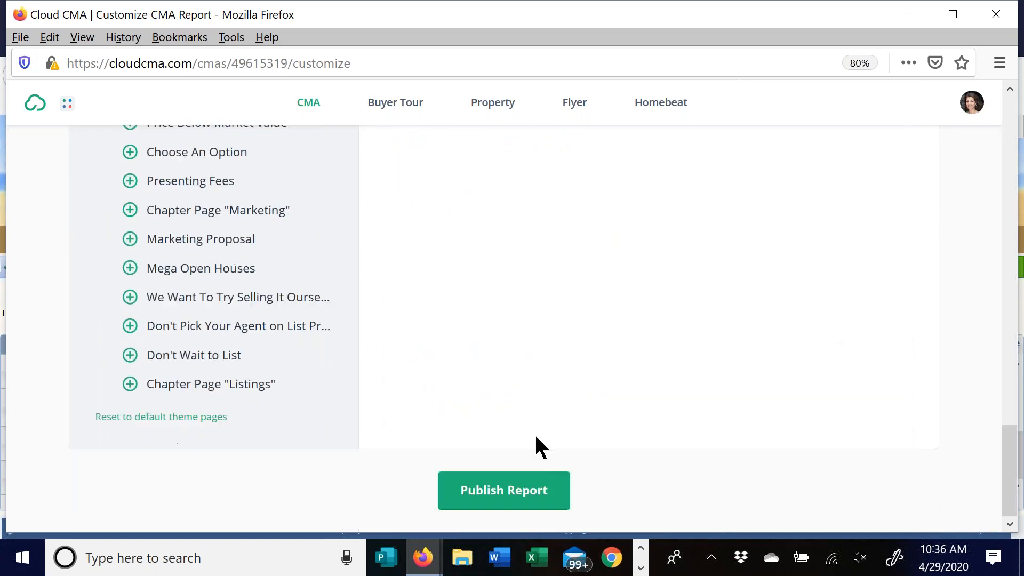
left_click(526, 489)
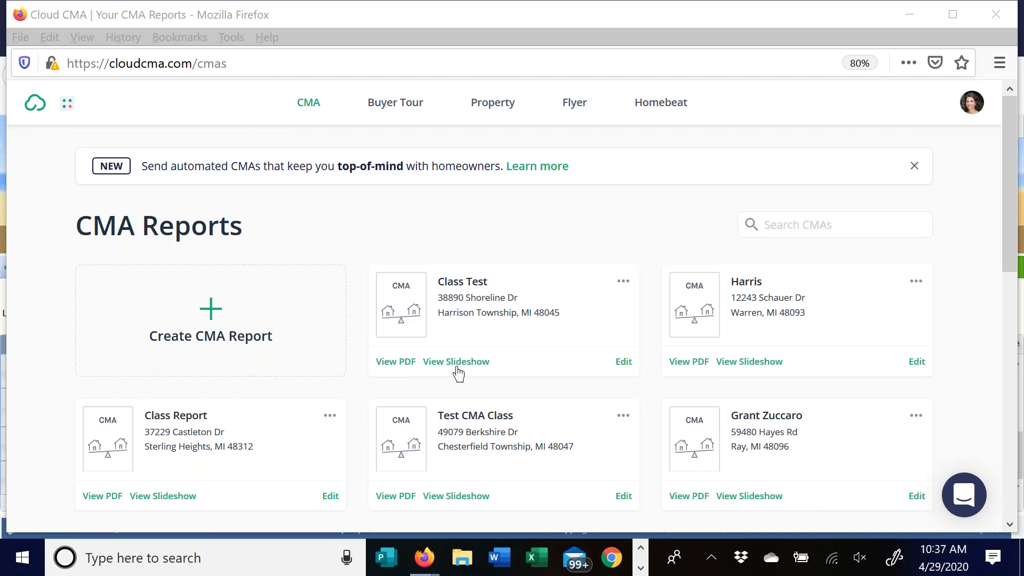
- Download the Class Test report as a PDF and open it from the downloads list
left_click(397, 362)
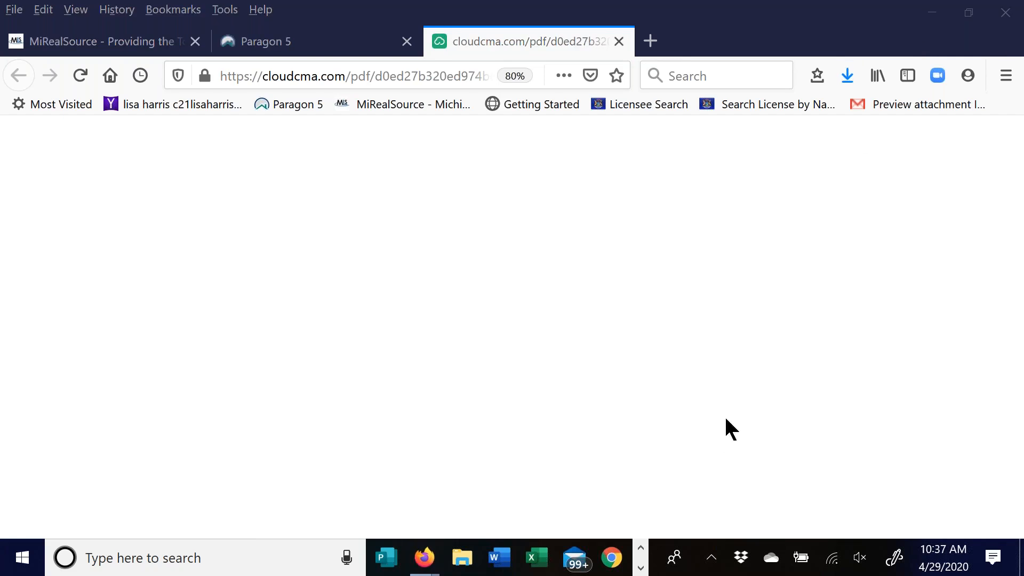
left_click(847, 74)
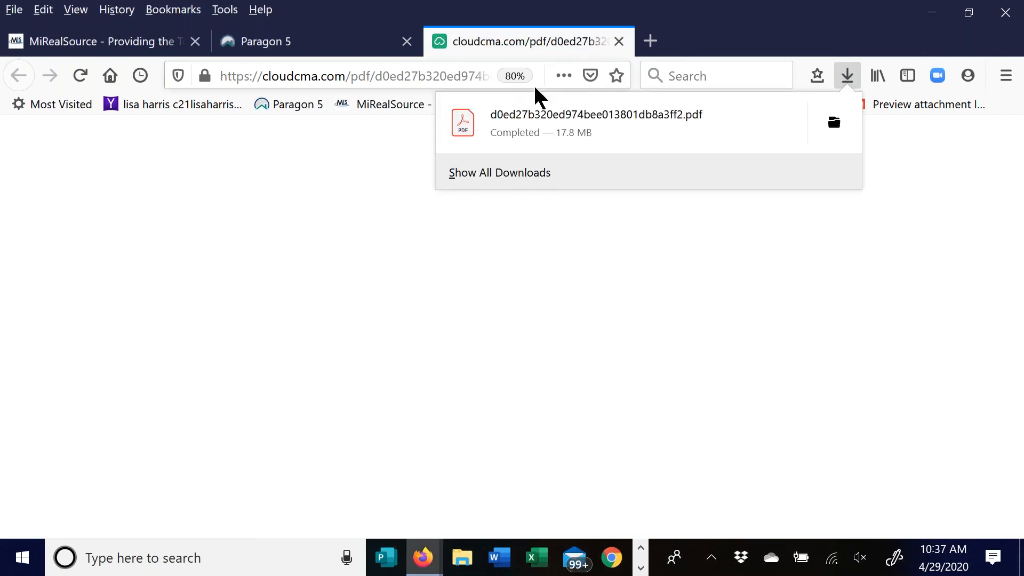
left_click(553, 114)
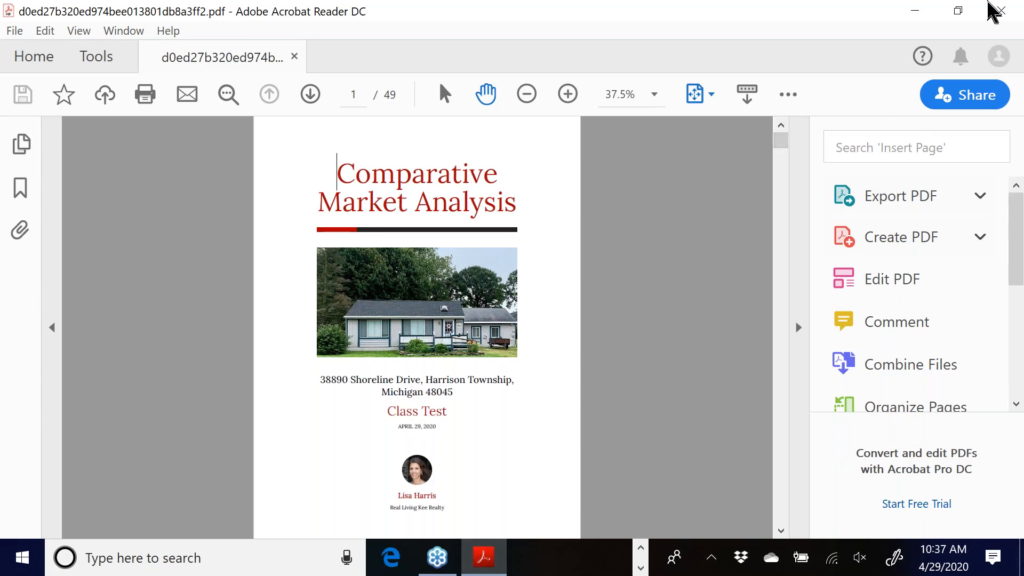
- Bring the 49-page Comparative Market Analysis PDF forward in Acrobat Reader
left_click(911, 9)
left_click(846, 76)
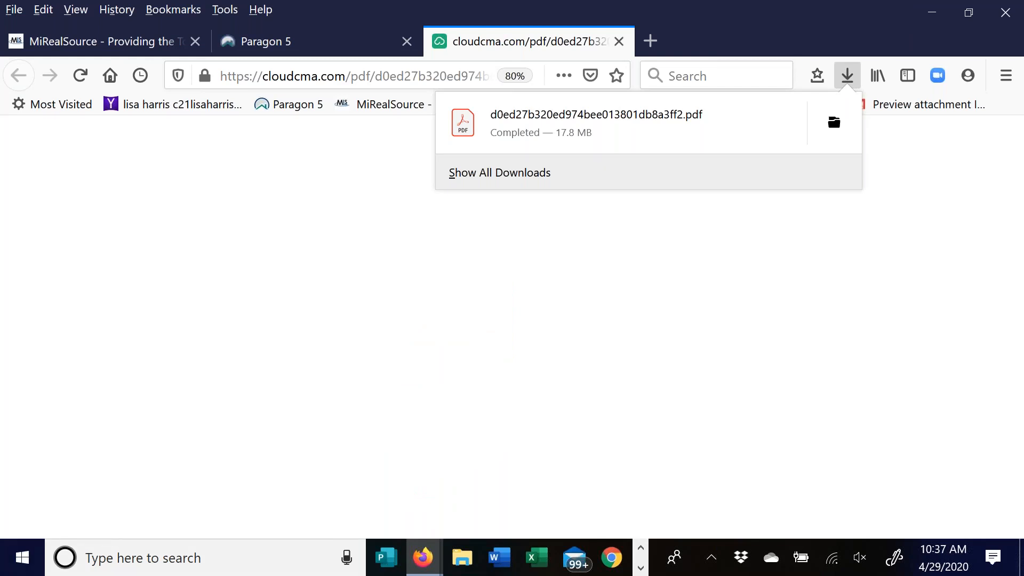
left_click(848, 75)
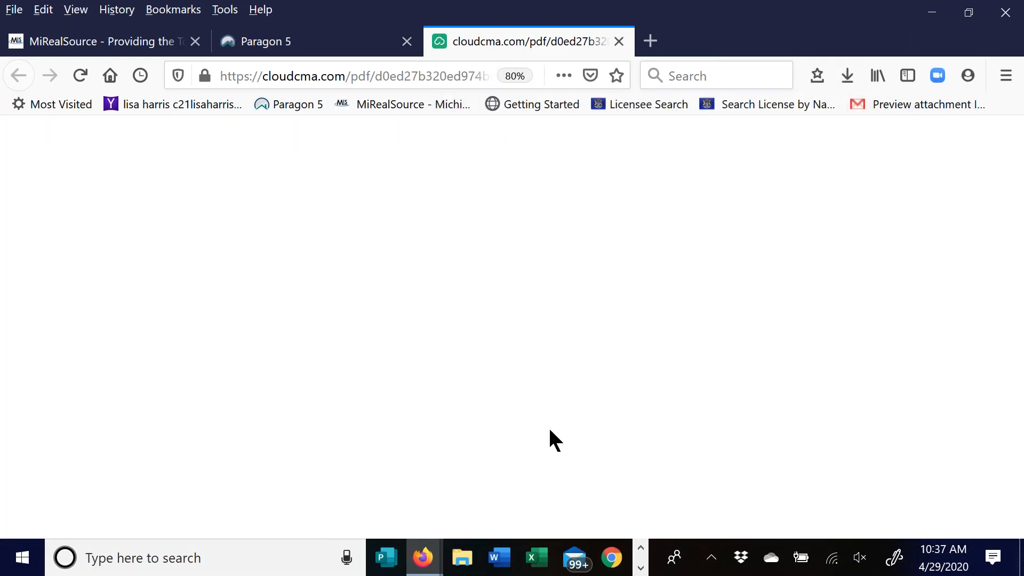
mouse_move(433, 571)
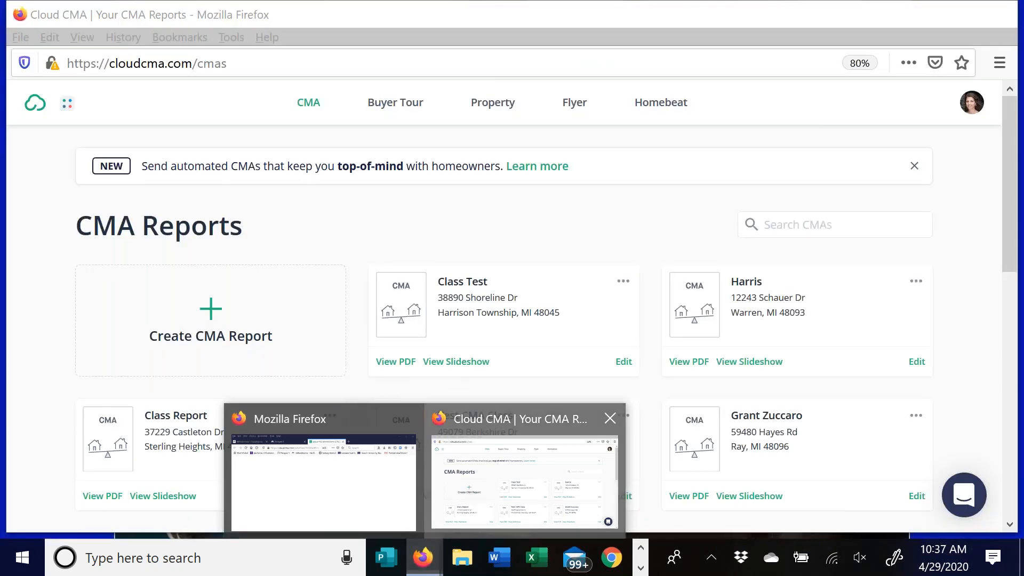
left_click(471, 488)
left_click(641, 568)
left_click(501, 566)
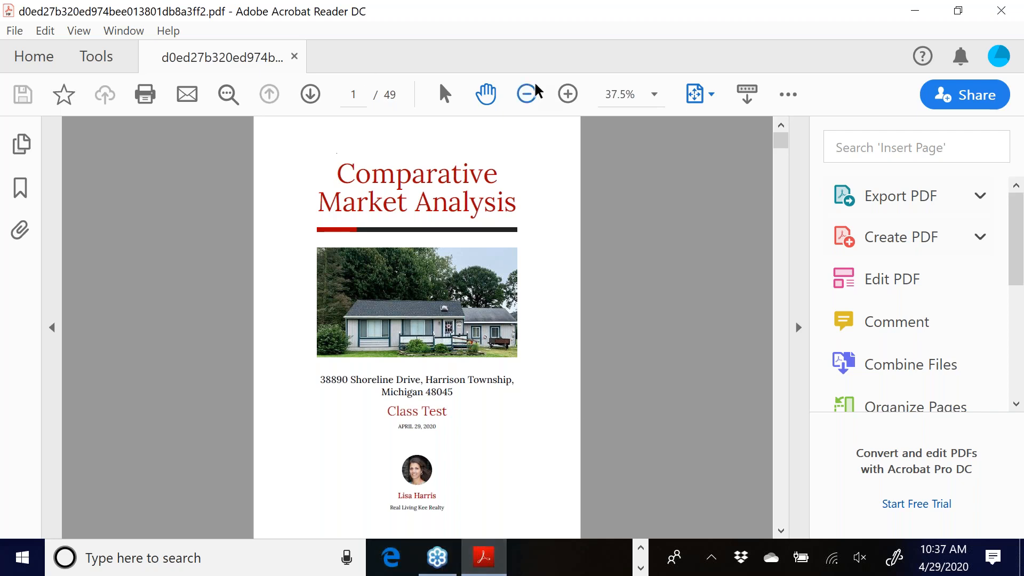
left_click(568, 96)
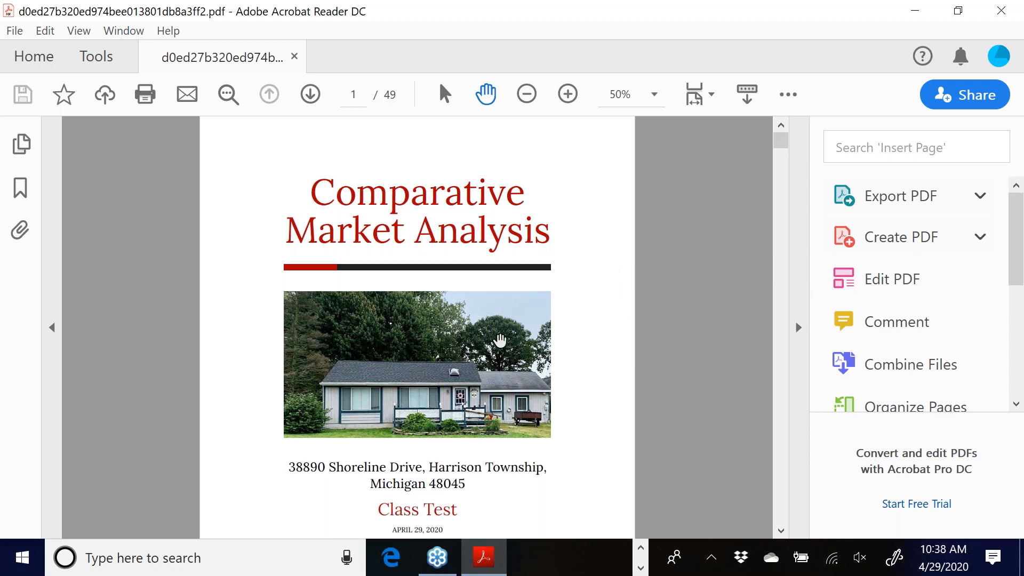
scroll(504, 322, "down", 5)
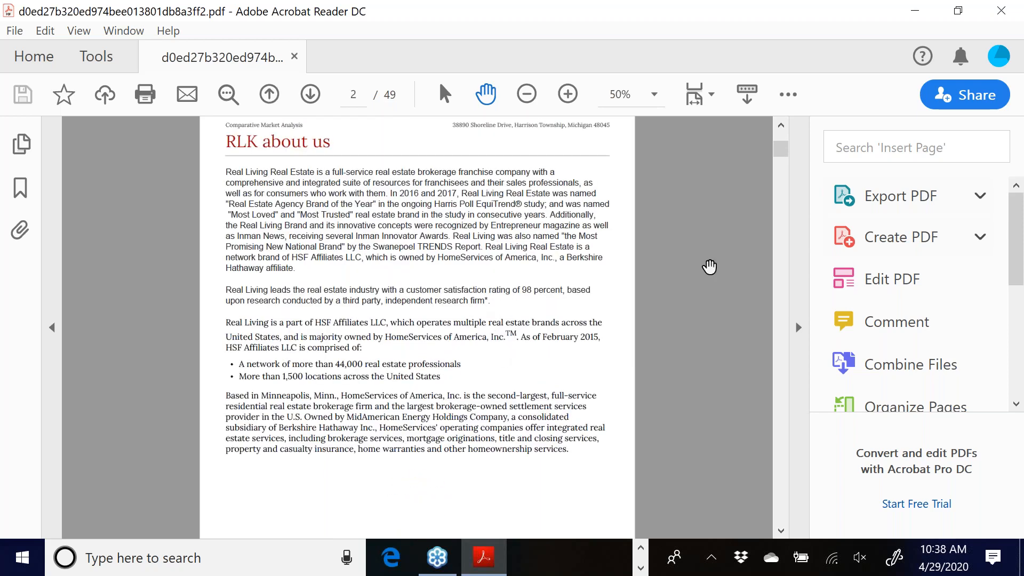
left_click(313, 95)
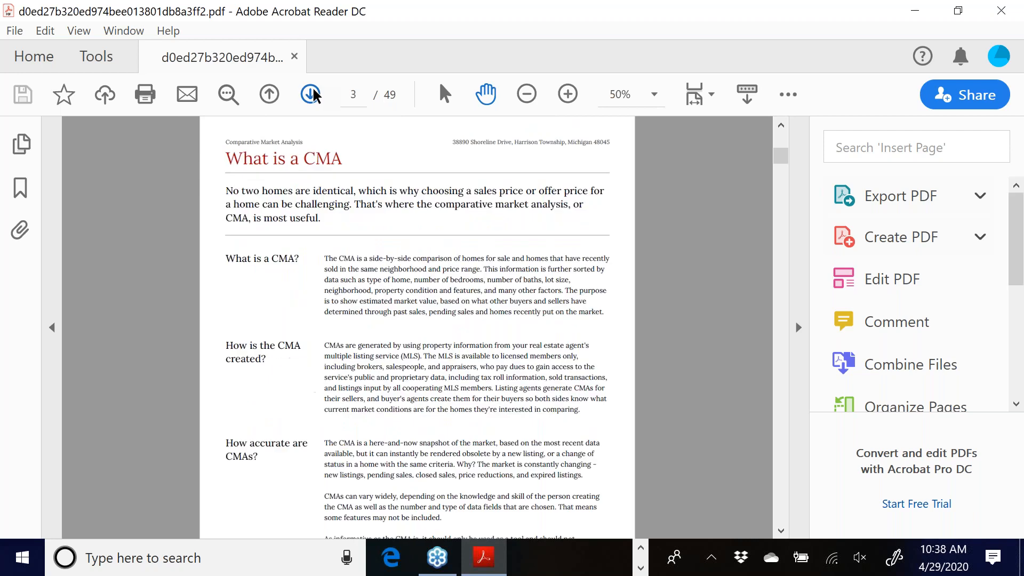
left_click(311, 95)
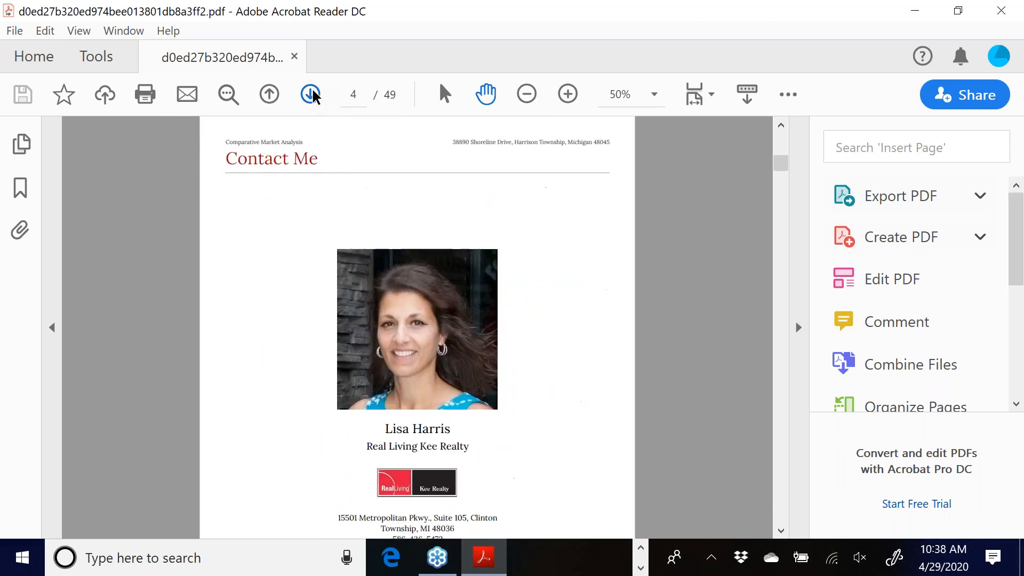
scroll(585, 391, "down", 3)
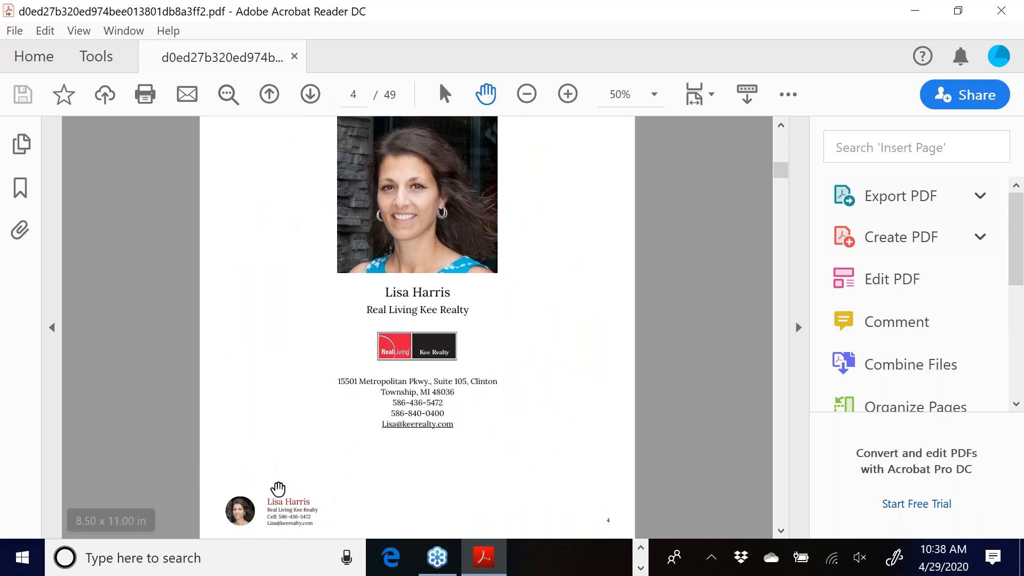
left_click(309, 96)
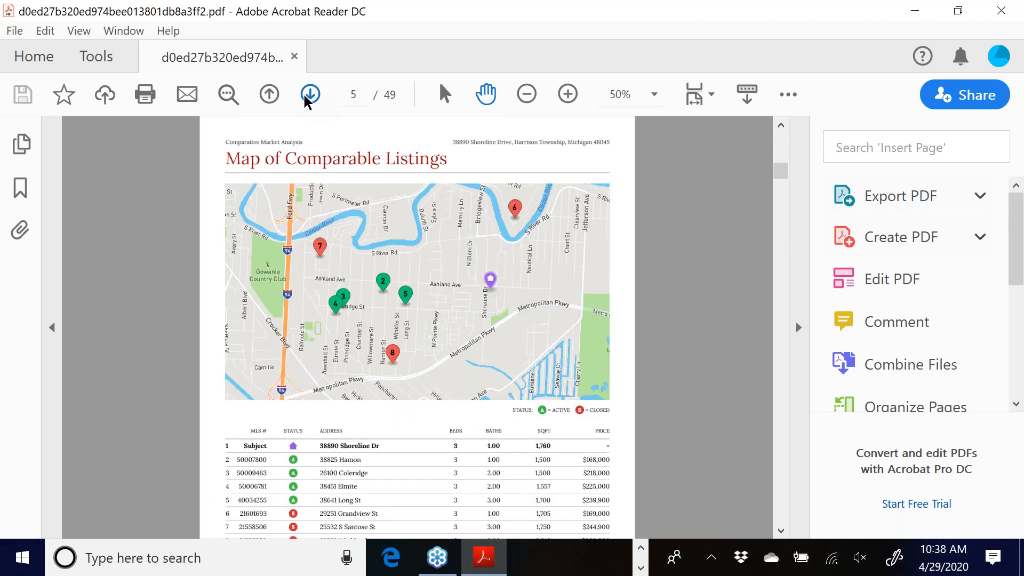
scroll(408, 341, "down", 1)
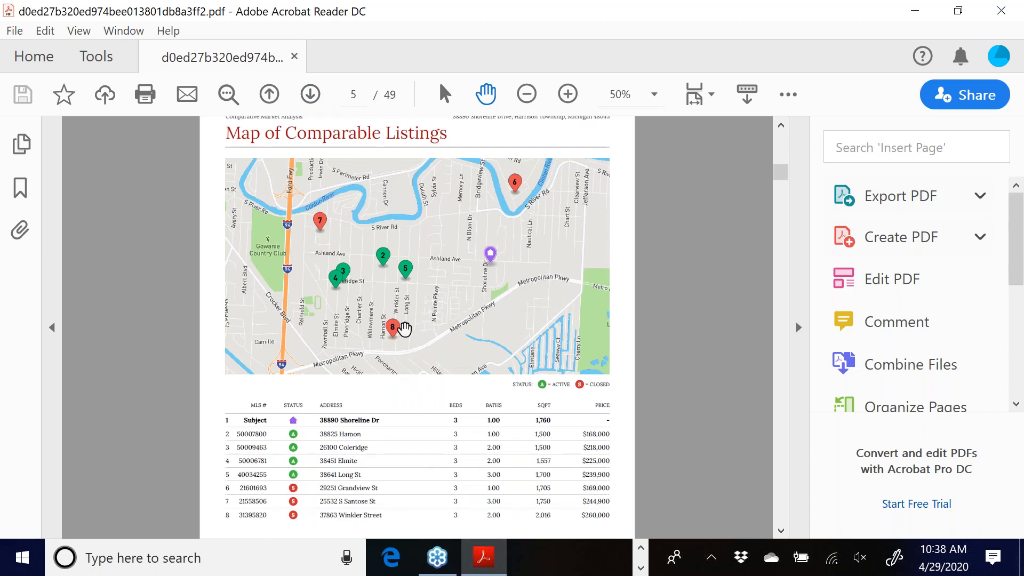
left_click(311, 95)
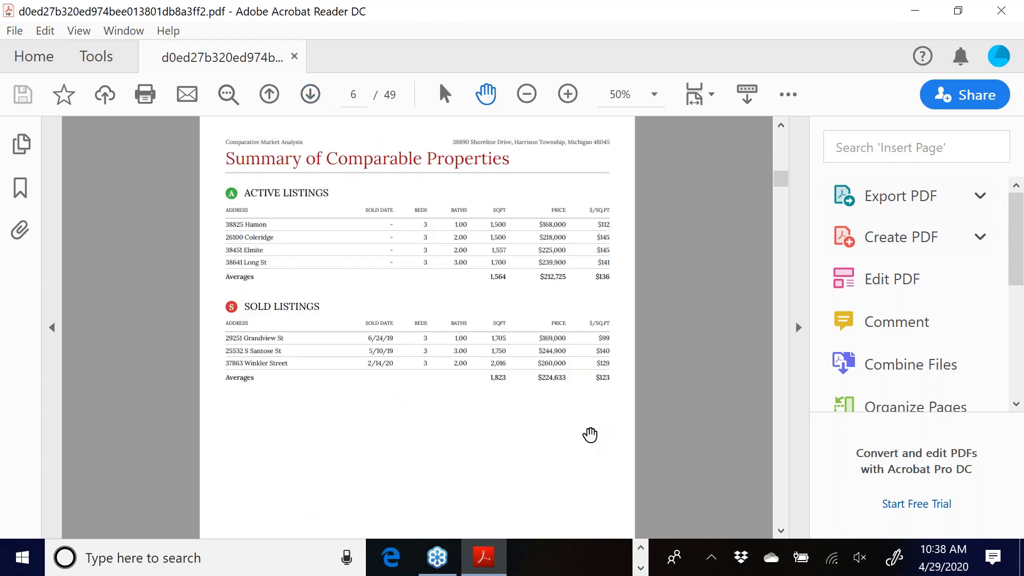
left_click(311, 97)
left_click(312, 97)
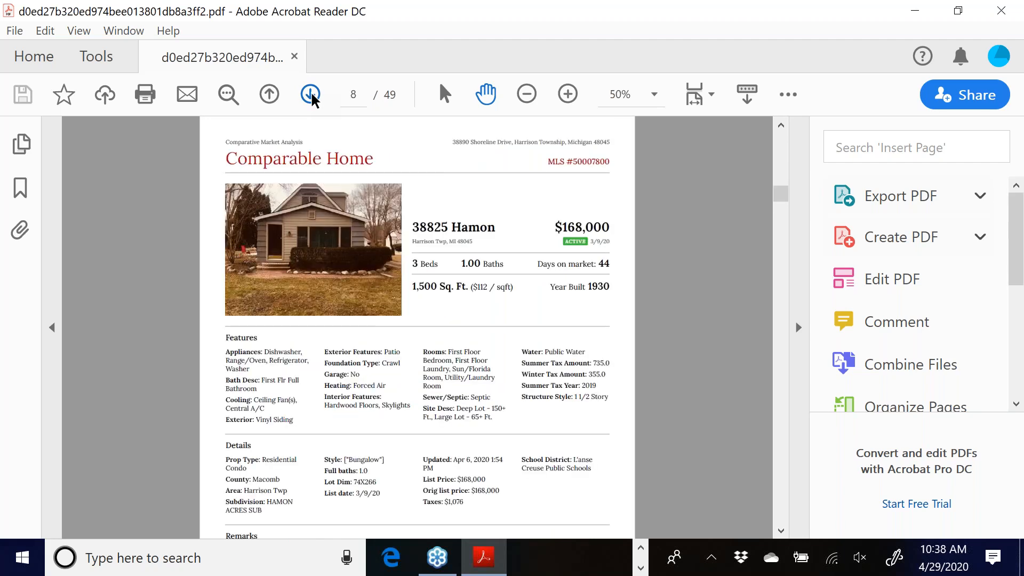
scroll(468, 338, "down", 2)
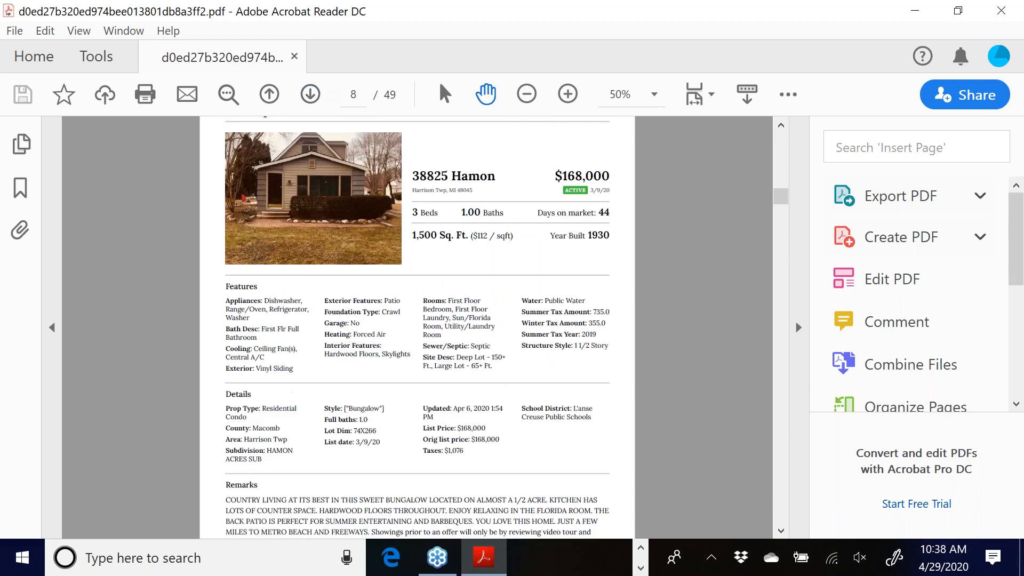
left_click(310, 95)
scroll(632, 281, "down", 3)
scroll(632, 281, "down", 1)
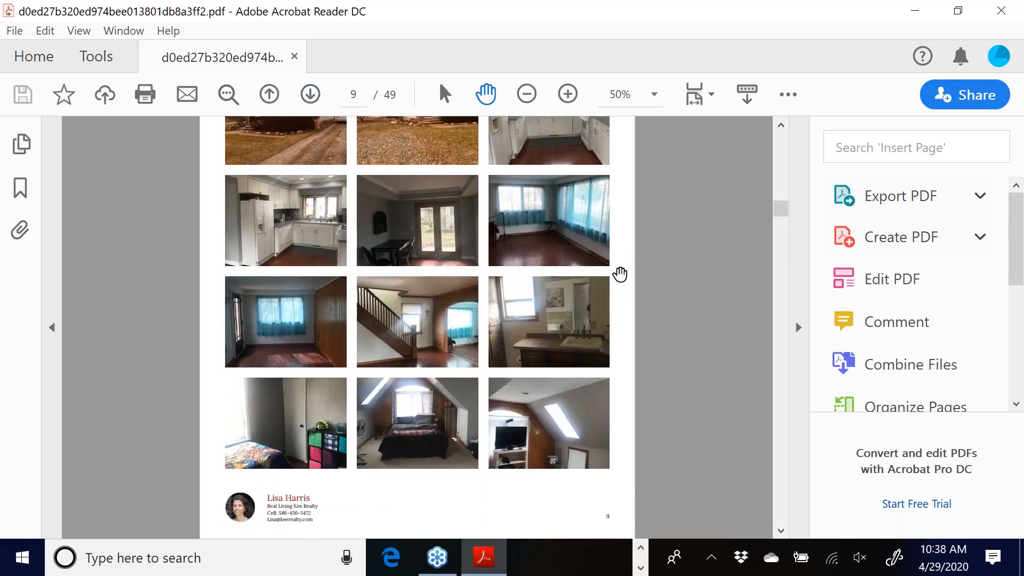
left_click(312, 96)
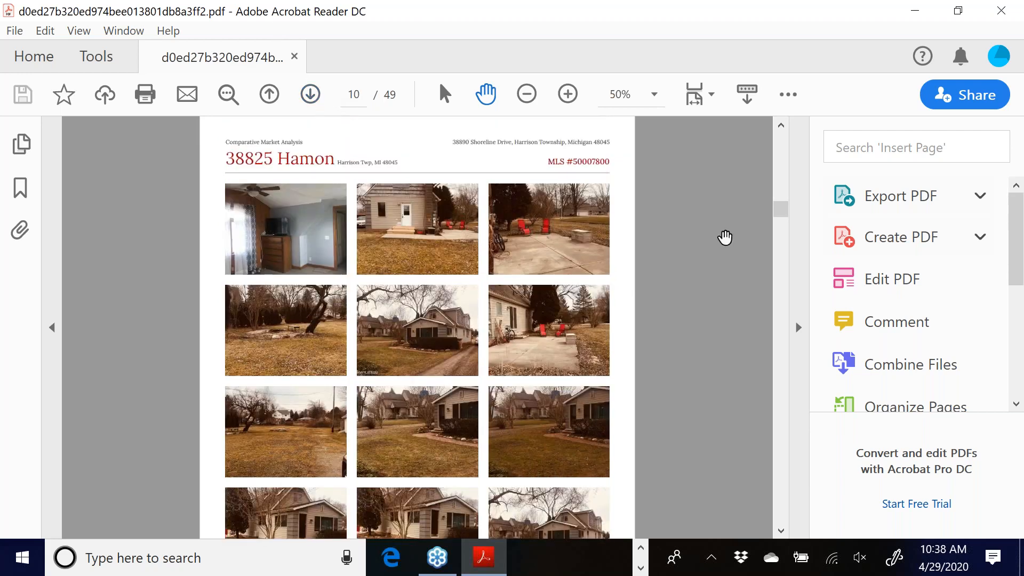
scroll(724, 237, "down", 3)
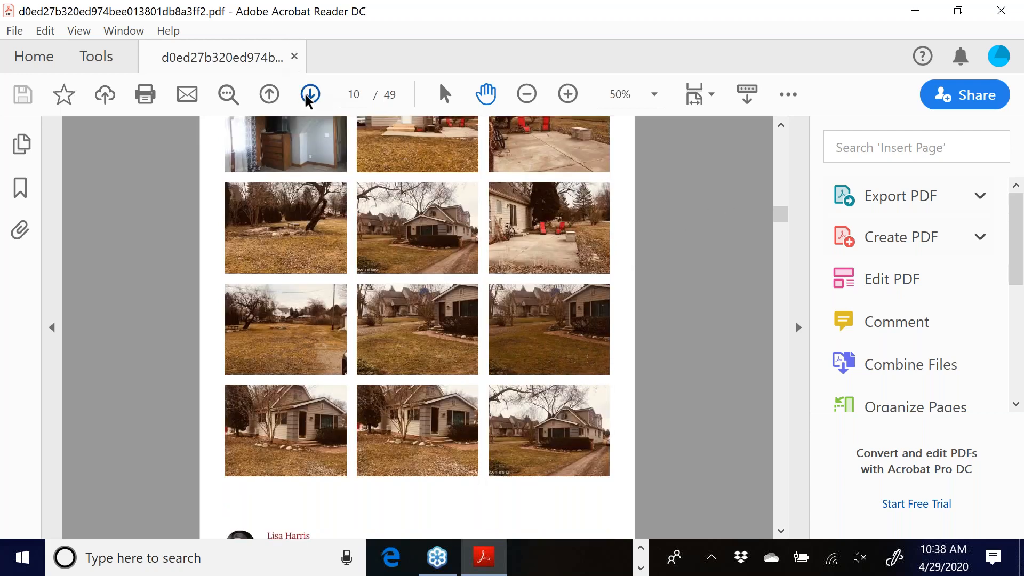
left_click(309, 96)
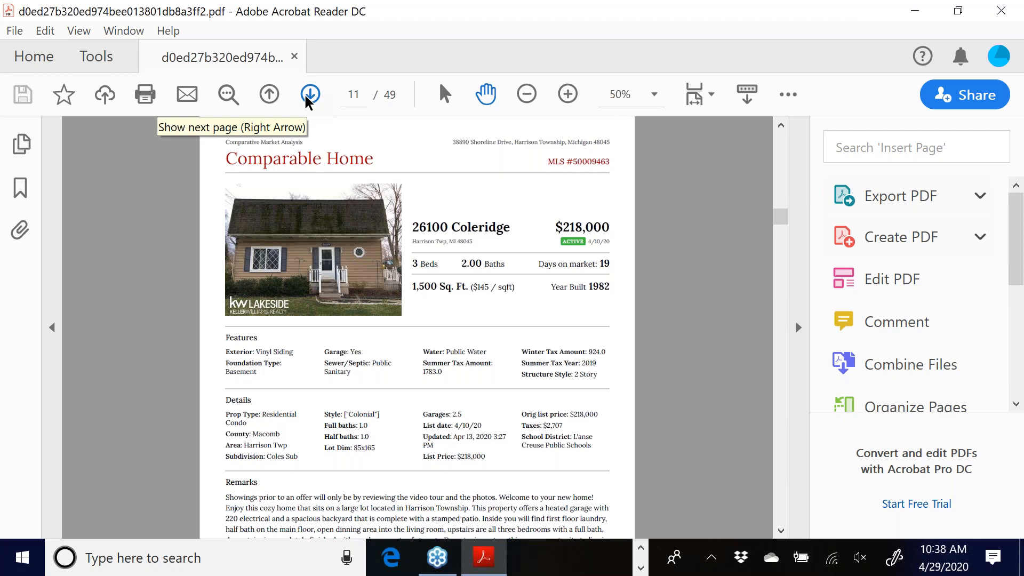
left_click(309, 96)
left_click(309, 96)
left_click(308, 97)
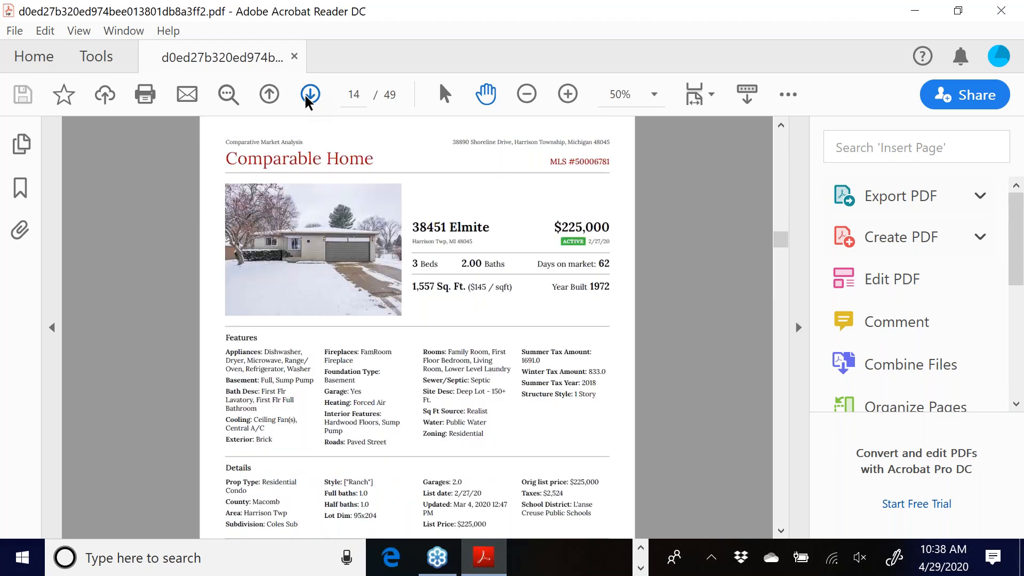
left_click(308, 97)
left_click(308, 97)
left_click(308, 96)
left_click(307, 97)
left_click(308, 96)
left_click(308, 96)
left_click(307, 96)
left_click(308, 96)
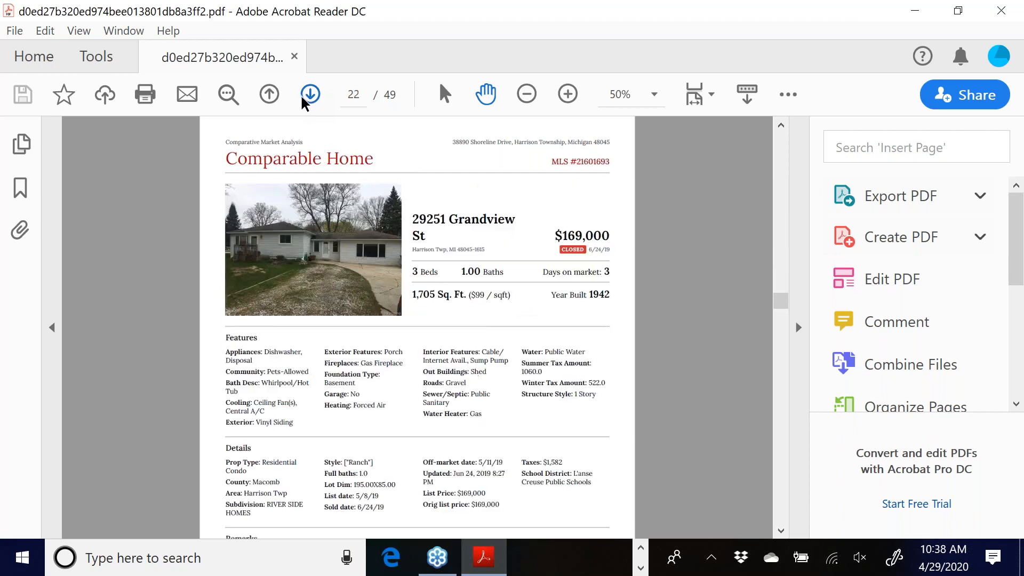
left_click(308, 96)
left_click(308, 97)
left_click(306, 97)
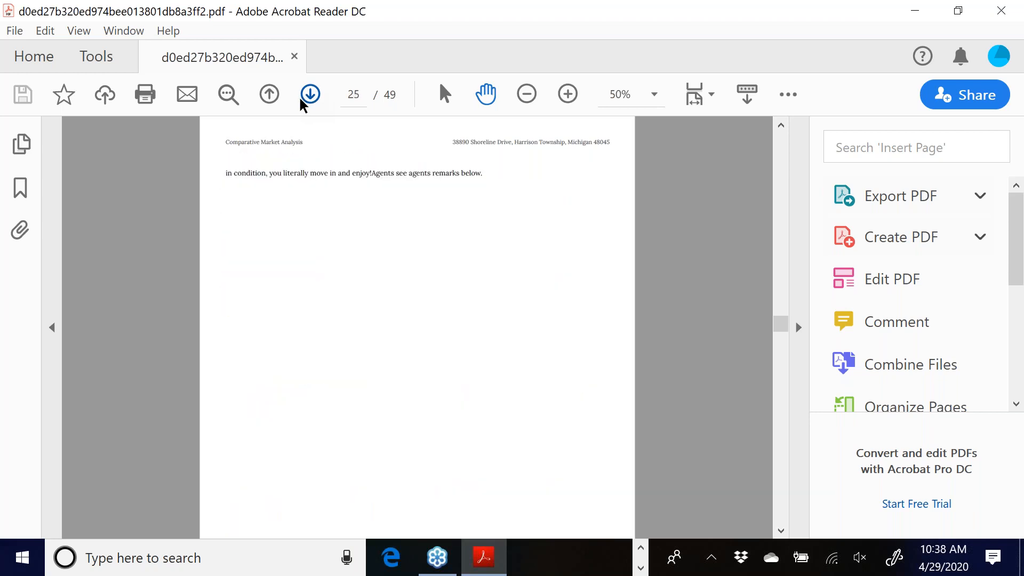
left_click(306, 97)
left_click_drag(785, 350, 776, 394)
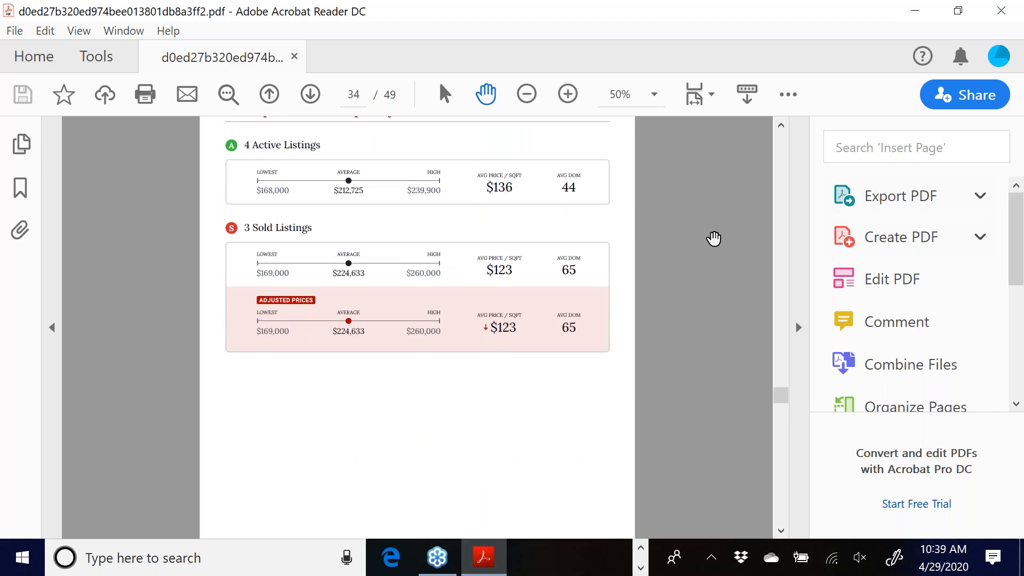
- Scroll through the following pages of the CMA report
scroll(713, 238, "up", 2)
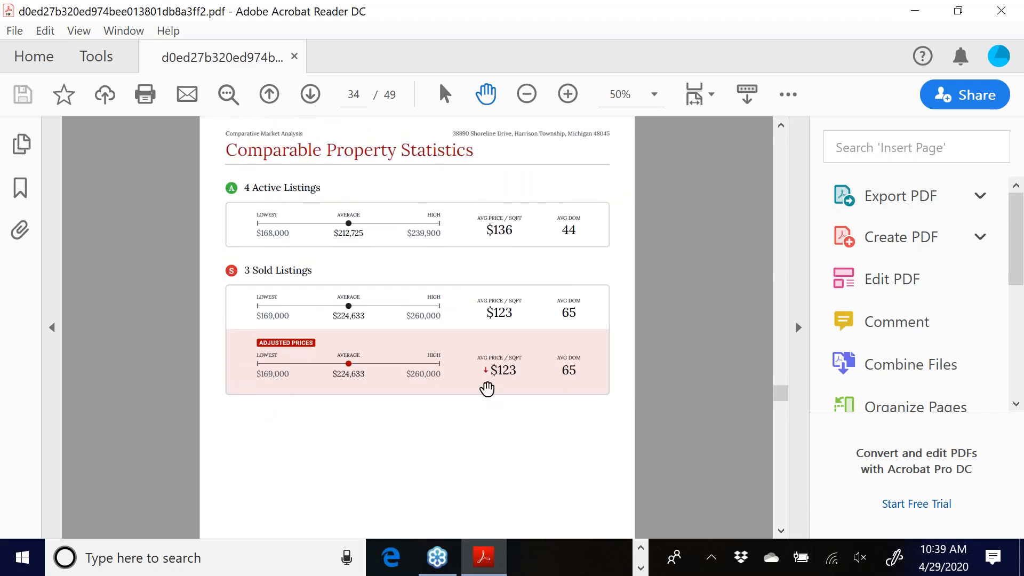
scroll(515, 346, "down", 1)
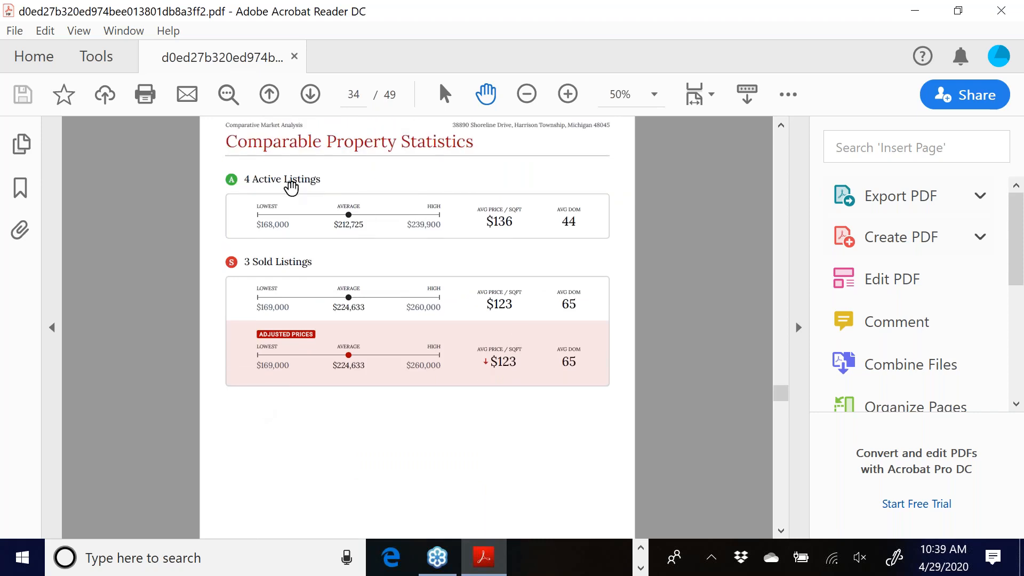
scroll(489, 358, "down", 2)
scroll(487, 359, "down", 5)
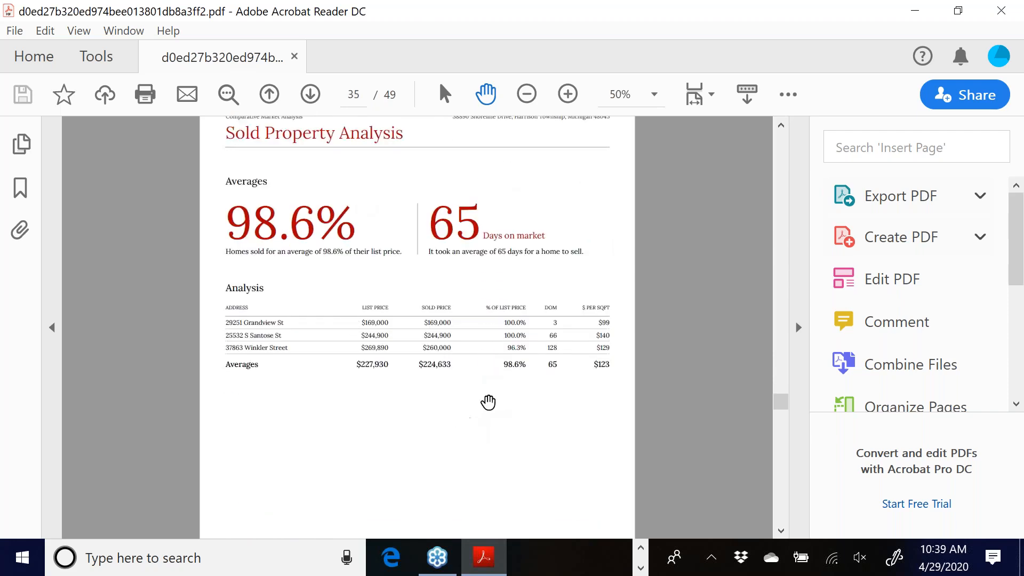
scroll(423, 400, "down", 5)
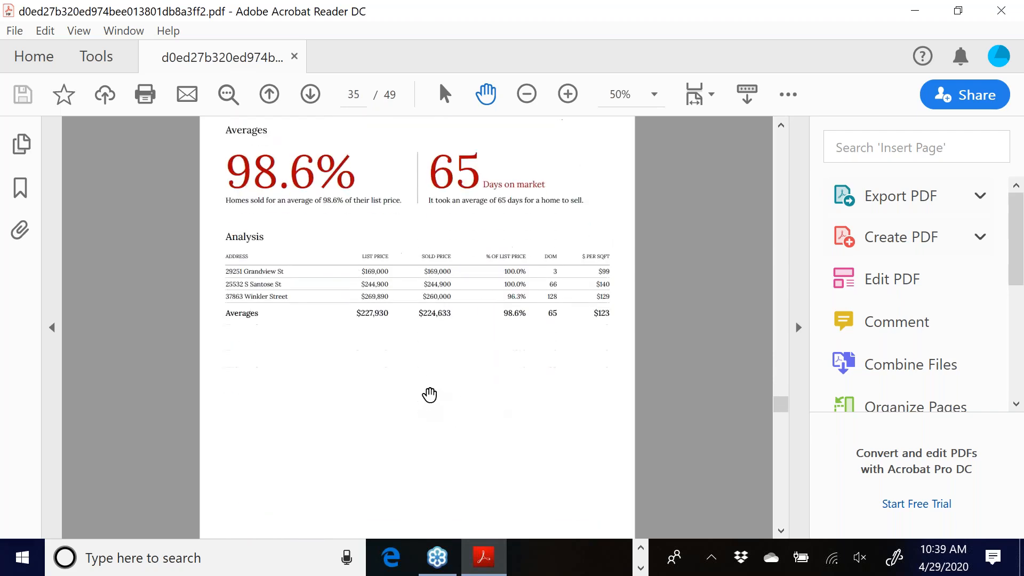
scroll(478, 372, "down", 3)
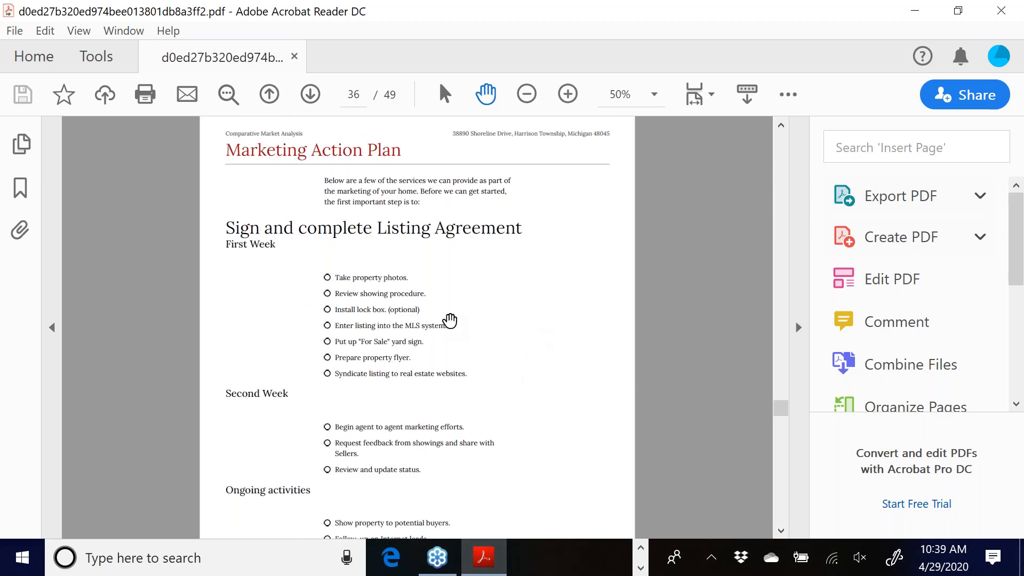
scroll(454, 298, "down", 3)
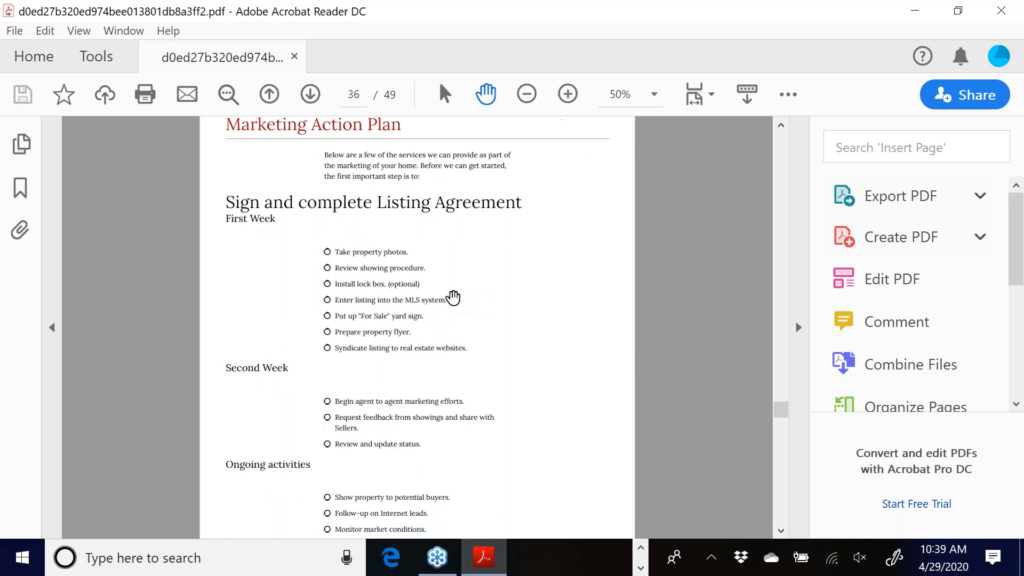
scroll(453, 297, "down", 5)
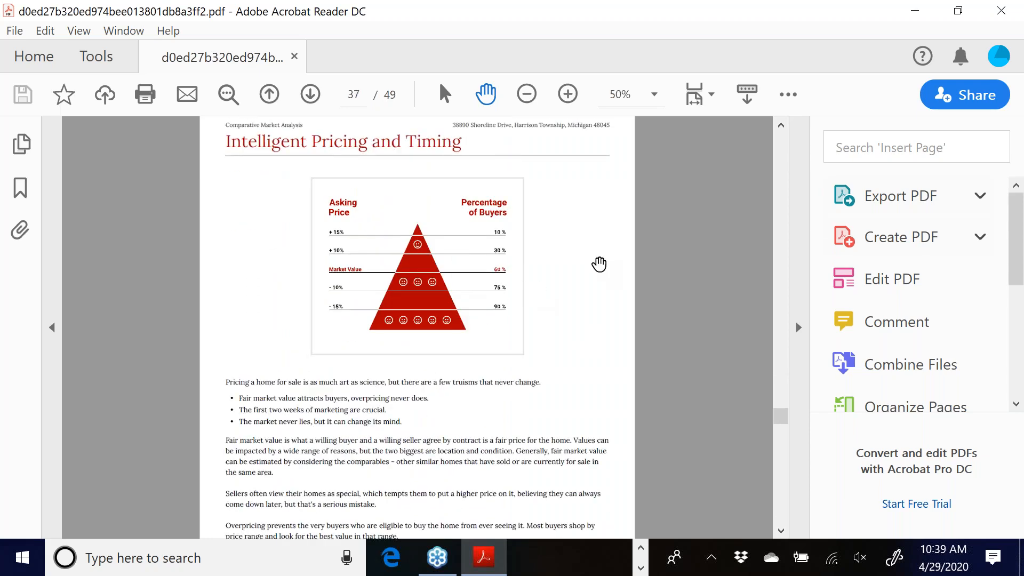
scroll(610, 267, "down", 4)
scroll(570, 262, "down", 3)
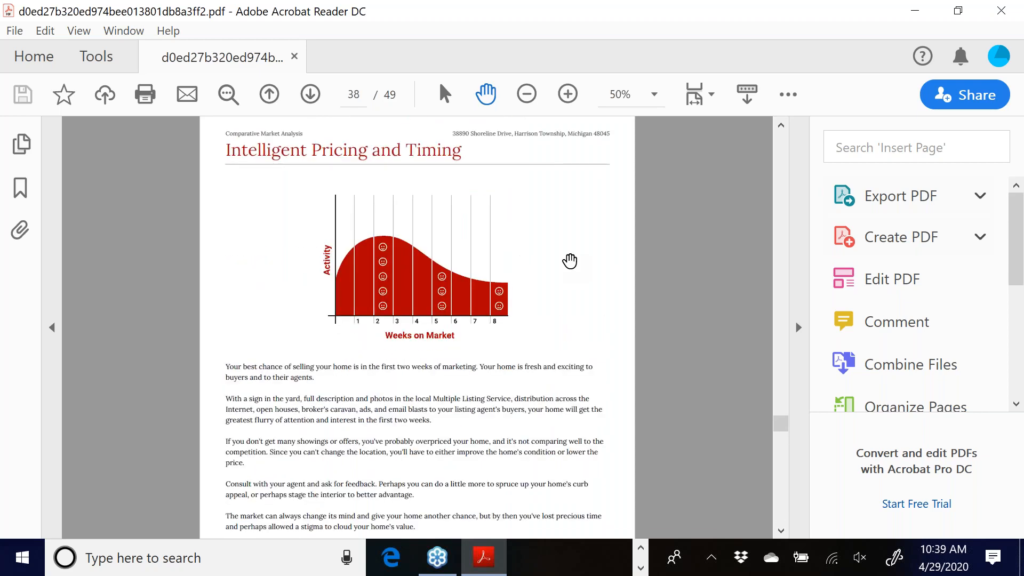
scroll(556, 259, "down", 2)
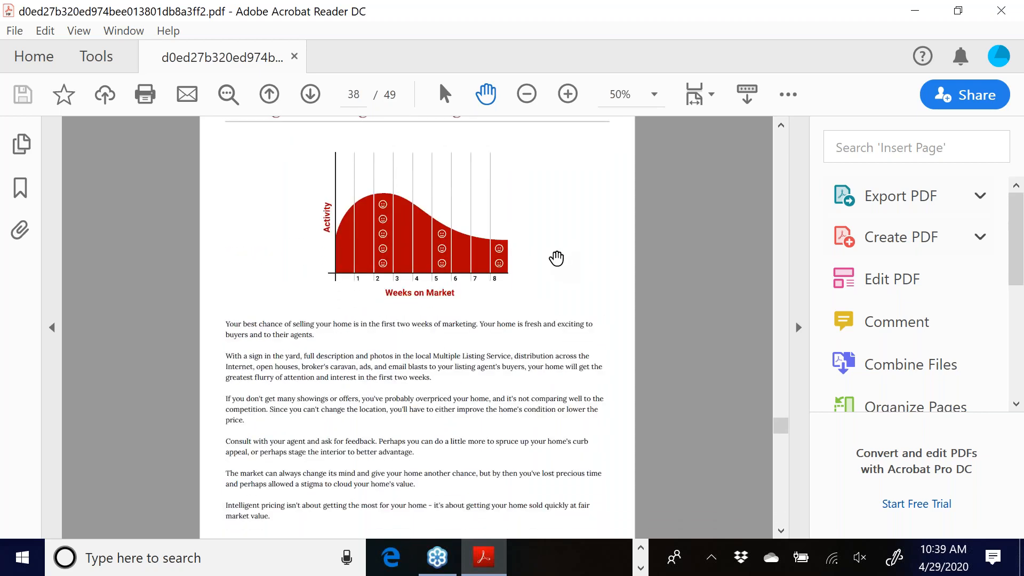
scroll(556, 259, "down", 10)
scroll(548, 271, "down", 6)
scroll(548, 271, "up", 1)
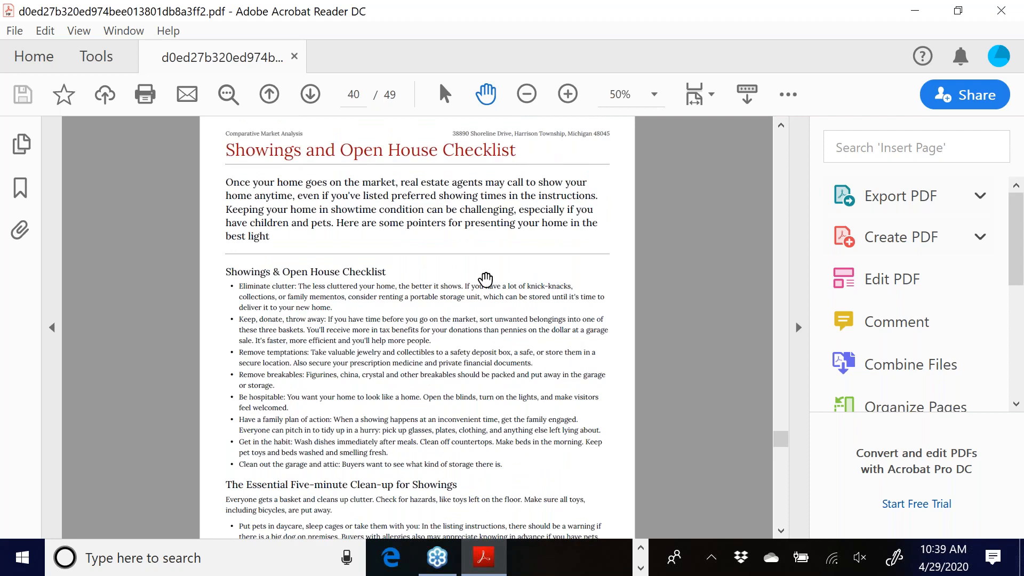
scroll(485, 278, "down", 15)
scroll(485, 279, "up", 1)
scroll(486, 278, "down", 15)
scroll(485, 279, "up", 5)
scroll(485, 279, "down", 6)
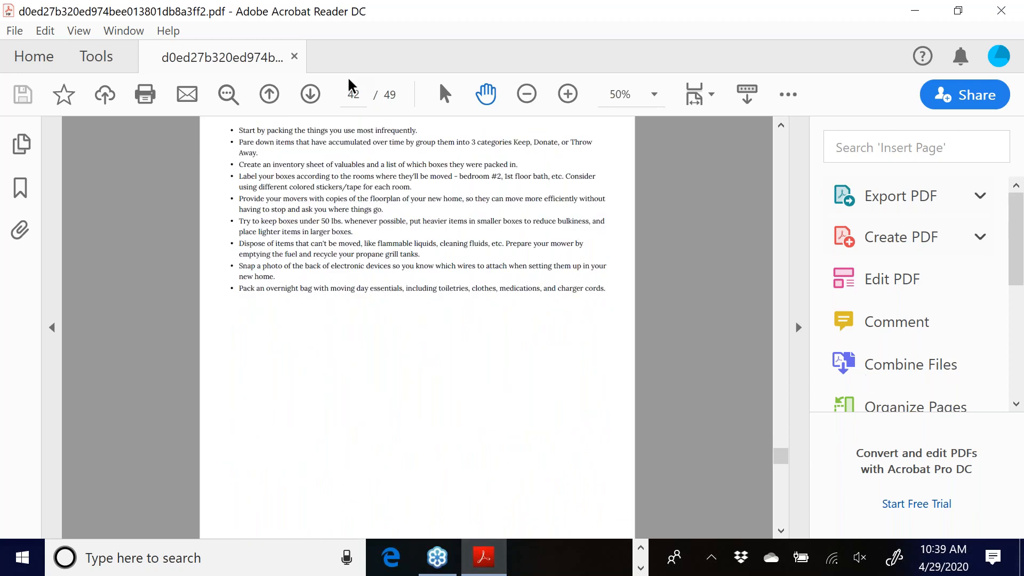
- Advance past Features That Sell, Negotiating with Buyers and CMAs vs Appraisals to the last page, then minimize Acrobat
left_click(311, 96)
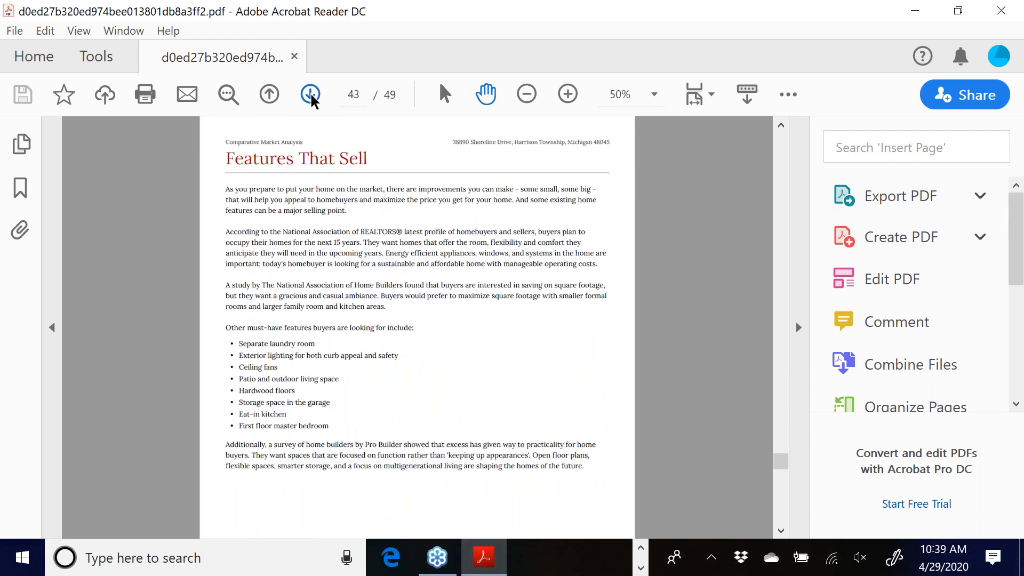
left_click(310, 95)
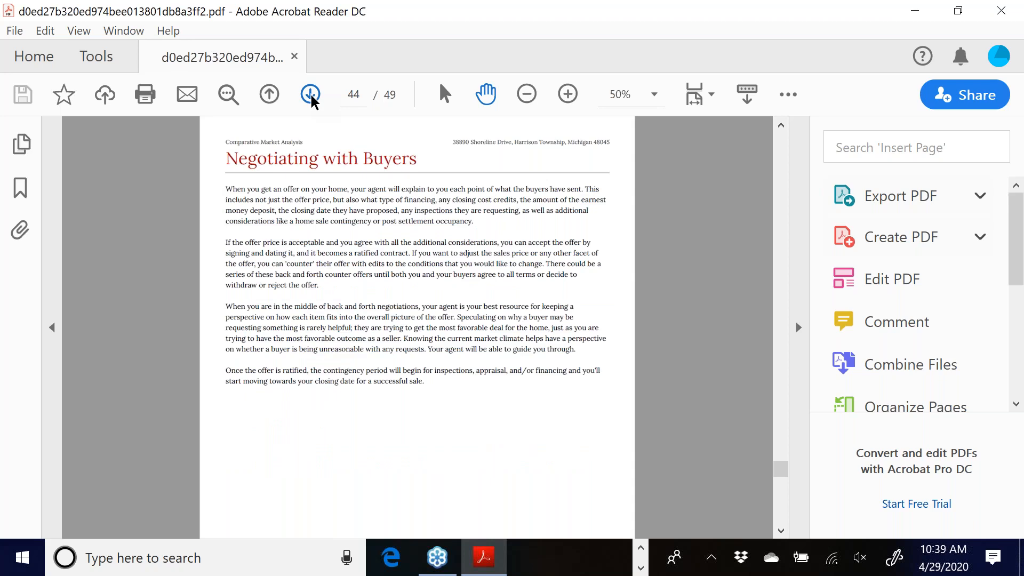
left_click(311, 95)
left_click(311, 96)
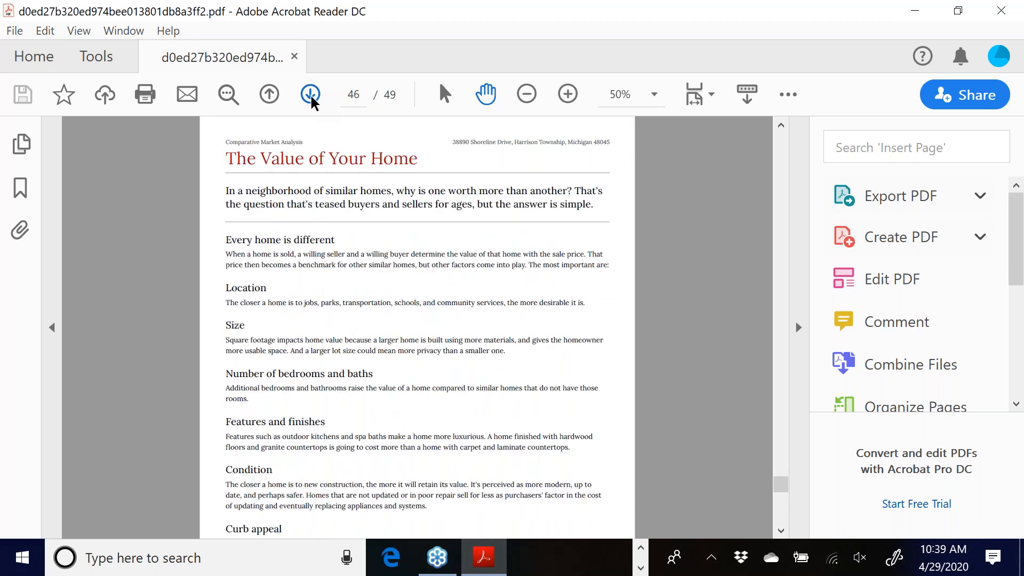
left_click(310, 96)
left_click(311, 95)
left_click(311, 96)
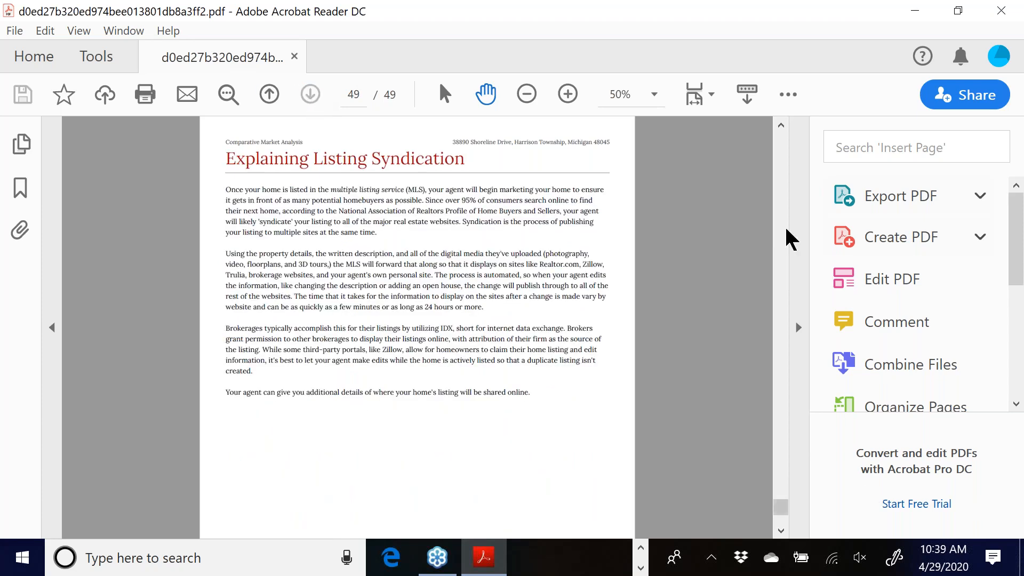
scroll(782, 206, "up", 10)
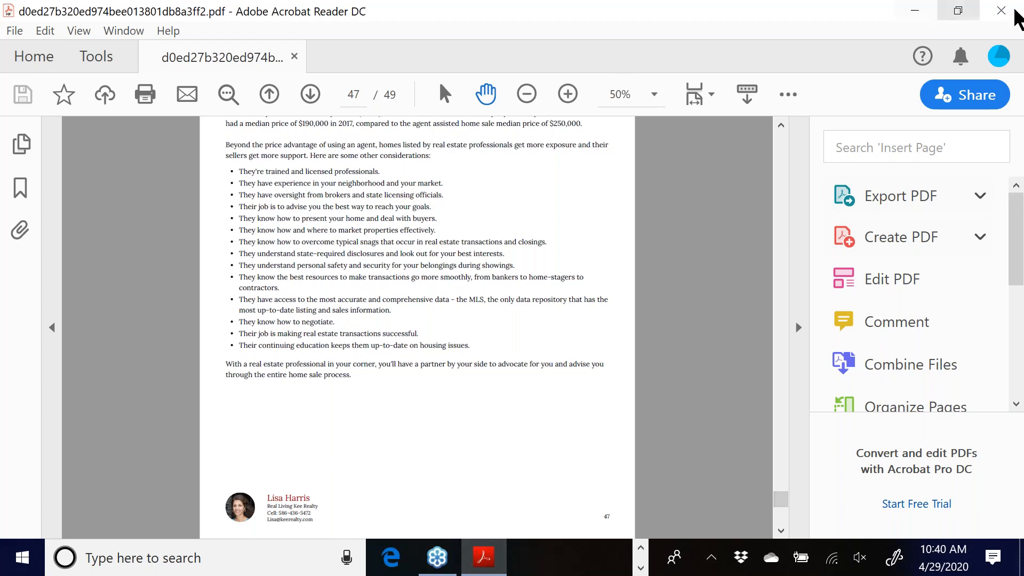
left_click(916, 10)
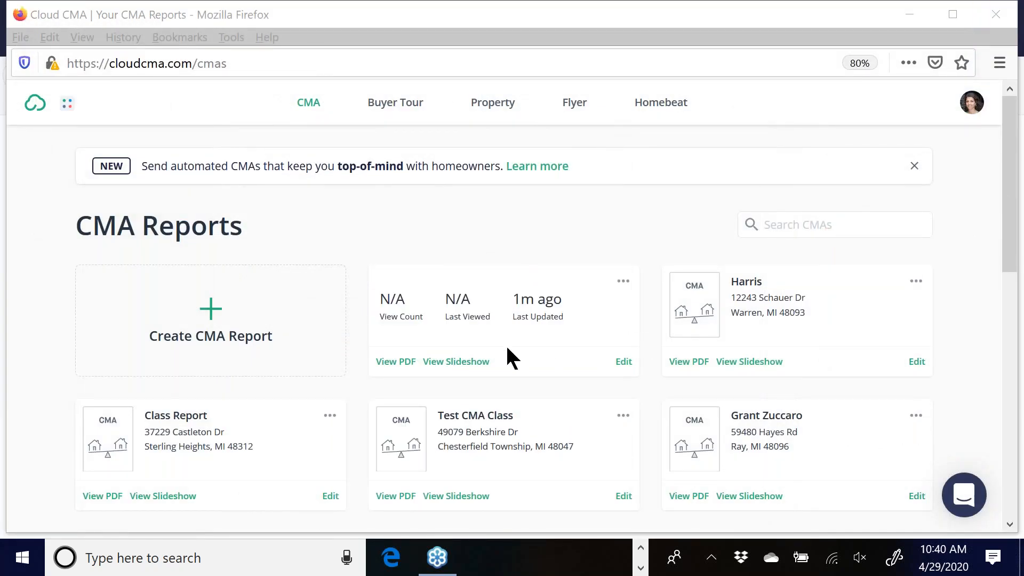
- Launch View Slideshow on the Class Test card to show the Comparative Market Analysis title slide
left_click(474, 365)
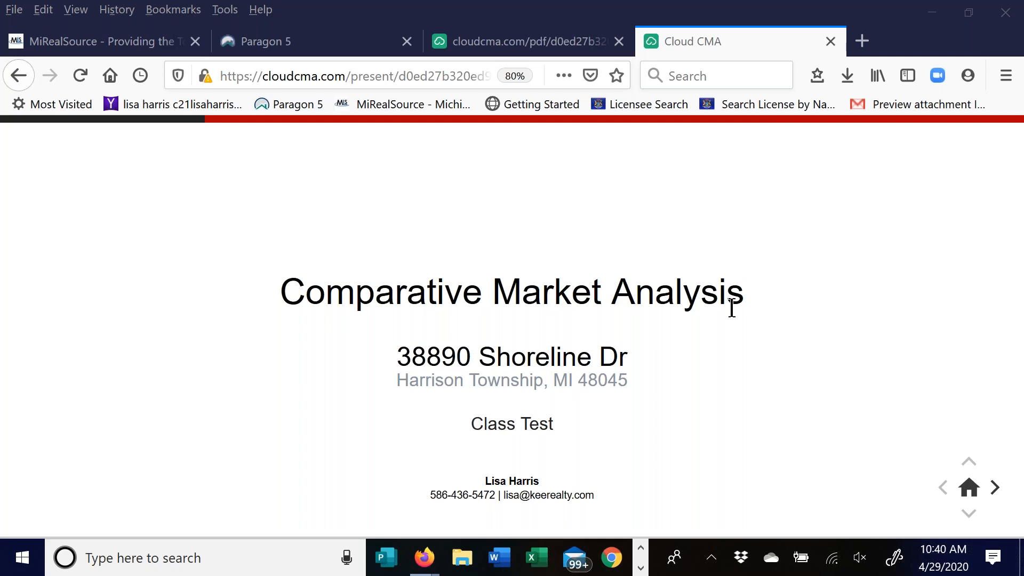
left_click(995, 488)
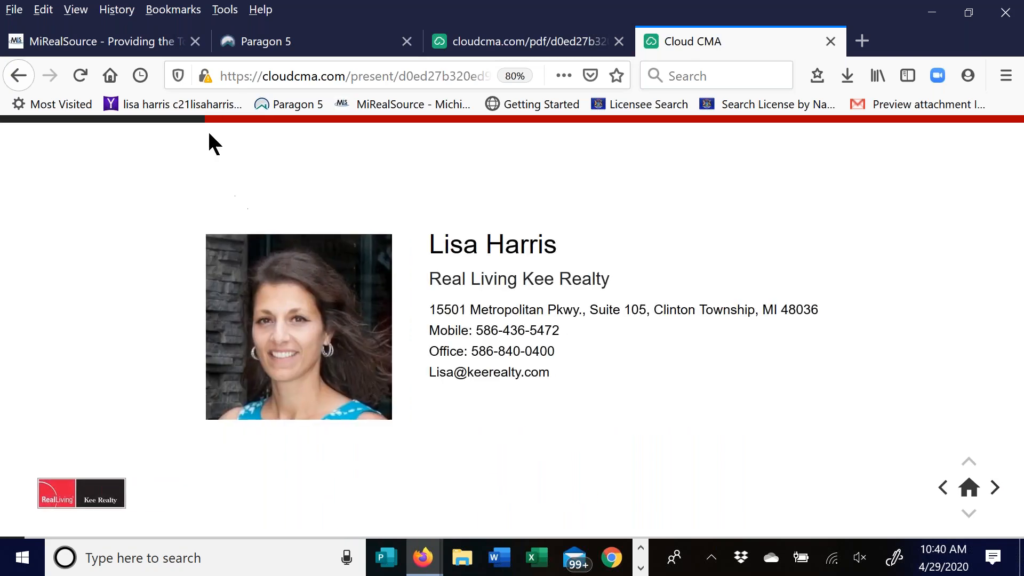
left_click(996, 490)
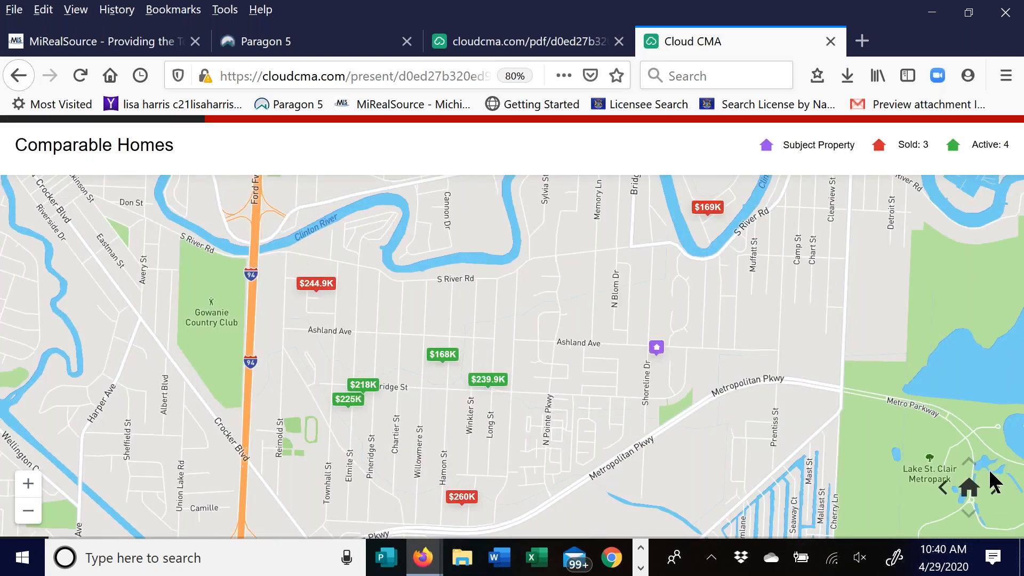
left_click(995, 490)
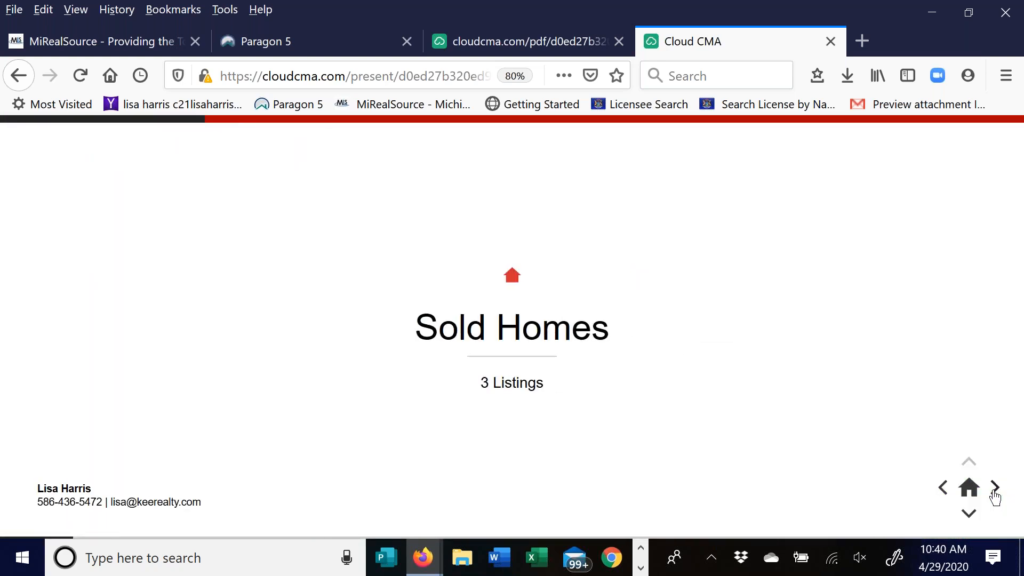
left_click(966, 515)
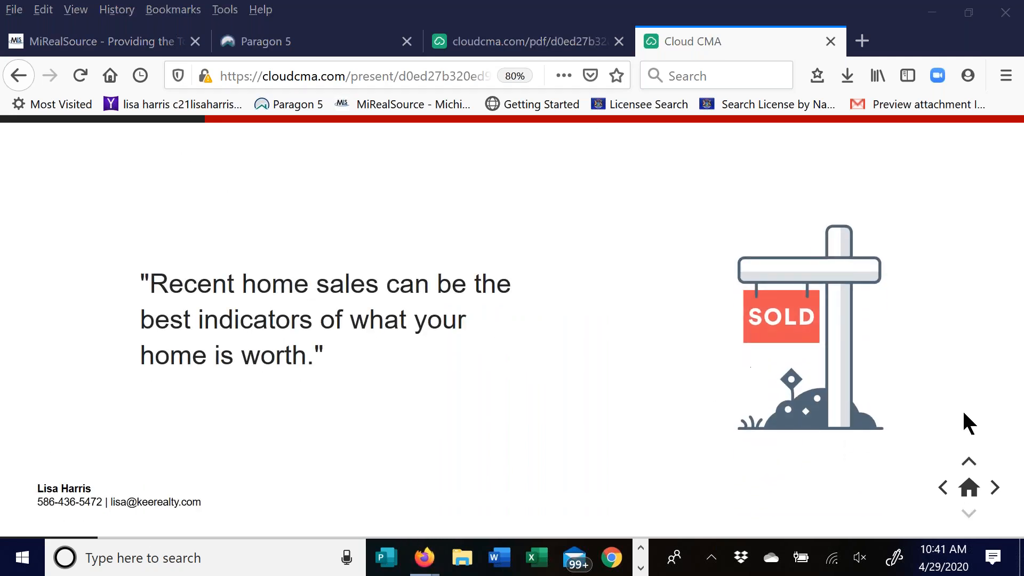
left_click(993, 489)
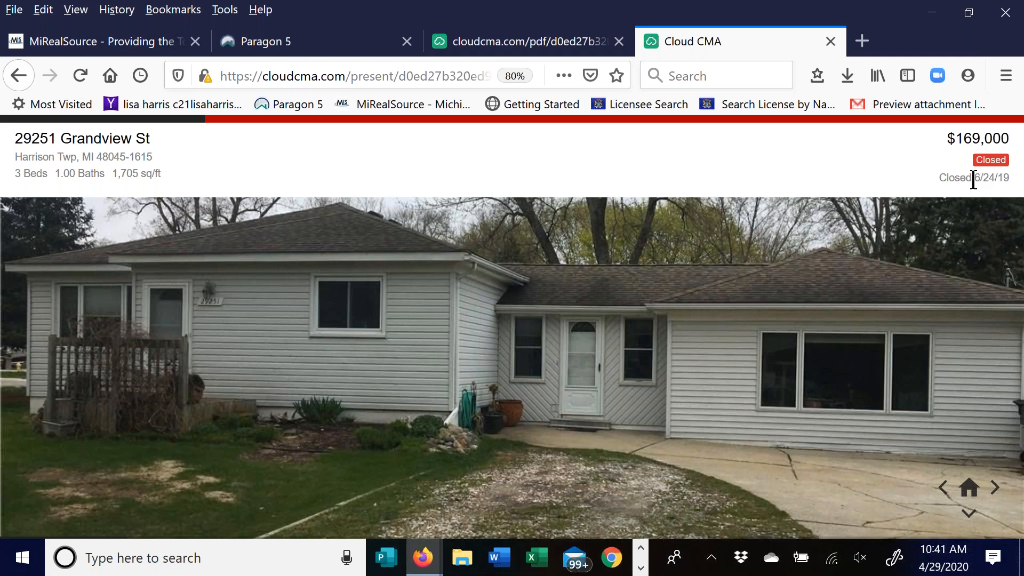
- View the photo grids of the Grandview and Santose sold listings
left_click(969, 517)
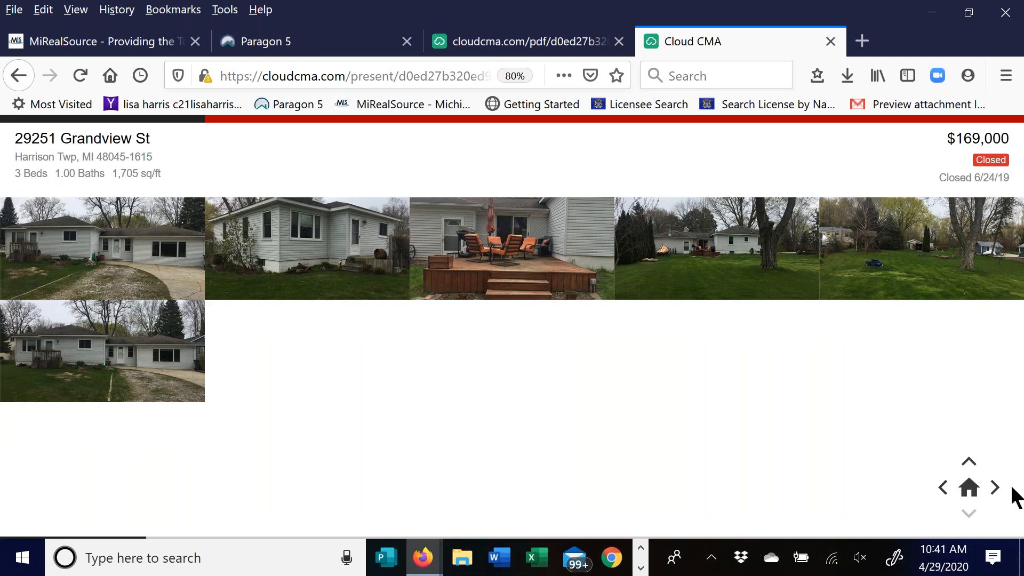
left_click(993, 488)
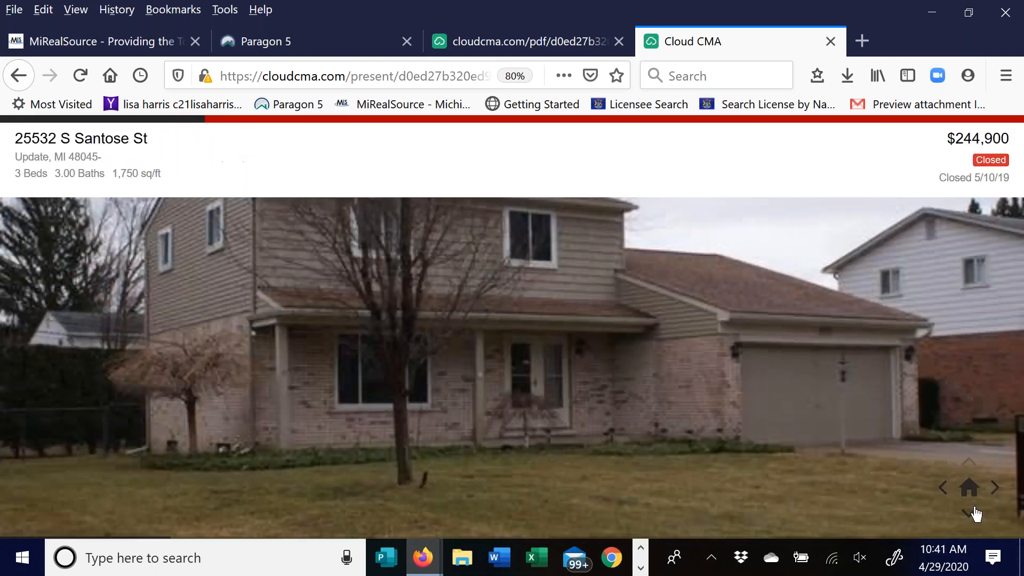
left_click(970, 518)
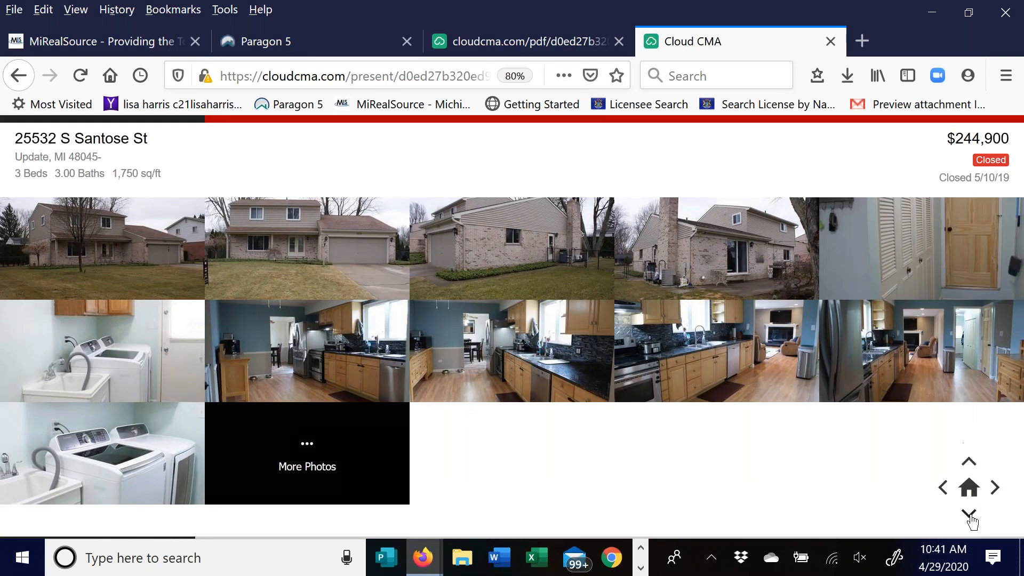
left_click(970, 517)
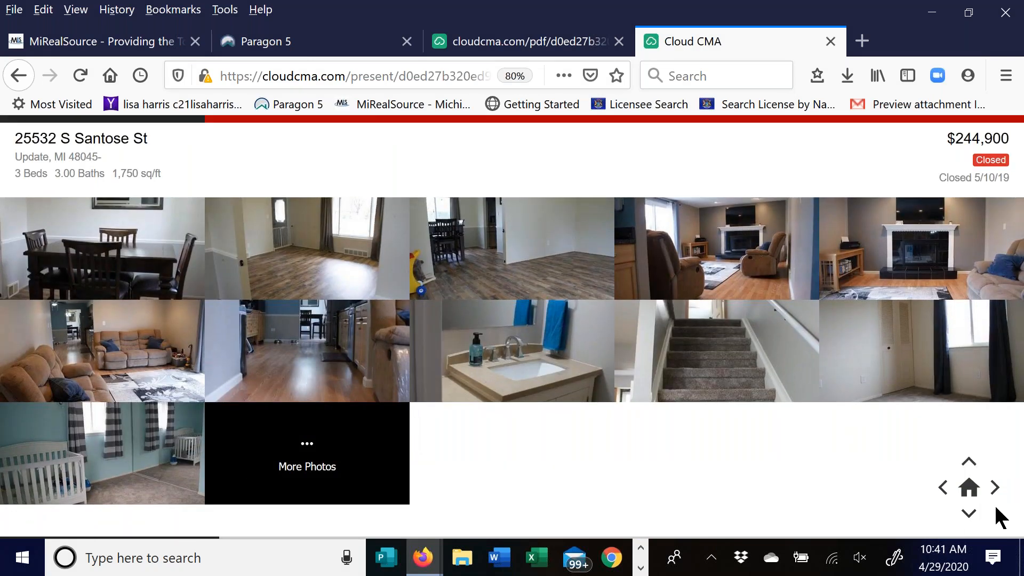
left_click(971, 515)
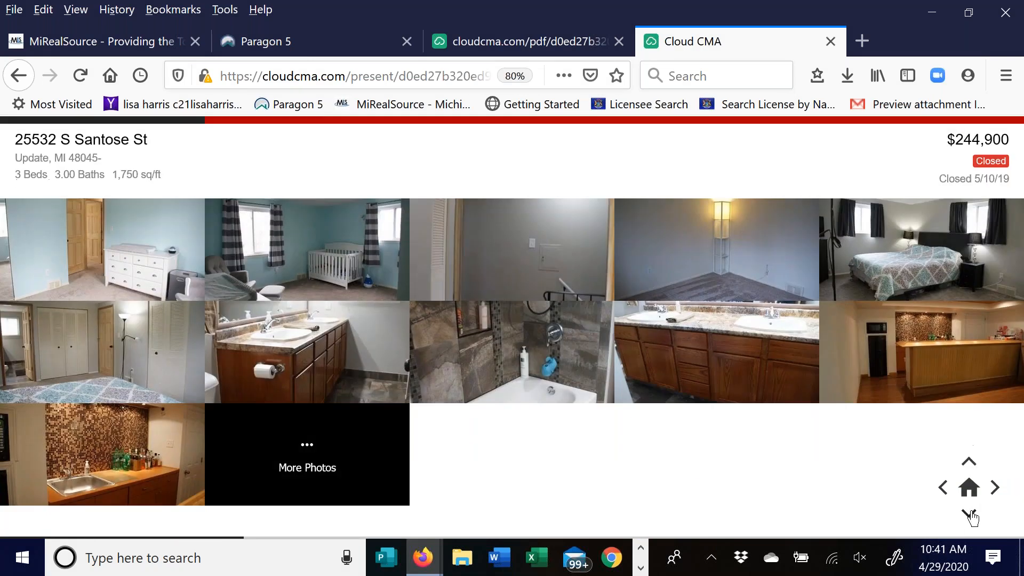
left_click(970, 516)
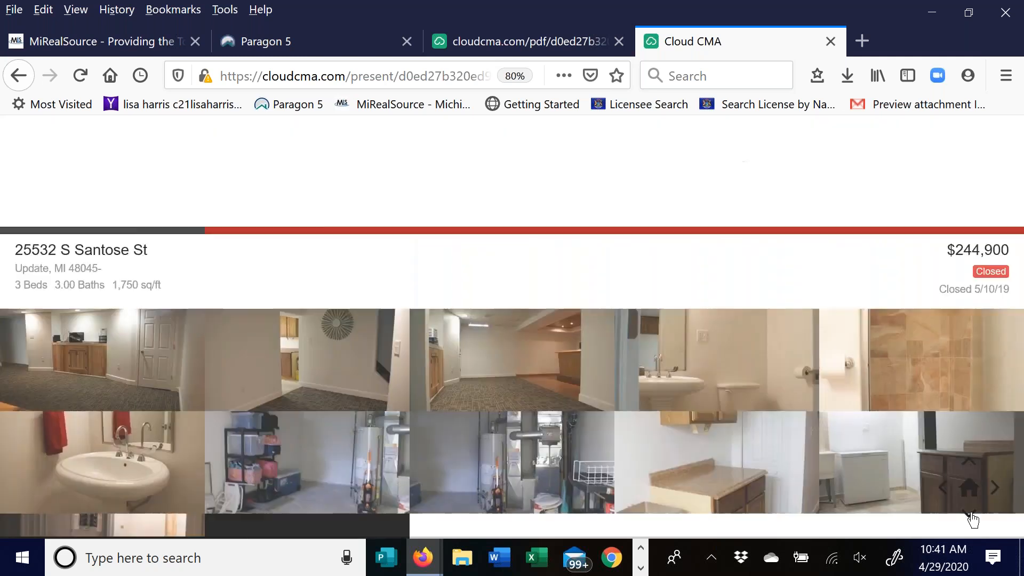
left_click(970, 516)
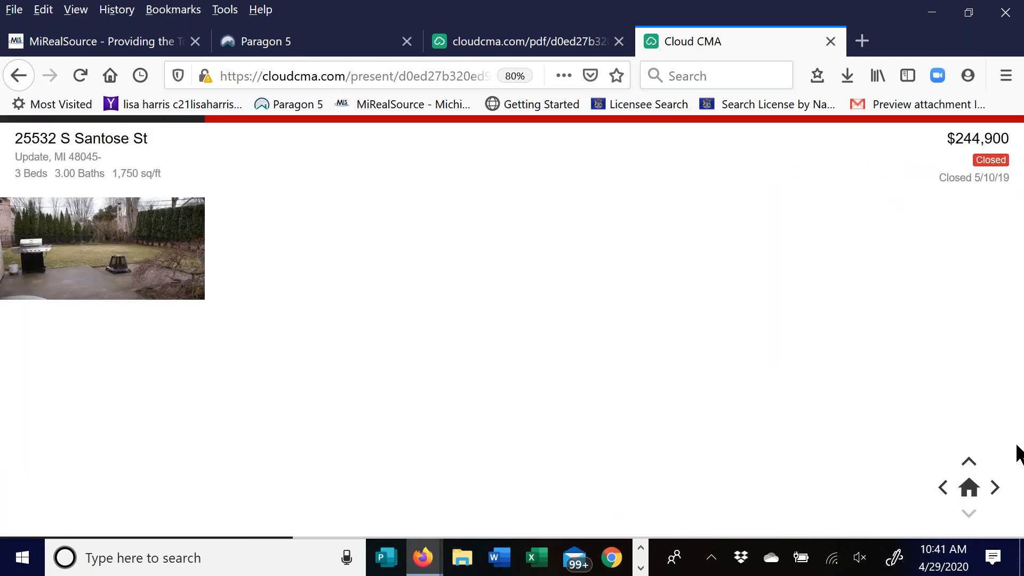
- Move past the Winkler Street listing through the Active Homes listings to the comparables average
left_click(996, 487)
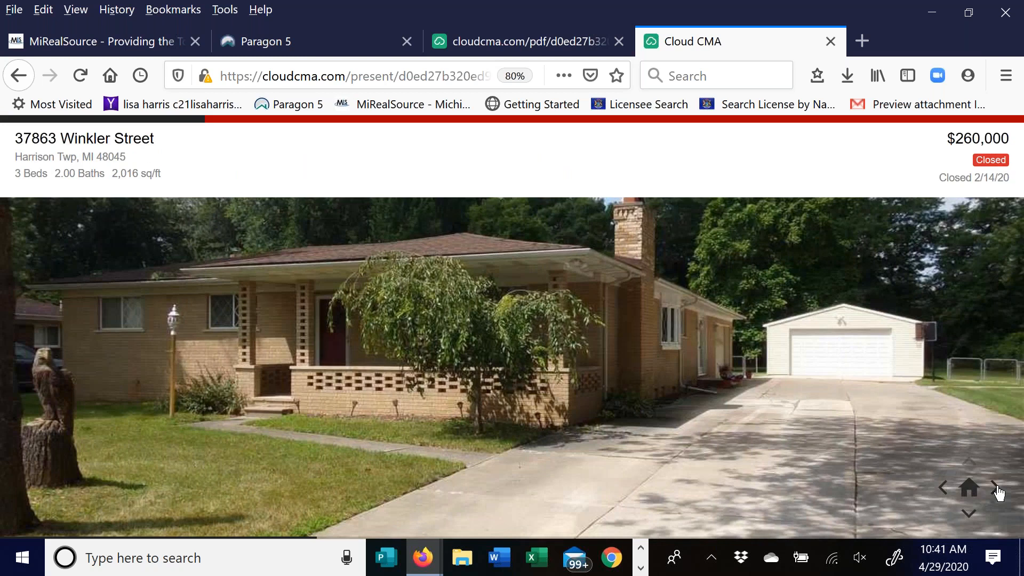
left_click(996, 488)
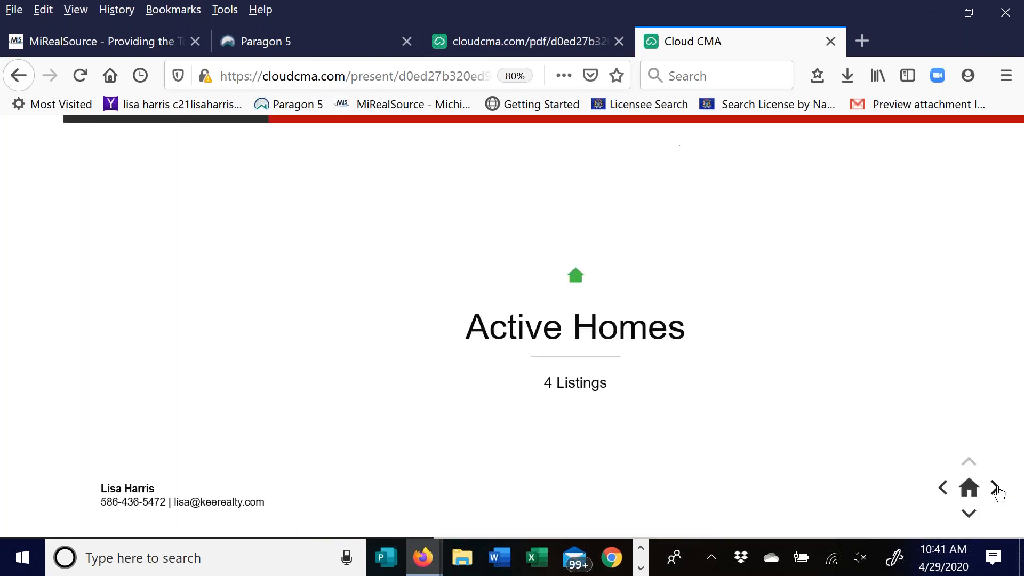
left_click(996, 488)
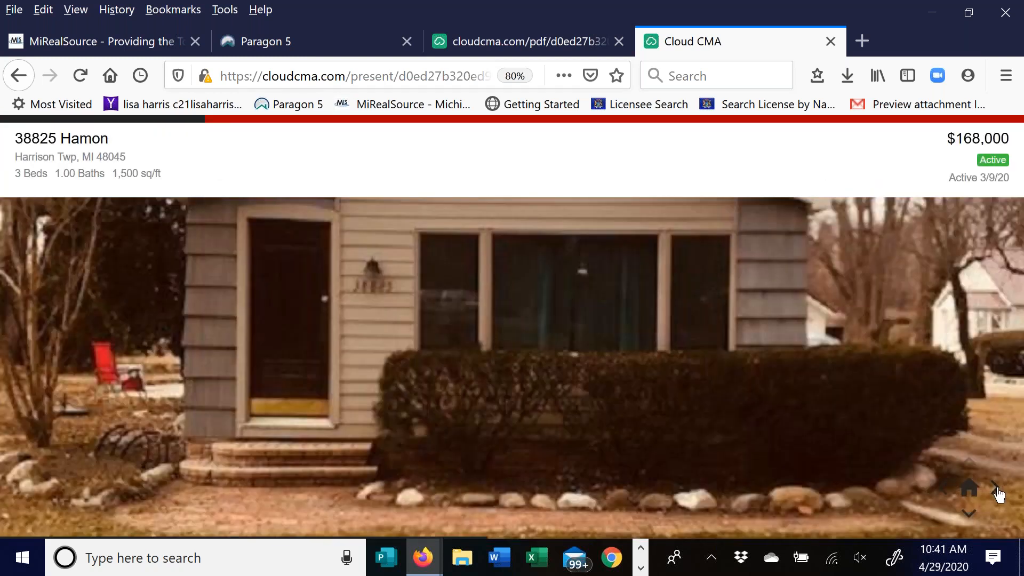
left_click(996, 487)
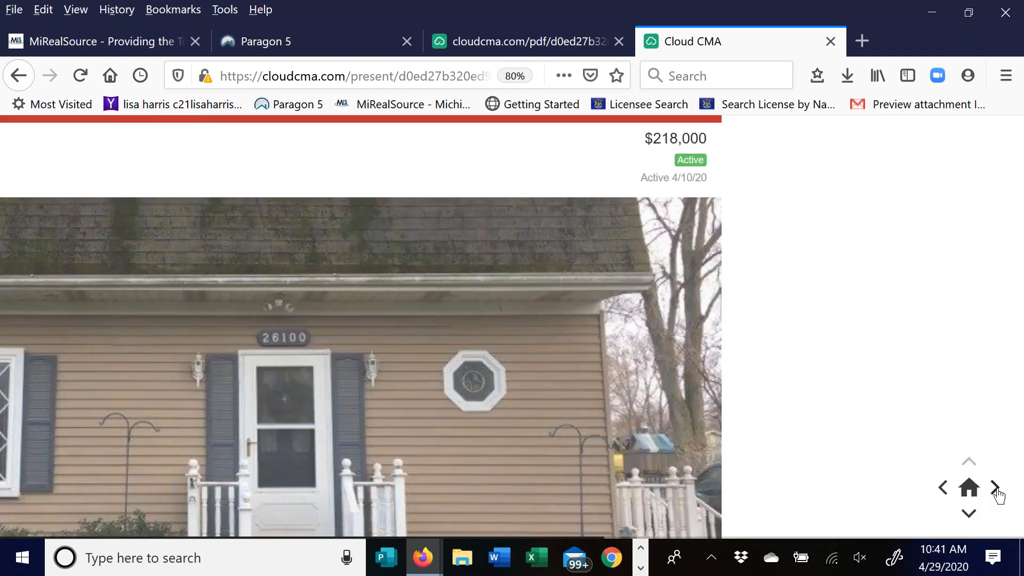
left_click(996, 487)
left_click(996, 487)
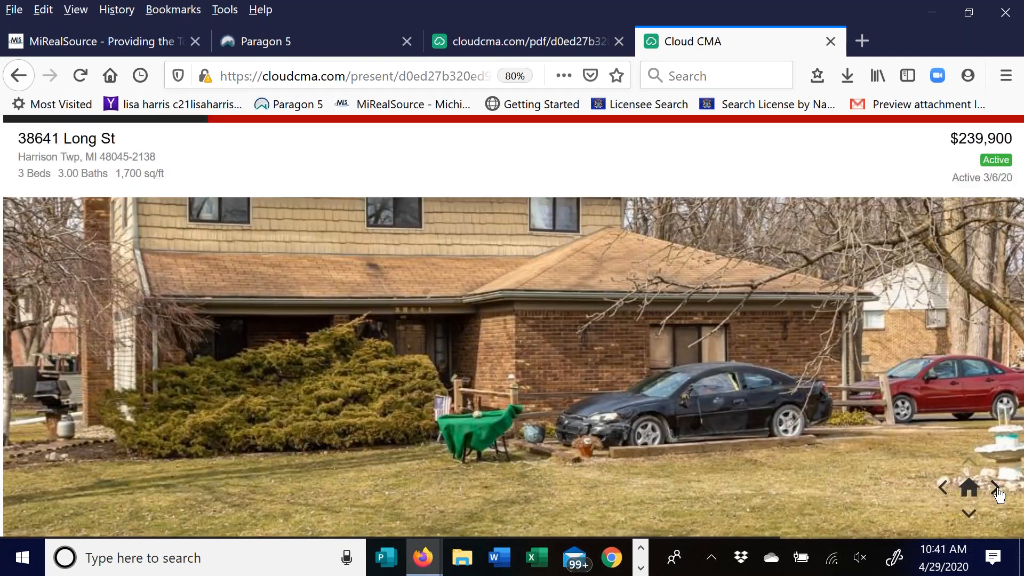
left_click(997, 487)
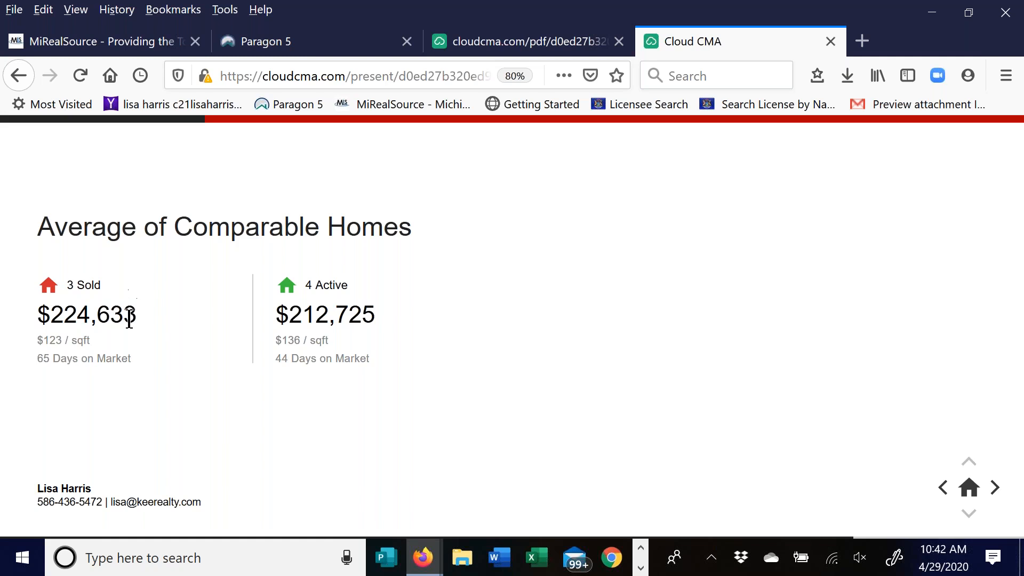
- Advance through sold-homes analysis, suggested list price and next steps to Thank You, then focus the email field
left_click(995, 495)
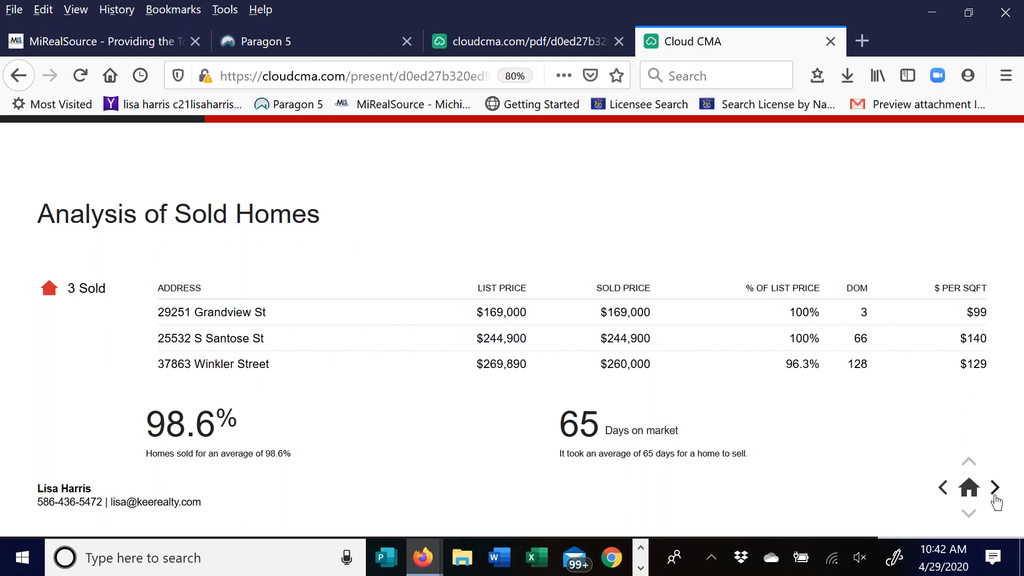
left_click(995, 495)
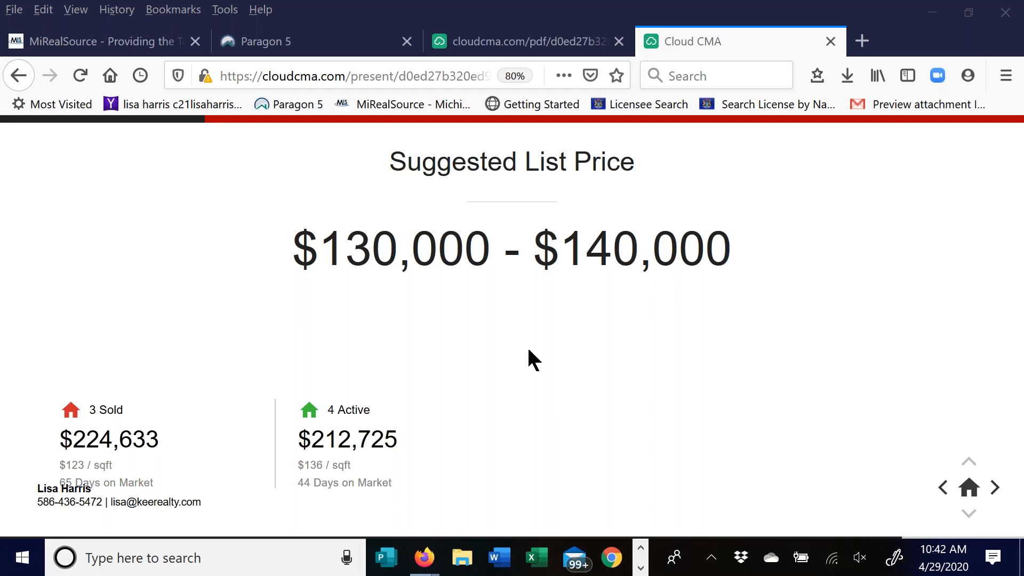
left_click(995, 488)
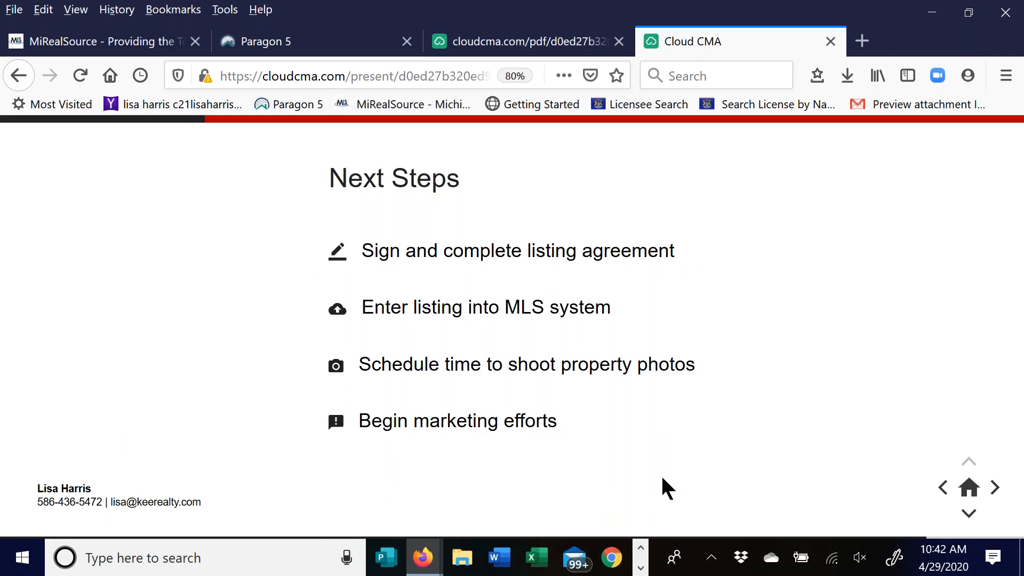
left_click(995, 487)
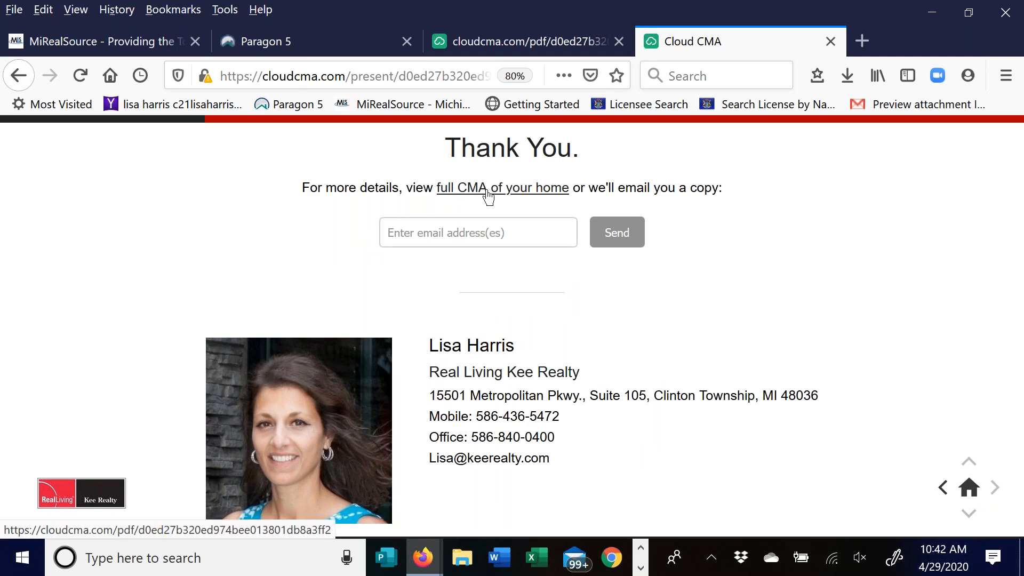
left_click(412, 240)
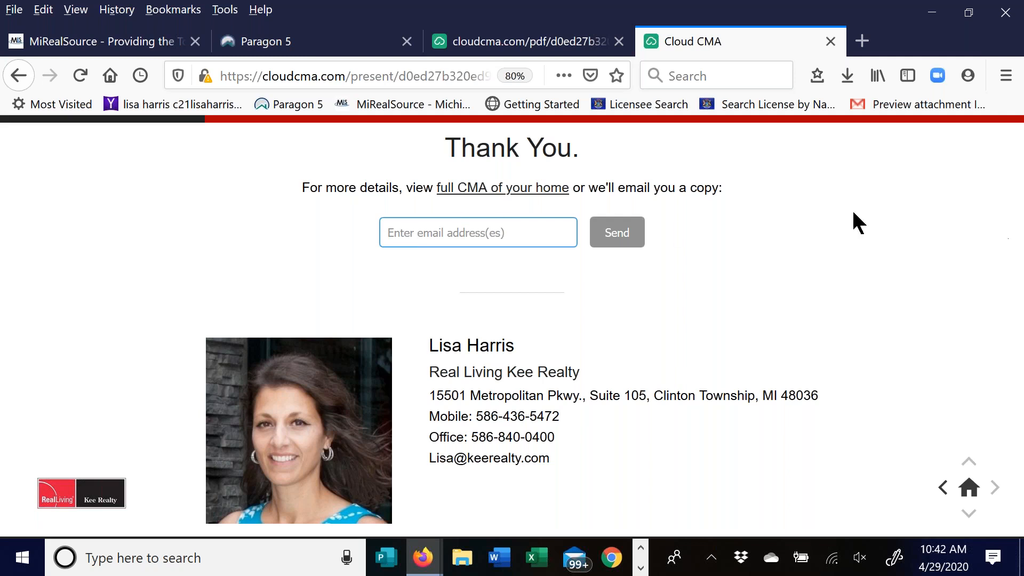
- Return to the CMA Reports window and open the Class Test card's '...' options menu
left_click(418, 558)
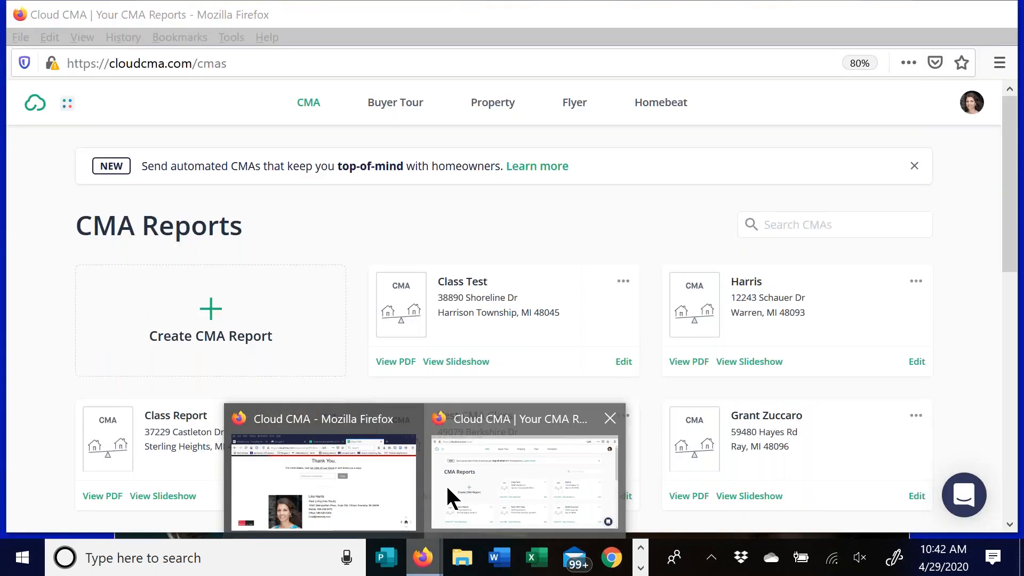
left_click(446, 485)
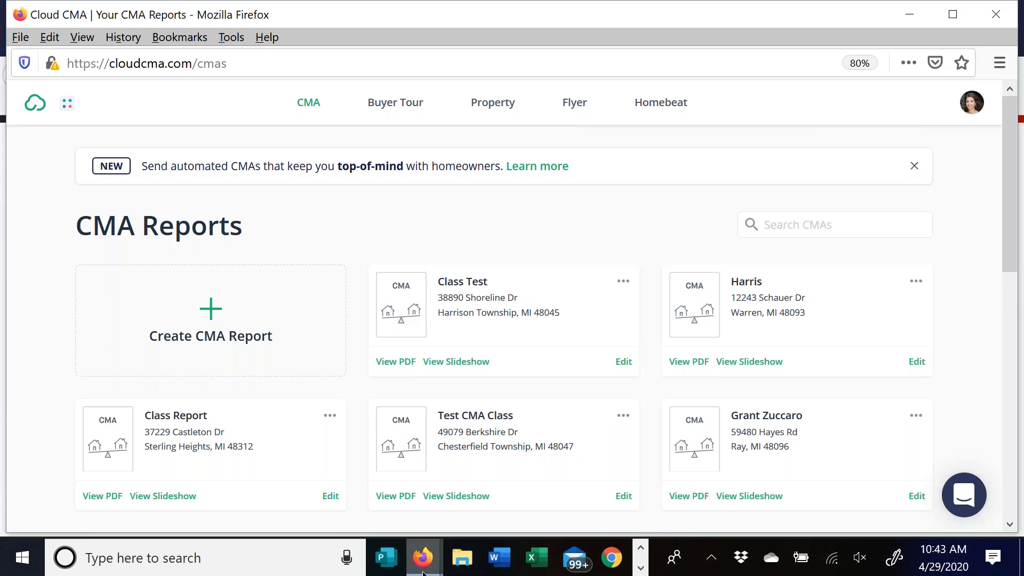
mouse_move(423, 572)
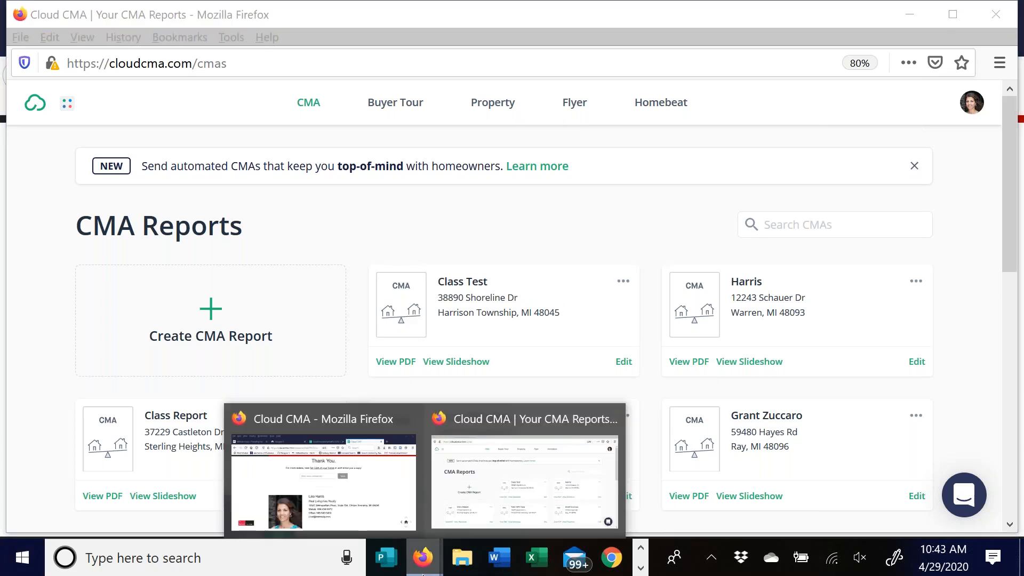
left_click(541, 455)
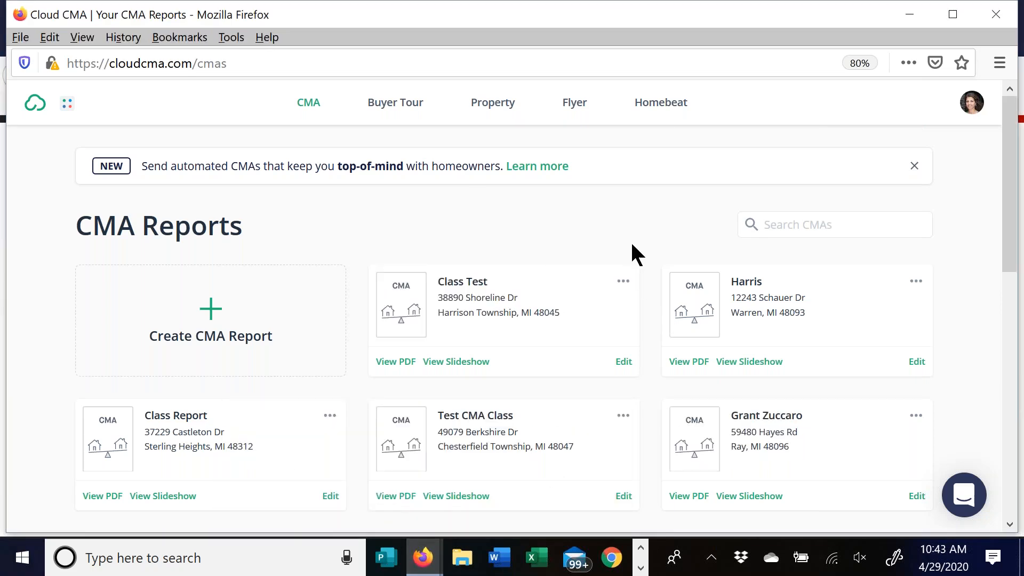
left_click(623, 285)
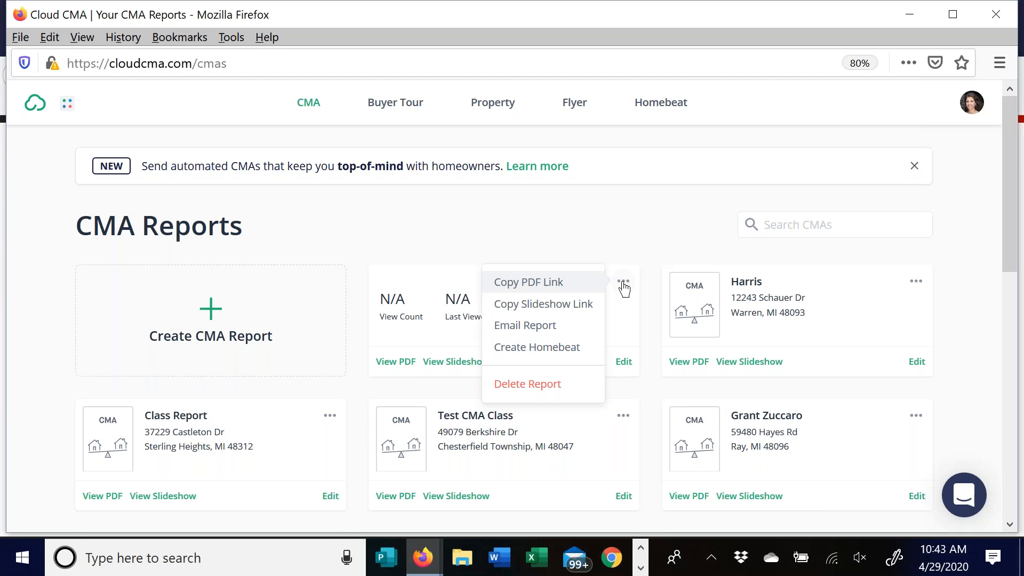
- Start an Email Report for Class Test with both PDF and Slideshow links, then close it unsent
left_click(538, 328)
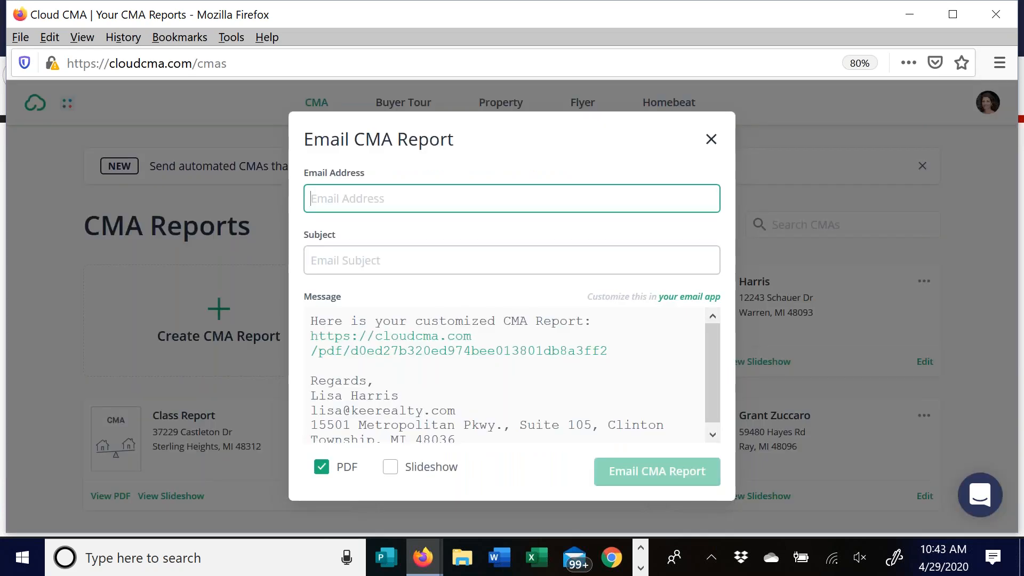
left_click(347, 204)
left_click(538, 163)
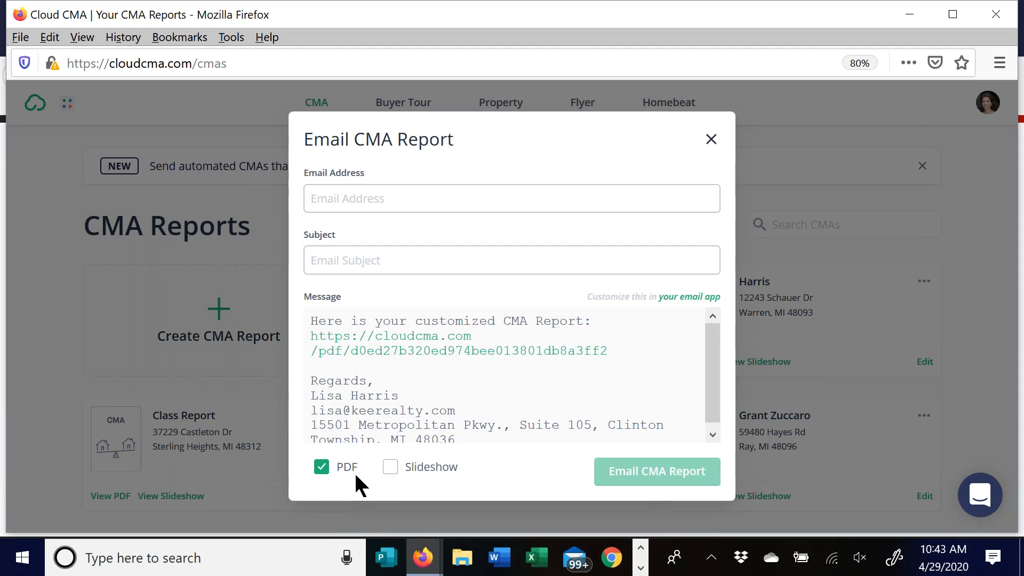
left_click(389, 468)
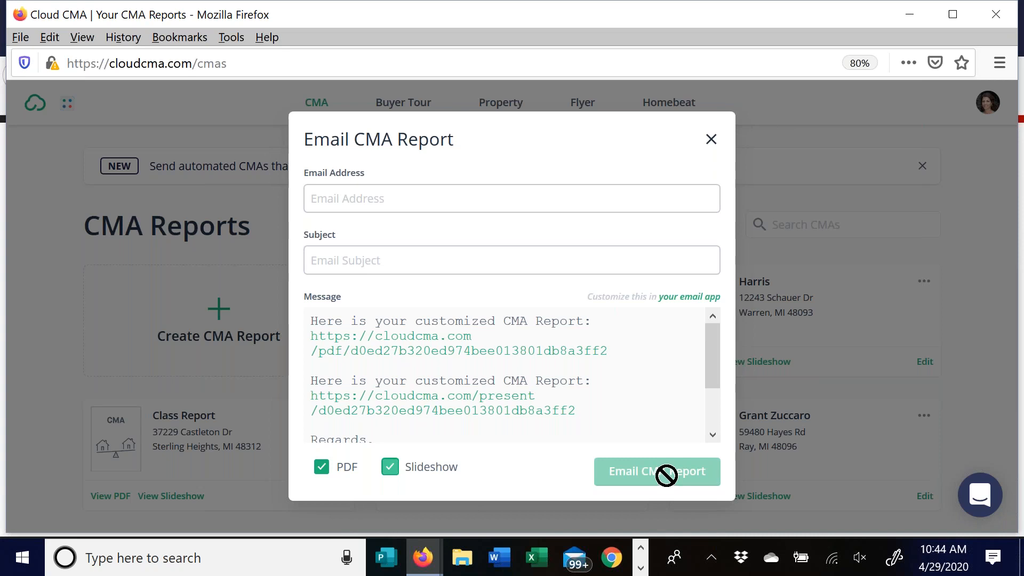
left_click(712, 140)
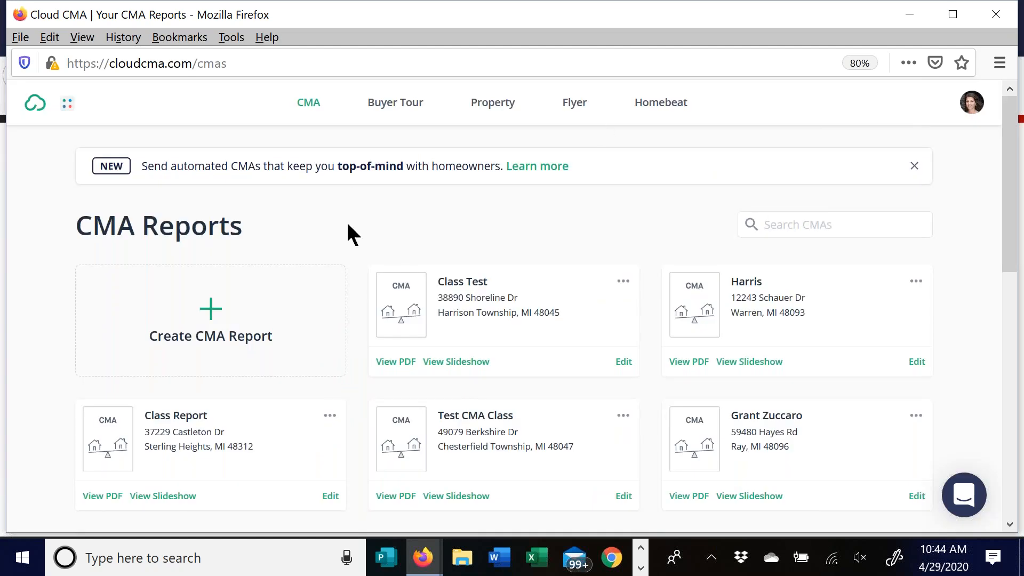
- Open Class Test for editing, review its comparables' MLS numbers and update the listings
left_click(623, 282)
left_click(624, 363)
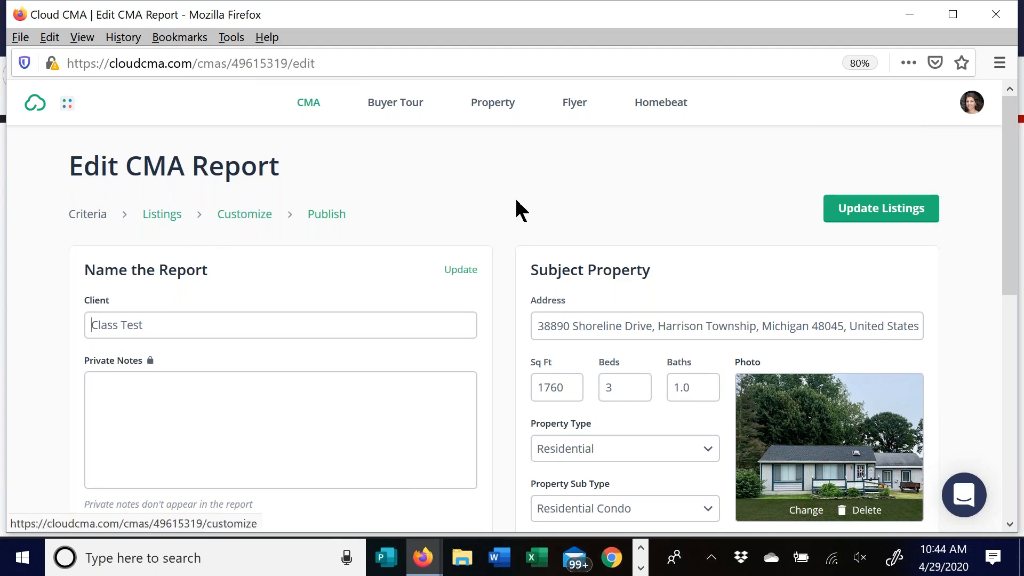
scroll(485, 229, "down", 7)
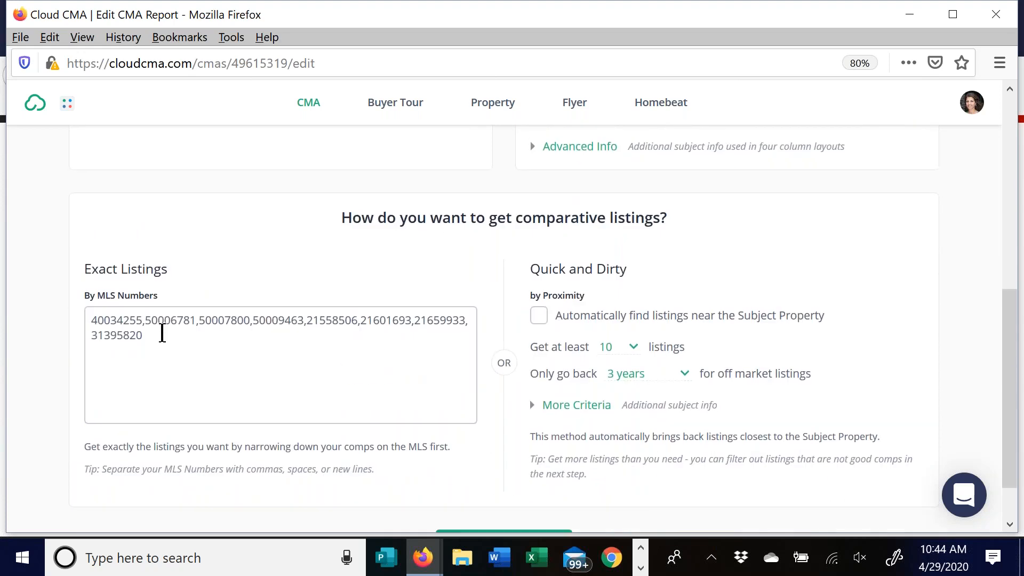
scroll(500, 220, "up", 7)
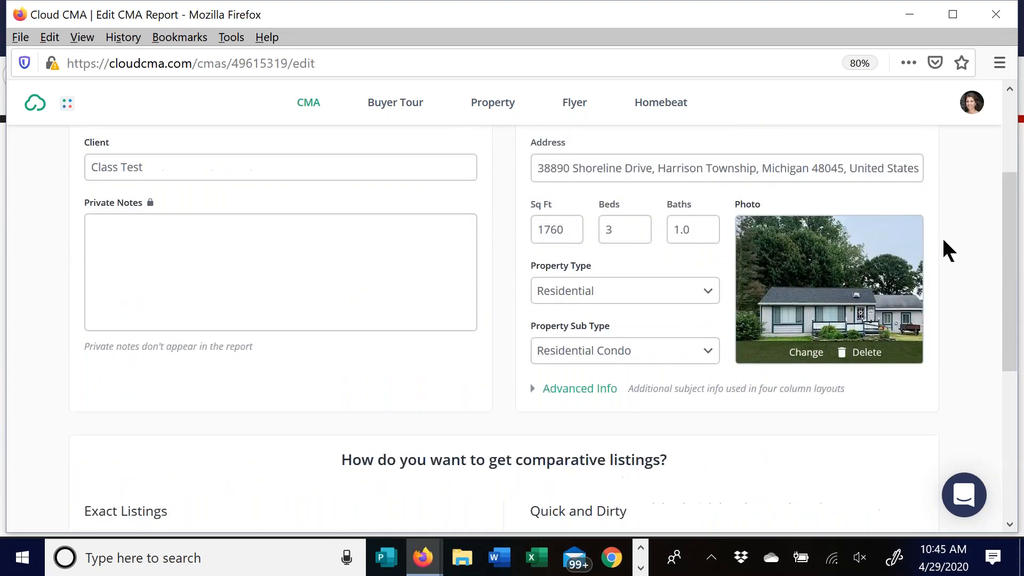
left_click(878, 213)
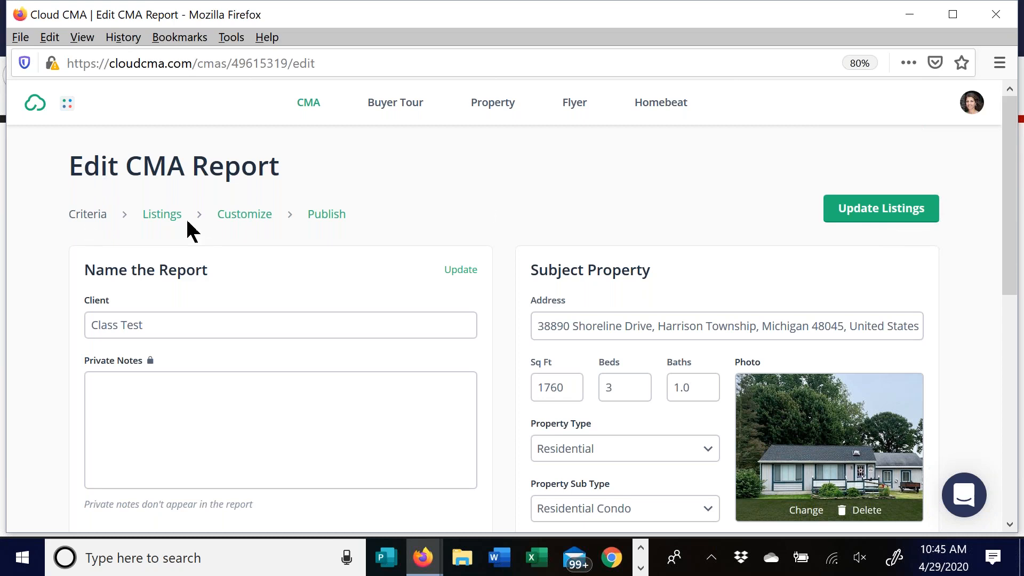
- Go to the Customize step, review the theme and pages, then publish the Class Test report
left_click(235, 220)
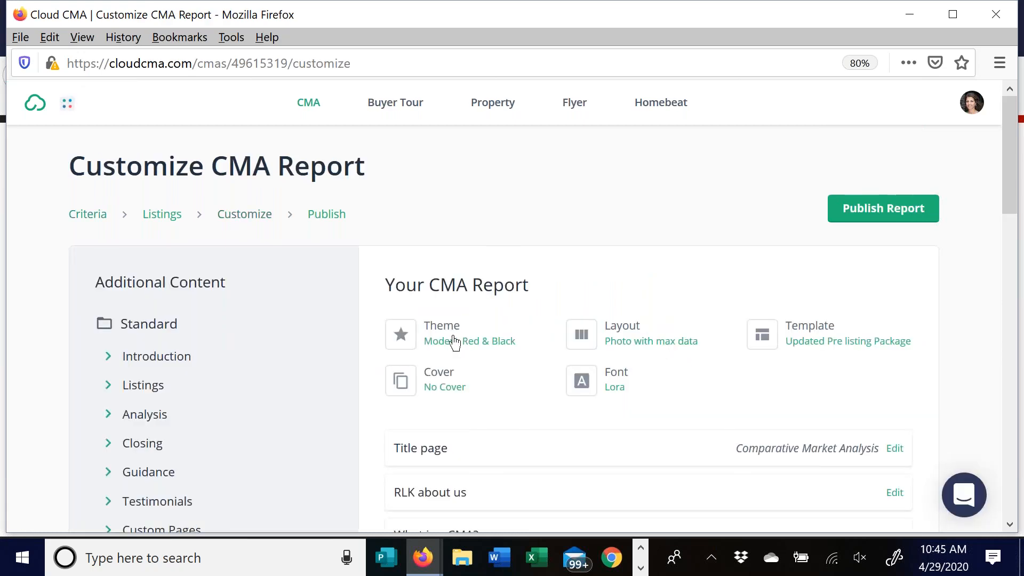
scroll(668, 361, "down", 1)
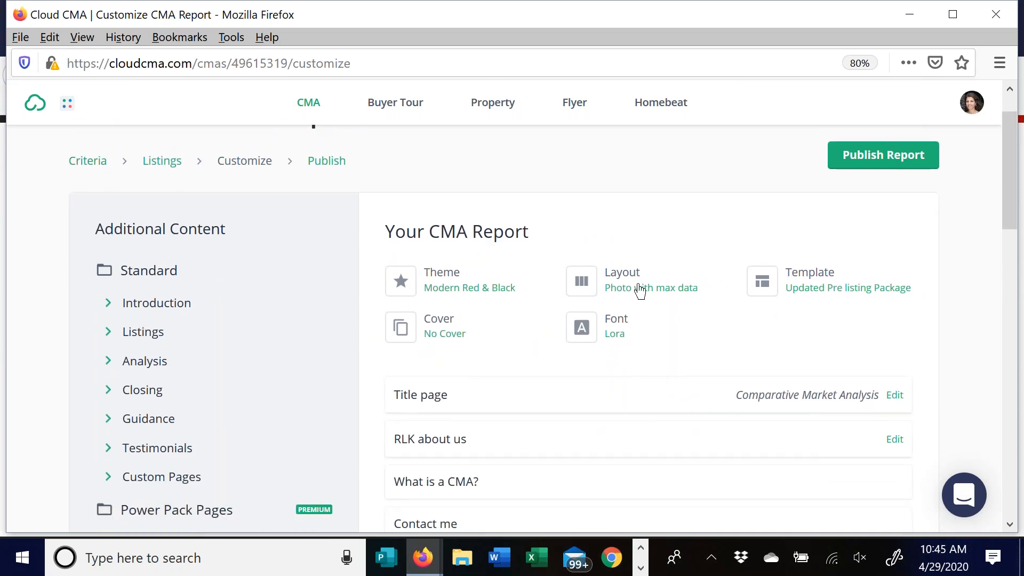
scroll(459, 459, "down", 3)
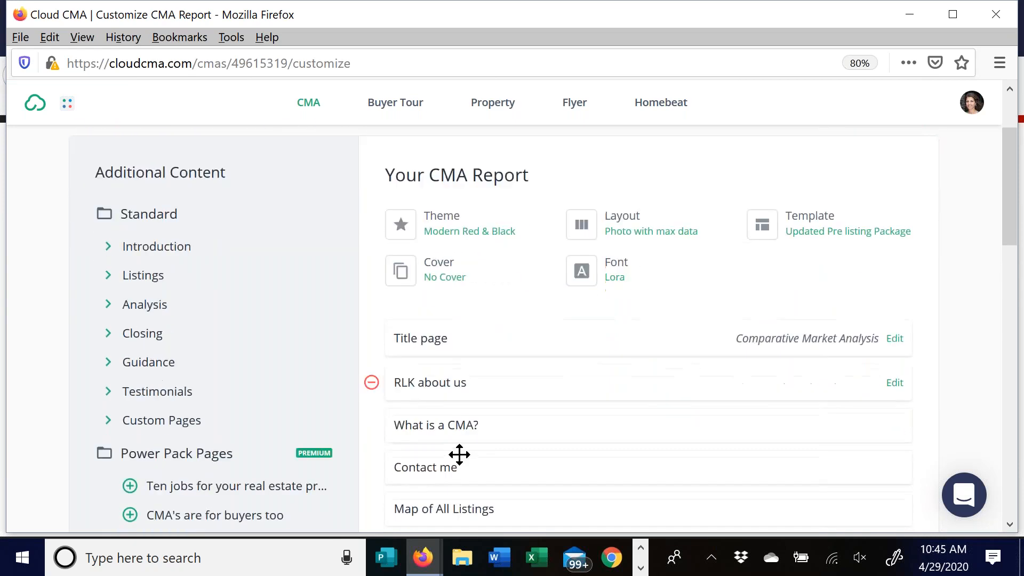
scroll(580, 422, "down", 3)
scroll(580, 421, "up", 6)
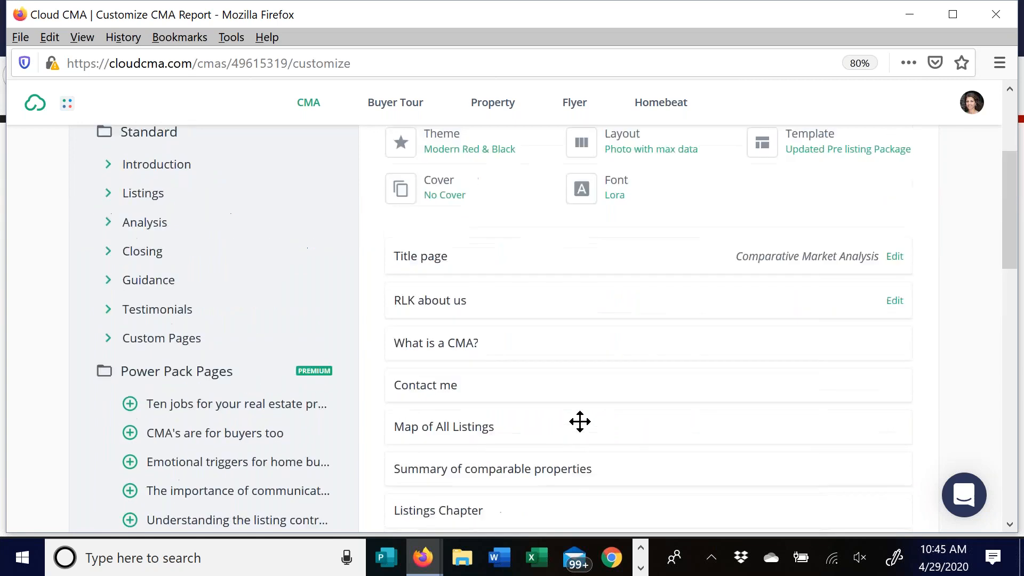
scroll(579, 422, "up", 1)
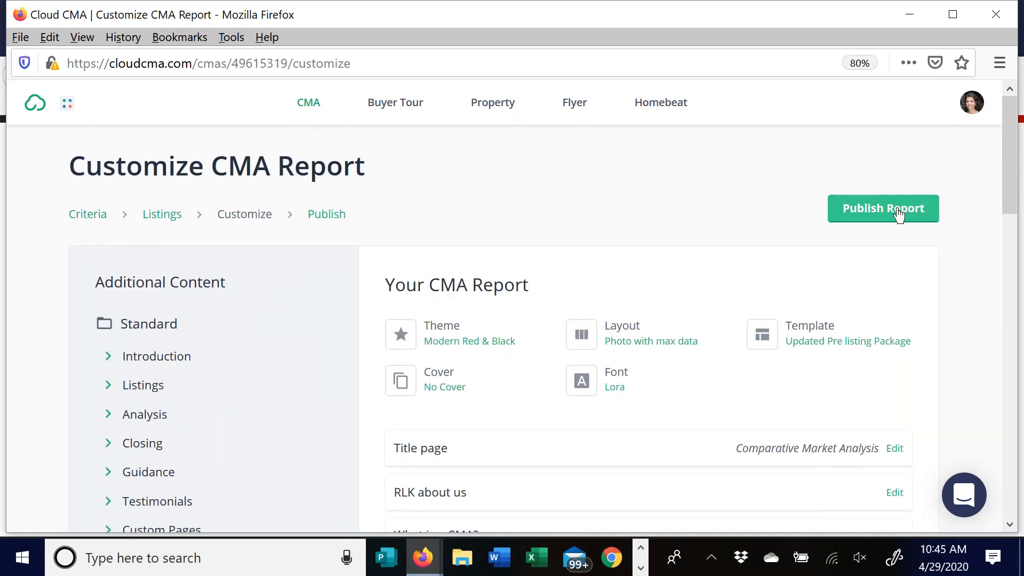
left_click(900, 214)
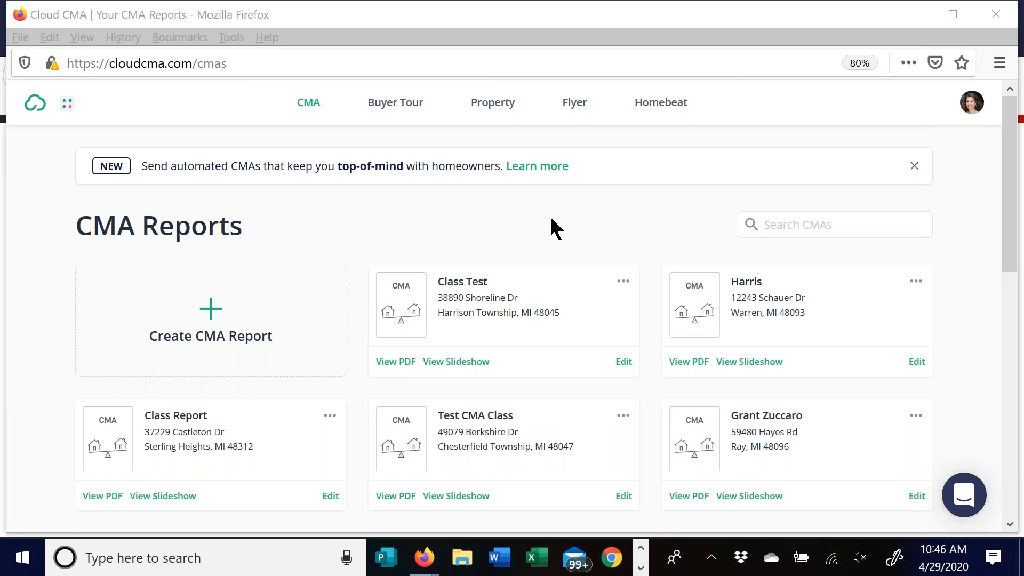
mouse_move(424, 557)
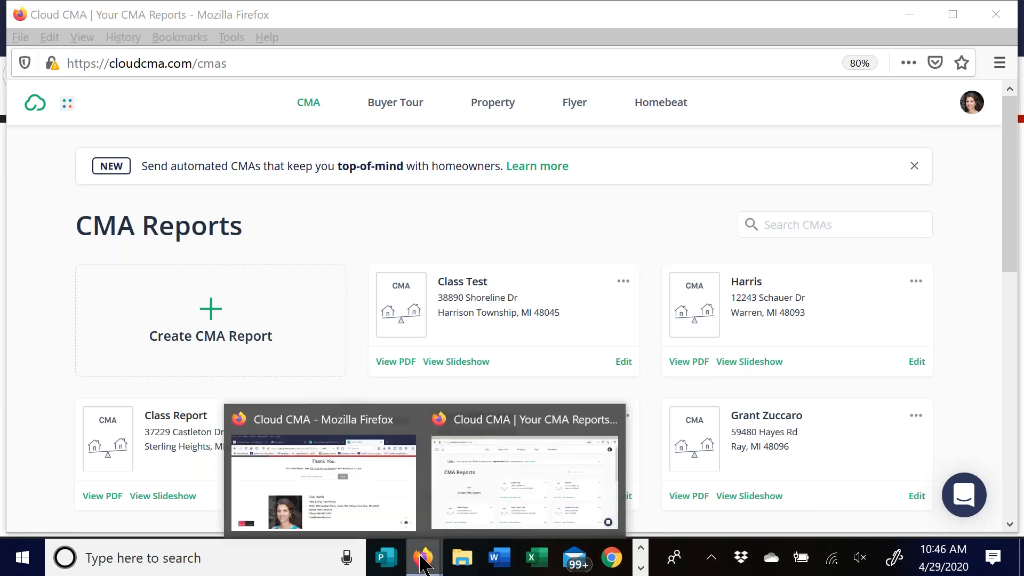
left_click(338, 494)
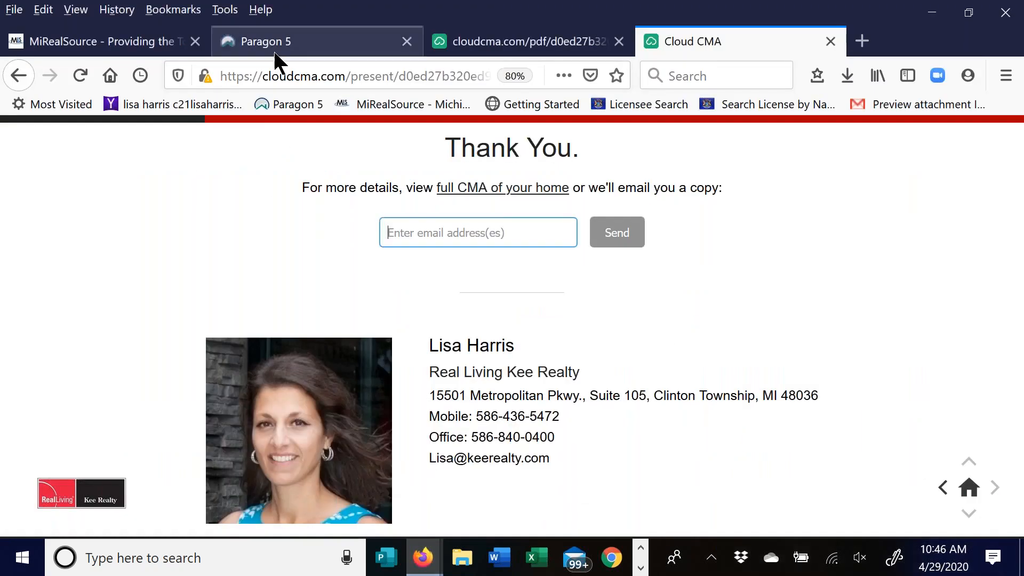
left_click(273, 51)
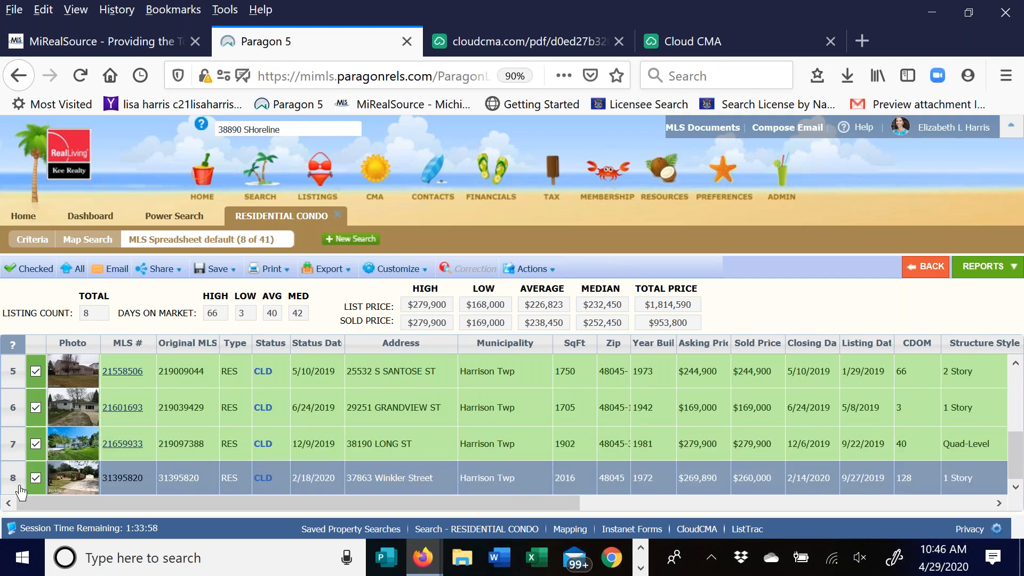
left_click(527, 271)
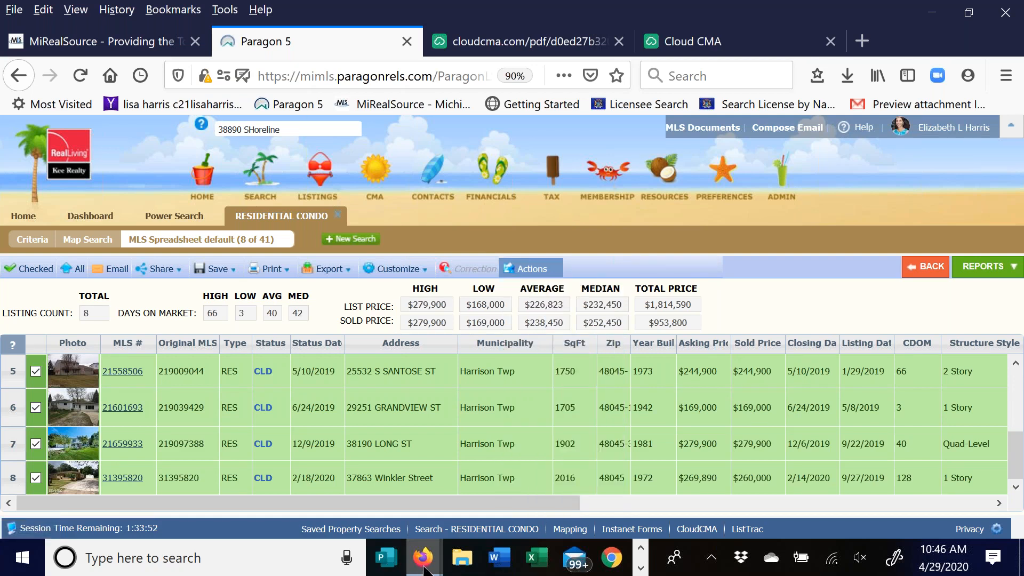
mouse_move(422, 567)
left_click(462, 482)
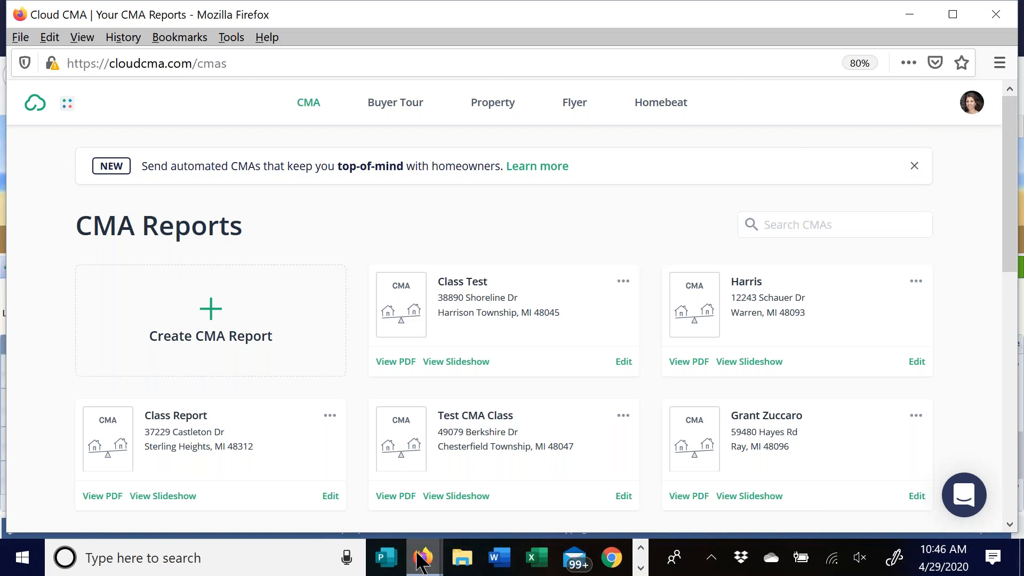
- Return to Cloud CMA and open Account Settings from the account menu
left_click(433, 563)
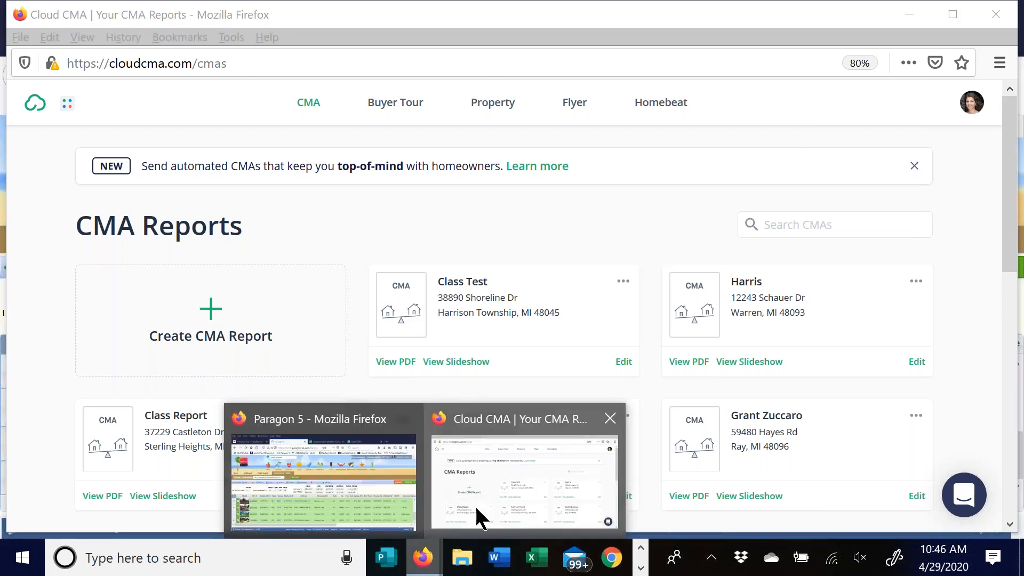
left_click(476, 505)
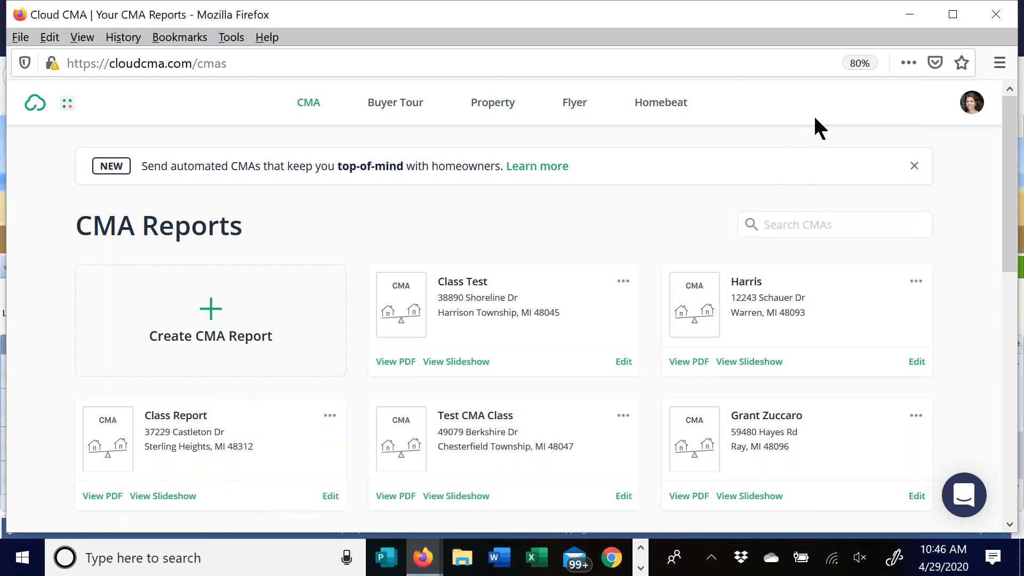
left_click(971, 102)
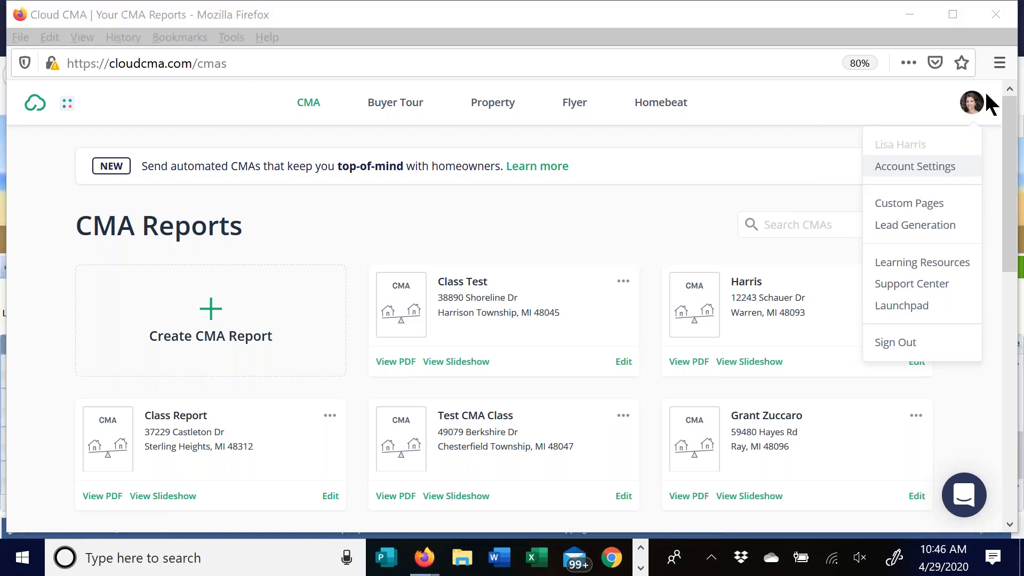
left_click(916, 168)
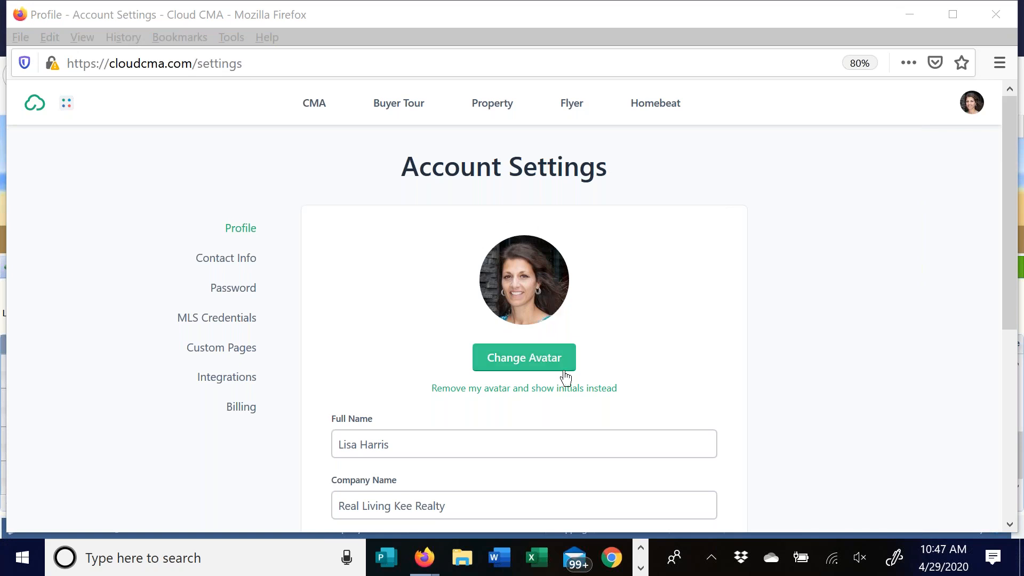
- Start a profile photo upload searching Downloads for 'head', cancel it, and scroll to Company Logo
left_click(527, 361)
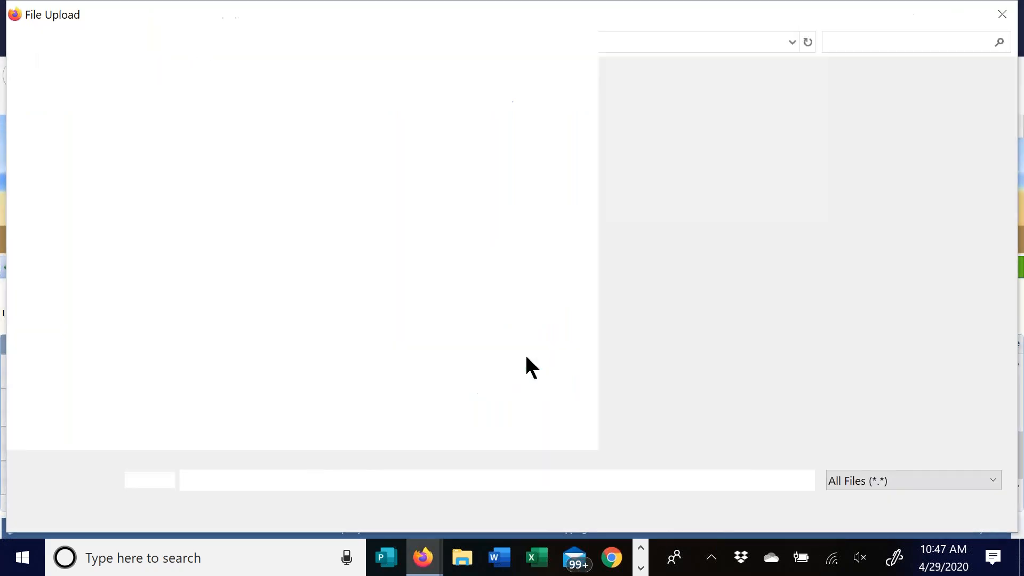
left_click(848, 43)
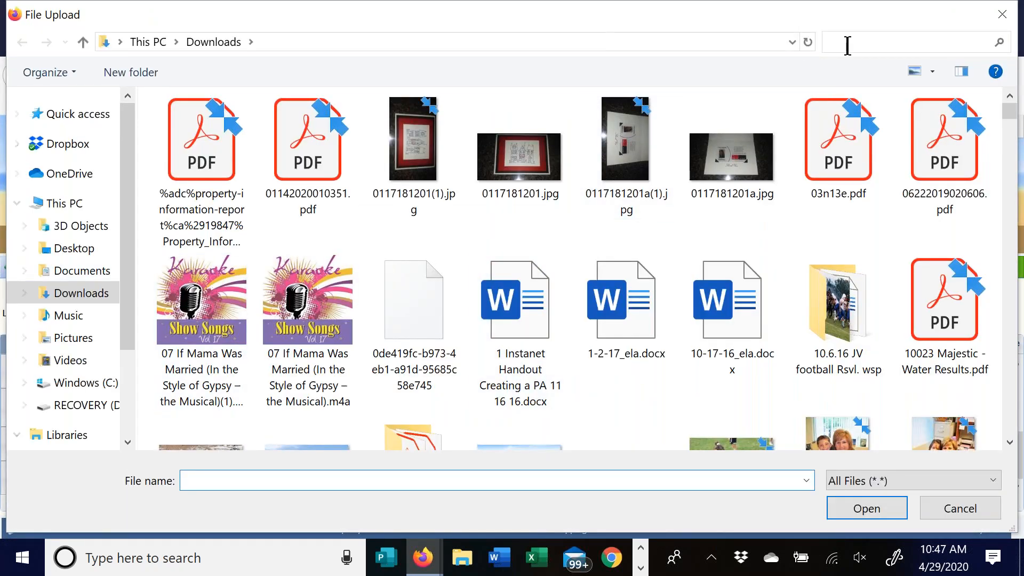
type("hea")
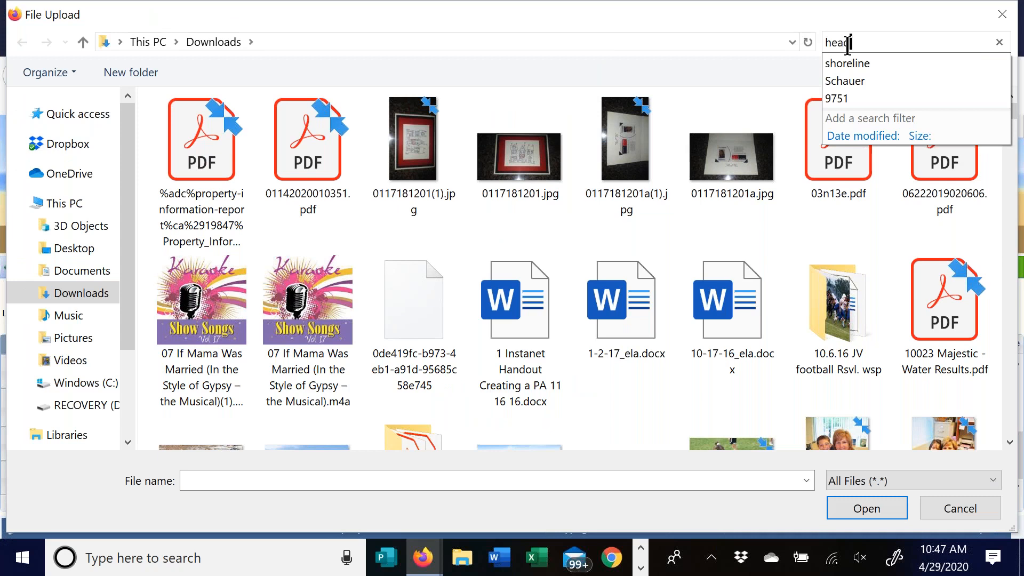
type("d")
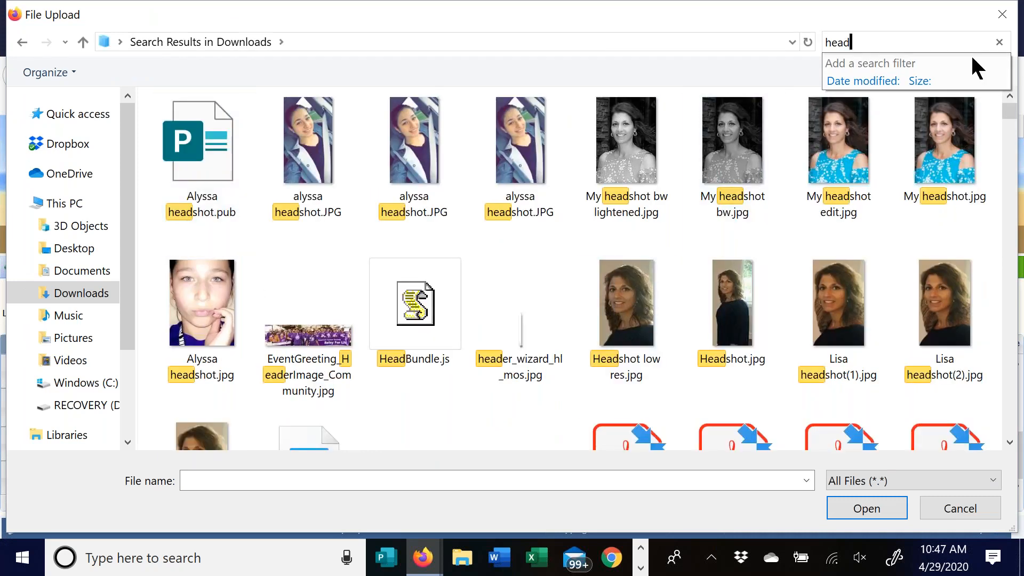
left_click(1003, 15)
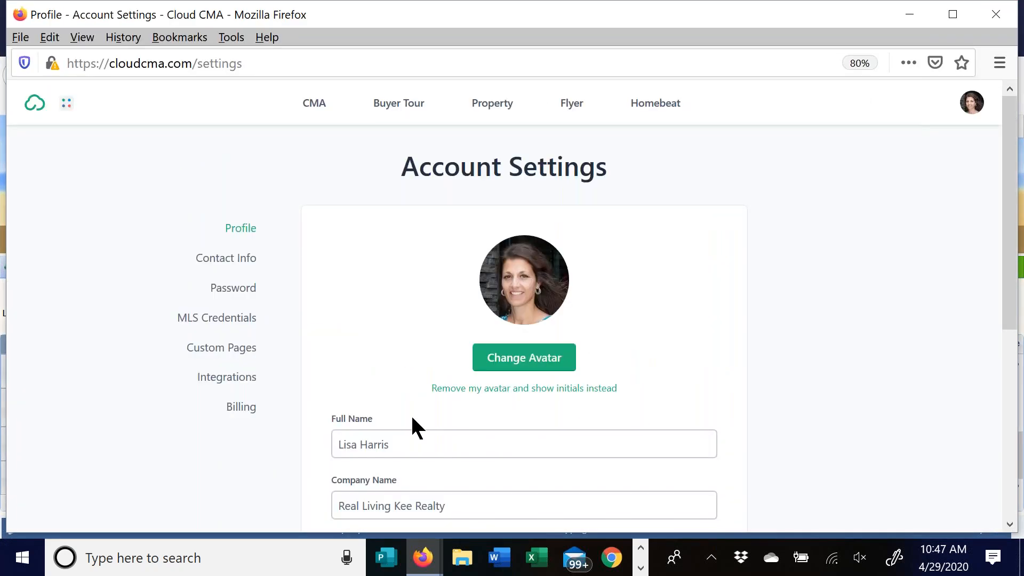
scroll(656, 299, "down", 3)
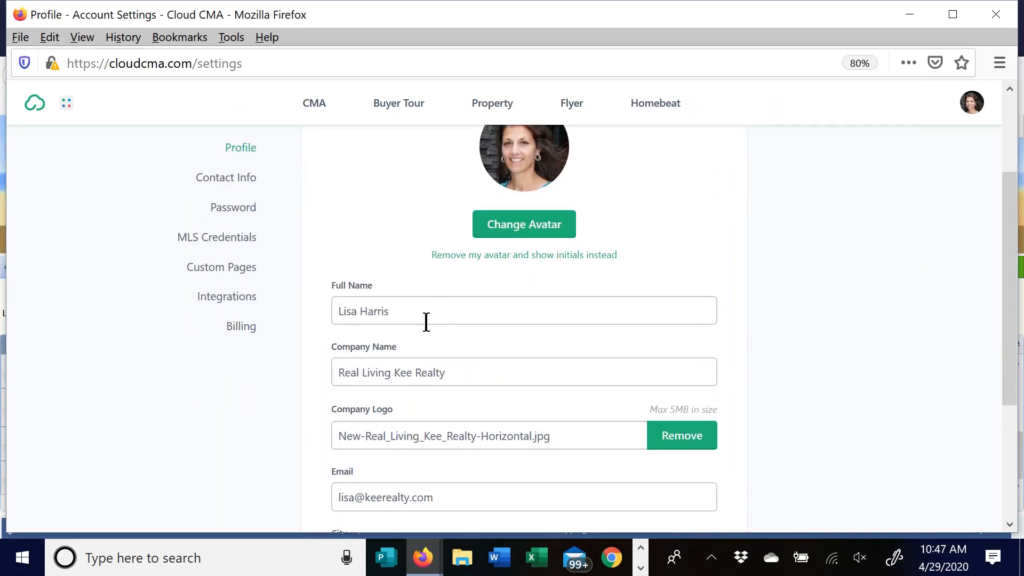
scroll(502, 364, "down", 2)
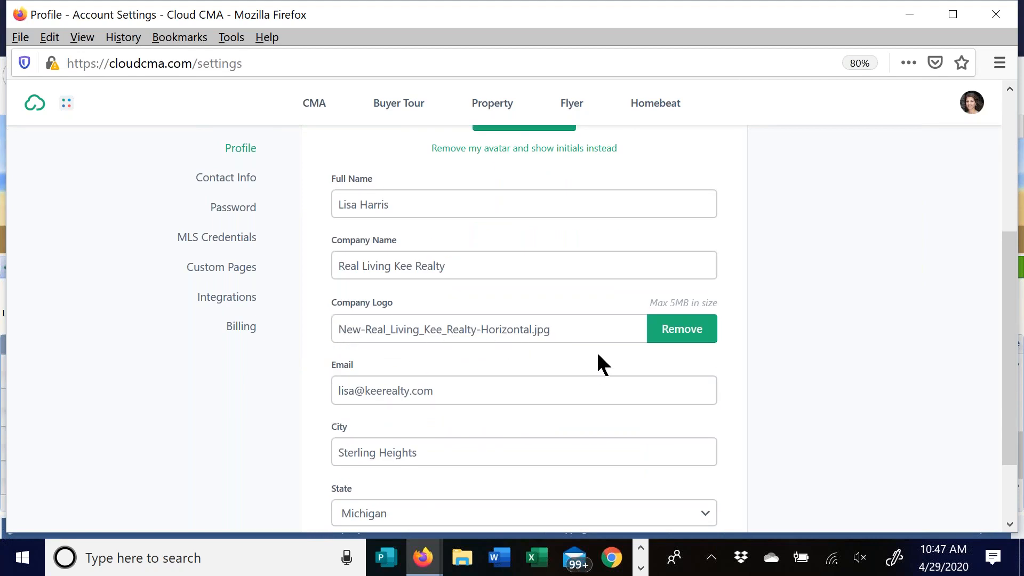
- Look in Downloads for a 'logo' file, then cancel and keep the current company logo
left_click(572, 326)
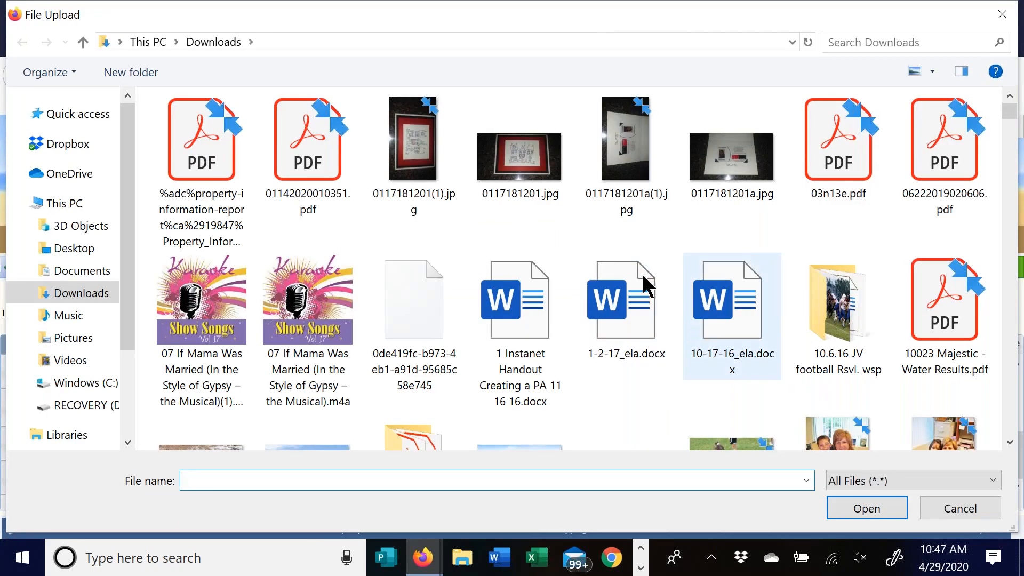
left_click(875, 41)
type("logo")
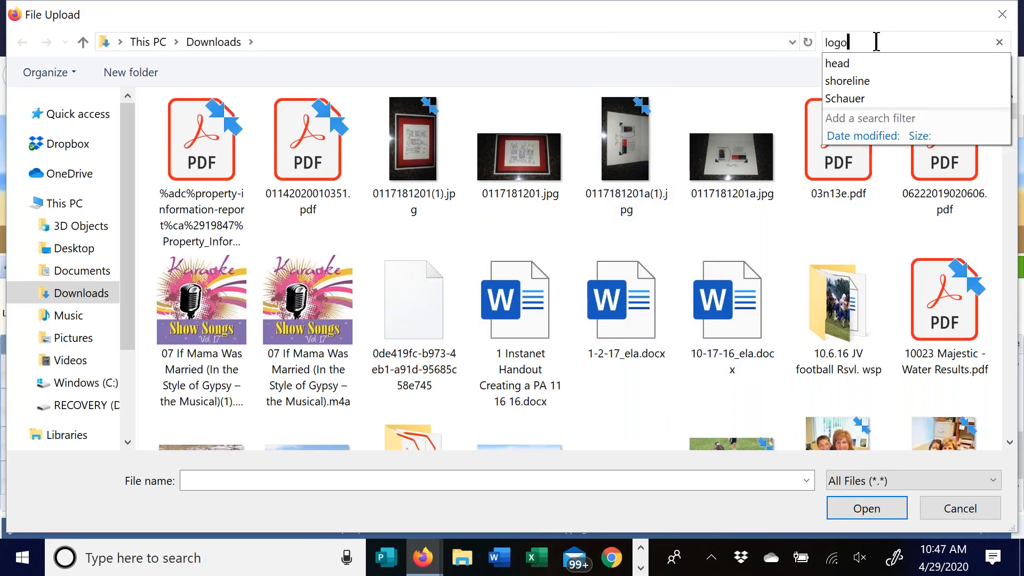
left_click(1000, 14)
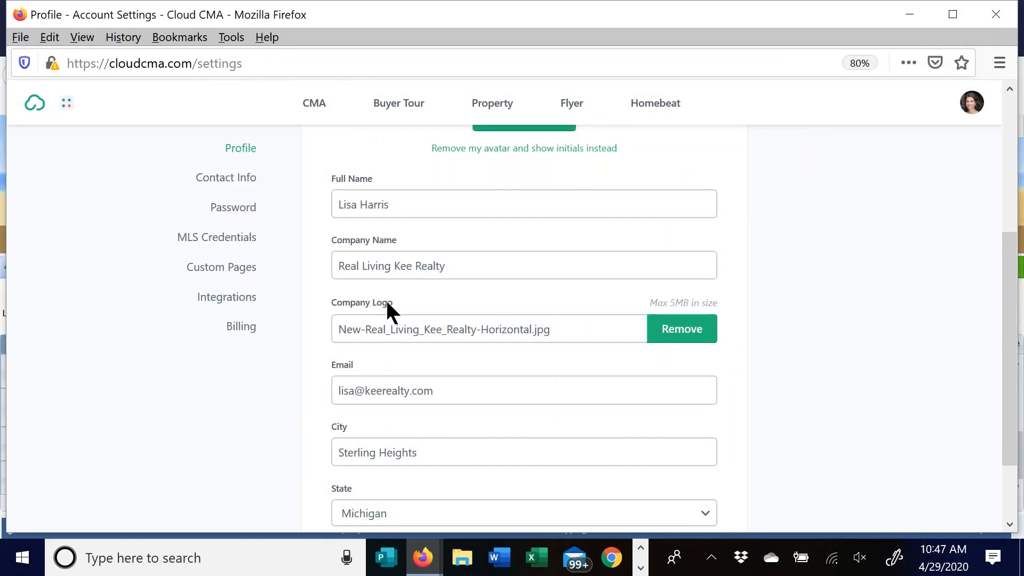
- Go to the Contact Info settings page
scroll(476, 336, "down", 3)
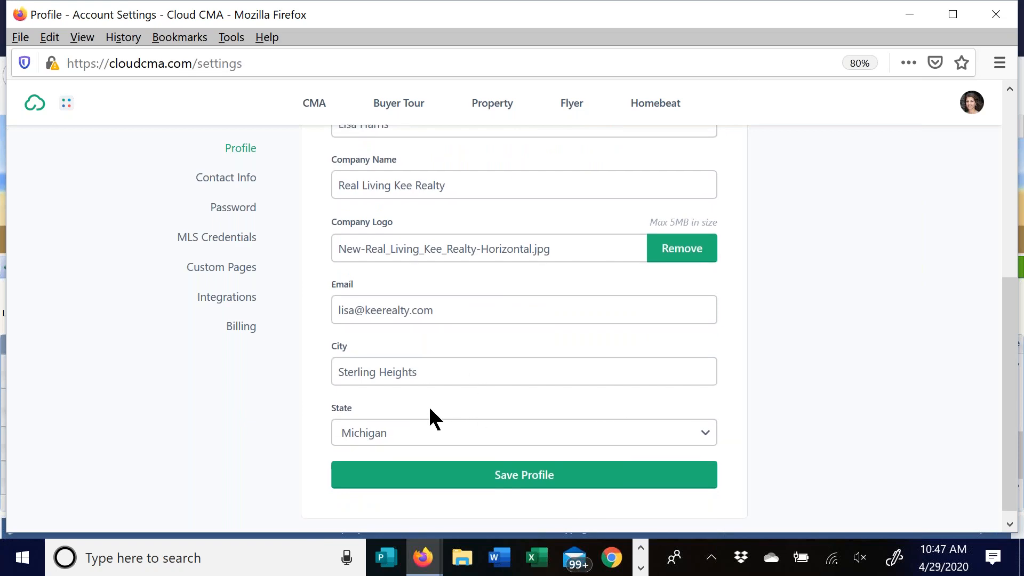
scroll(520, 414, "down", 1)
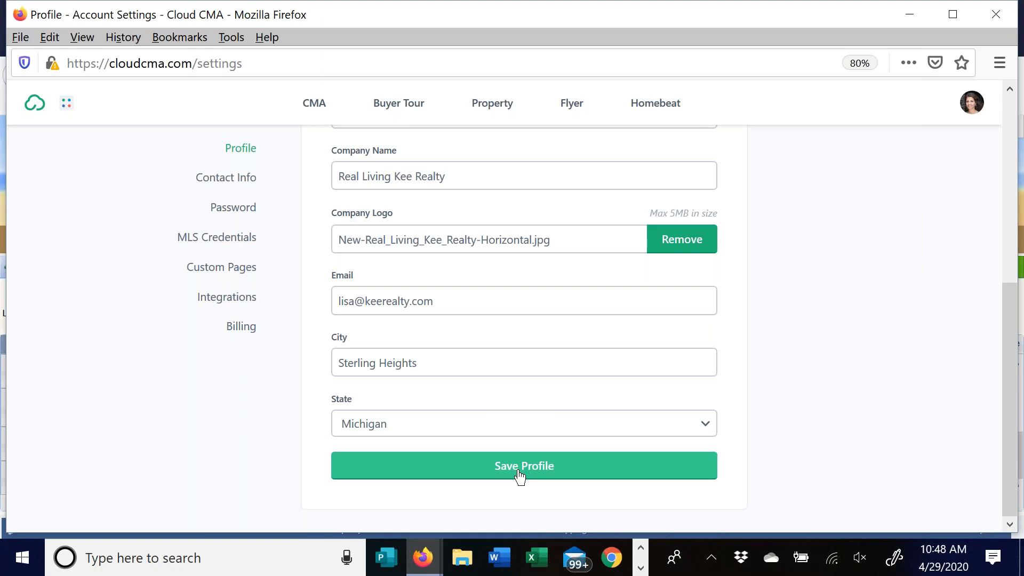
scroll(377, 398, "up", 3)
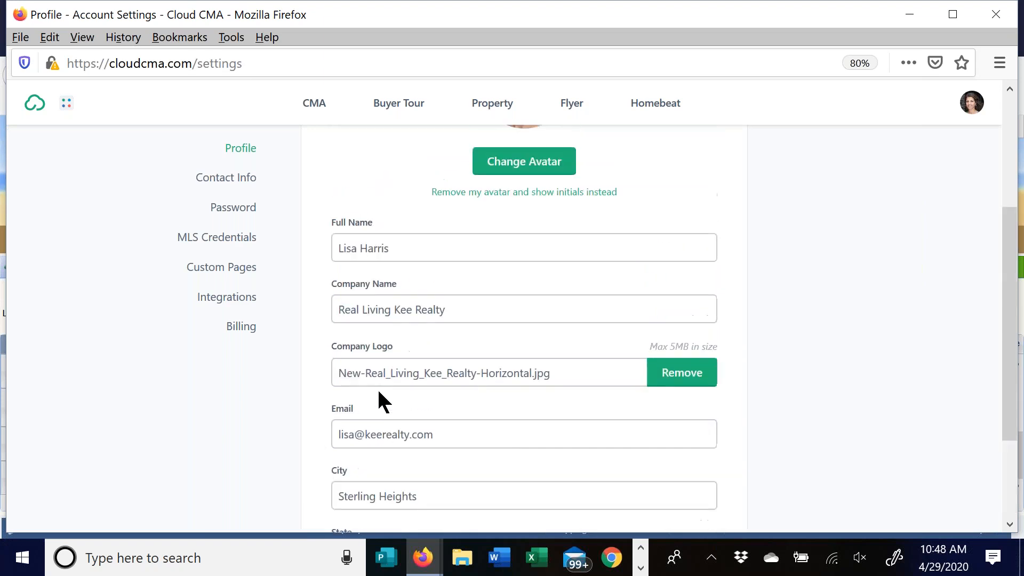
left_click(231, 179)
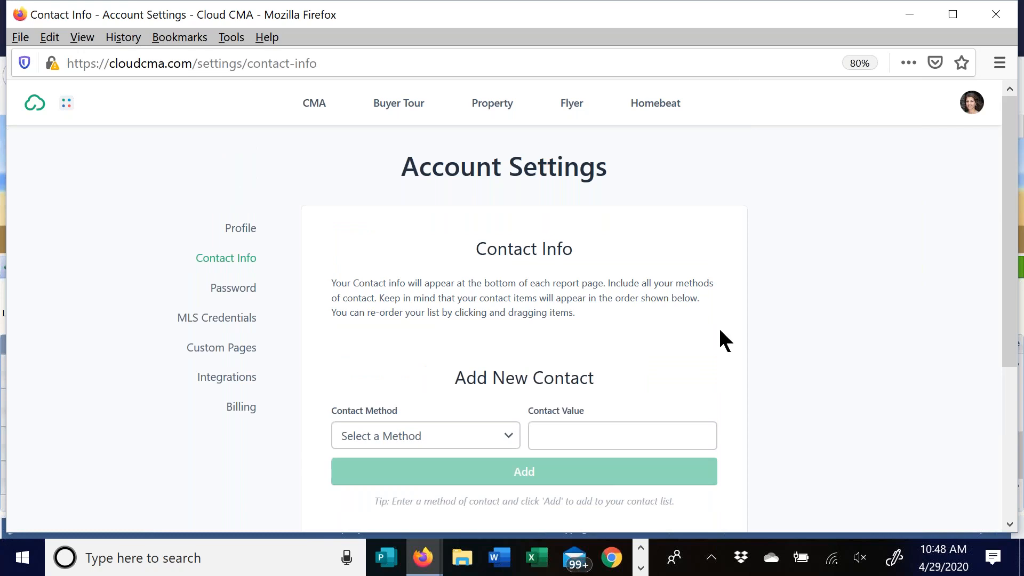
- Set the new contact's method to Office Address, keeping the existing contact order unchanged
scroll(795, 250, "down", 5)
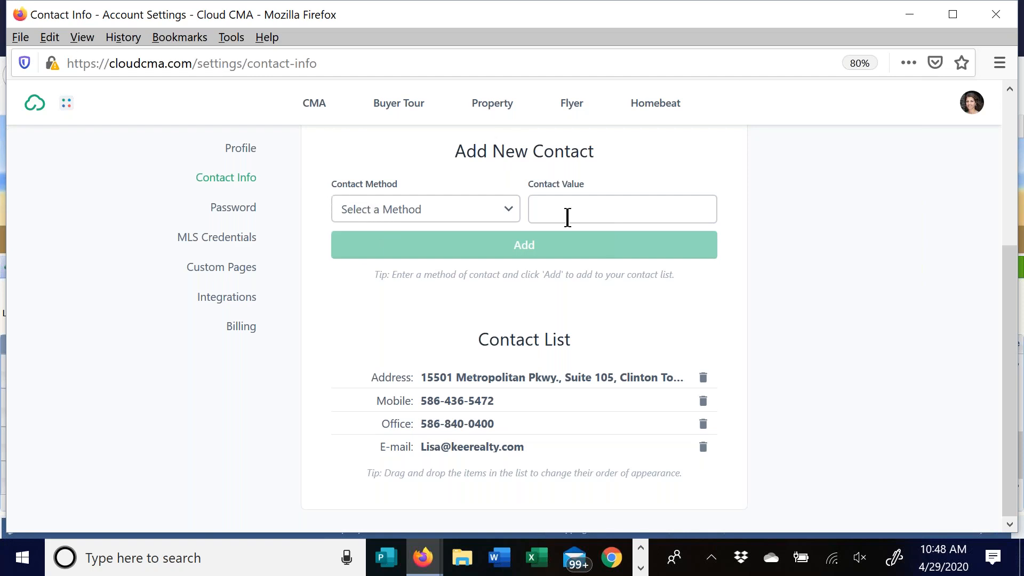
left_click(497, 212)
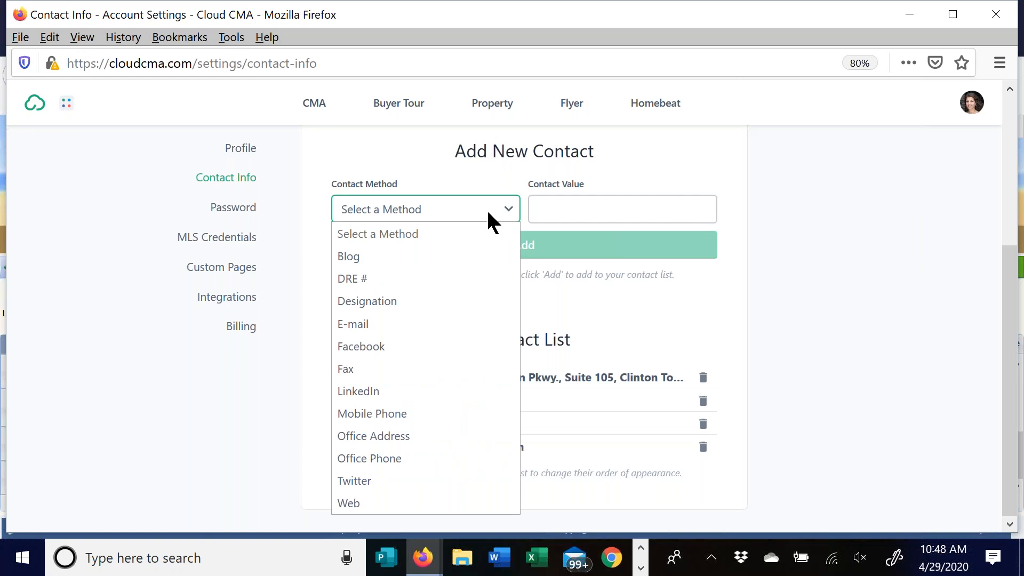
left_click(380, 435)
left_click(562, 213)
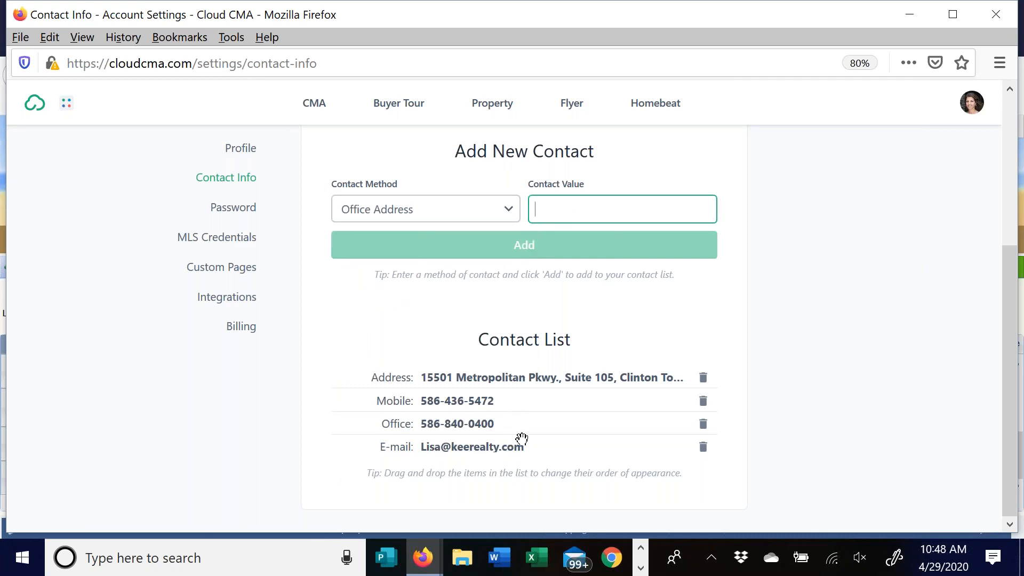
mouse_move(554, 433)
left_mouse_down()
mouse_move(553, 409)
mouse_move(556, 429)
left_mouse_up()
left_click(471, 213)
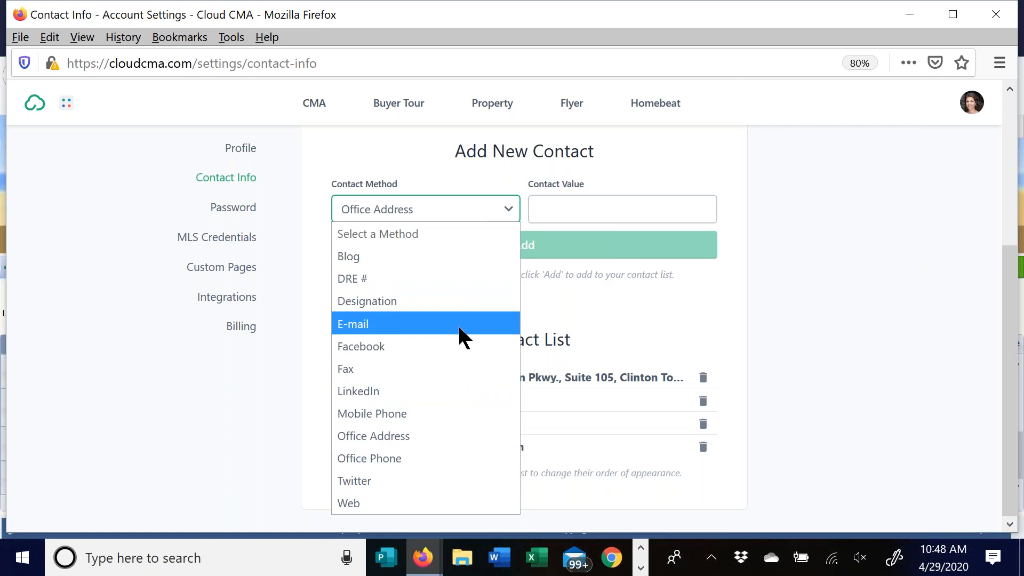
left_click(673, 335)
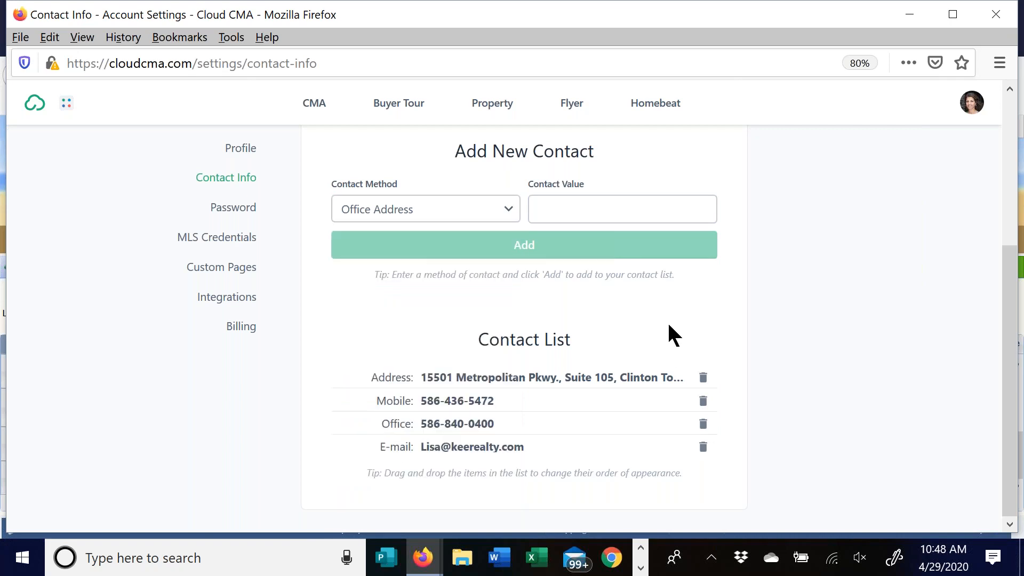
scroll(535, 338, "up", 5)
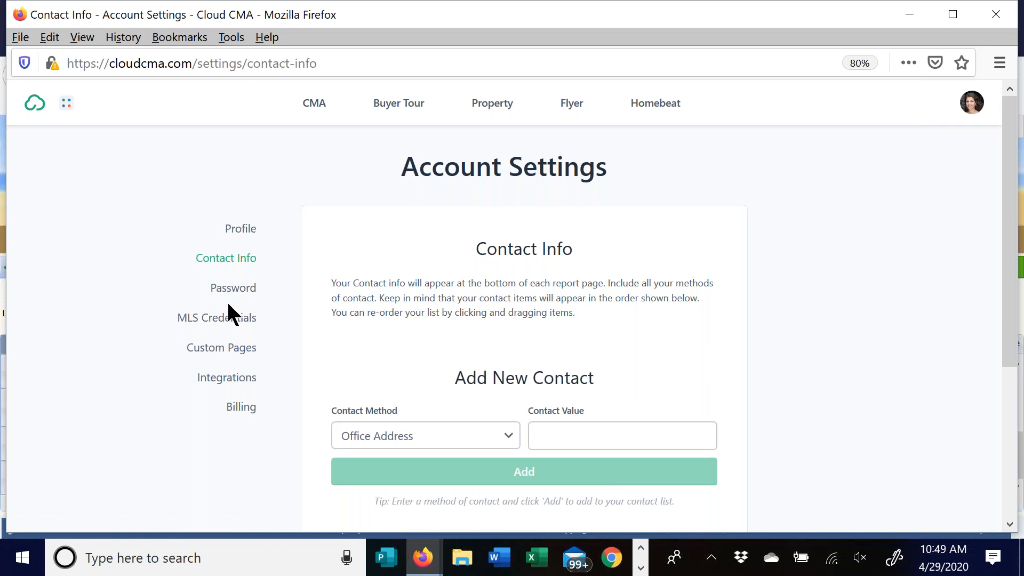
- Add a new custom page titled 'Class test'
left_click(217, 354)
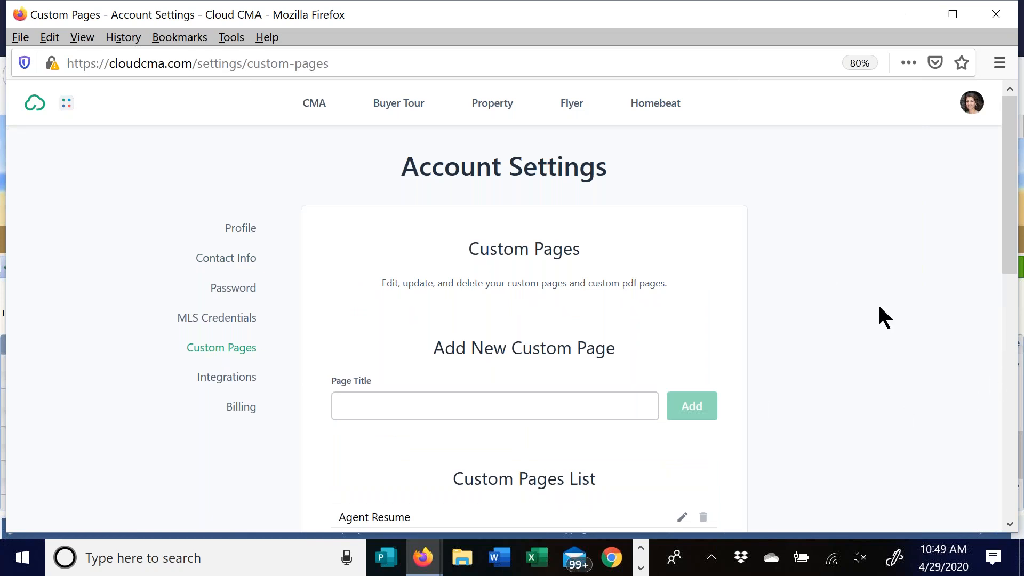
scroll(795, 261, "down", 5)
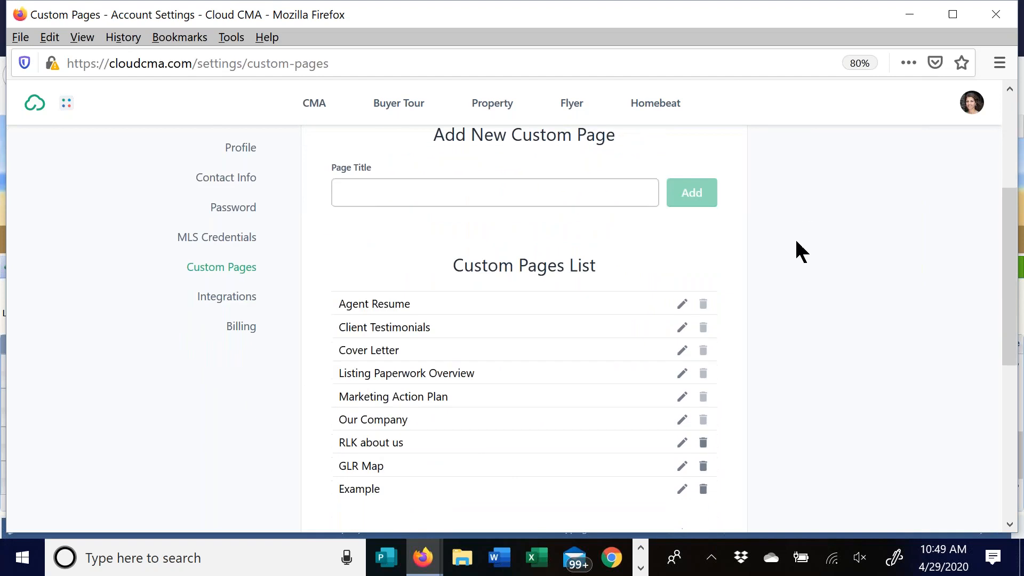
left_click(376, 190)
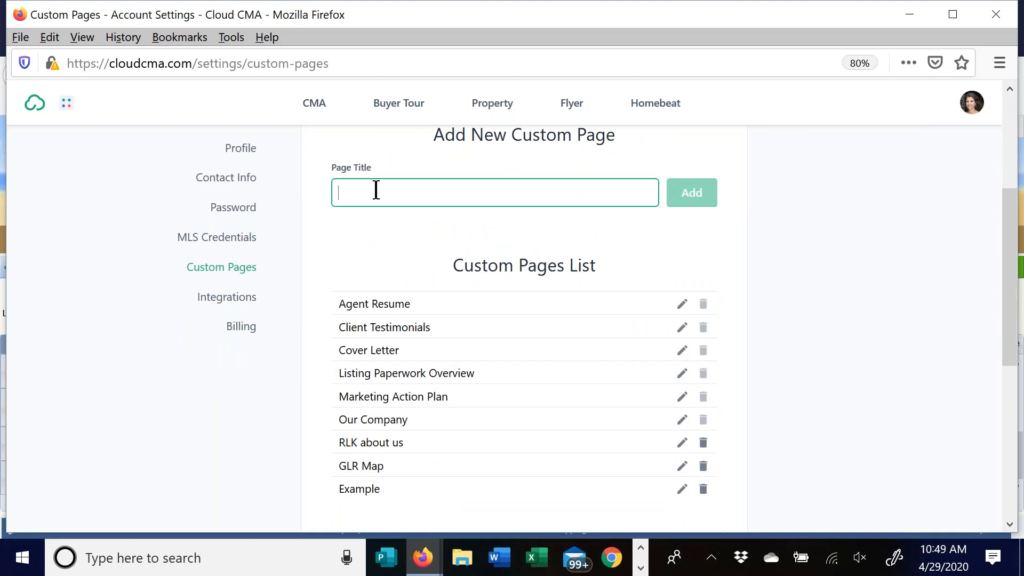
type("C")
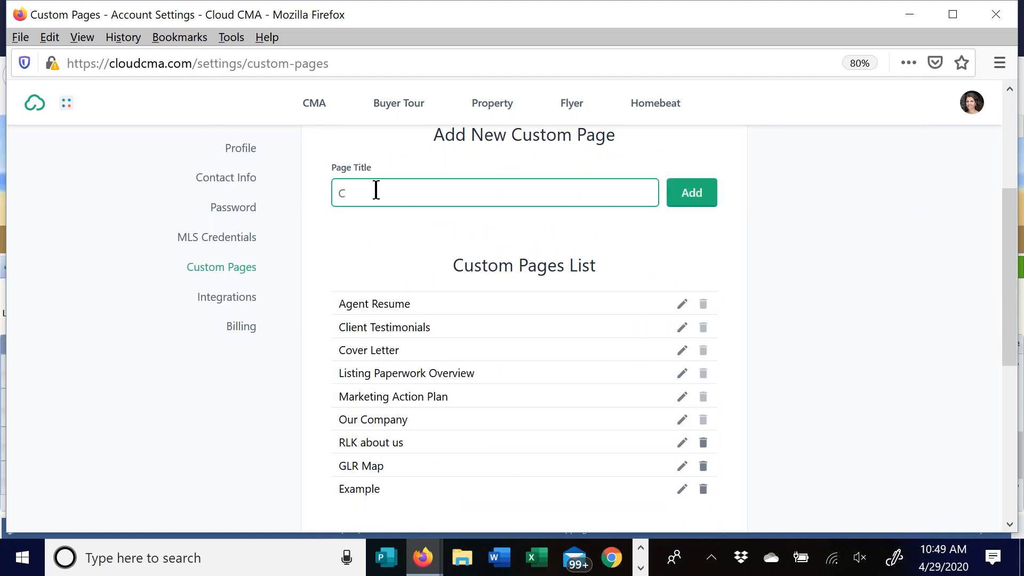
type("lass test")
left_click(697, 198)
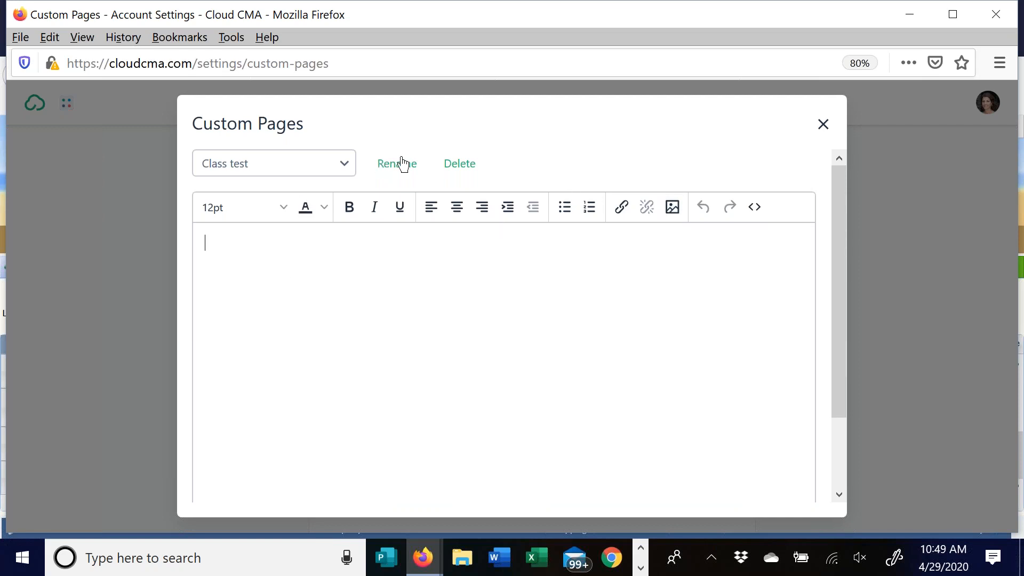
- Delete the Class test page forever and close its editor
left_click(458, 165)
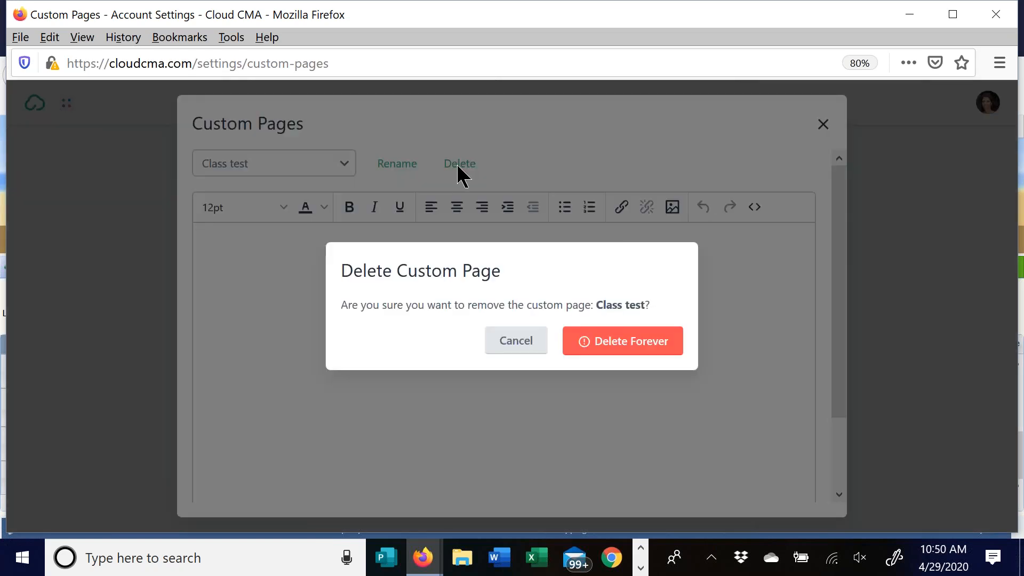
right_click(425, 156)
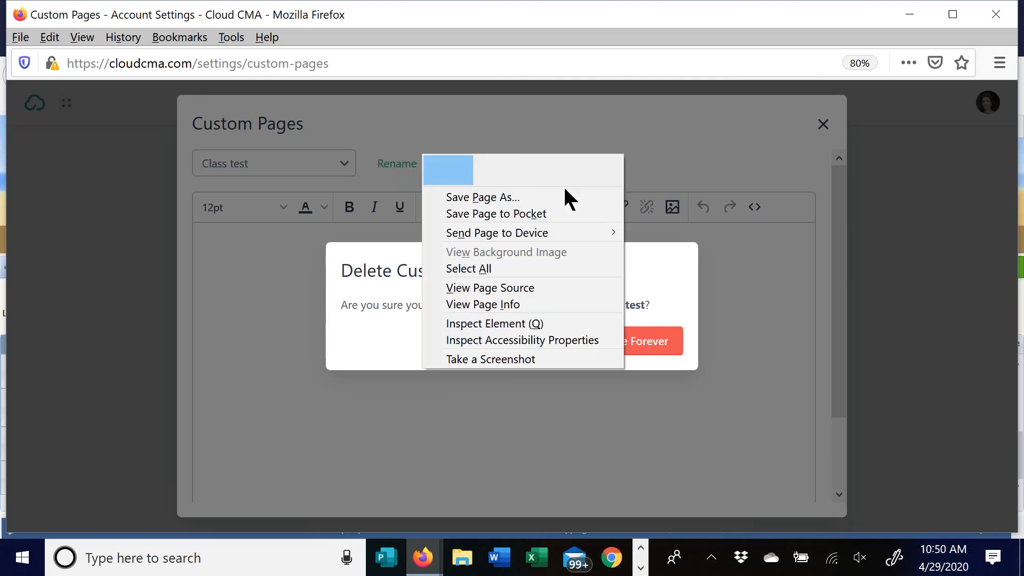
left_click(651, 350)
left_click(652, 352)
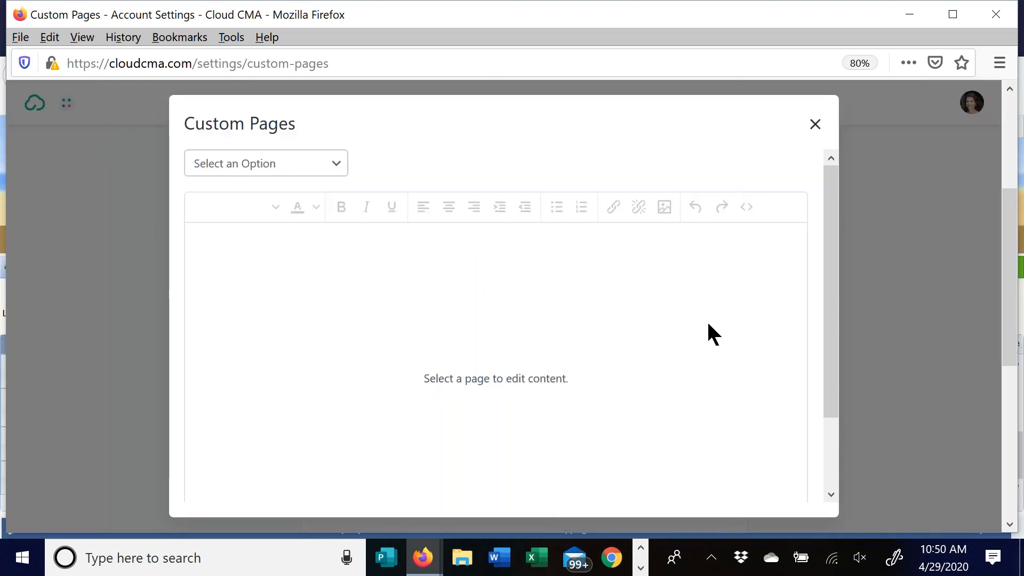
left_click(813, 125)
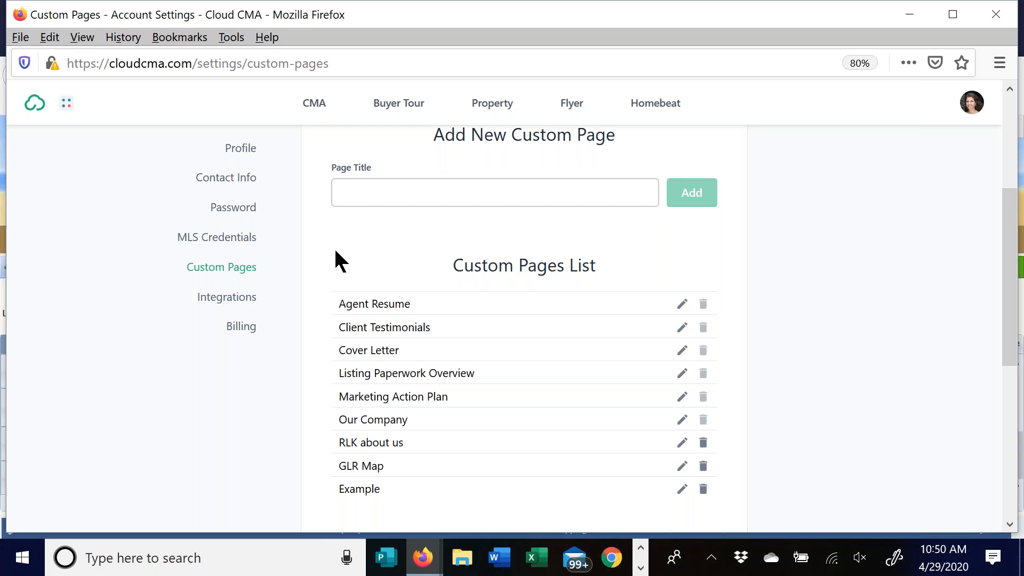
- Skim the Agent Resume content, then scroll down to DOTS_flyer.pdf and MarketStats_February_2020.pdf
scroll(533, 277, "down", 3)
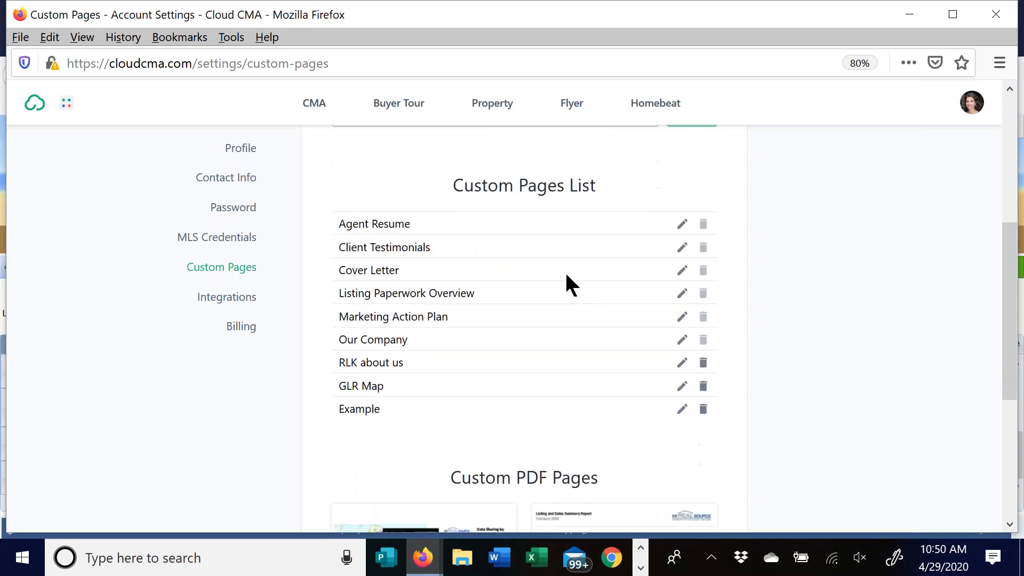
mouse_move(423, 323)
left_click(684, 231)
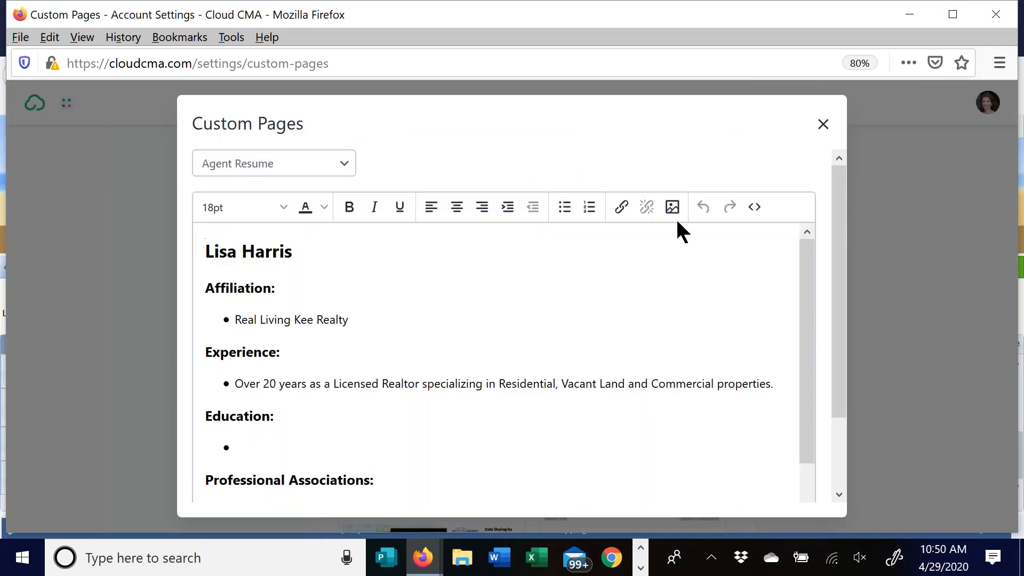
scroll(404, 354, "down", 5)
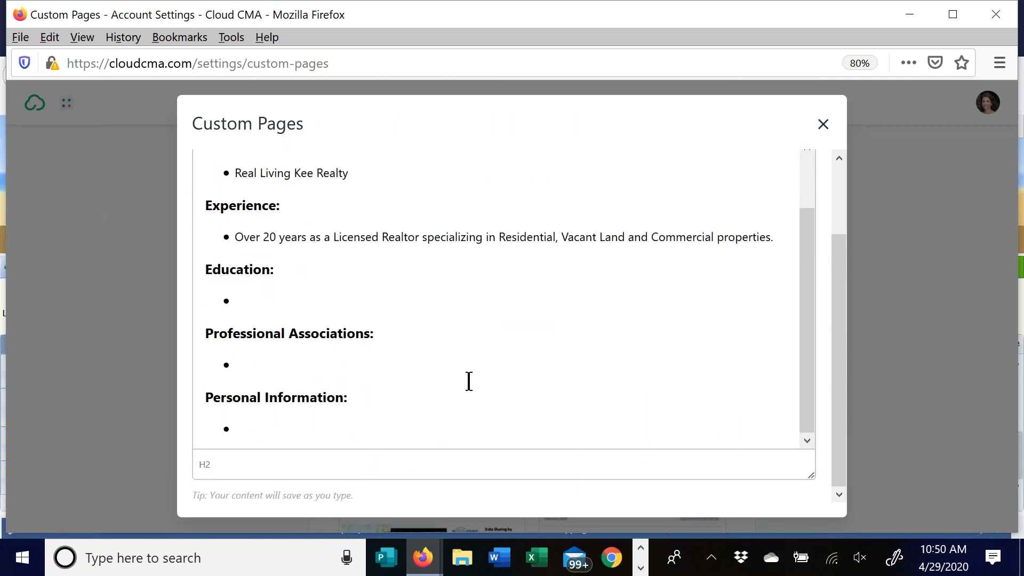
scroll(464, 381, "up", 1)
scroll(465, 381, "up", 5)
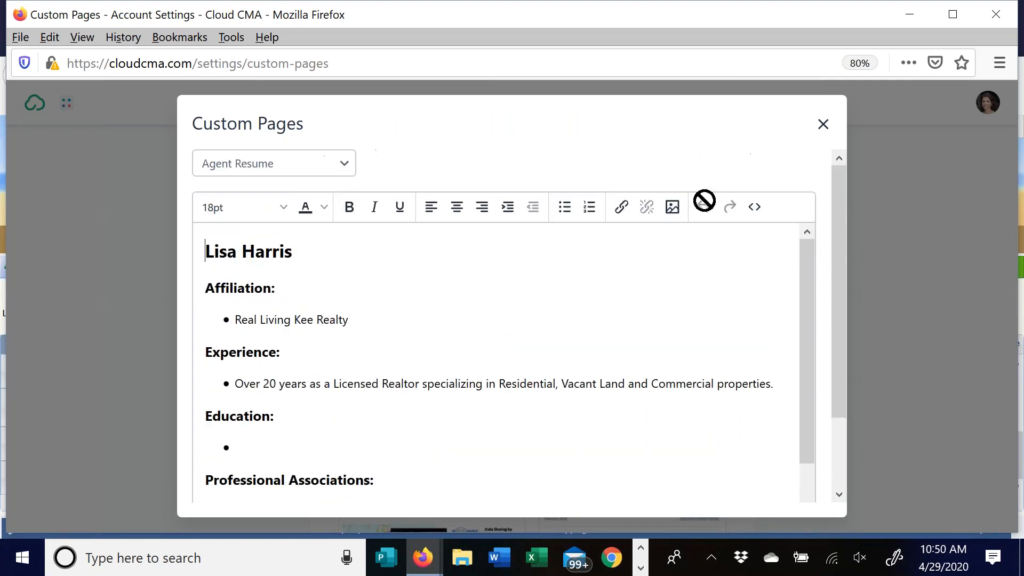
left_click(821, 122)
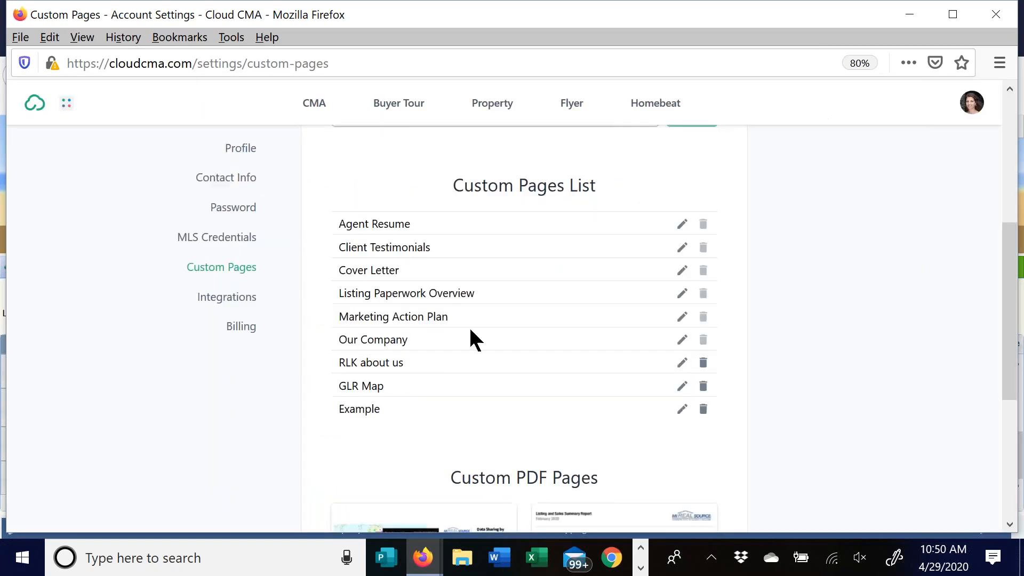
scroll(511, 288, "down", 5)
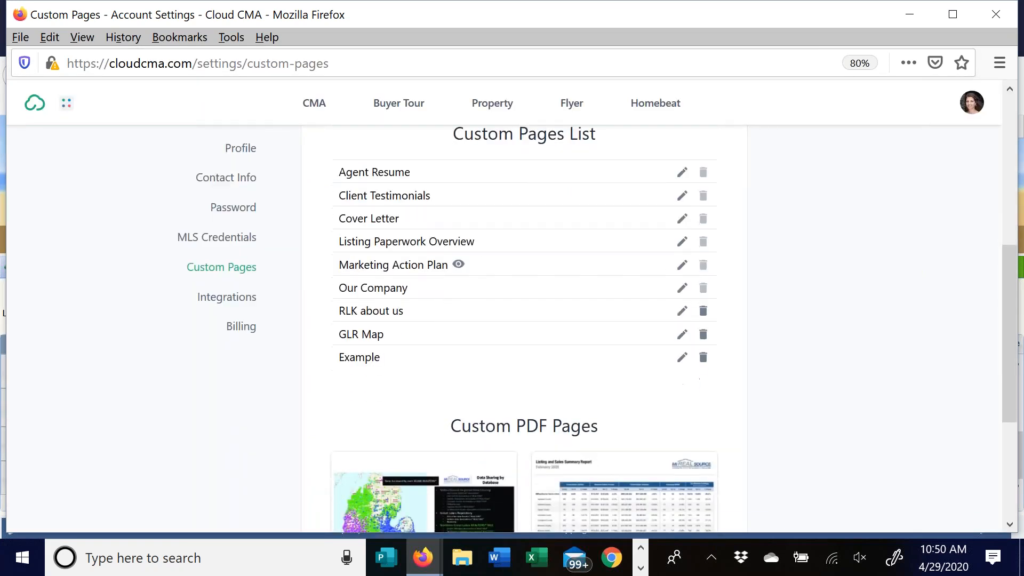
scroll(378, 309, "down", 1)
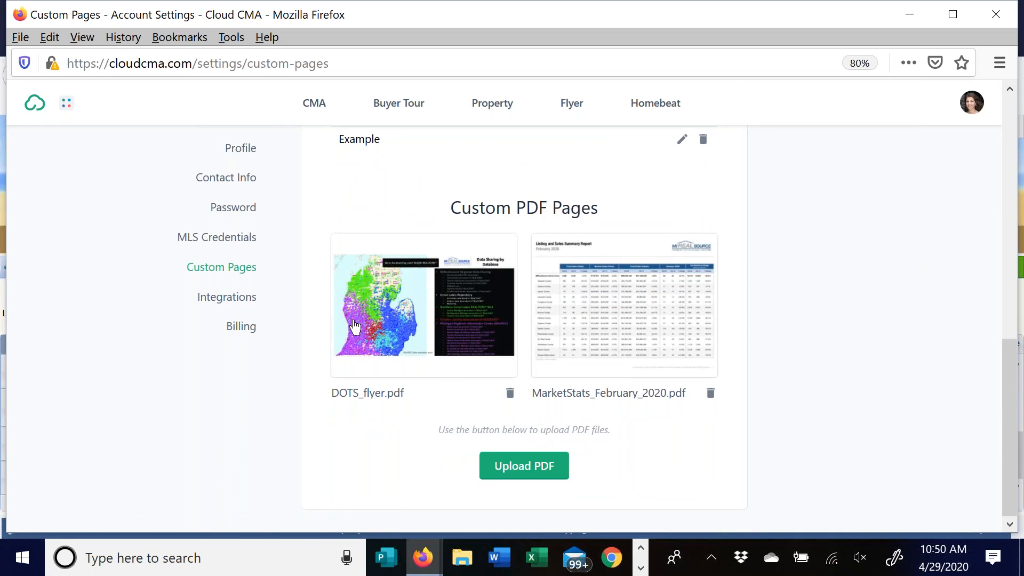
- Preview the DOTS flyer as 340457.pdf in Acrobat Reader, then minimize Acrobat
left_click(416, 312)
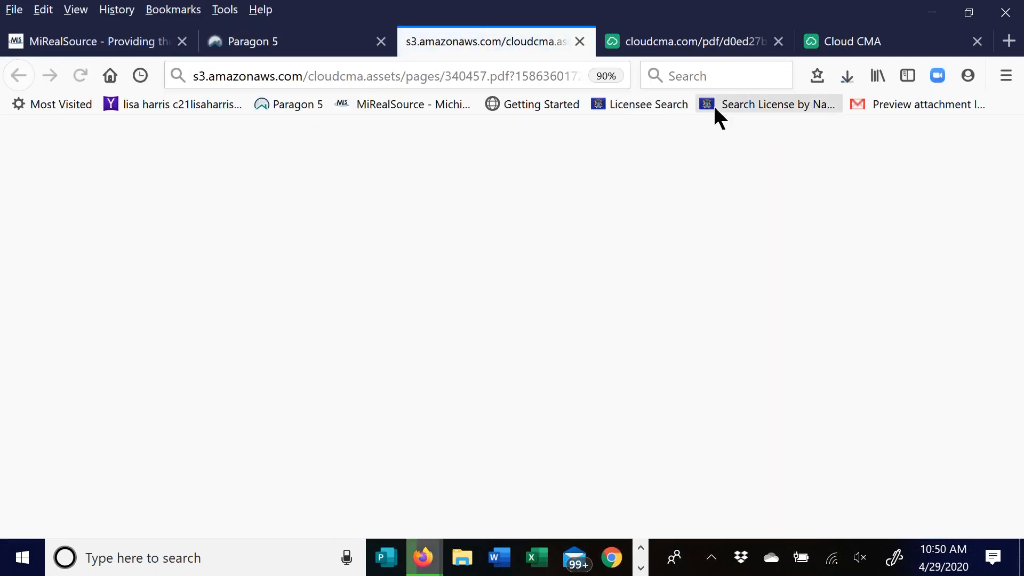
left_click(842, 75)
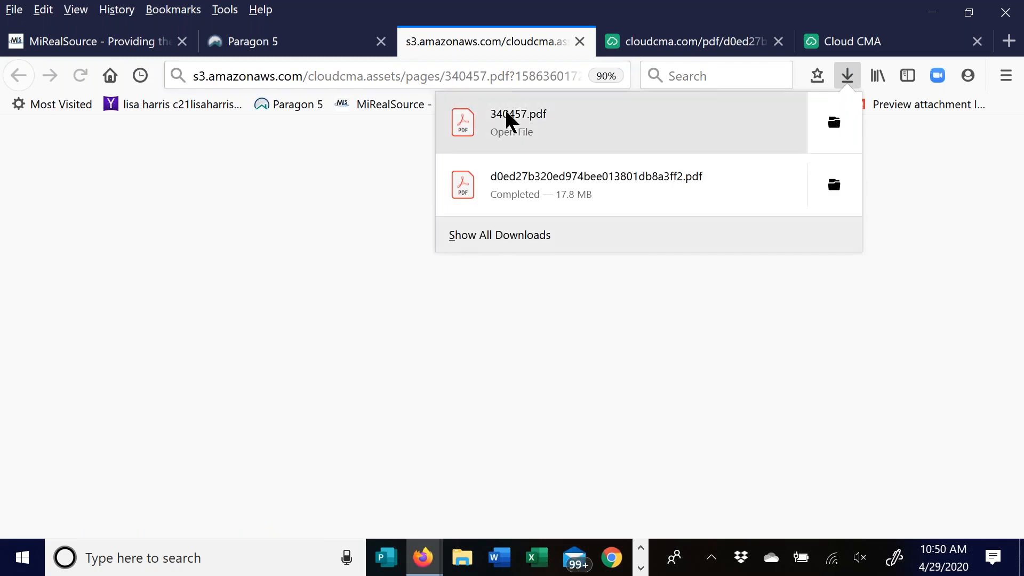
left_click(505, 109)
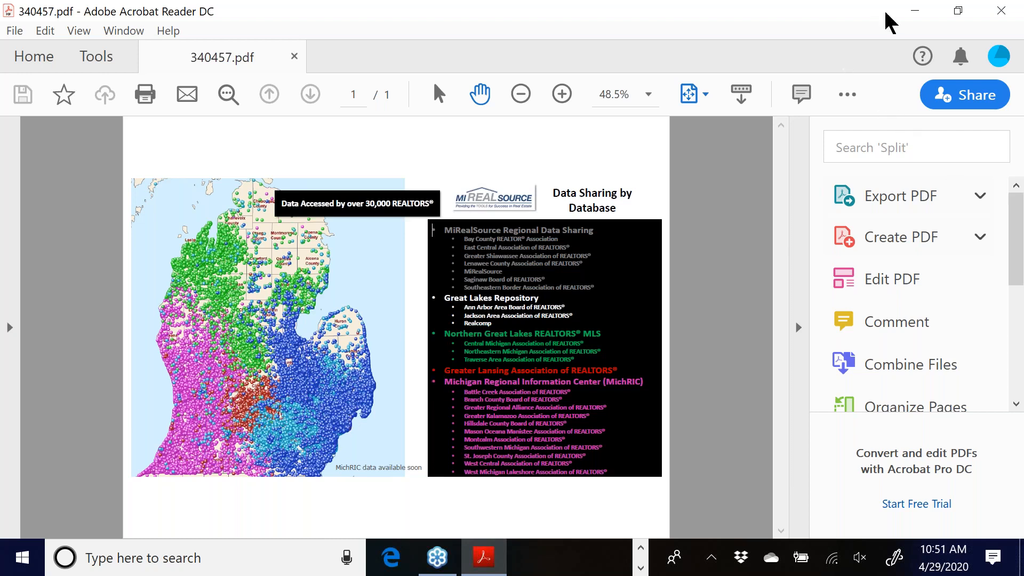
left_click(913, 12)
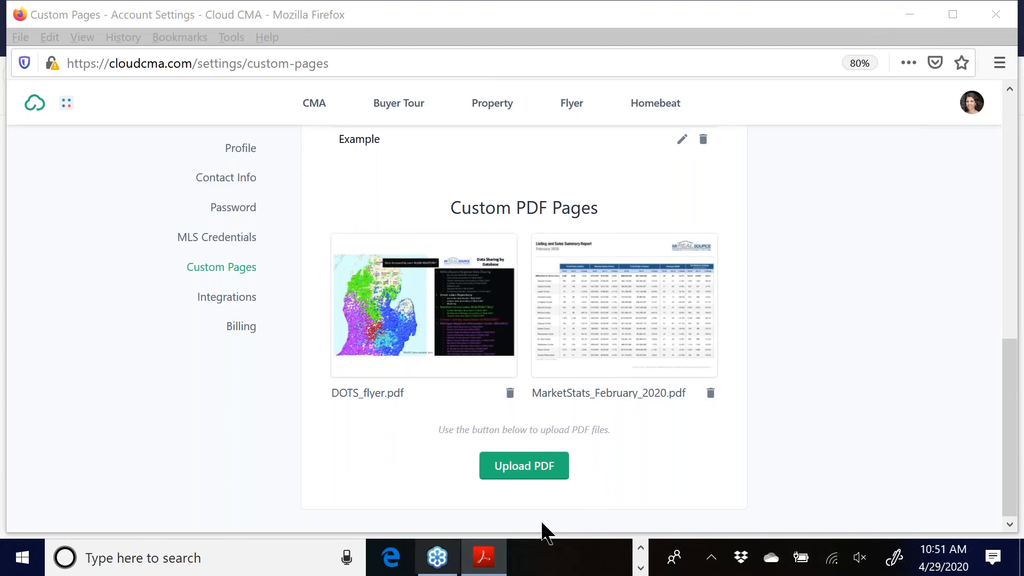
left_click(536, 469)
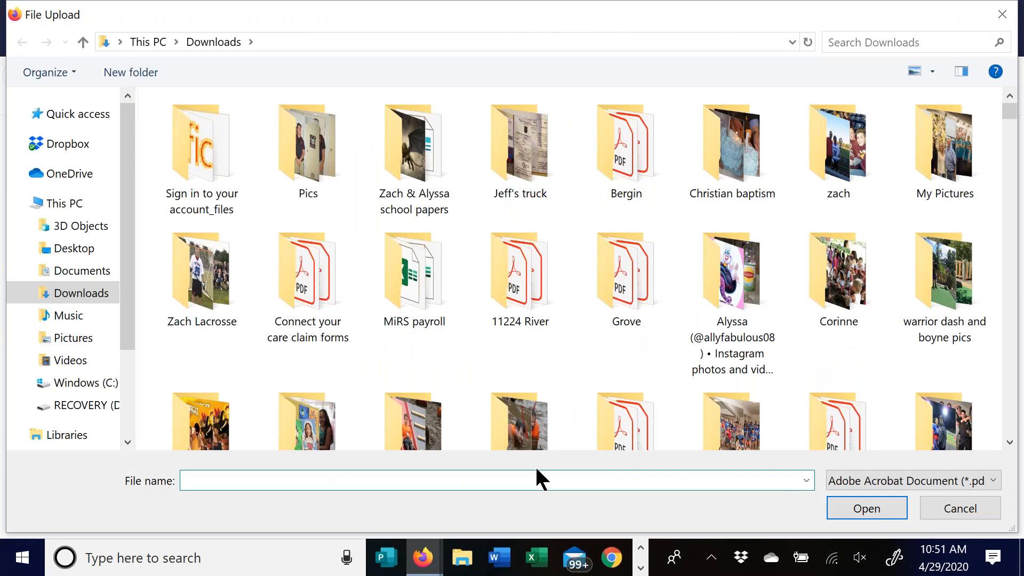
left_click(1002, 16)
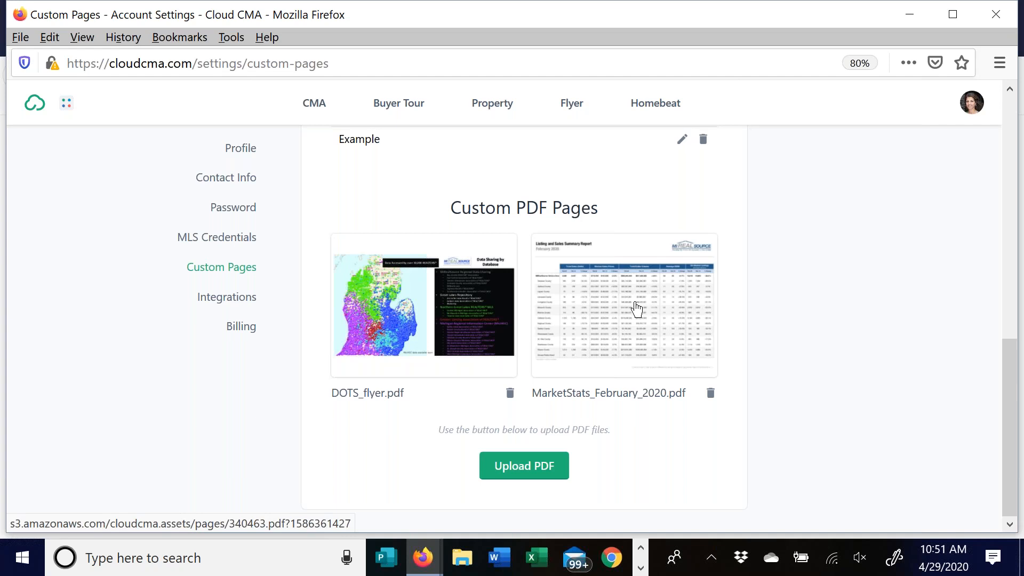
scroll(913, 295, "up", 5)
scroll(884, 291, "up", 5)
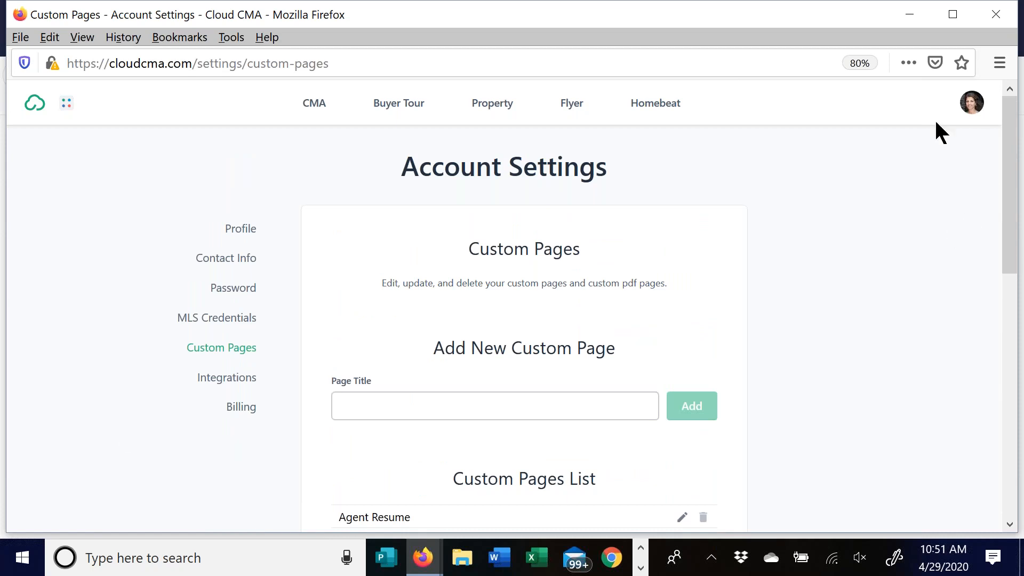
- Open Lead Generation from the avatar menu and scroll to the landing page's Share section
mouse_move(971, 104)
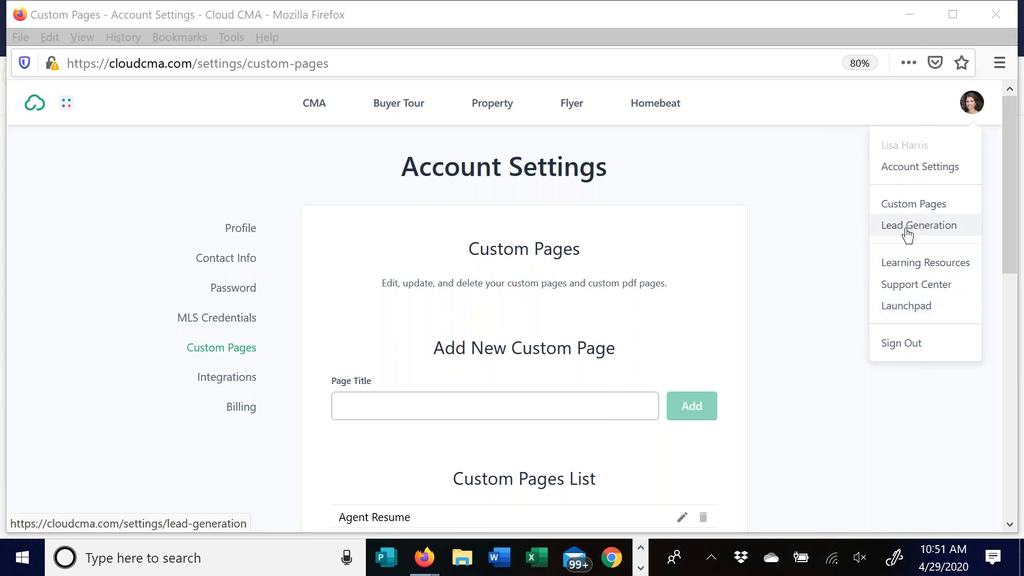
left_click(936, 228)
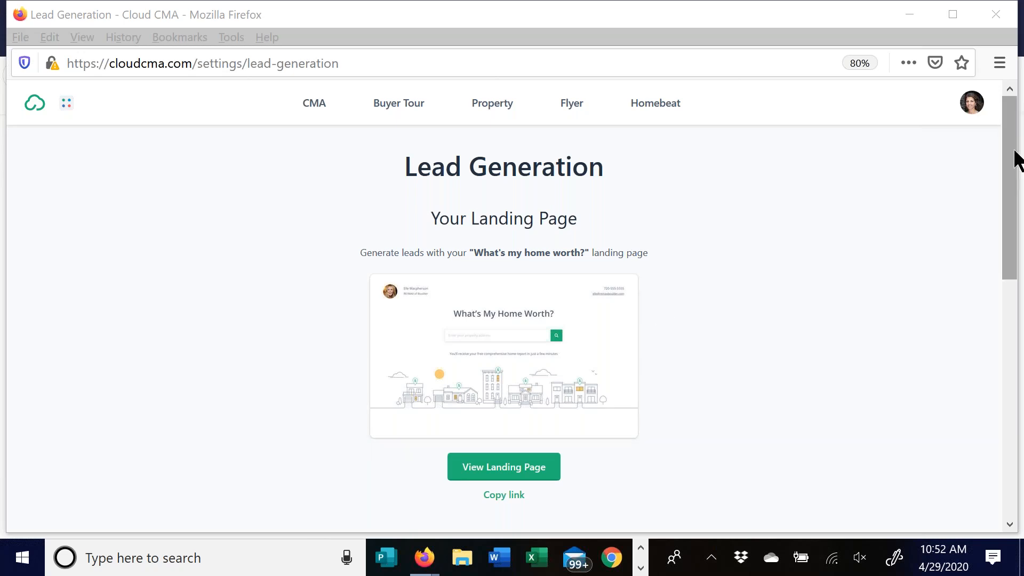
left_click_drag(1012, 155, 1013, 250)
scroll(738, 325, "down", 6)
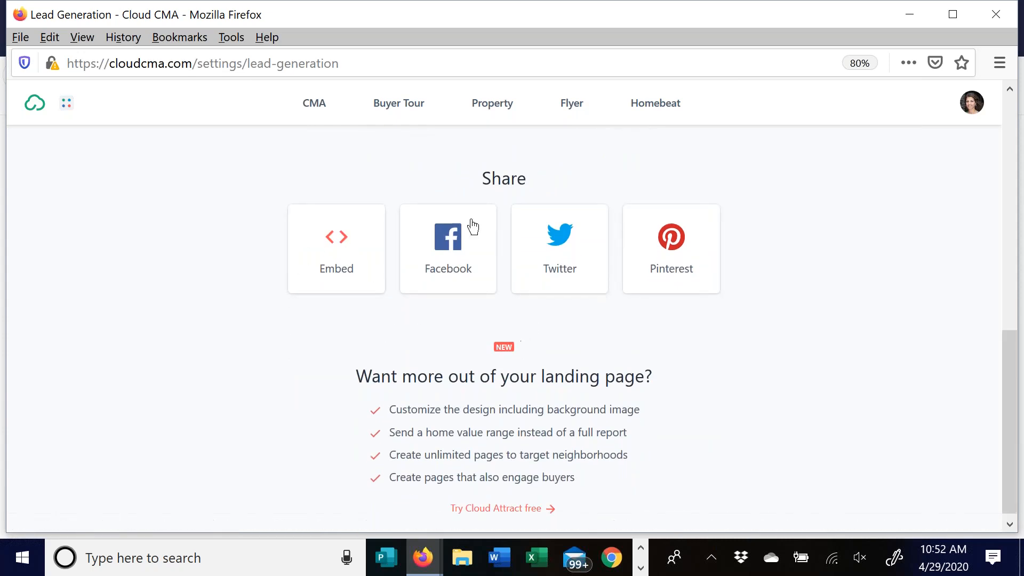
- Start a Facebook share of the landing page aimed at 'Share on a Page You Manage'
left_click(447, 249)
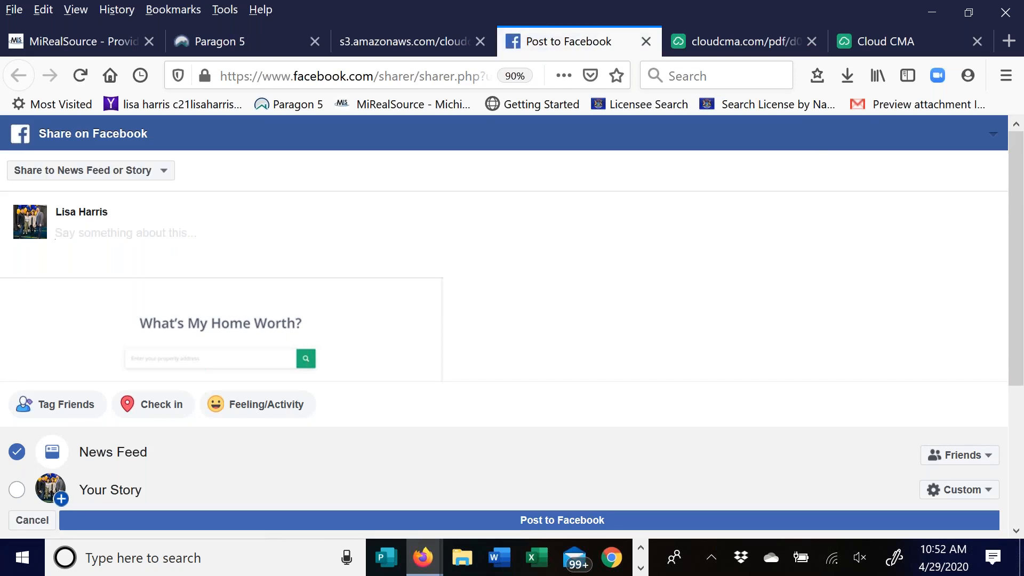
left_click(94, 173)
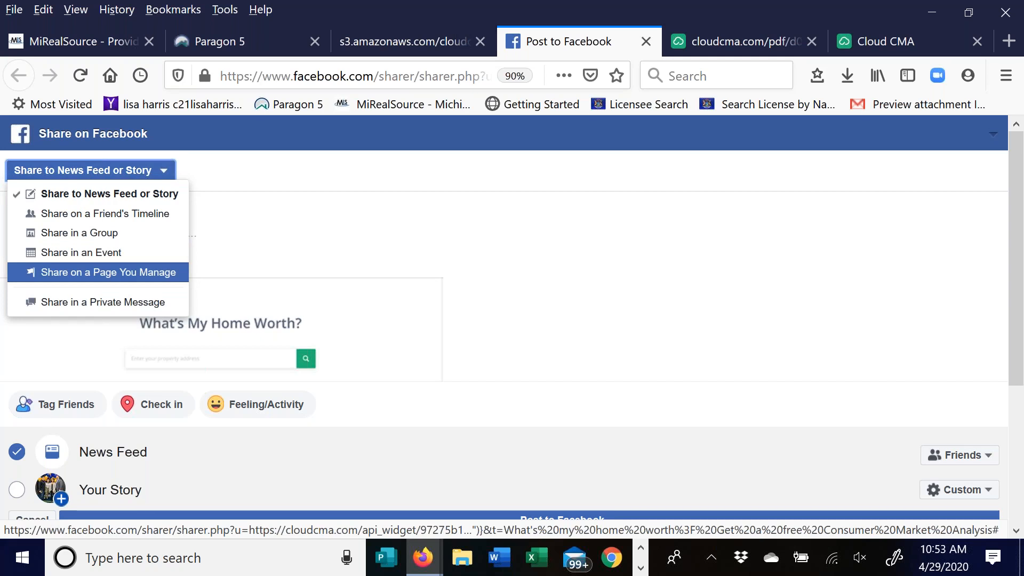
left_click(87, 273)
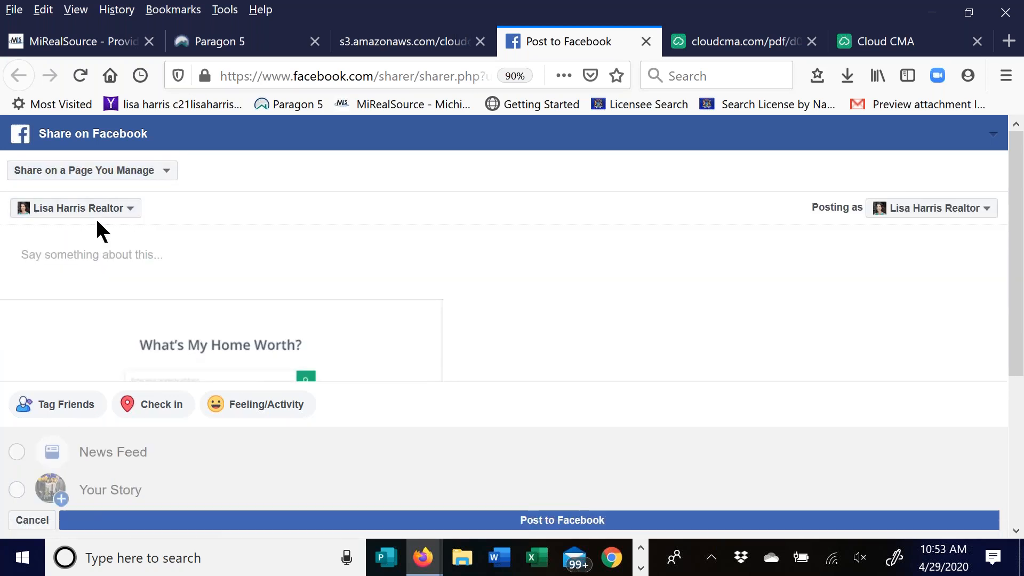
left_click(32, 257)
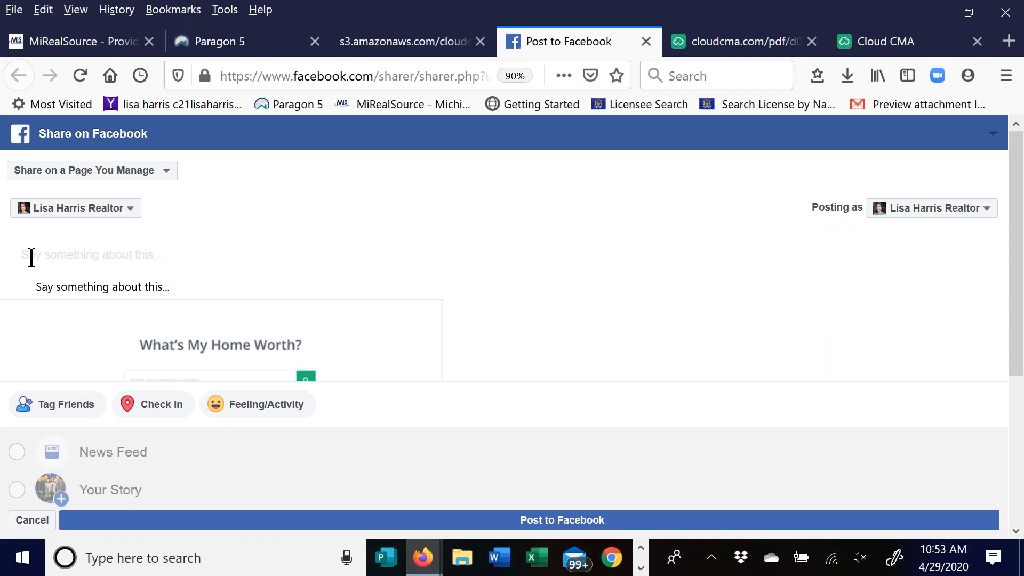
- Caption the post: inventory still low, values still high, selling your home? Select the link below
type("Inventory is ti")
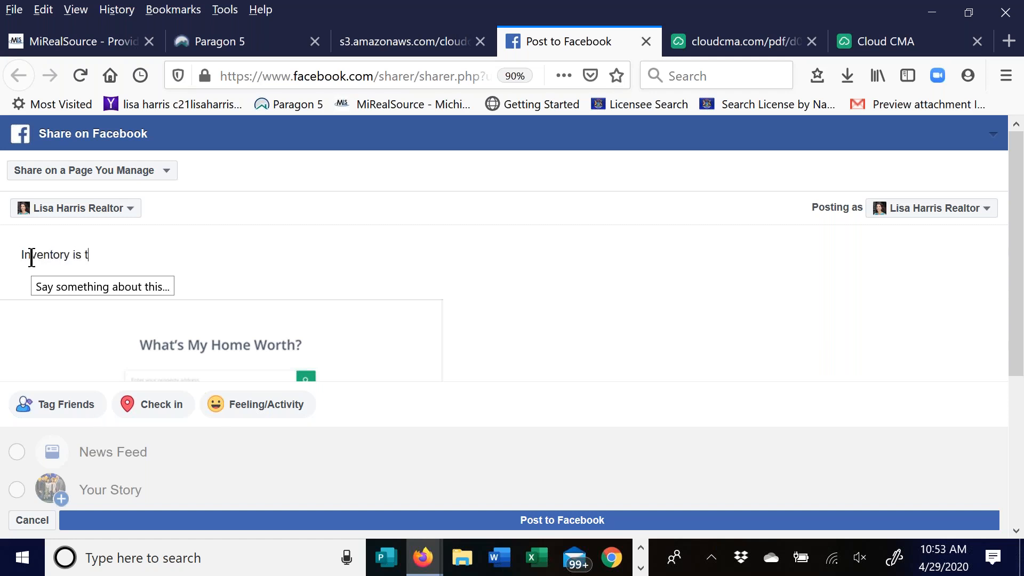
key("BackSpace")
key("BackSpace")
type("still")
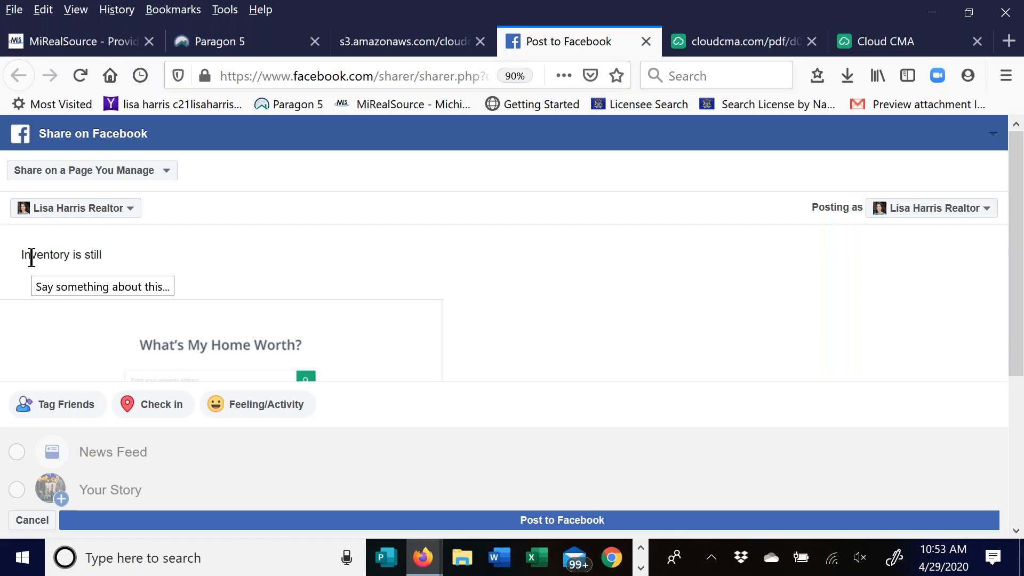
type(" low and market val")
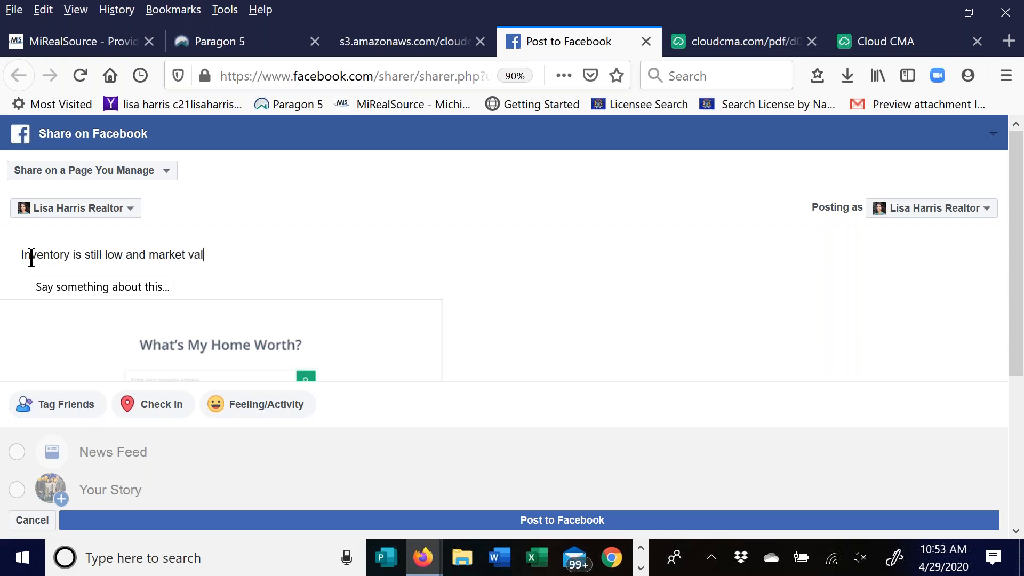
type("ues are still high. Are you ")
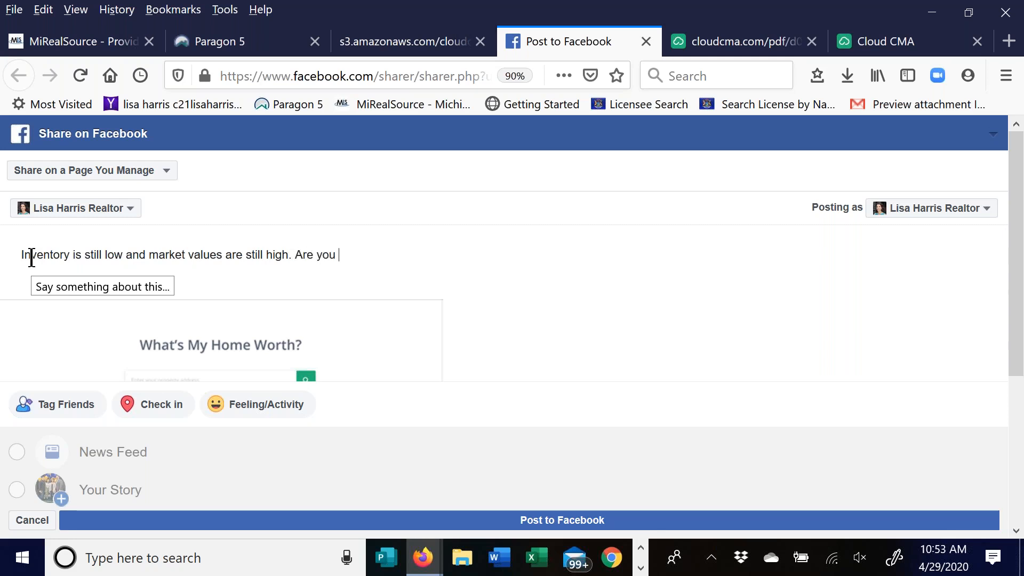
type("thinking of selling youyr")
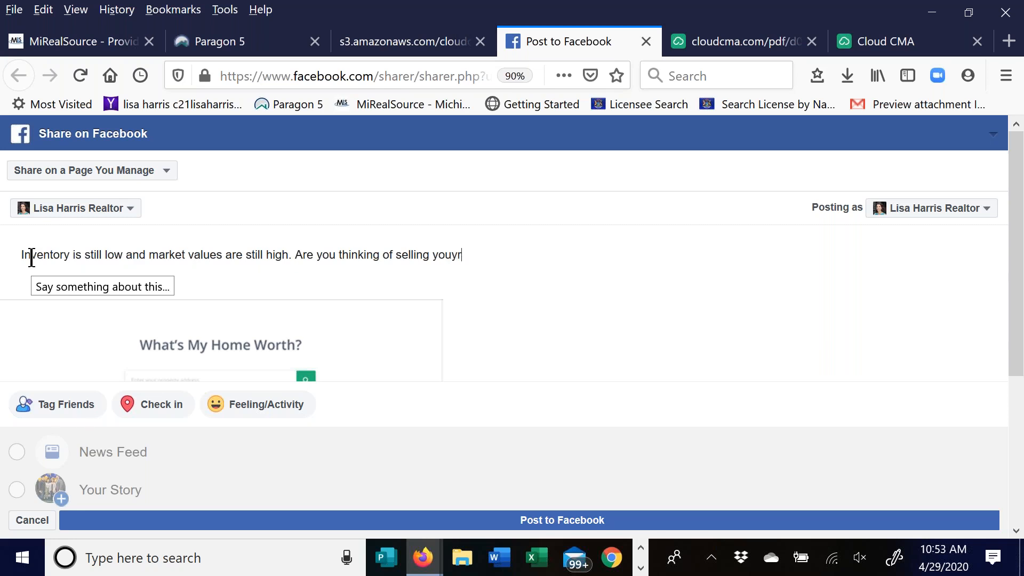
key("BackSpace")
key("BackSpace")
type("r home")
type(".")
key("BackSpace")
type("/")
type("? Se;ec")
key("BackSpace")
key("BackSpace")
type("e")
key("BackSpace")
key("BackSpace")
type("lect the link below to see recent ")
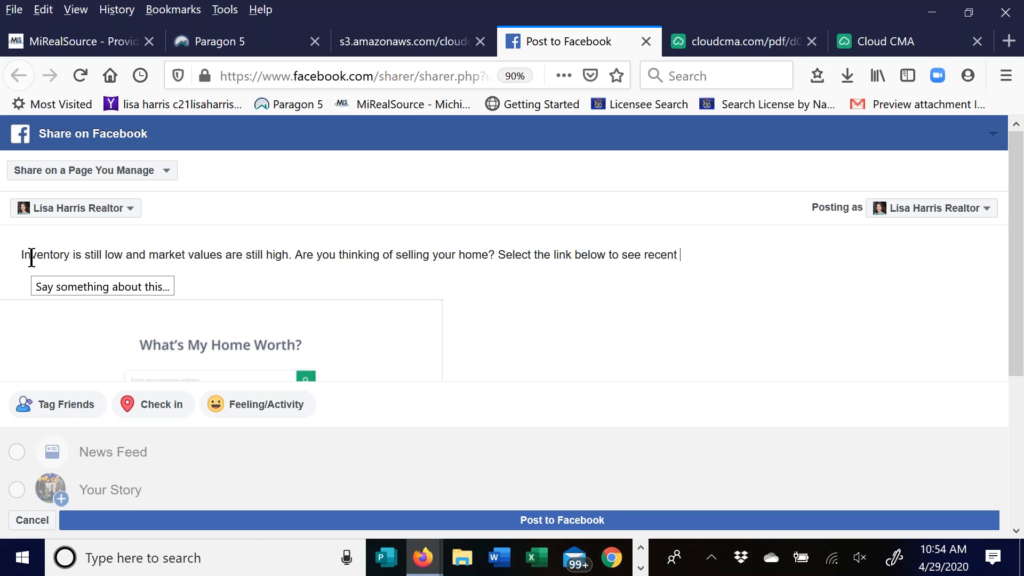
type("activity in your area.")
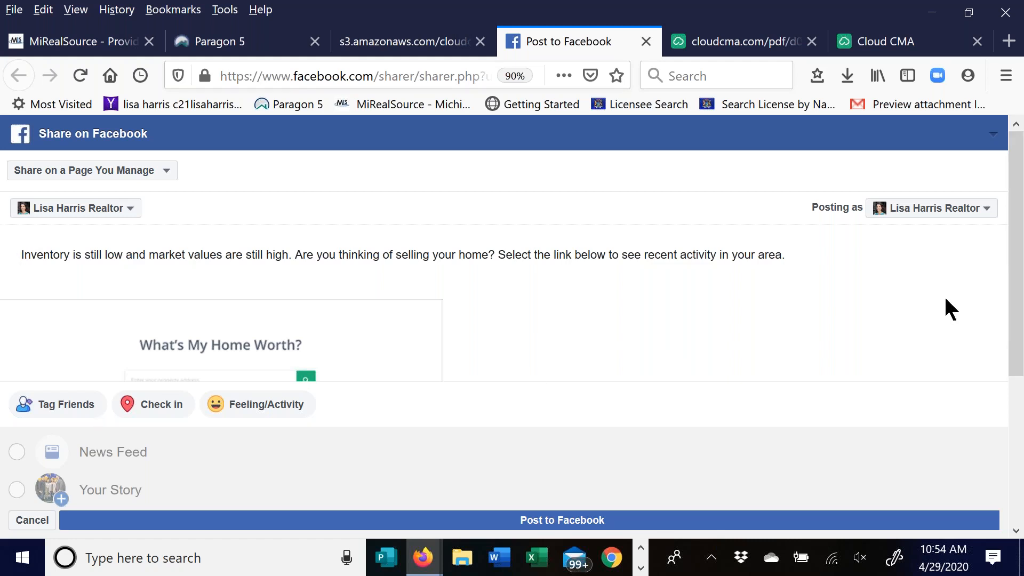
- Publish the post to the managed business Page and close the finished share tab
left_click(552, 528)
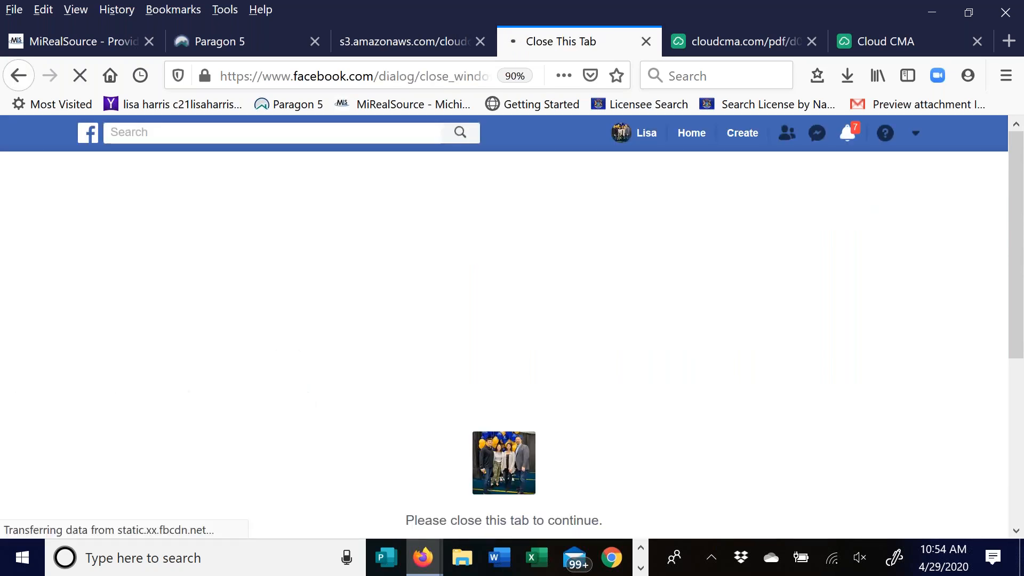
scroll(555, 342, "down", 3)
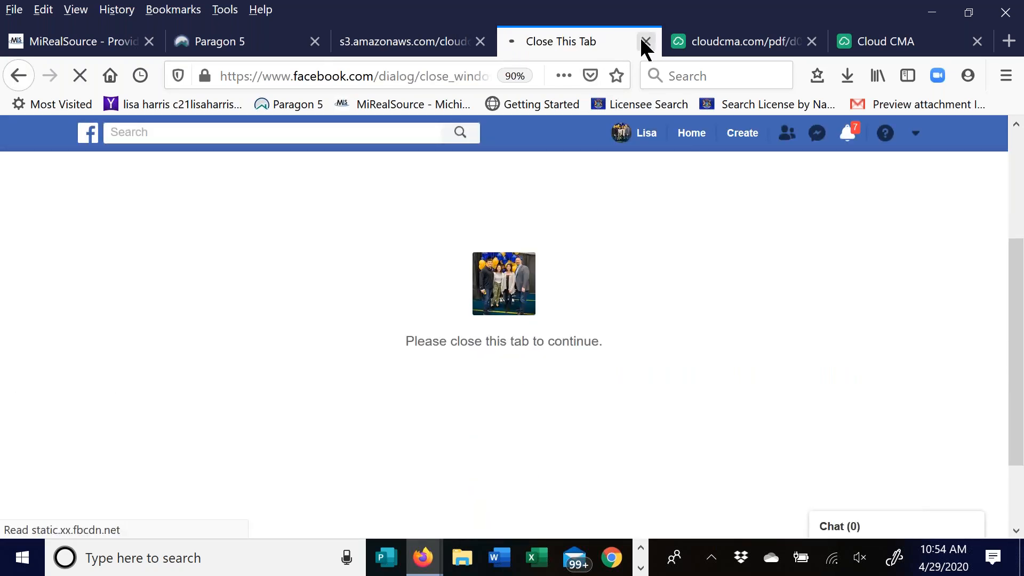
left_click(915, 134)
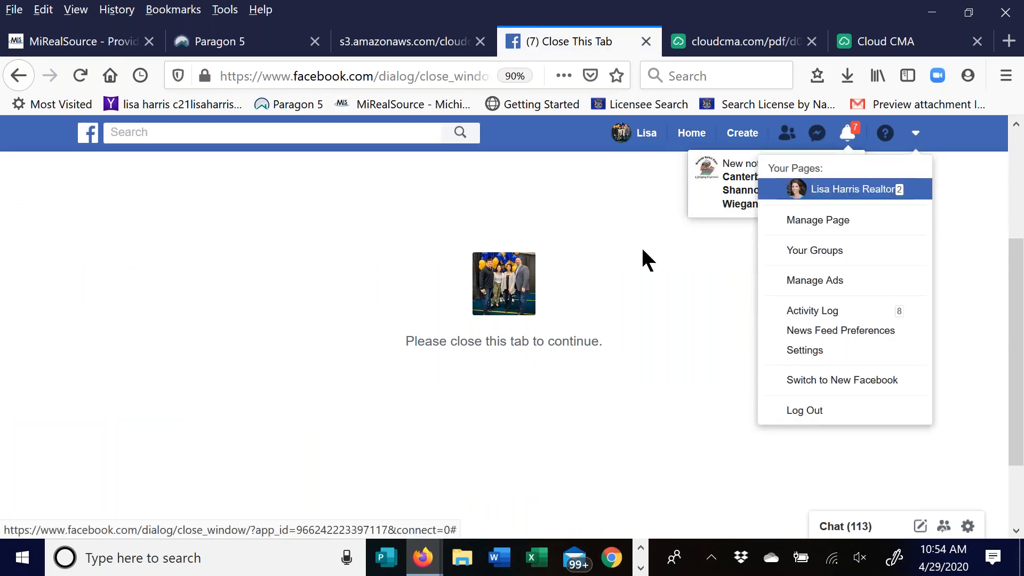
left_click(646, 41)
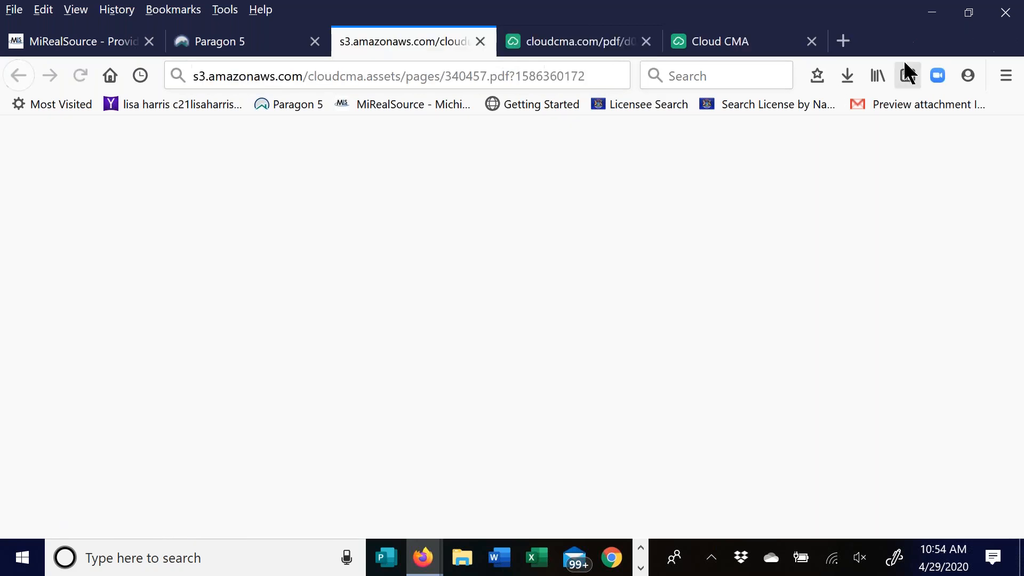
left_click(843, 43)
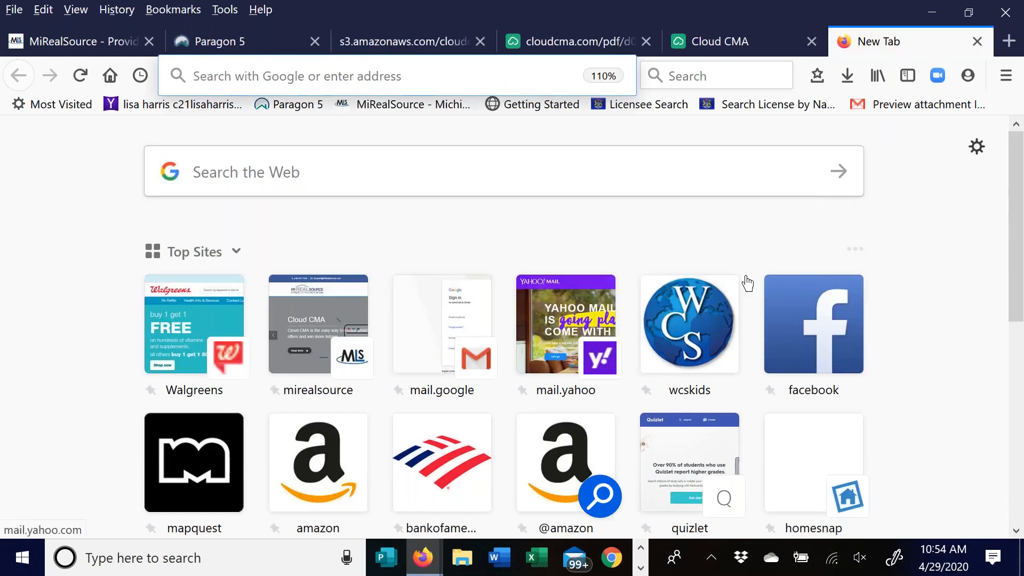
left_click(808, 323)
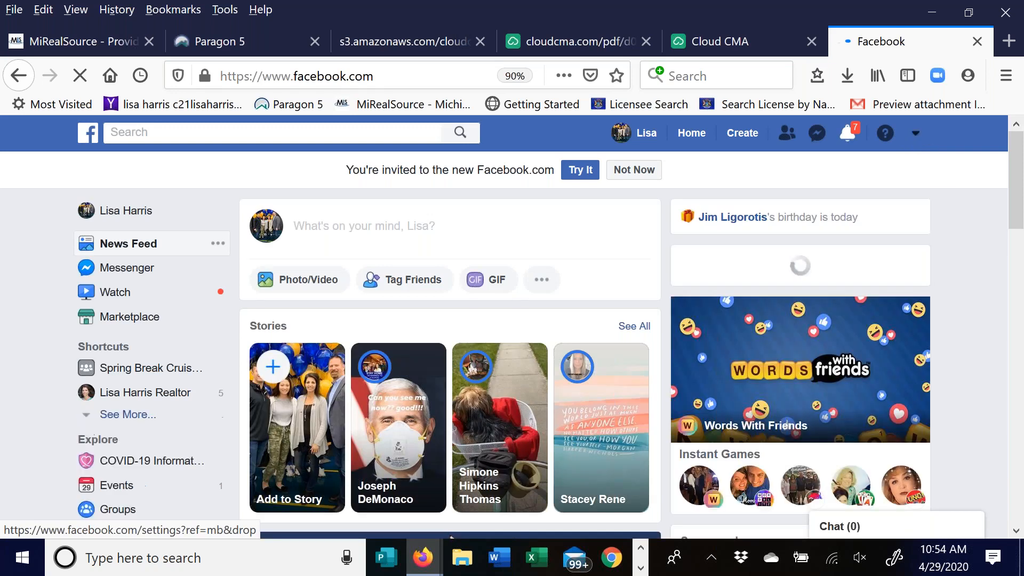
left_click(915, 136)
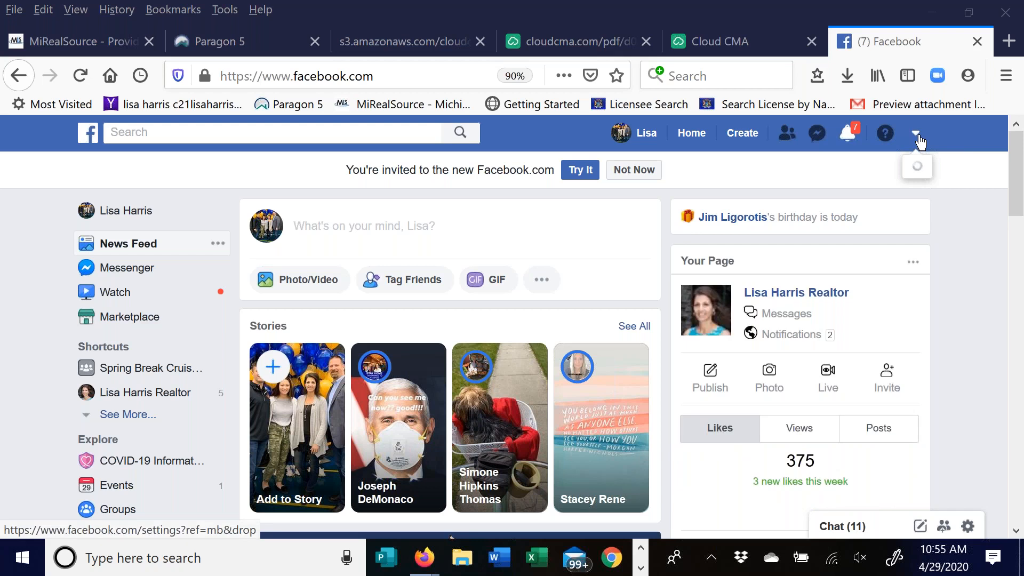
left_click(780, 289)
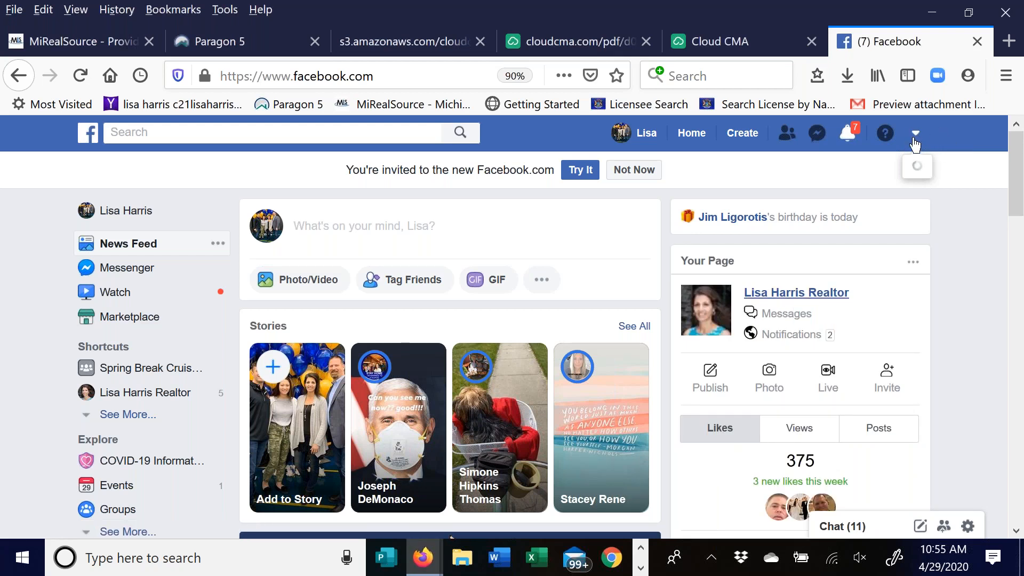
left_click(798, 294)
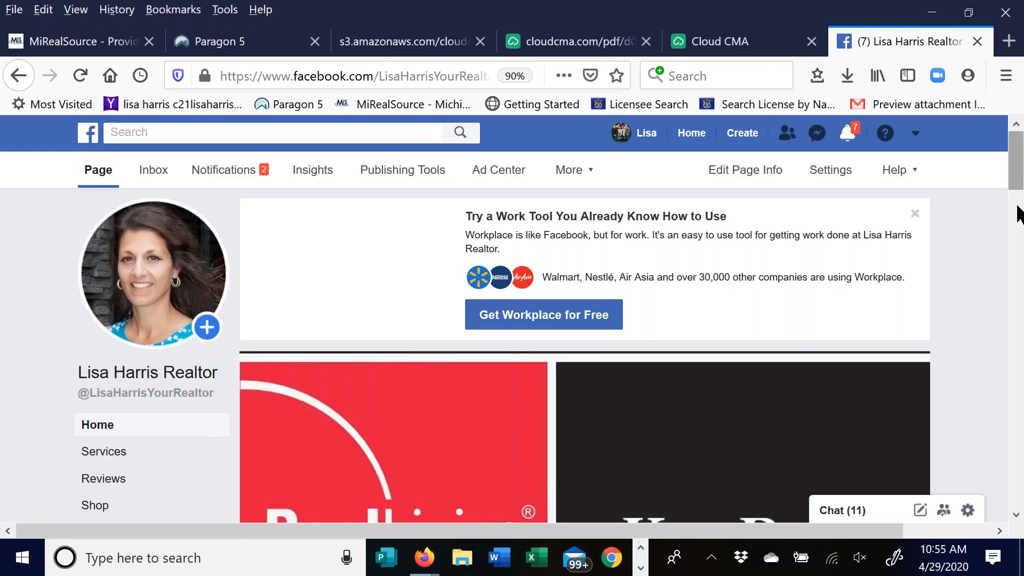
- Scroll the Facebook Page down to the new post and open its What's My Home Worth link preview
left_click_drag(1017, 179, 1017, 285)
scroll(402, 363, "down", 2)
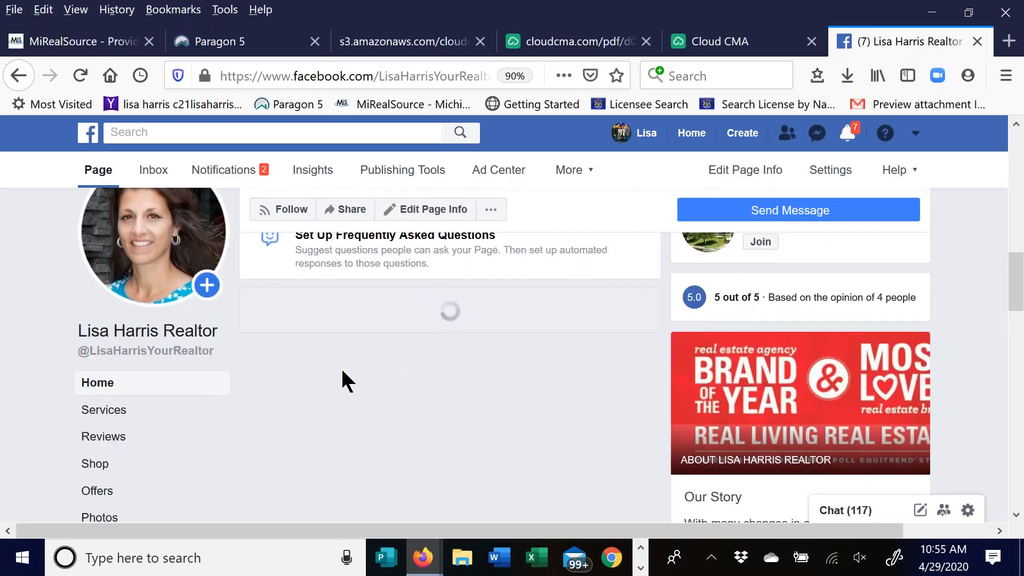
scroll(347, 373, "down", 5)
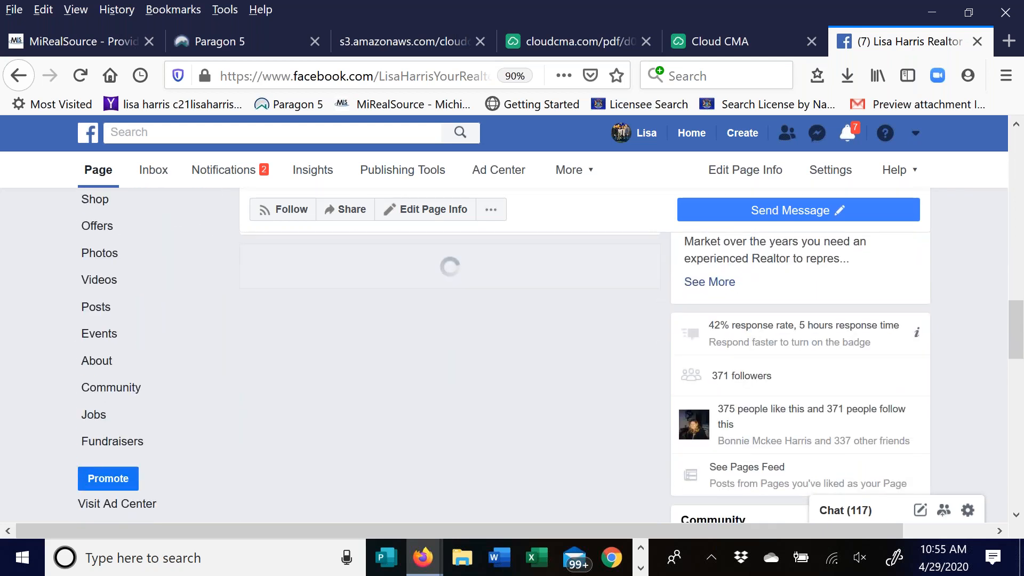
scroll(450, 374, "down", 1)
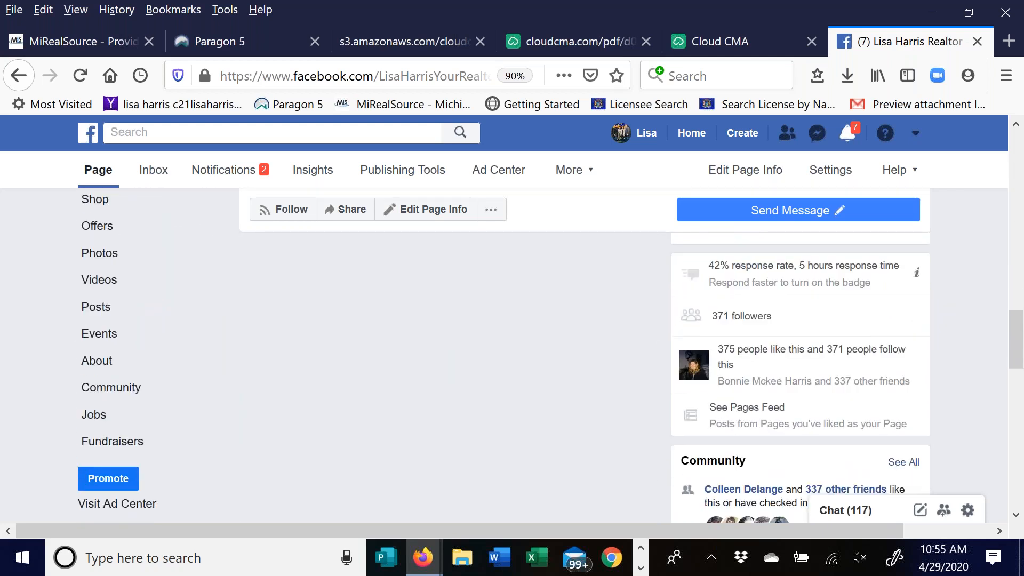
scroll(433, 336, "down", 4)
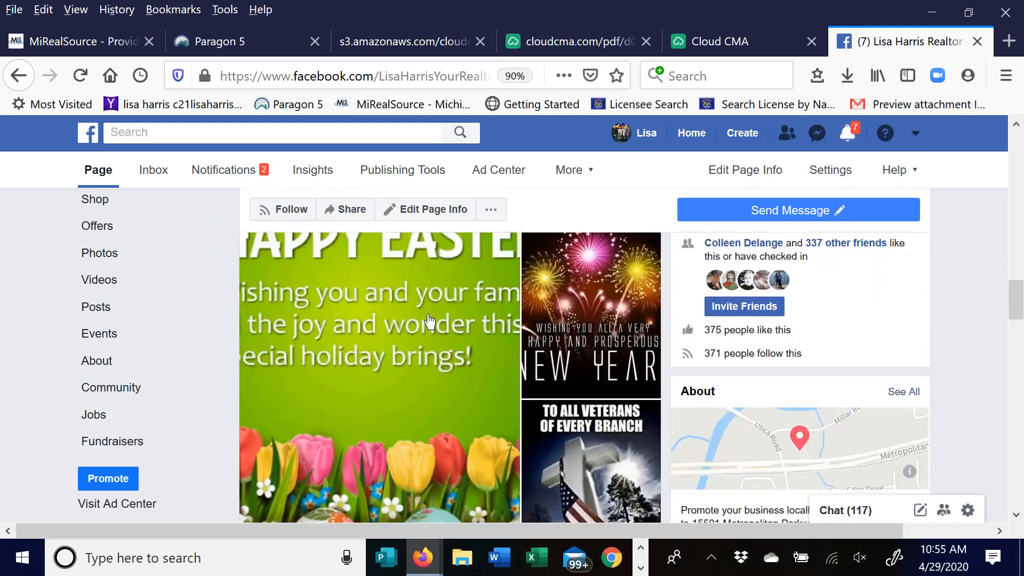
scroll(429, 321, "down", 6)
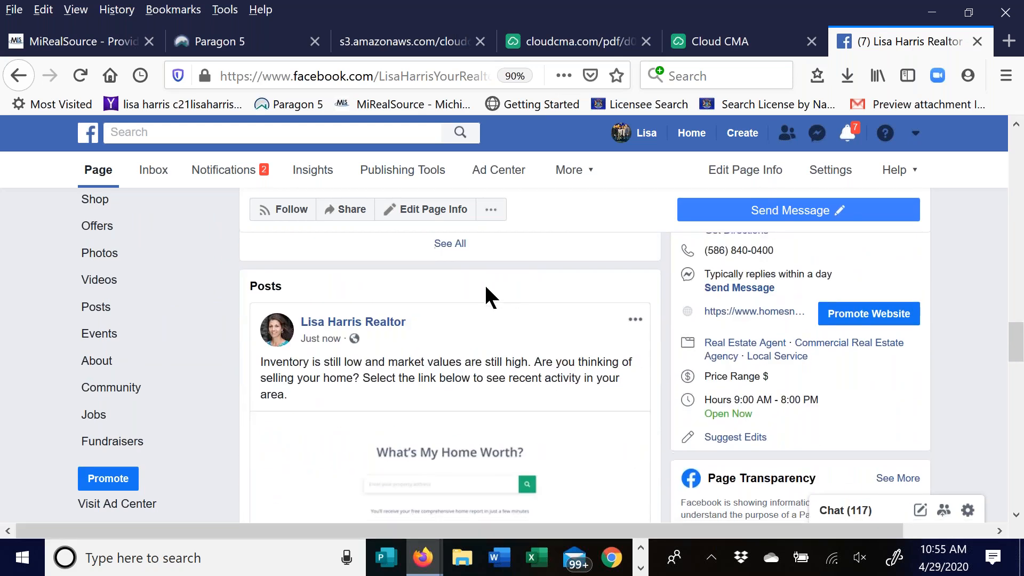
scroll(483, 288, "down", 2)
scroll(459, 298, "down", 1)
scroll(515, 305, "up", 1)
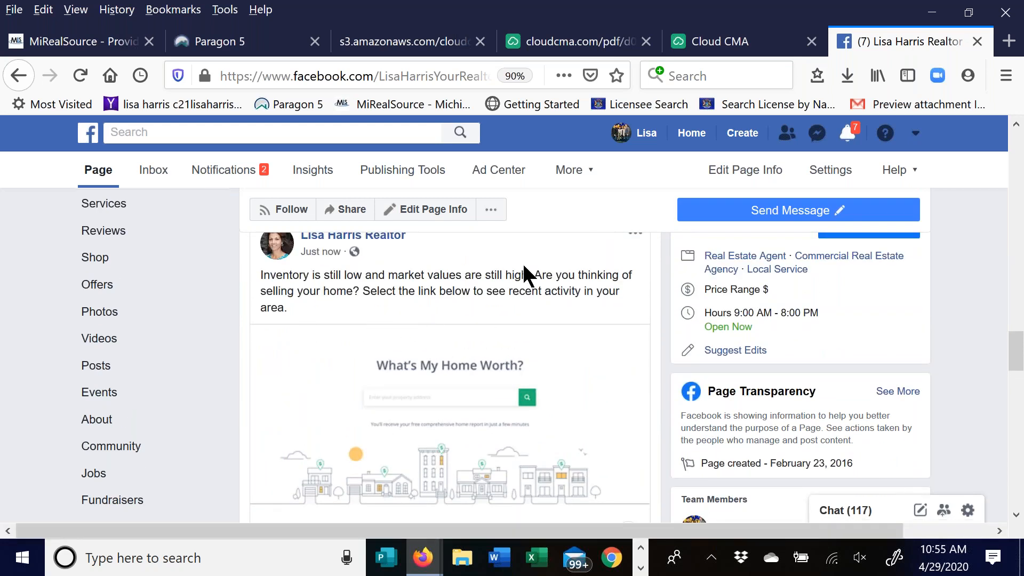
scroll(516, 267, "down", 2)
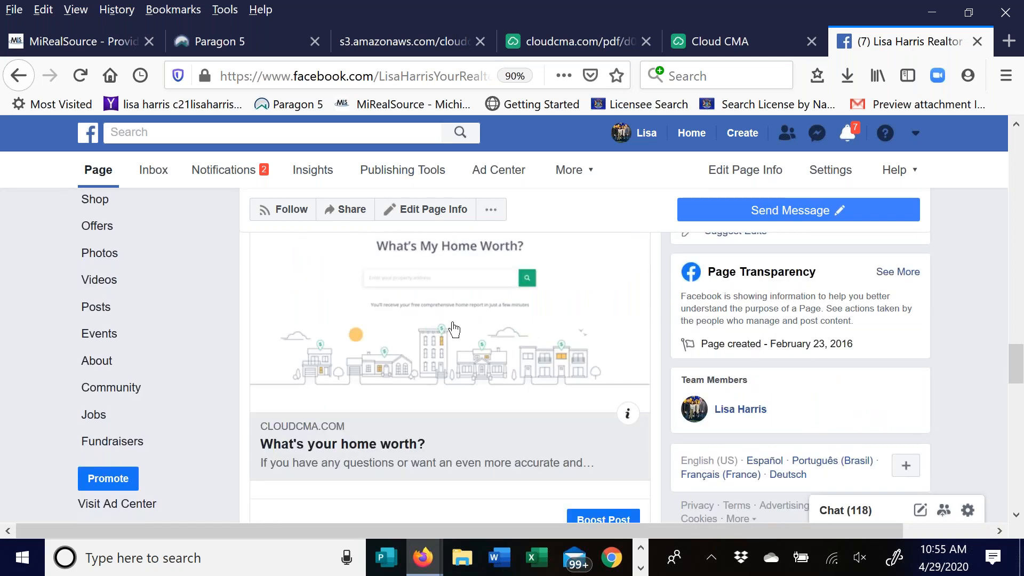
left_click(447, 329)
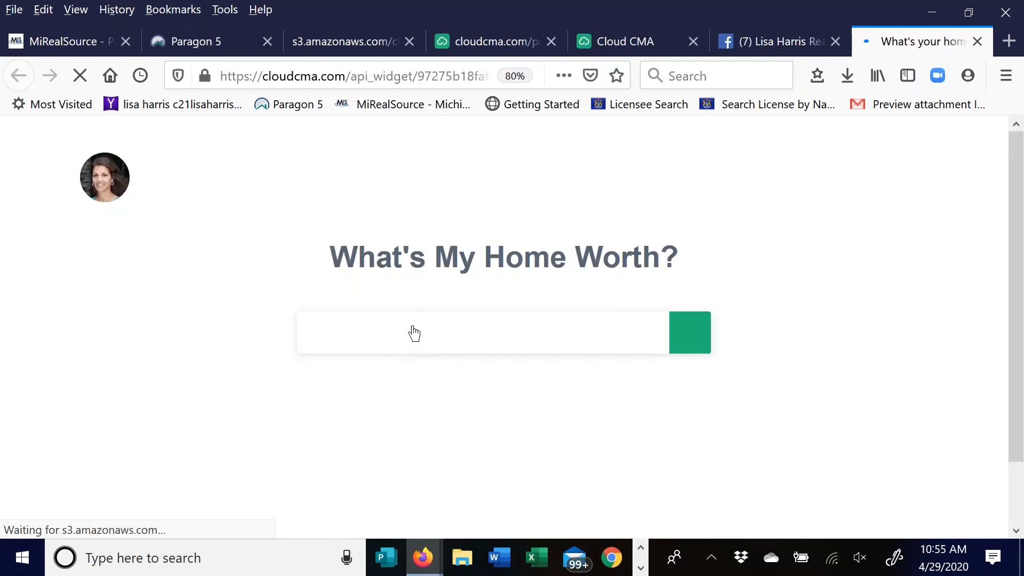
- Look up a sample property address on the landing page until the We Found It form appears, then close the tab
left_click(421, 334)
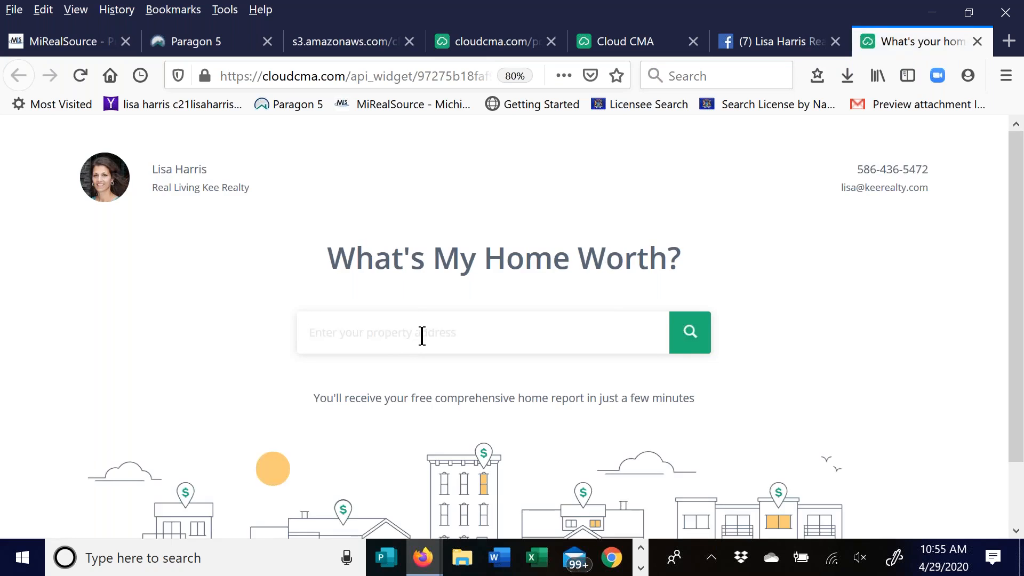
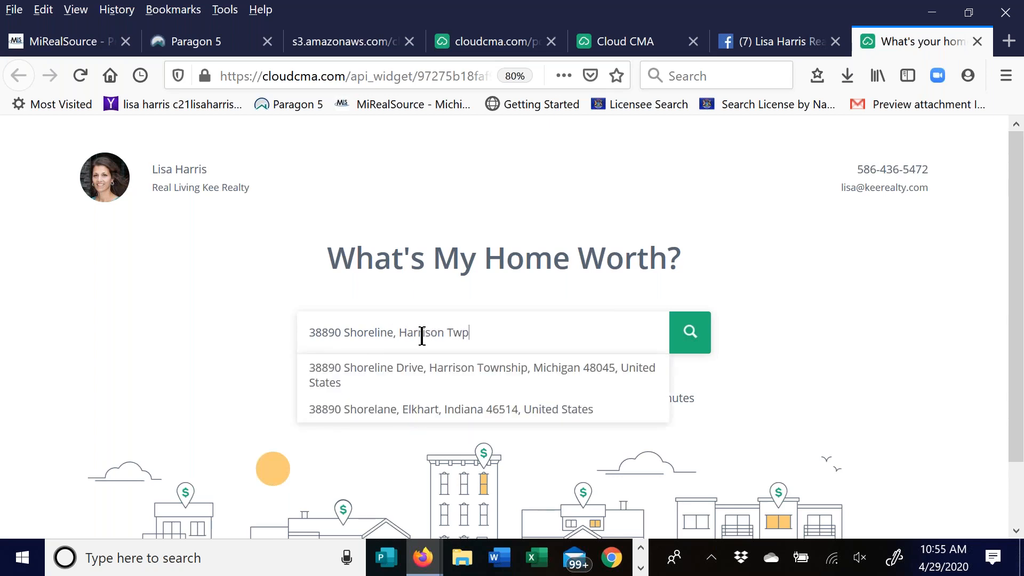
left_click(438, 375)
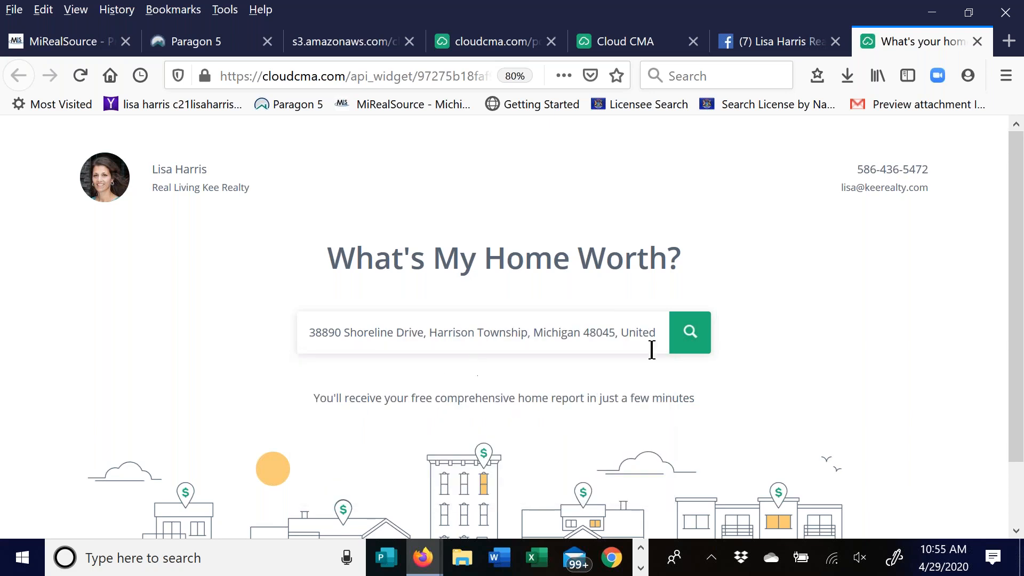
left_click(700, 343)
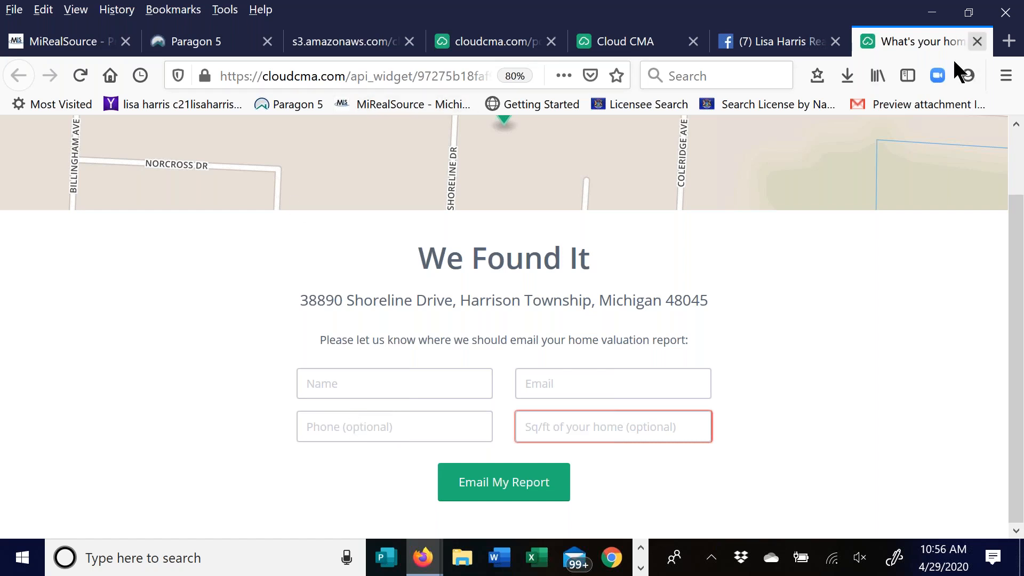
left_click(971, 37)
- Switch back to the Lead Generation Cloud CMA window and go to the CMA Reports list
mouse_move(423, 557)
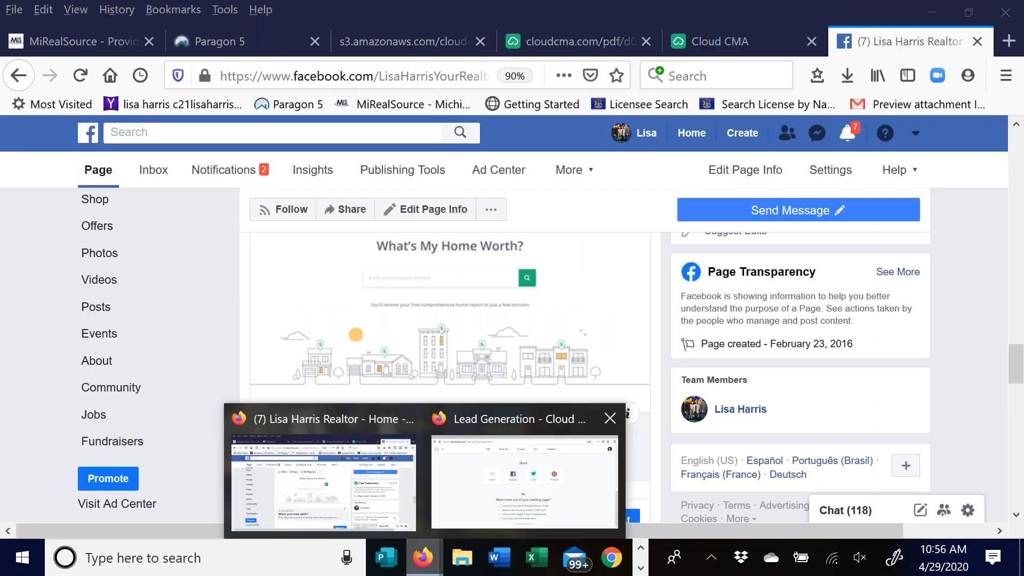
left_click(566, 475)
left_click(311, 106)
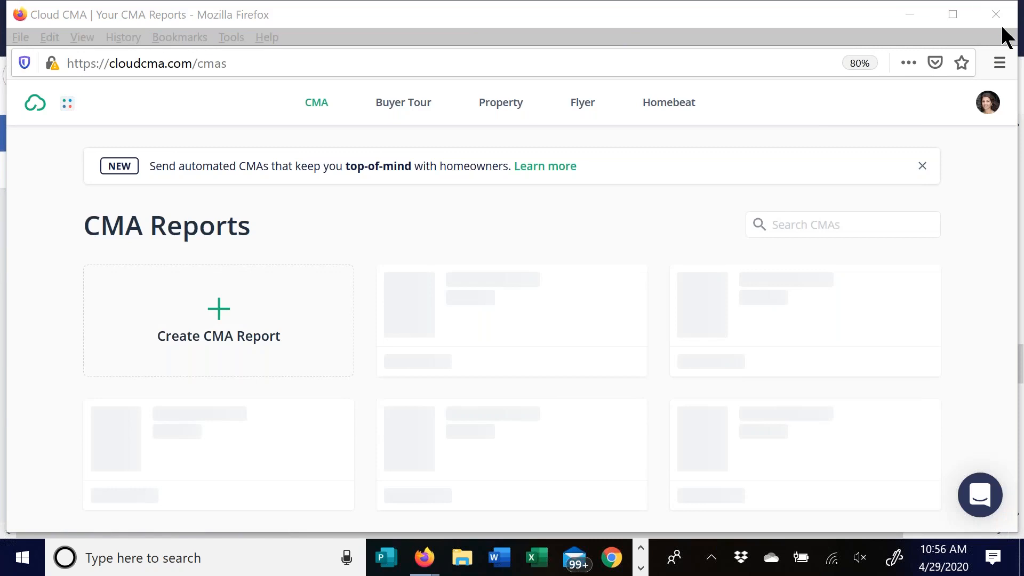
- Show page 2 of the CMA Reports list and scroll through the saved reports
left_click(1014, 171)
left_click_drag(1014, 172, 1012, 512)
left_click(153, 511)
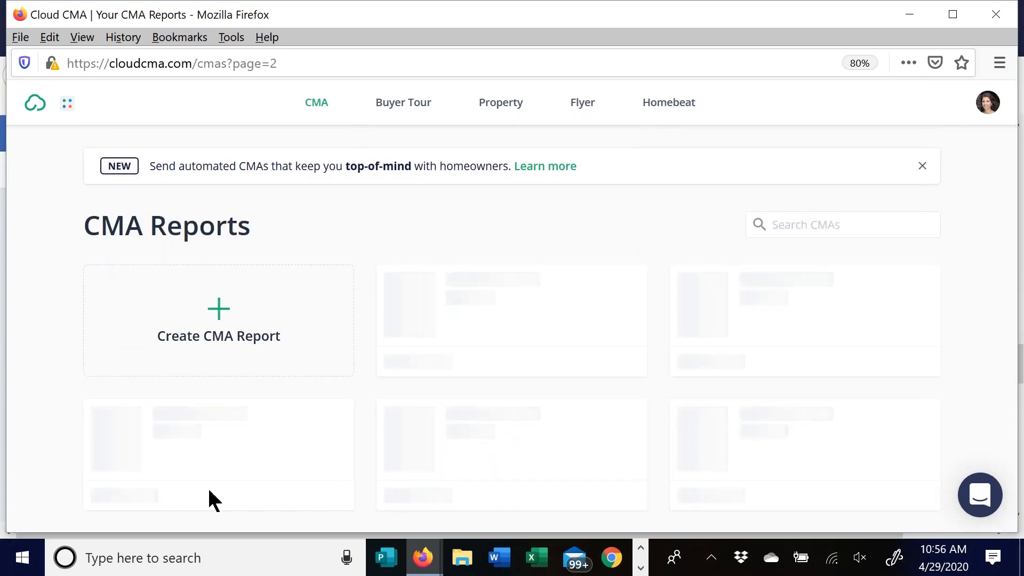
scroll(928, 251, "down", 10)
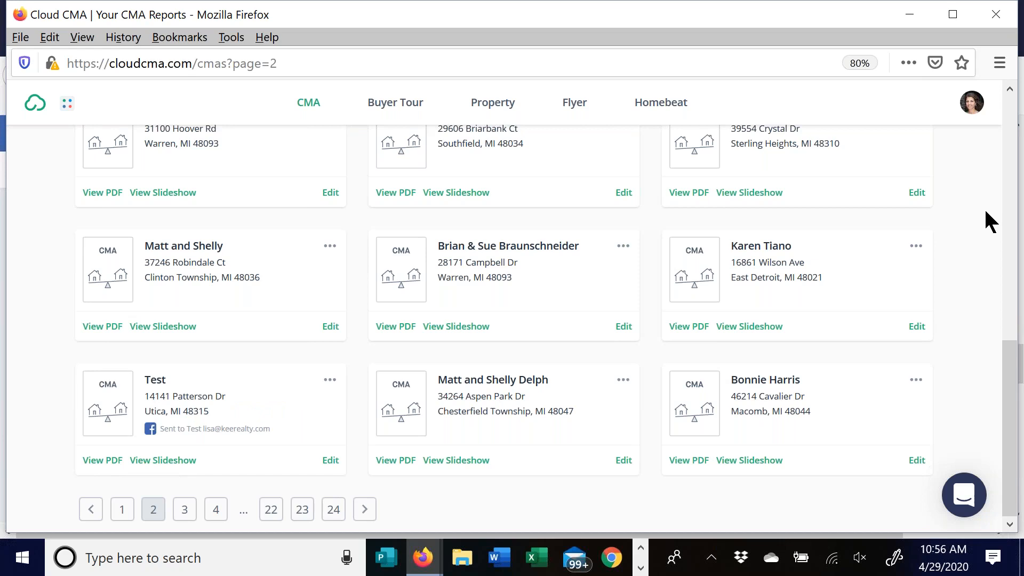
mouse_move(885, 266)
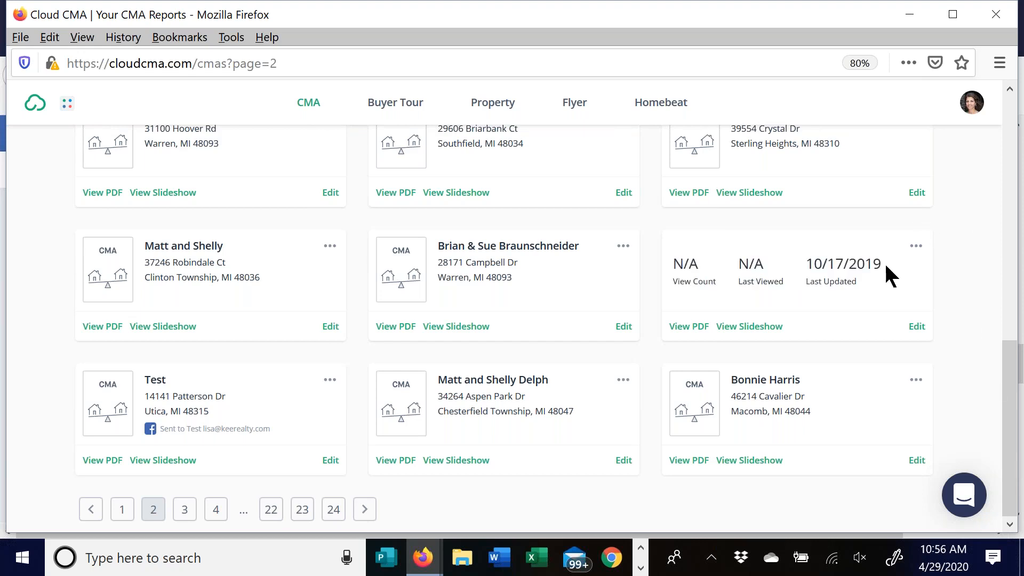
scroll(907, 256, "up", 10)
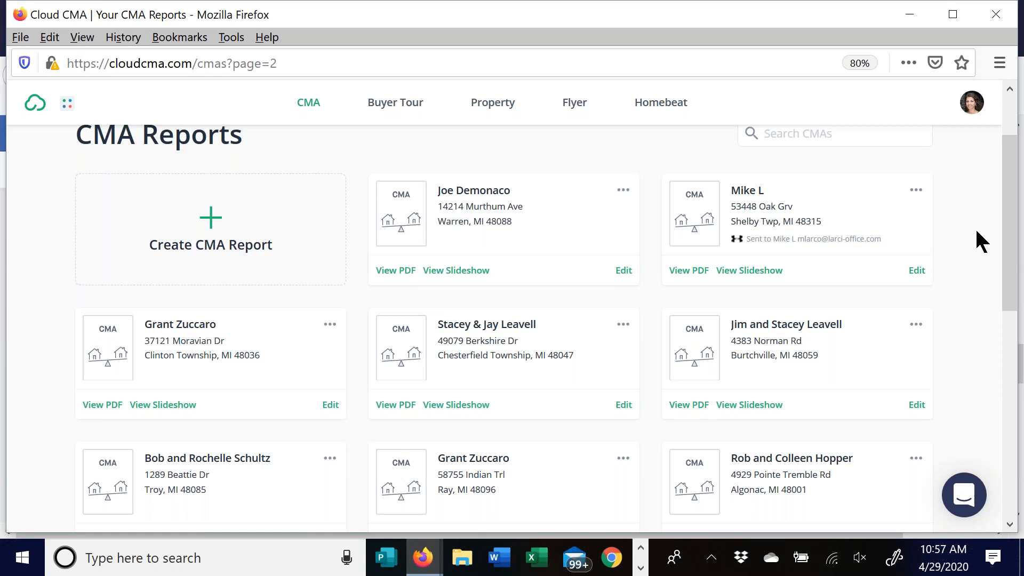
mouse_move(913, 316)
mouse_move(516, 229)
- Open the Custom Pages settings from the account avatar menu
left_click(971, 102)
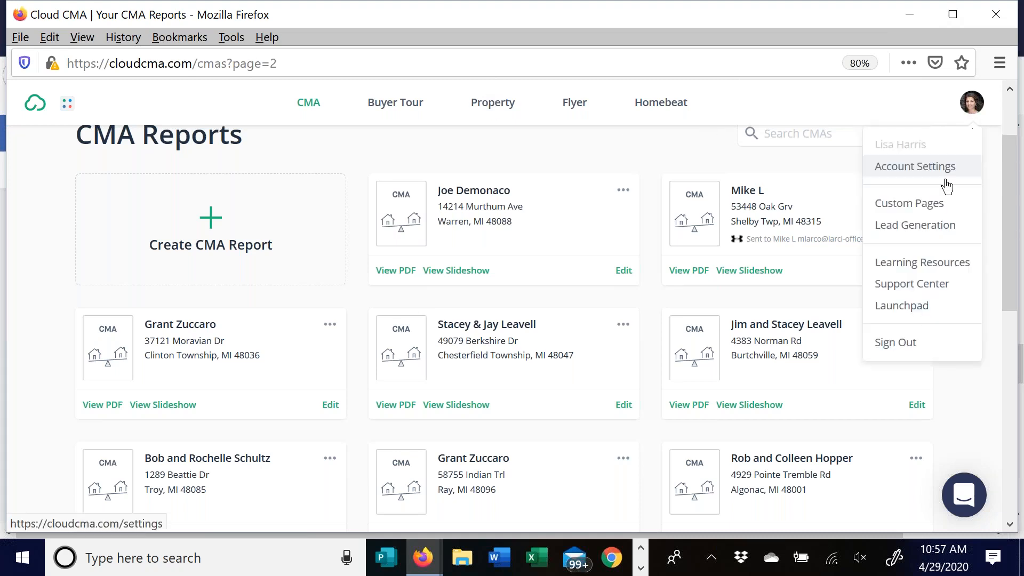
left_click(928, 208)
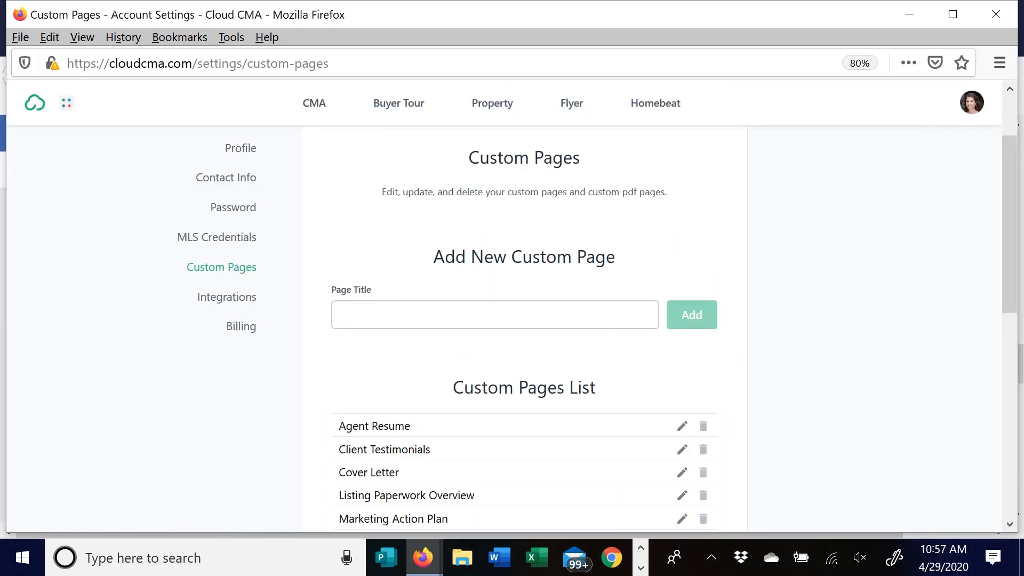
scroll(339, 371, "down", 5)
- Preview the GLR Map and Our Company custom pages, closing each preview afterwards
mouse_move(393, 285)
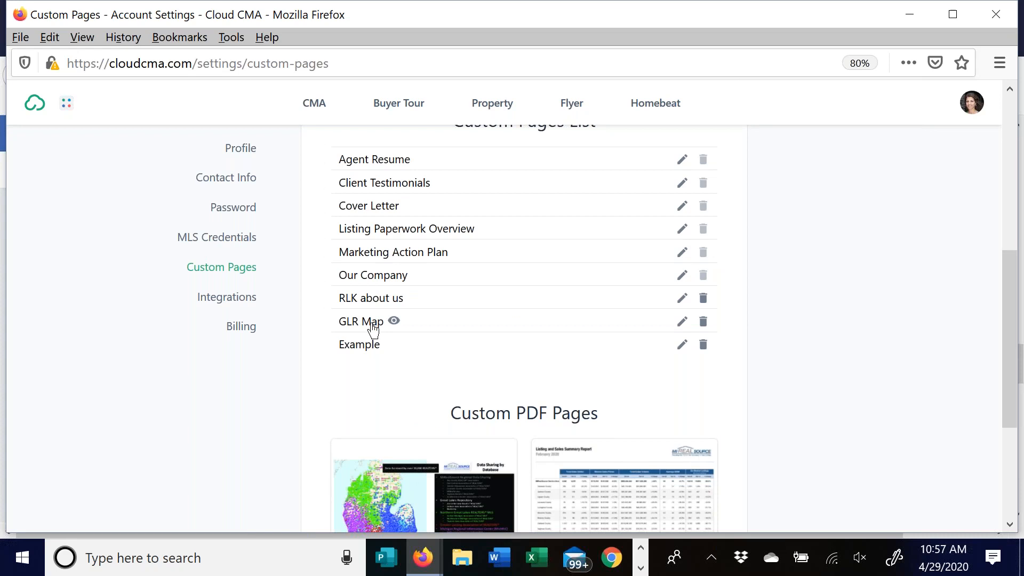
left_click(394, 321)
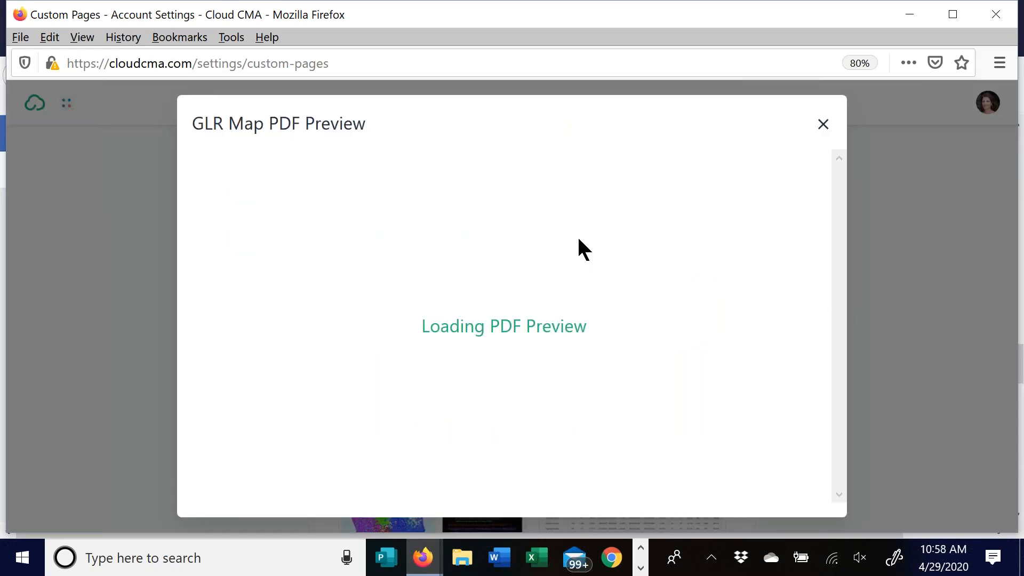
left_click(823, 126)
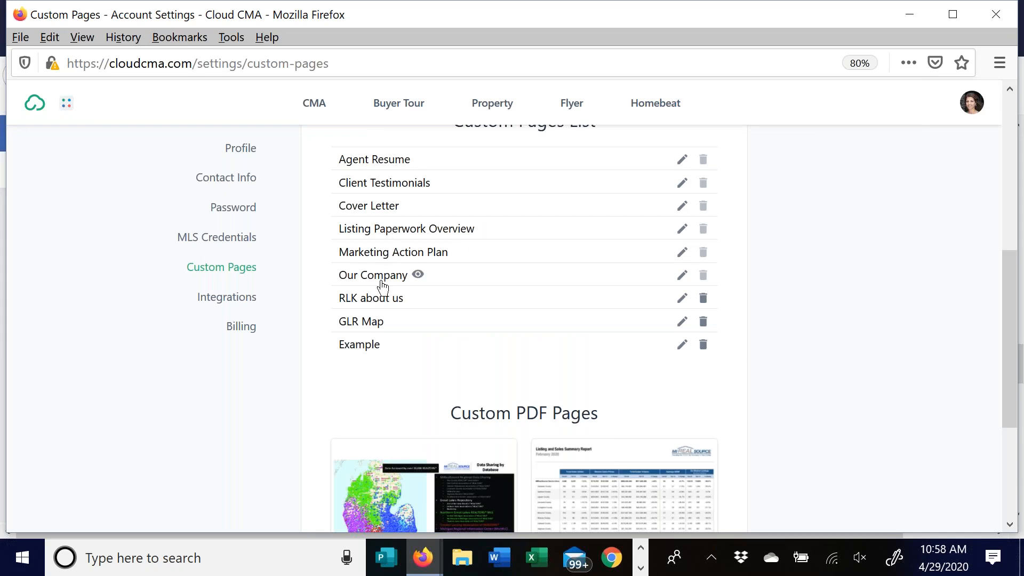
left_click(418, 275)
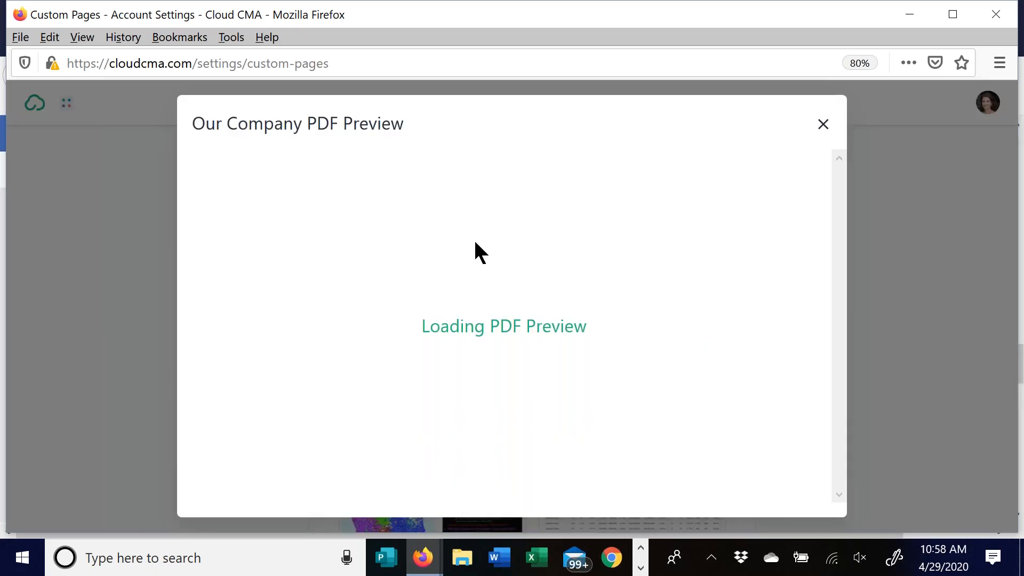
left_click(822, 125)
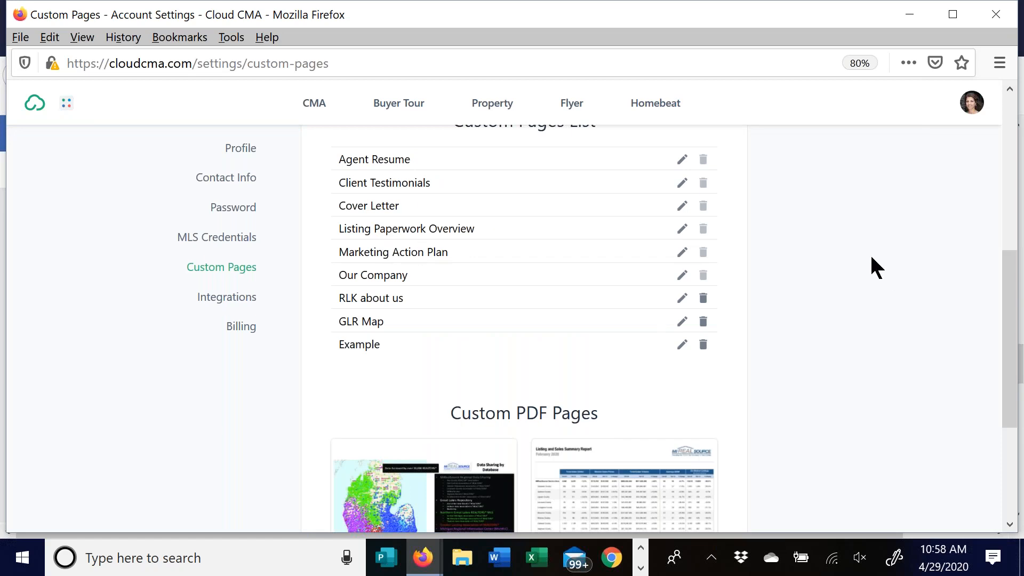
scroll(852, 245, "up", 1)
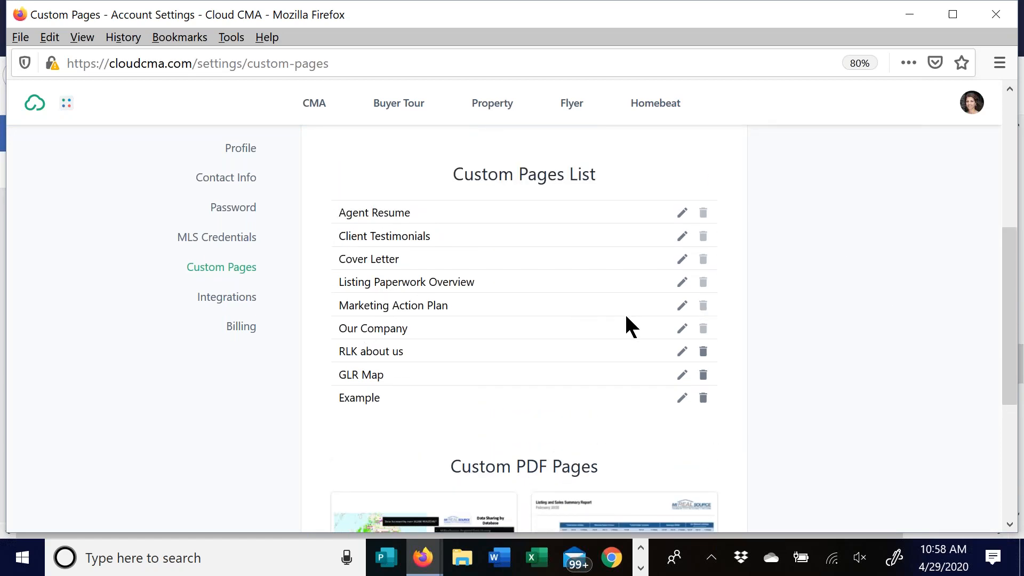
left_click(681, 213)
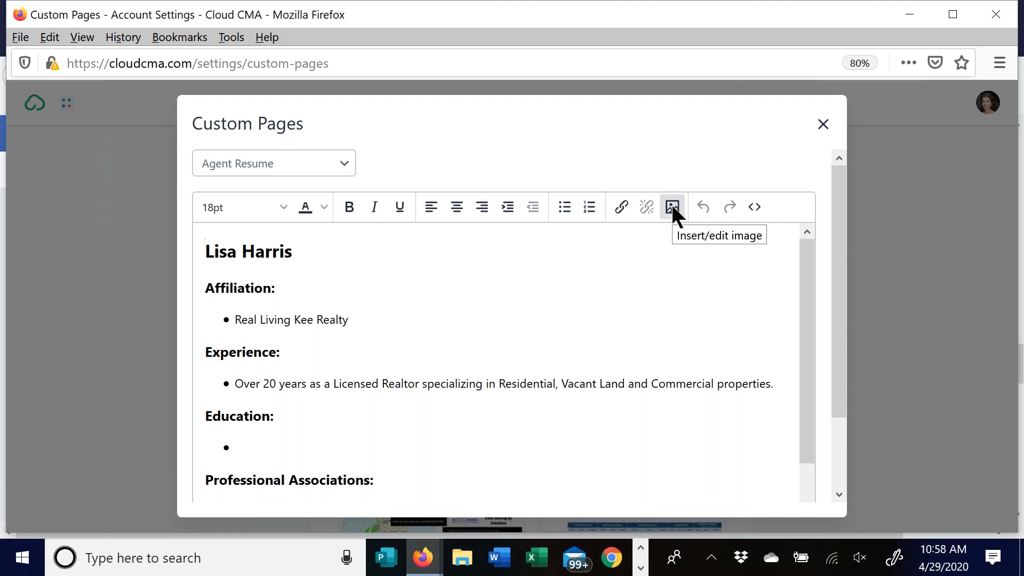
scroll(464, 299, "down", 5)
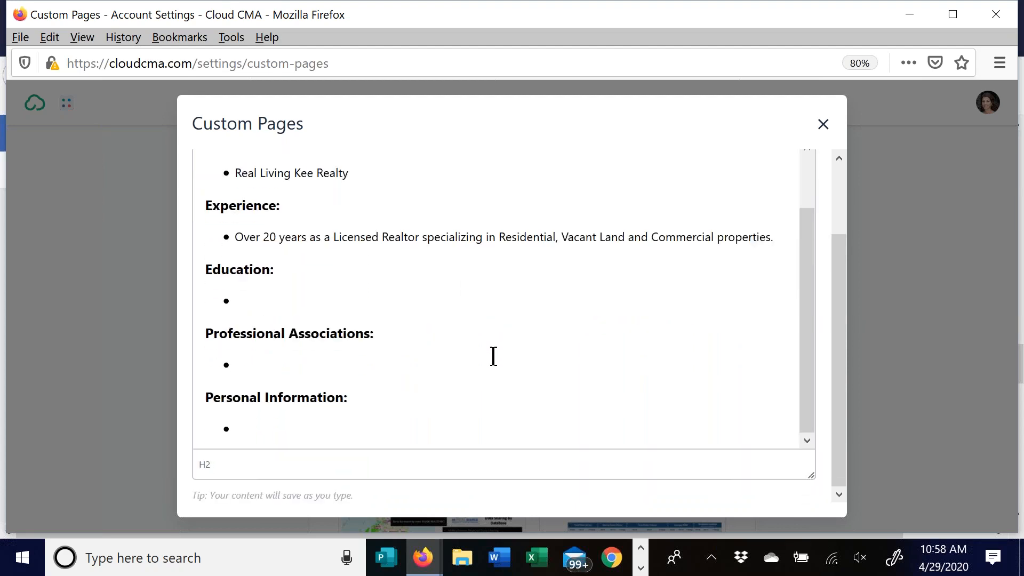
scroll(336, 368, "up", 6)
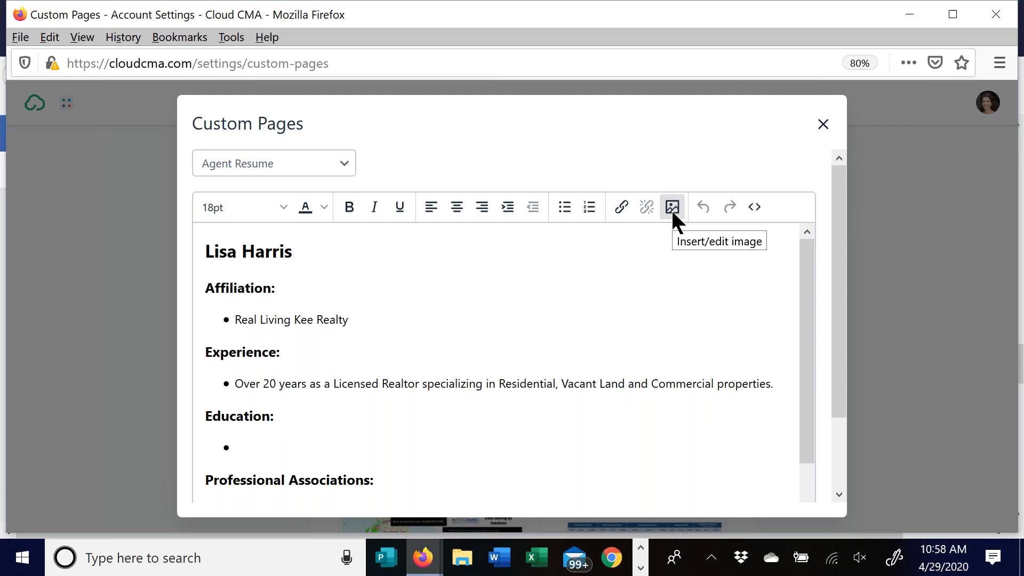
left_click(824, 124)
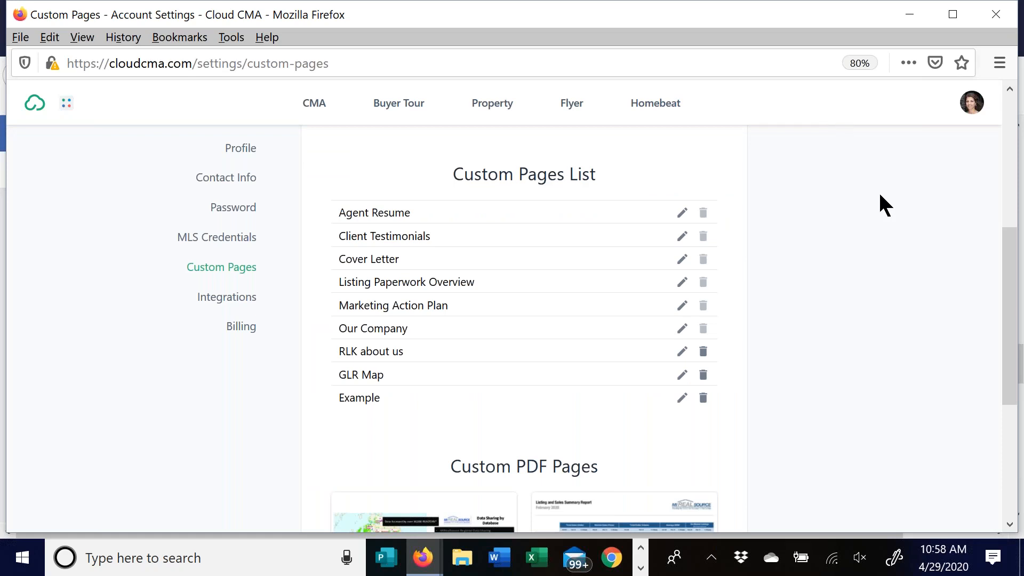
left_click(939, 370)
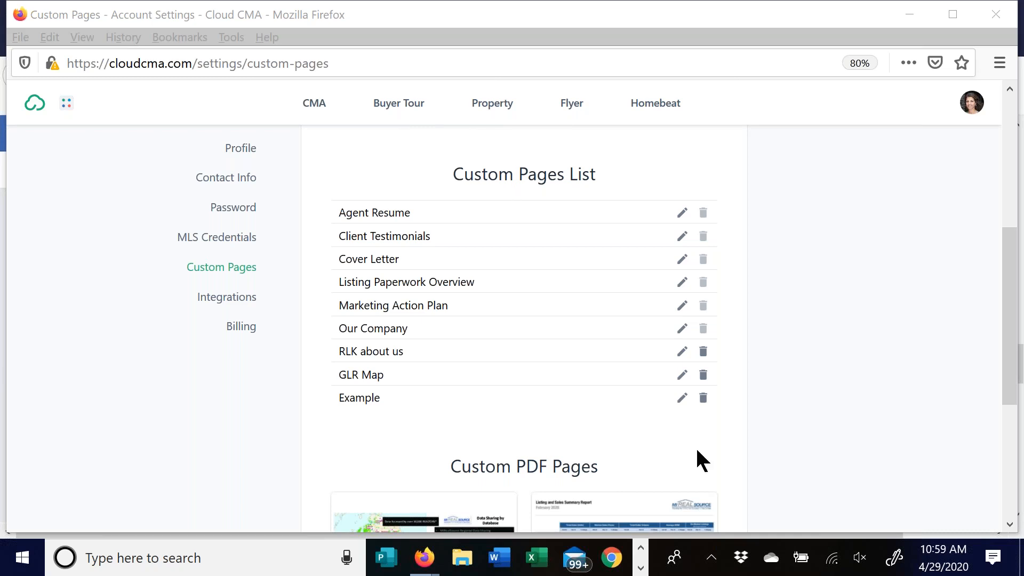
- Close the Facebook tab and switch to the Paragon 5 listings search
mouse_move(427, 562)
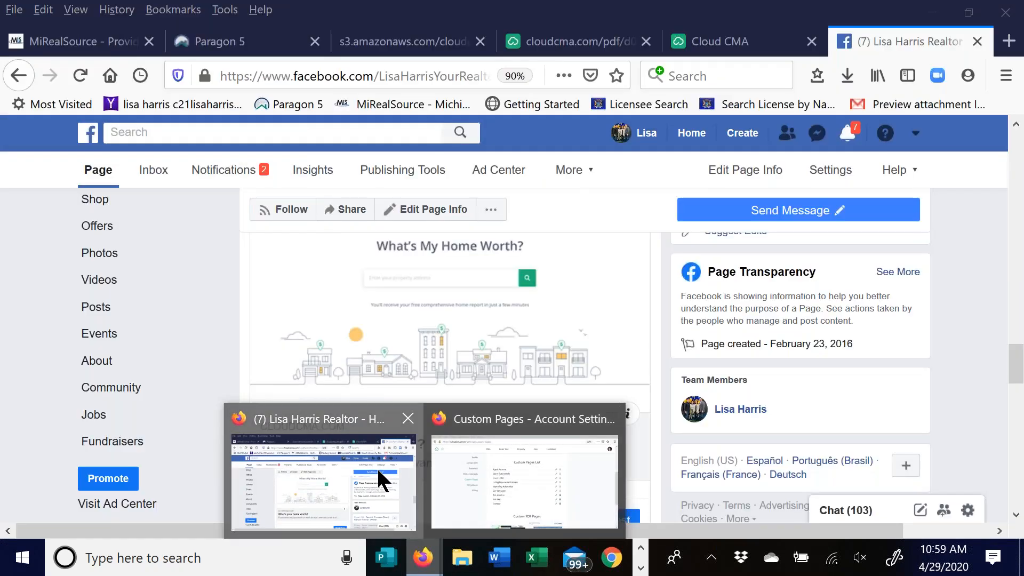
left_click(377, 466)
left_click(977, 41)
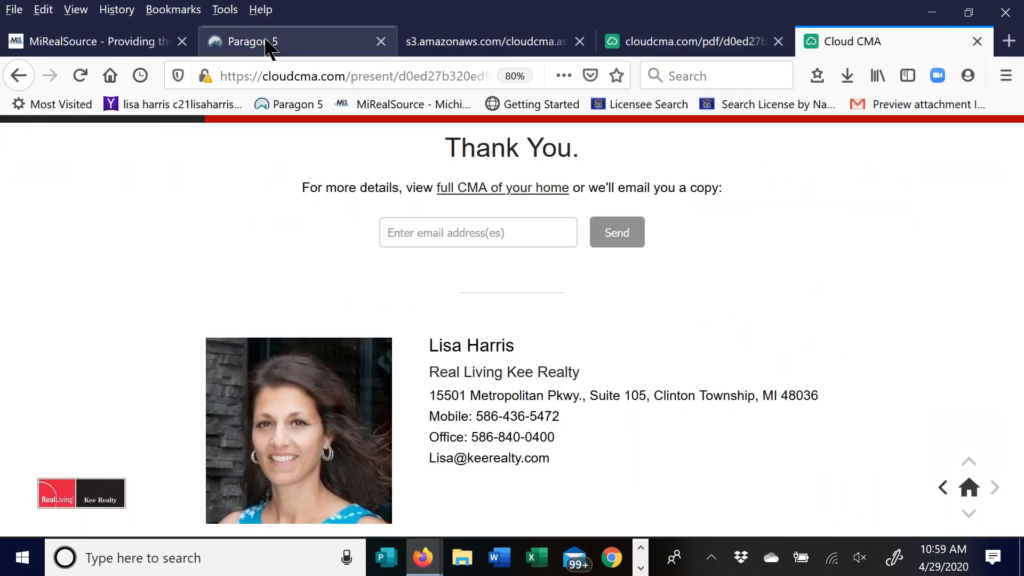
left_click(269, 41)
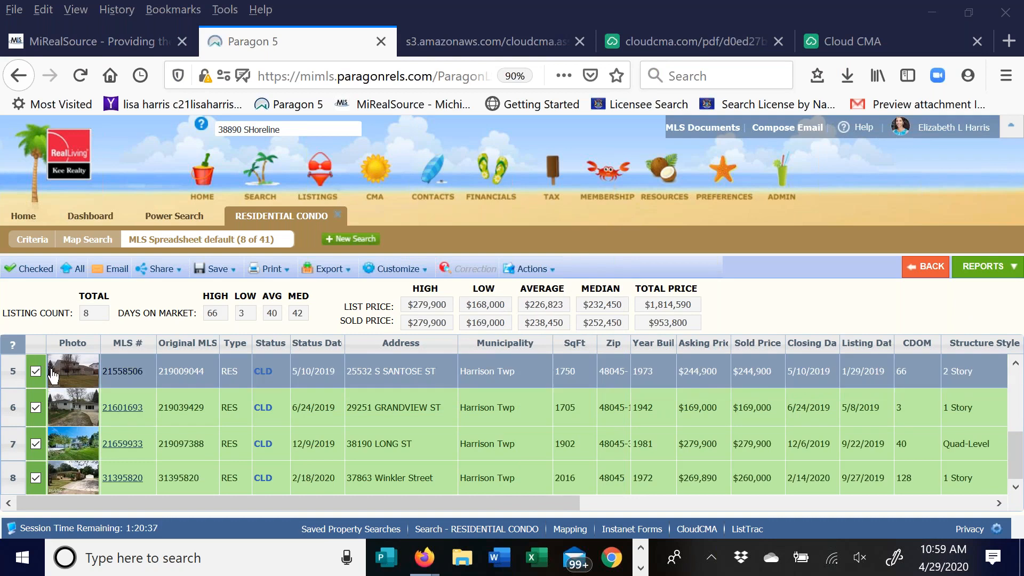
- Uncheck the sold listings in rows 5–8 and start a Cloud CMA Buyer Tour from the remaining four
left_click(35, 371)
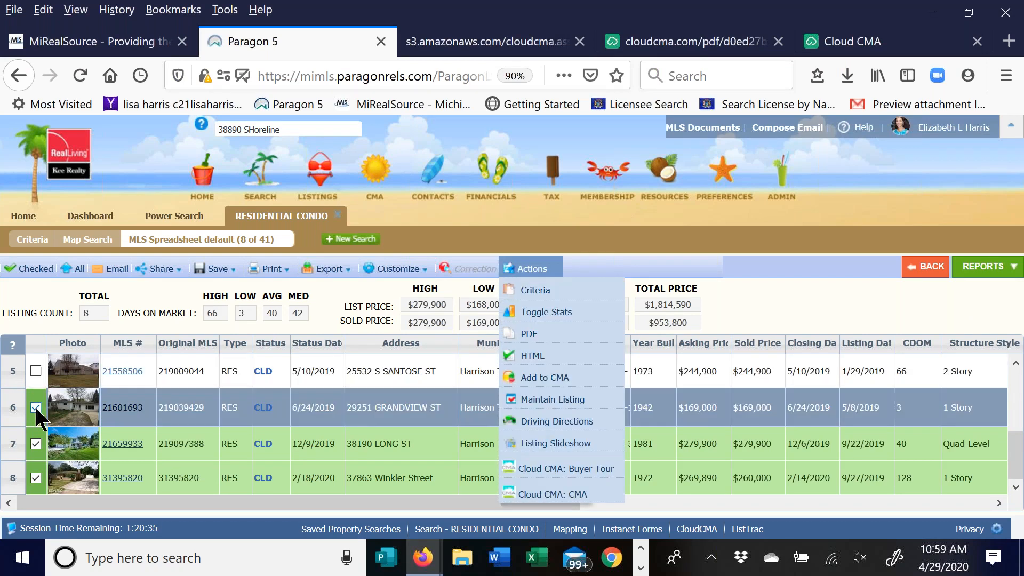
left_click(36, 407)
left_click(36, 444)
left_click(36, 477)
scroll(304, 401, "up", 3)
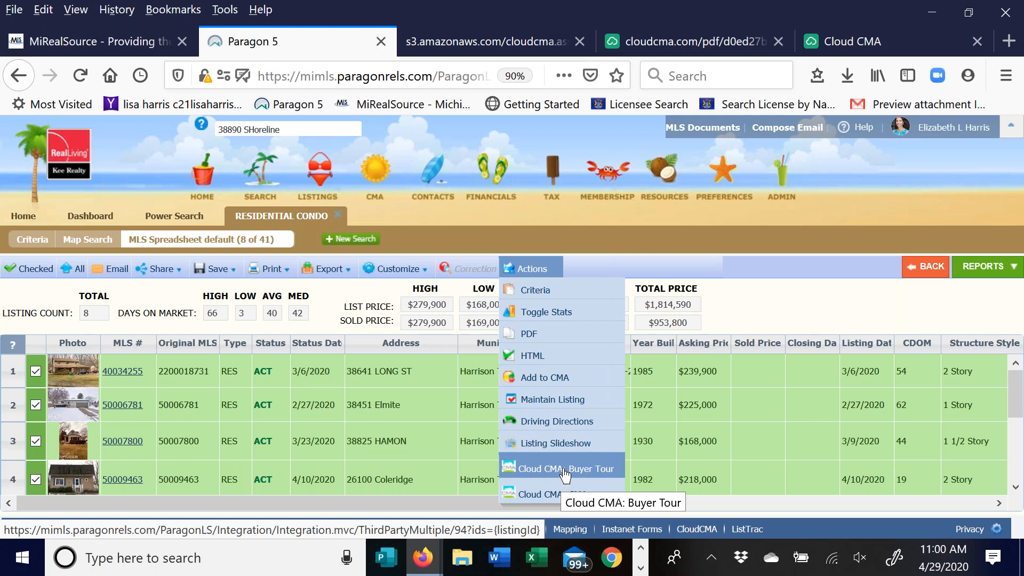
left_click(564, 472)
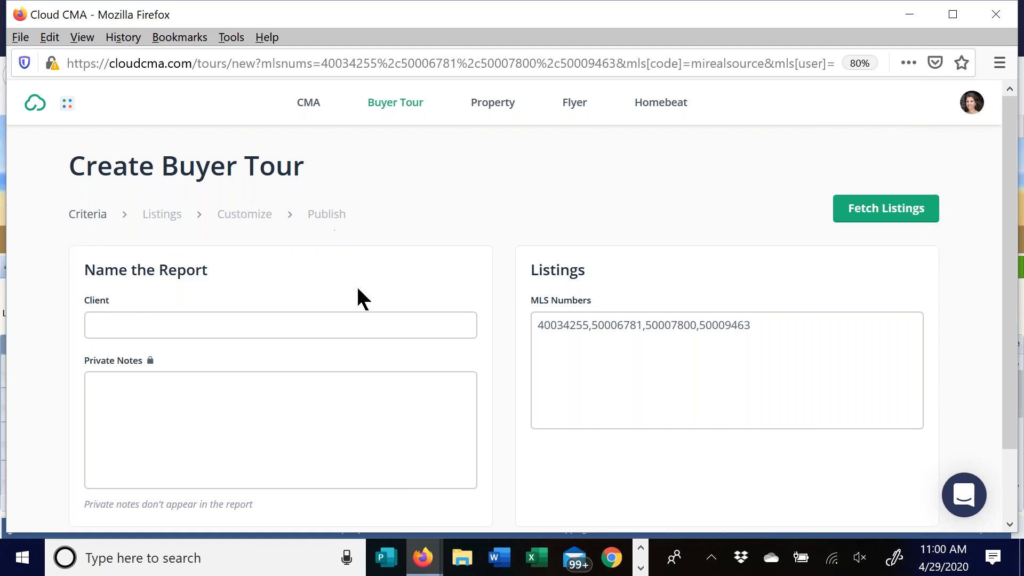
- Leave the prefilled four-listing tour form and show the Buyer Tours list of saved tours
scroll(352, 320, "down", 3)
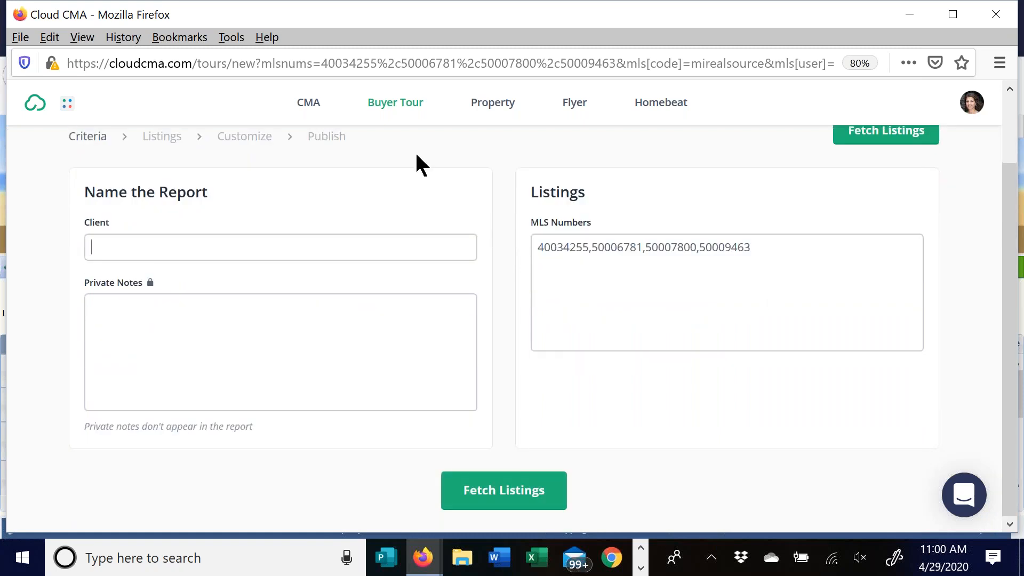
left_click(405, 105)
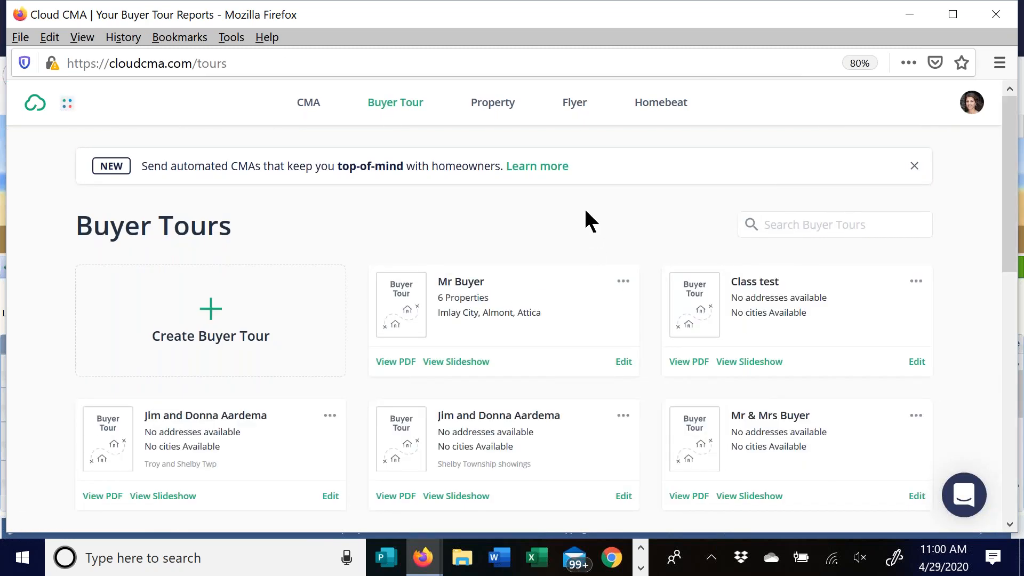
- Look through the saved buyer tour cards and view the Shelby Township showings tour as a PDF
scroll(549, 245, "down", 3)
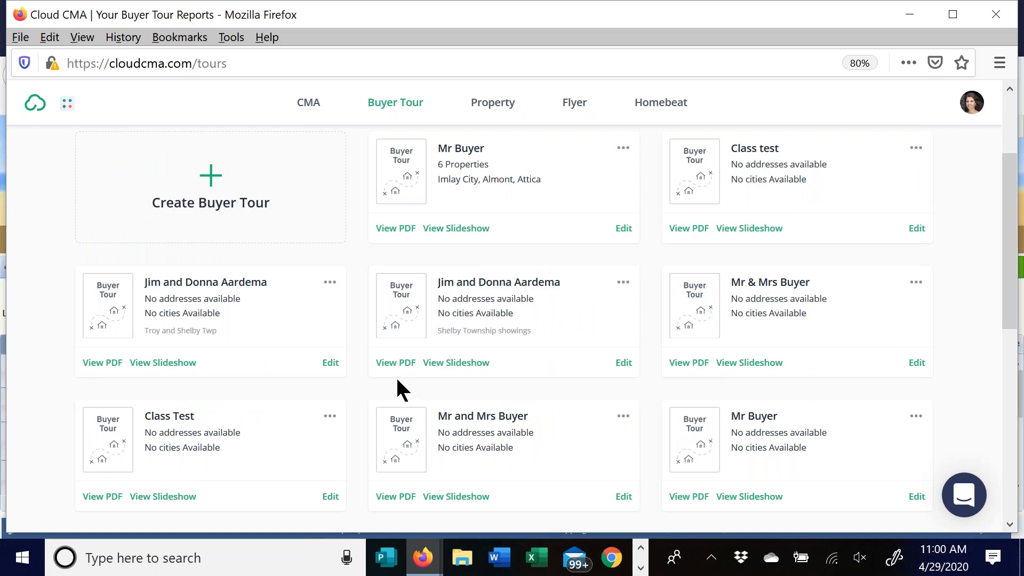
scroll(398, 381, "down", 3)
scroll(315, 328, "down", 2)
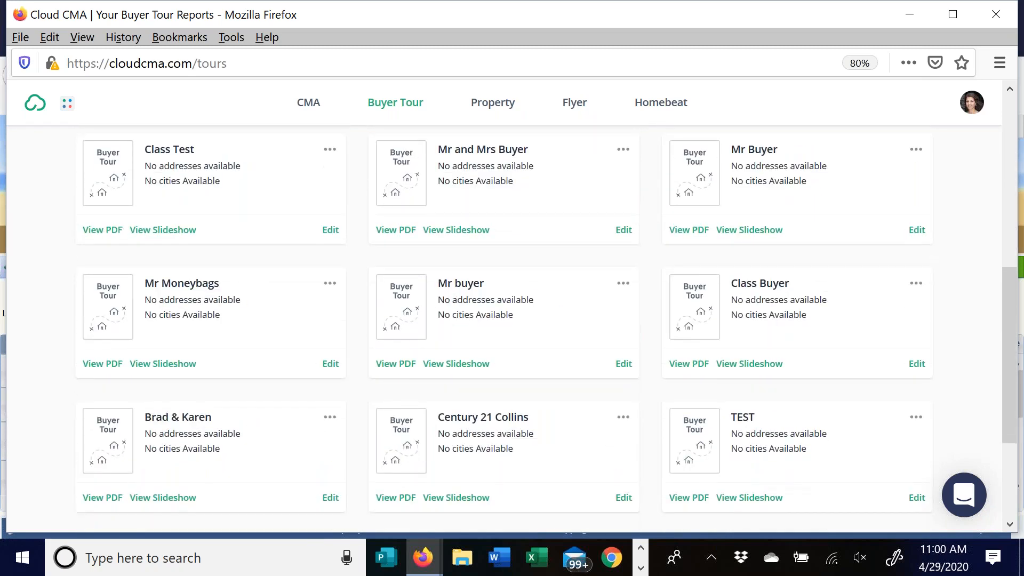
scroll(988, 210, "down", 3)
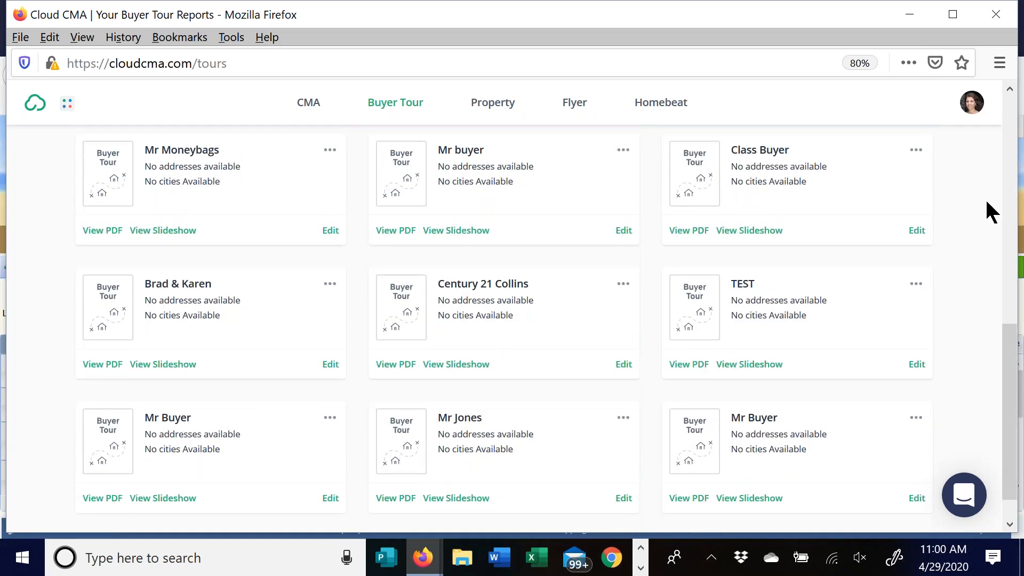
scroll(990, 212, "down", 1)
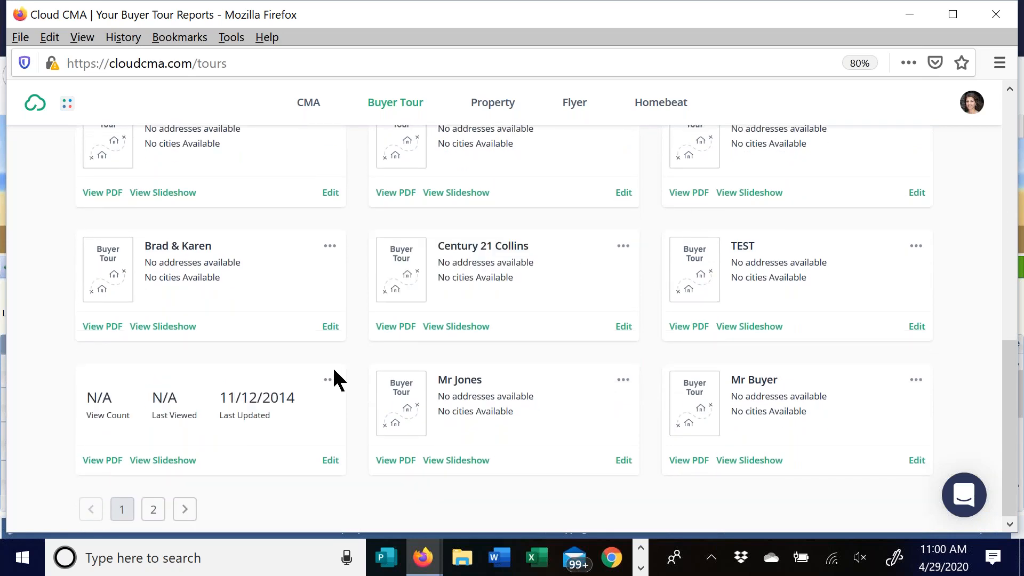
scroll(960, 248, "up", 4)
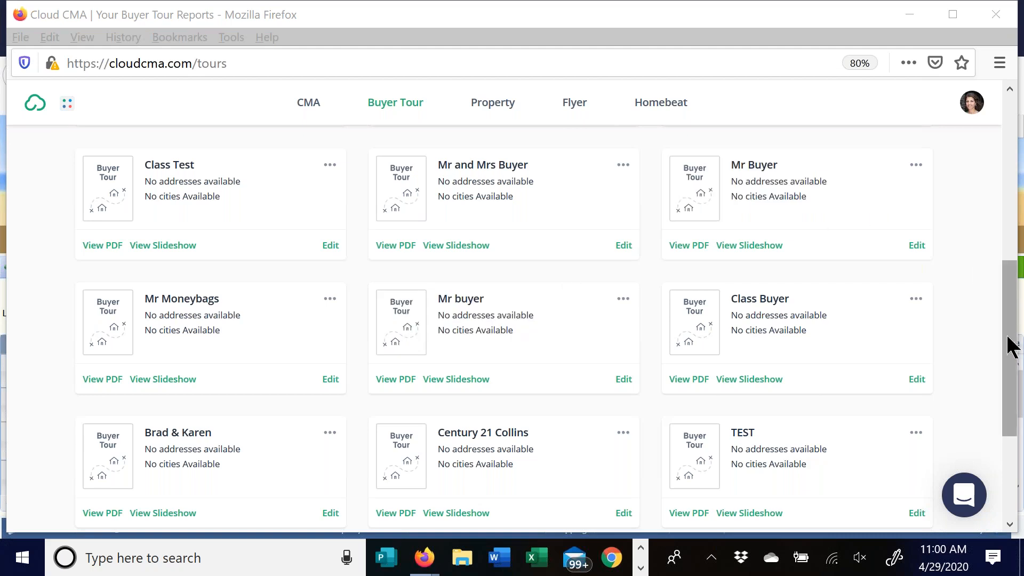
left_click_drag(1013, 341, 1015, 262)
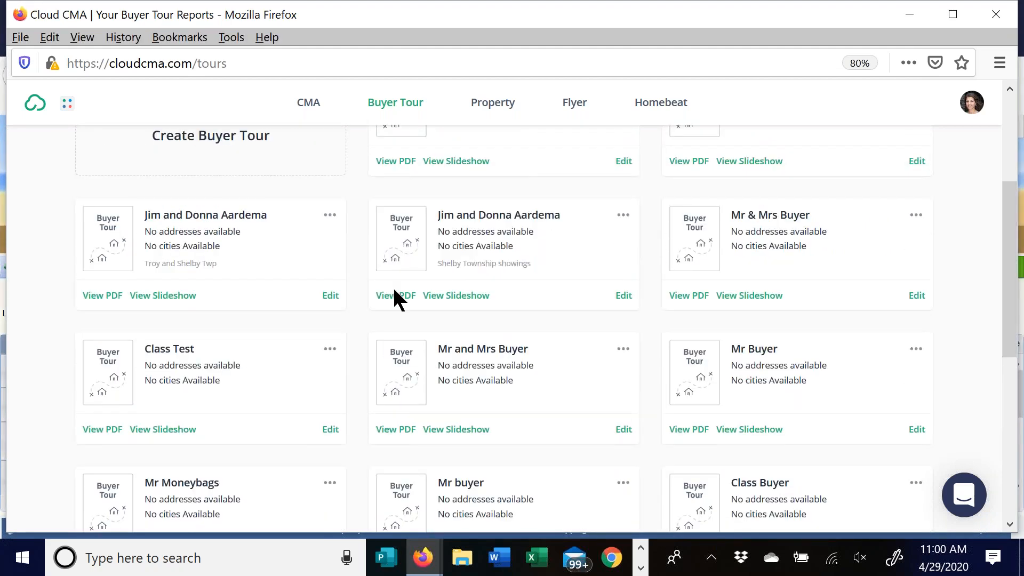
left_click(689, 296)
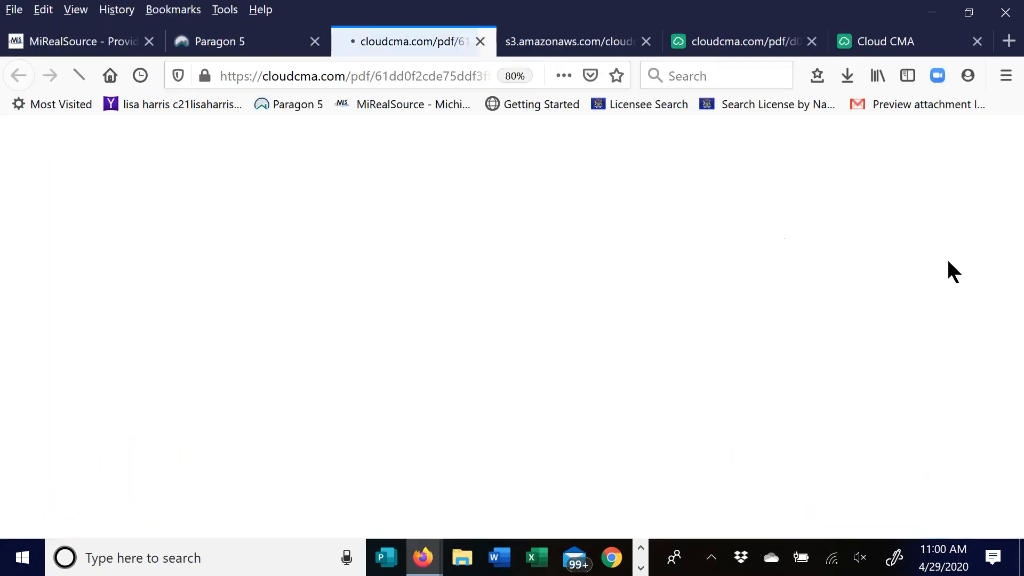
- Open the downloaded buyer tour PDF in Acrobat and page through to the third property's details
left_click(851, 71)
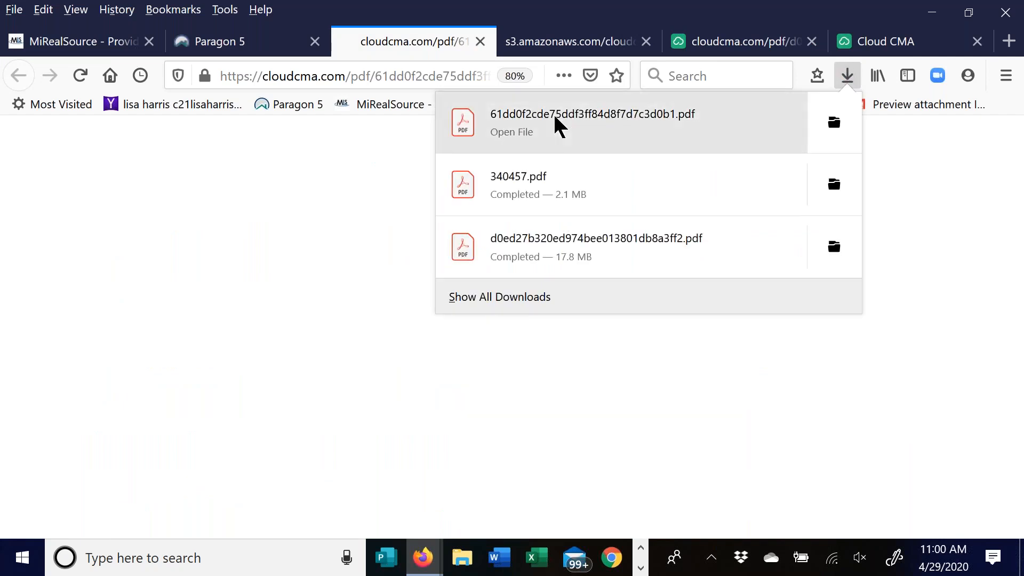
left_click(552, 113)
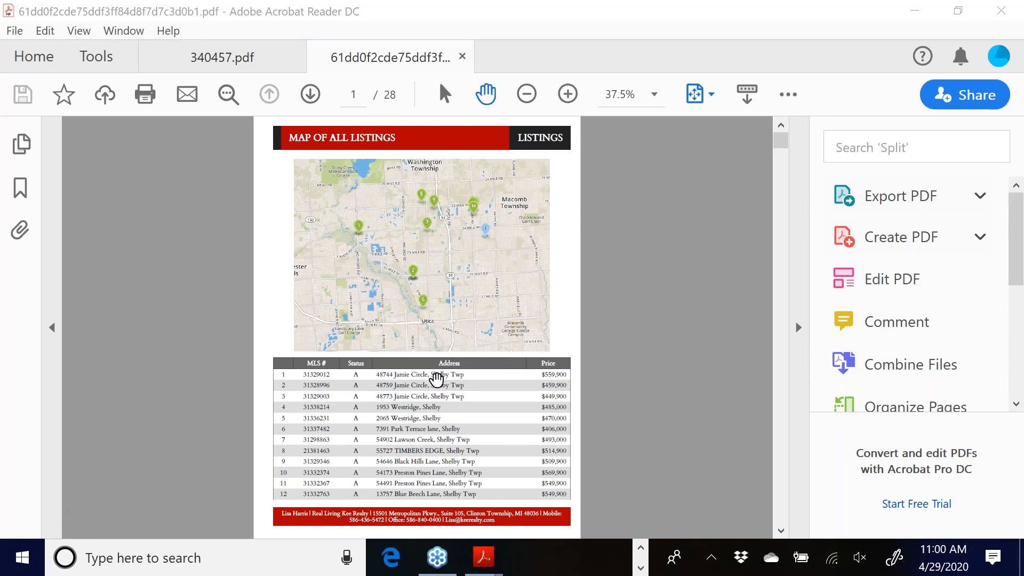
left_click(310, 100)
left_click(309, 99)
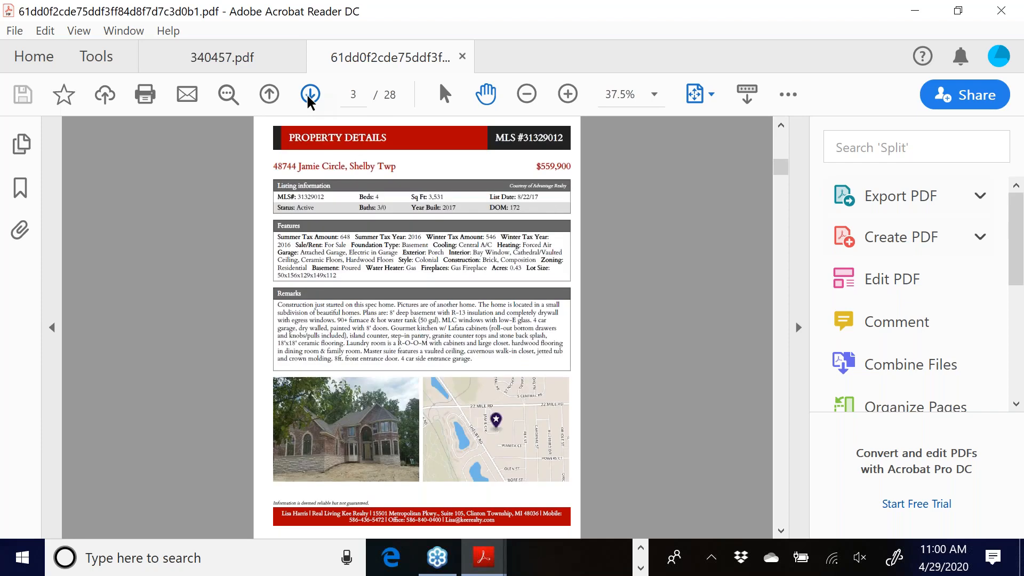
left_click(309, 99)
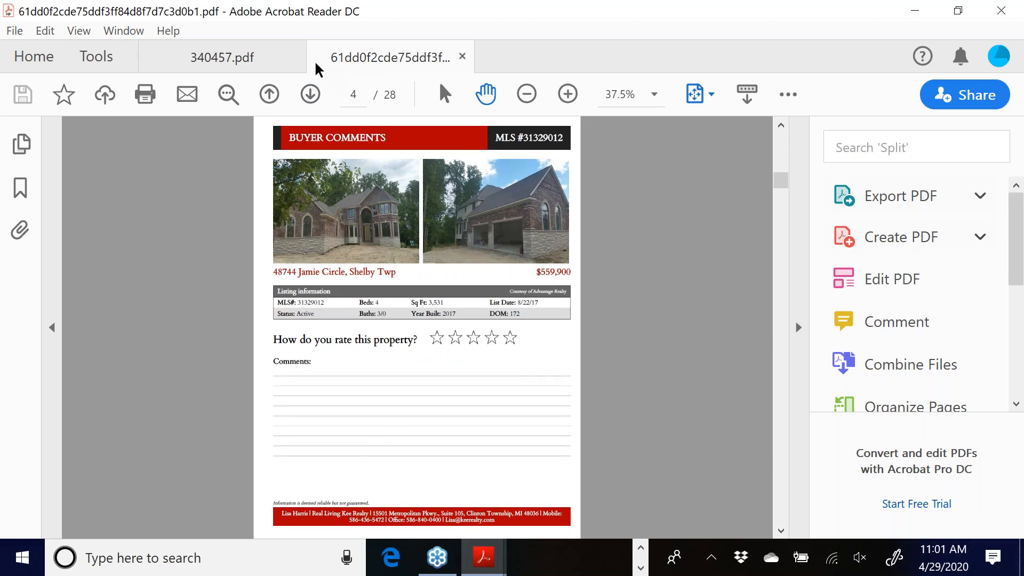
left_click(311, 97)
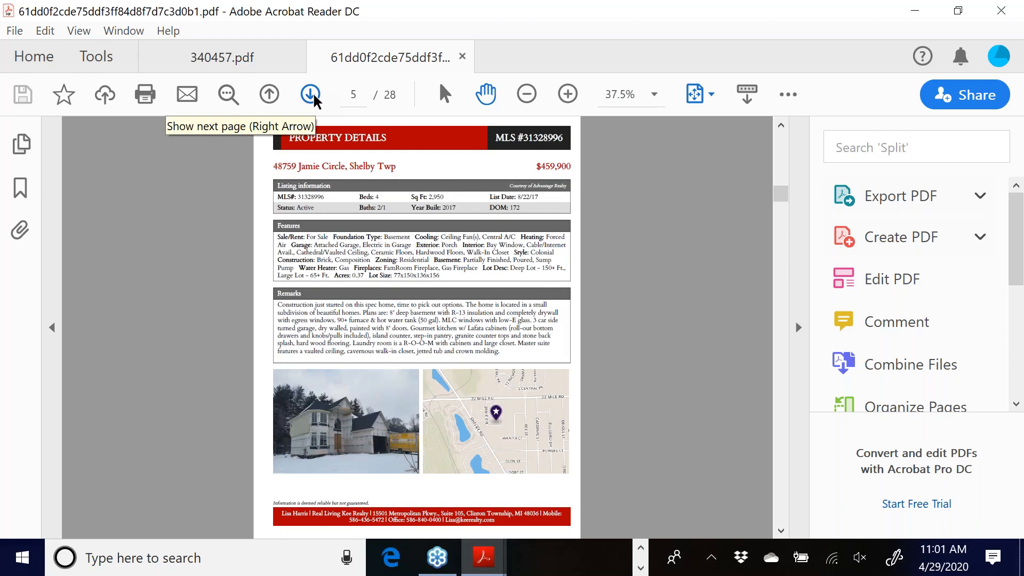
left_click(312, 97)
left_click(311, 97)
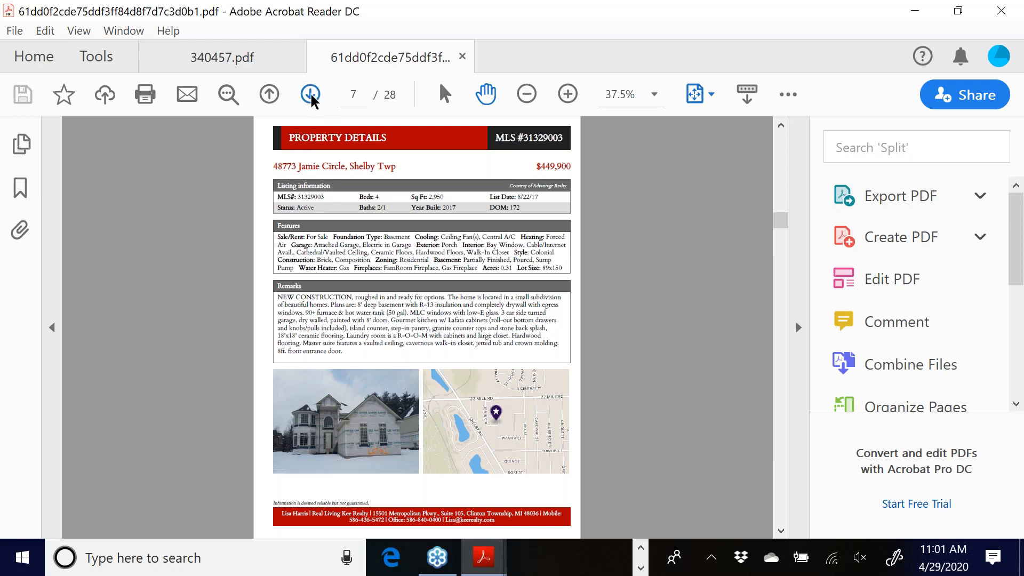
- Page through the remaining Buyer Comments pages, then close all tabs and quit Acrobat Reader
left_click(310, 95)
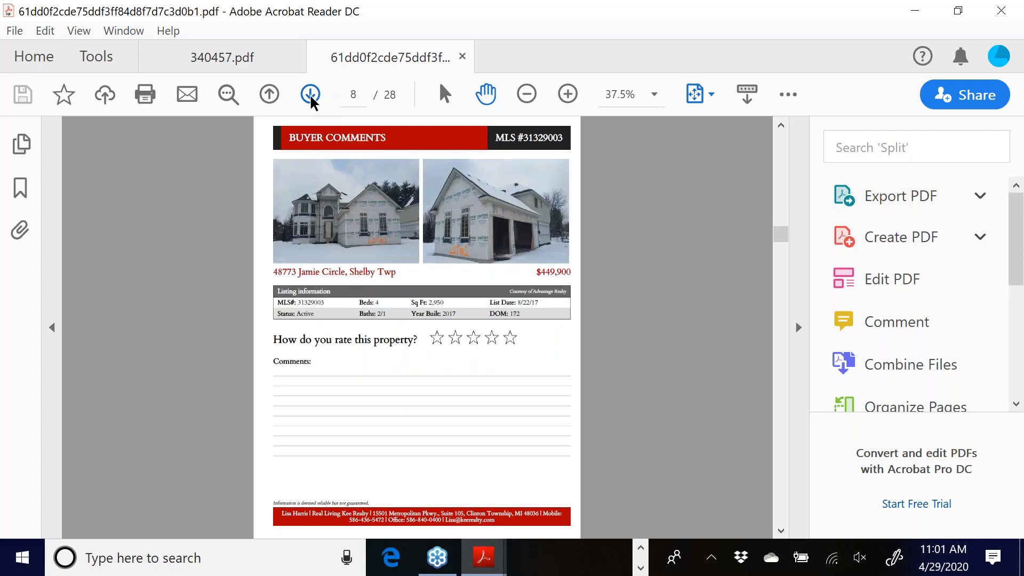
left_click(309, 94)
left_click(311, 95)
left_click(310, 95)
left_click(310, 95)
left_click_drag(785, 293, 777, 527)
scroll(512, 421, "up", 8)
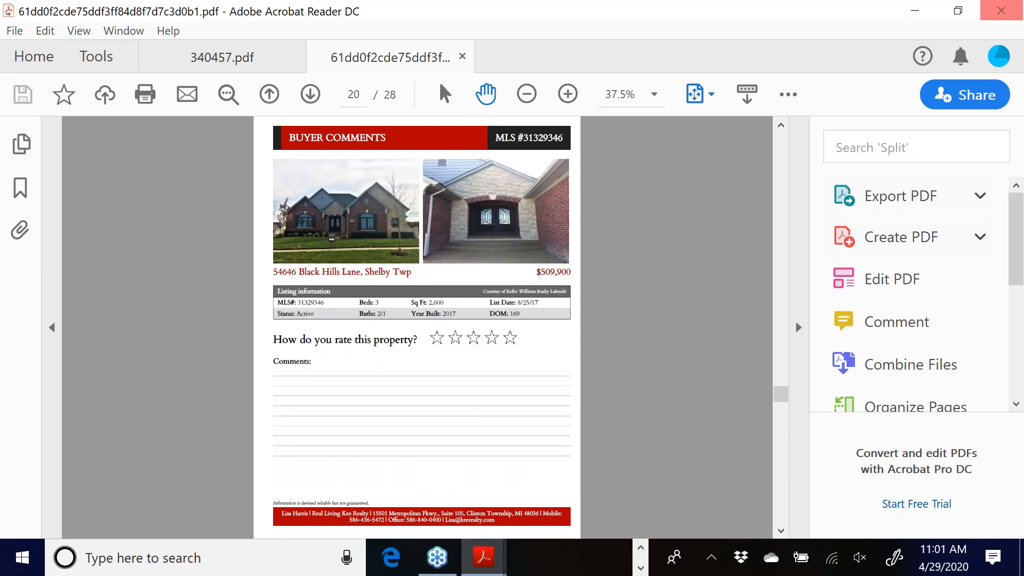
left_click(1001, 16)
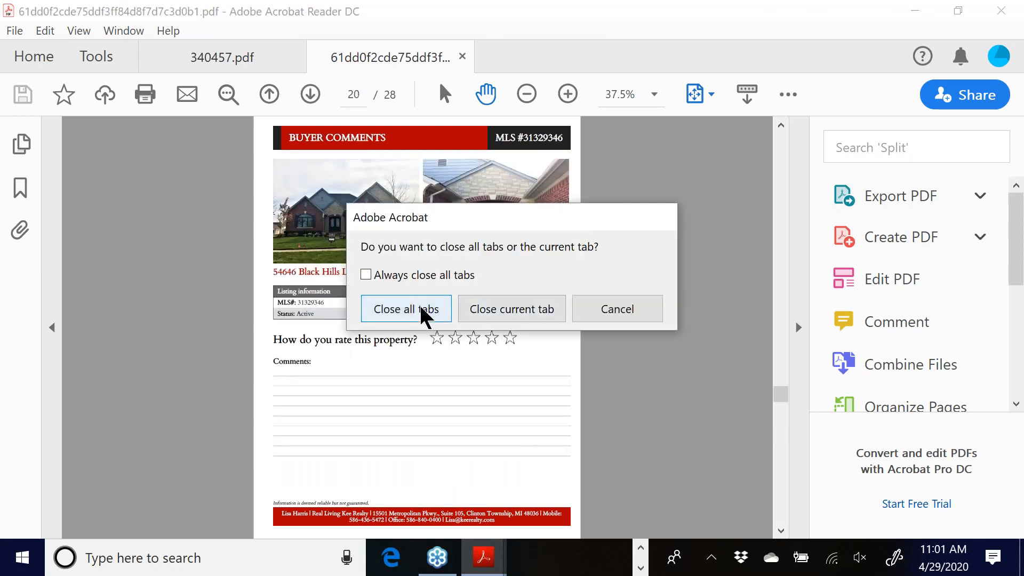
left_click(405, 309)
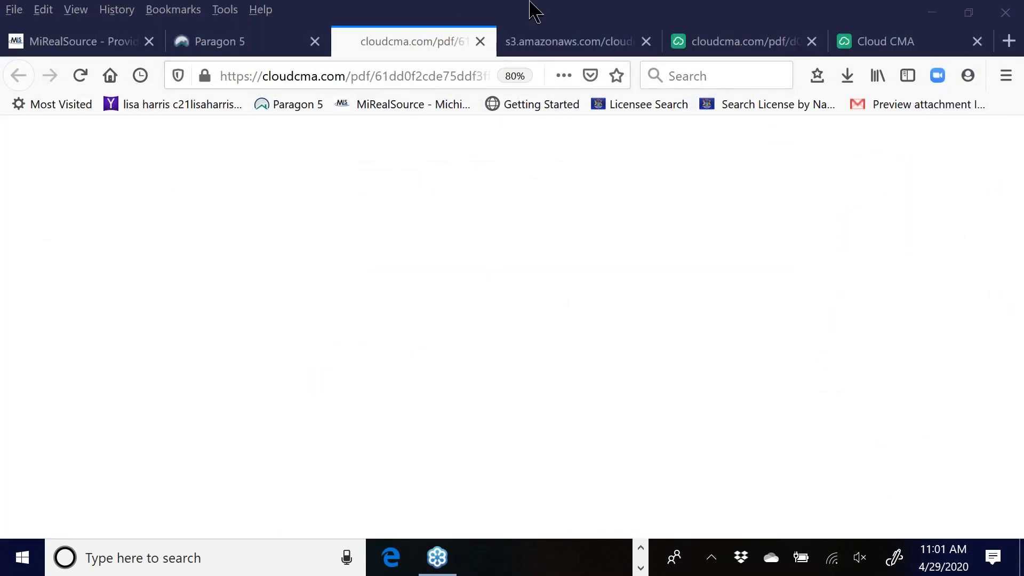
- Close the blank PDF tab and open the Shelby Township showings tour's Customize step
left_click(480, 41)
mouse_move(423, 557)
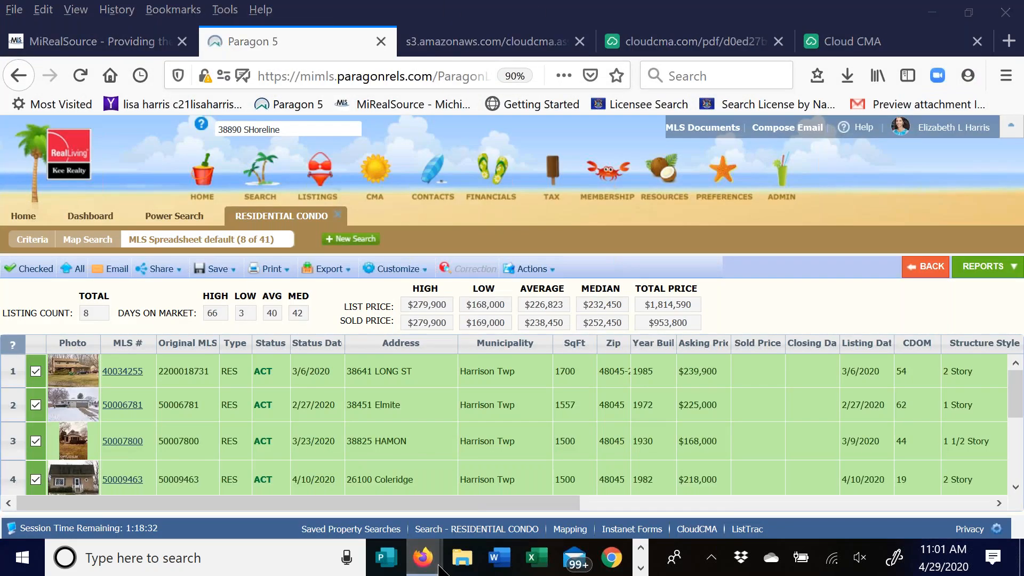
left_click(564, 469)
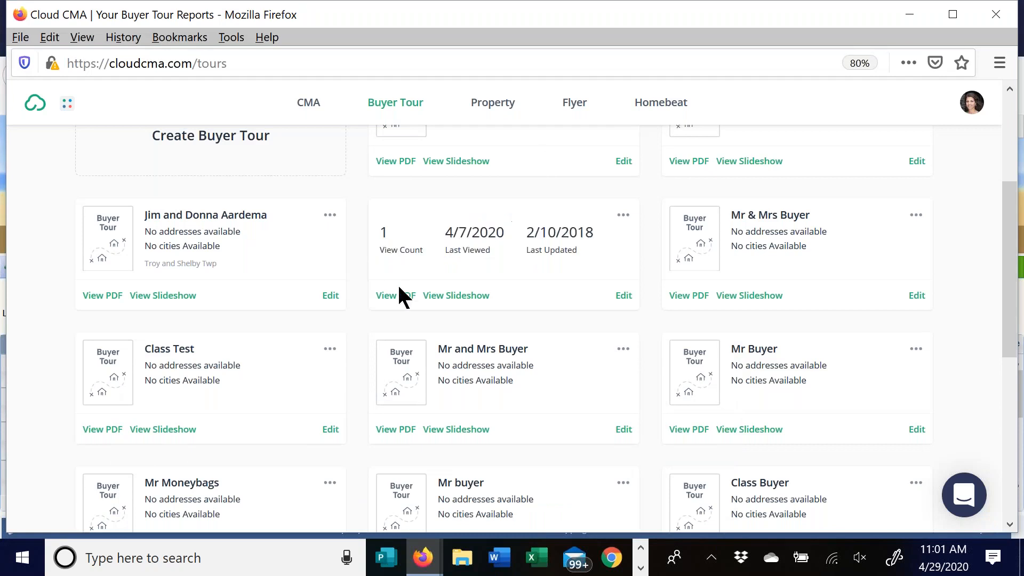
left_click(623, 295)
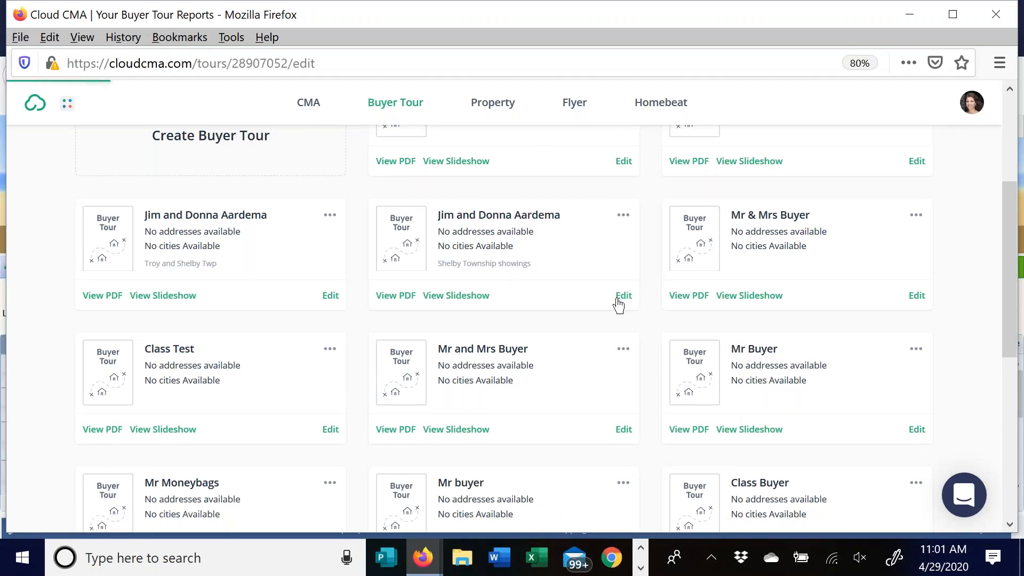
left_click(237, 216)
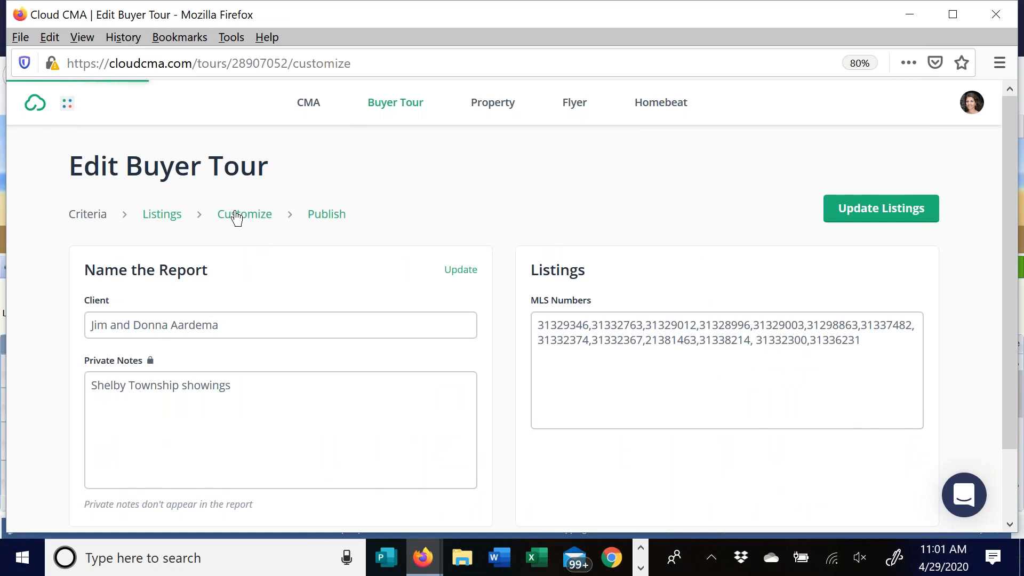
- Expand the Listings, Analysis and Guidance sections under Additional Content
scroll(634, 250, "down", 3)
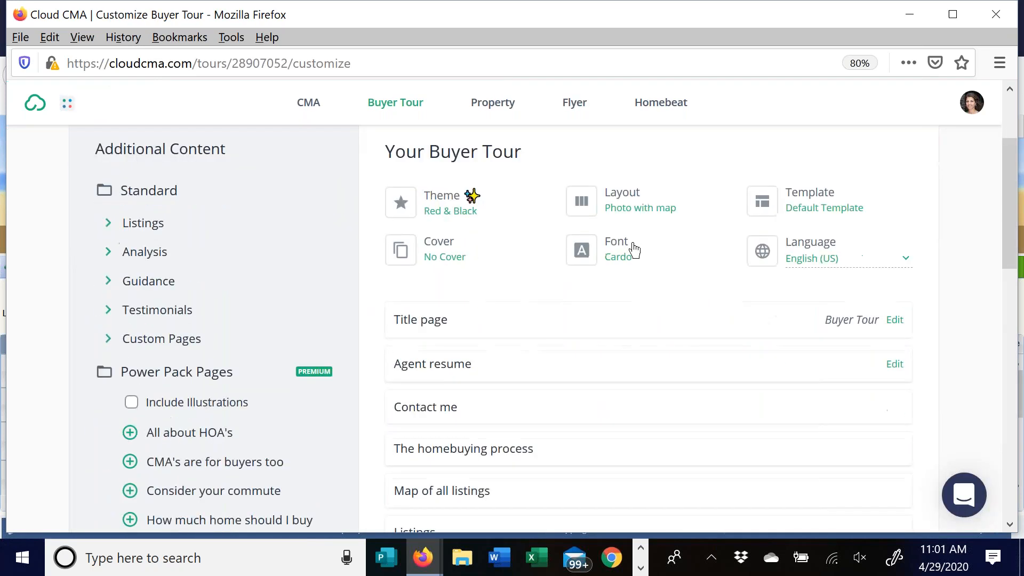
scroll(534, 320, "down", 8)
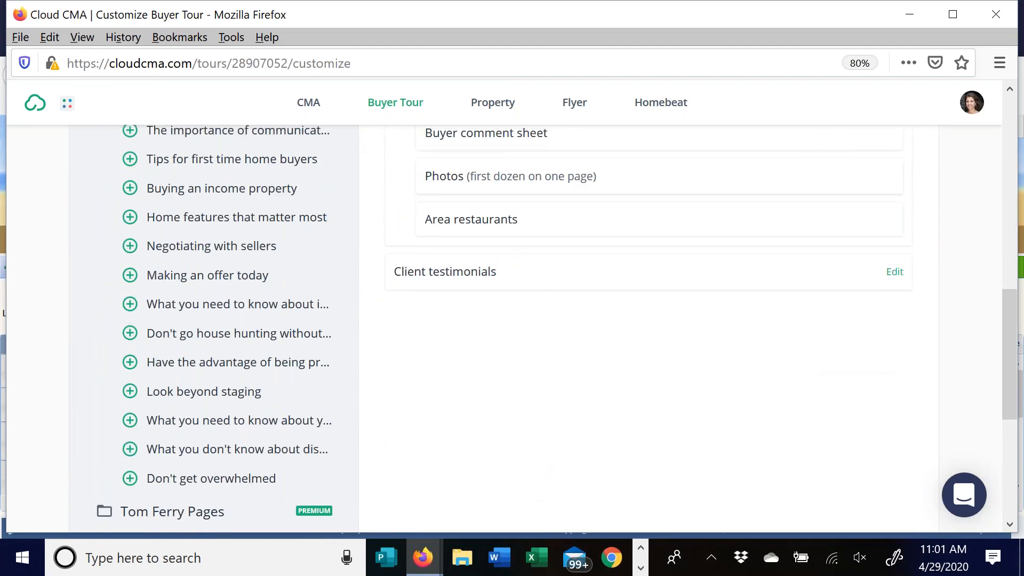
scroll(176, 197, "up", 10)
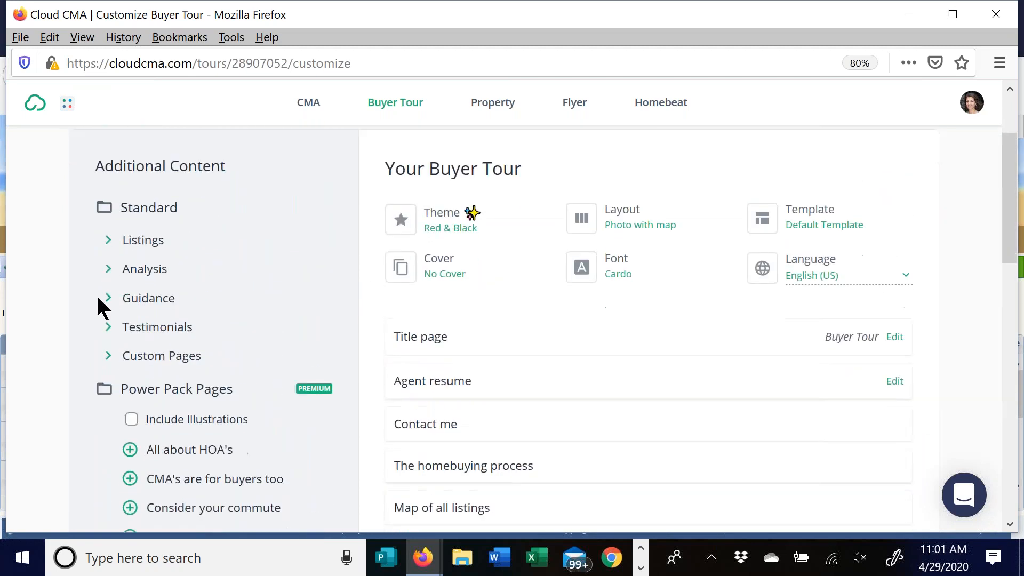
scroll(96, 299, "down", 2)
left_click(107, 169)
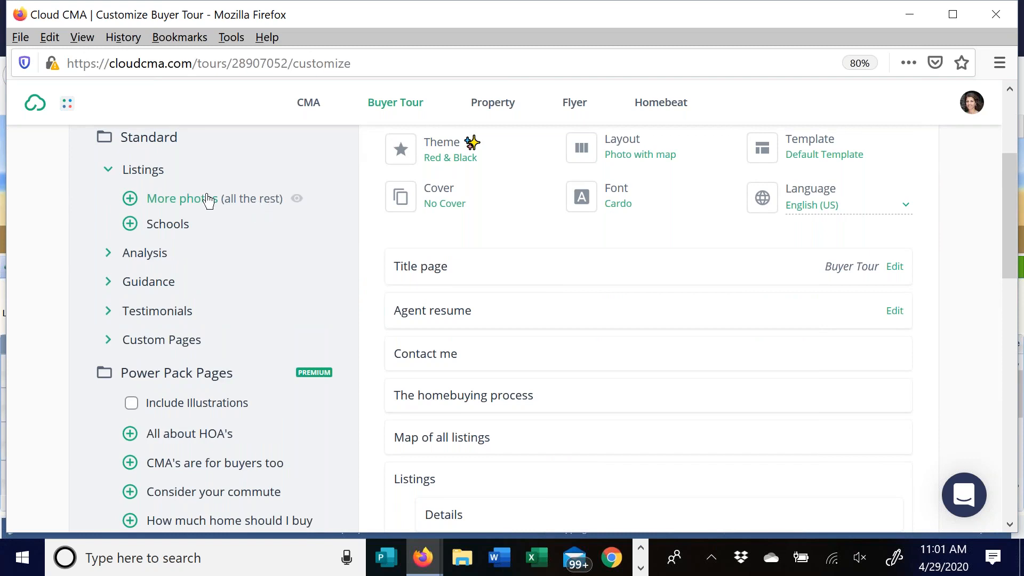
left_click(112, 255)
left_click(106, 311)
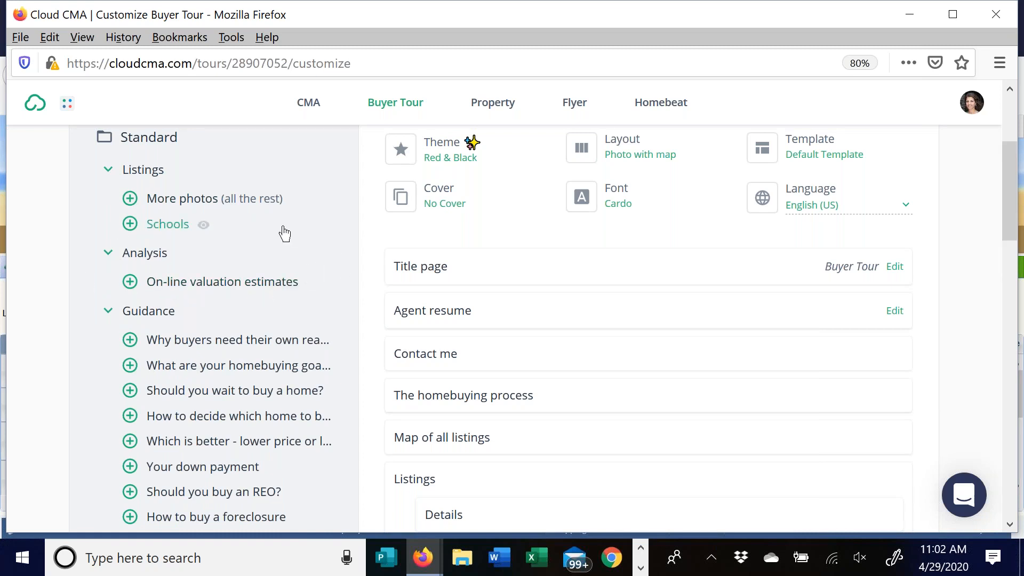
- Expand the Custom Pages section and look over its pages
scroll(199, 146, "down", 5)
scroll(222, 184, "down", 2)
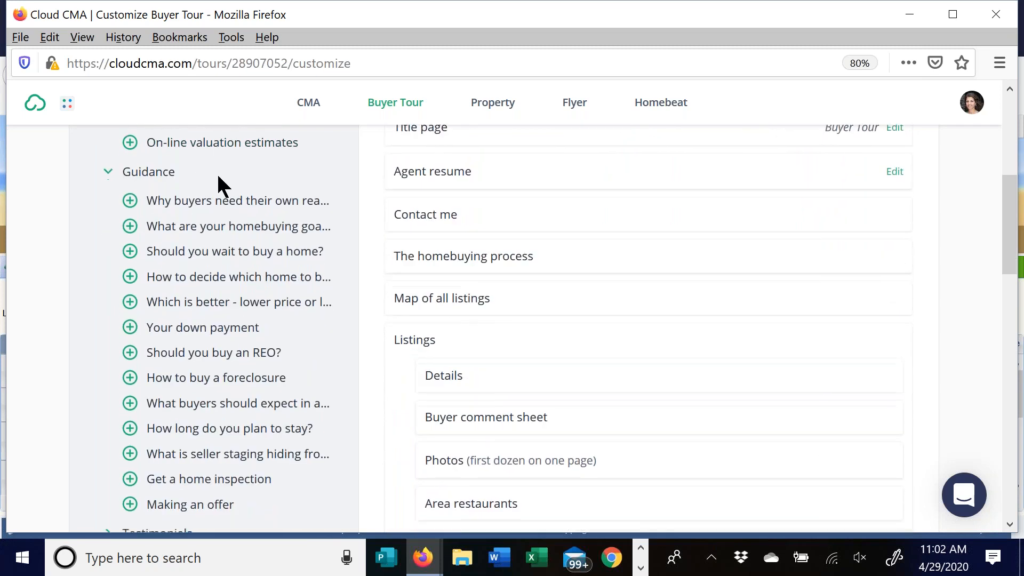
scroll(246, 356, "up", 1)
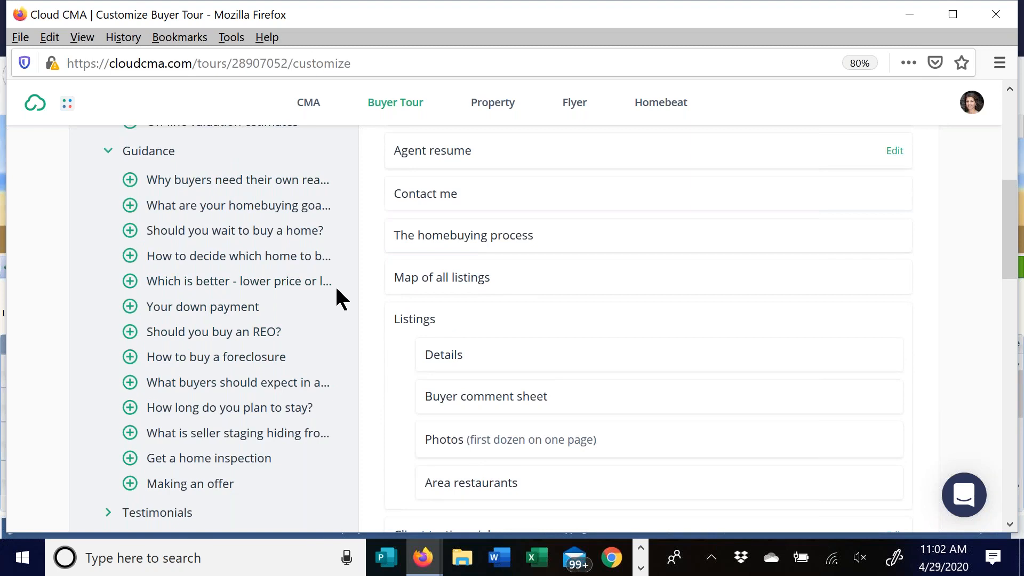
scroll(320, 294, "down", 3)
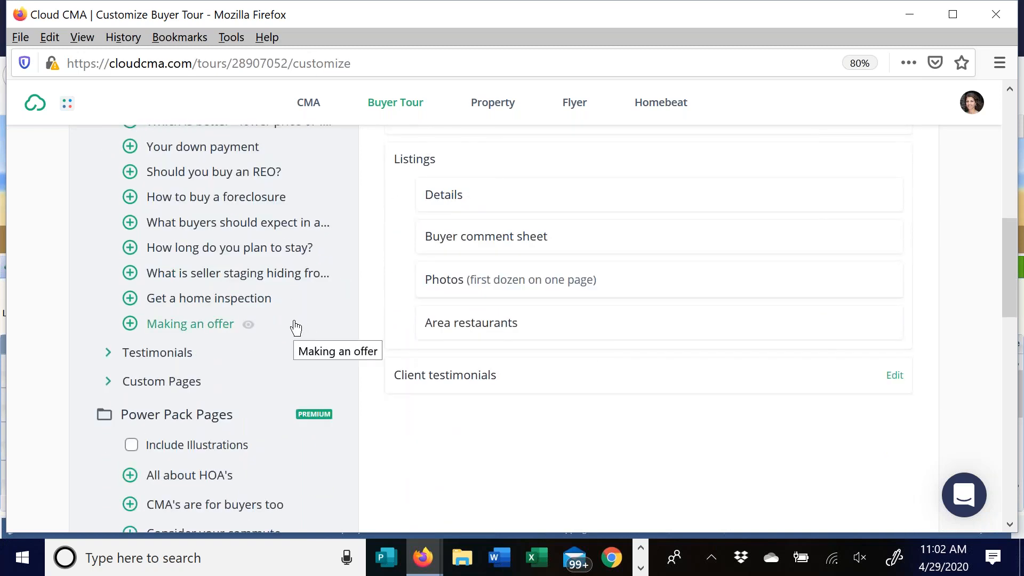
left_click(111, 389)
scroll(259, 299, "down", 4)
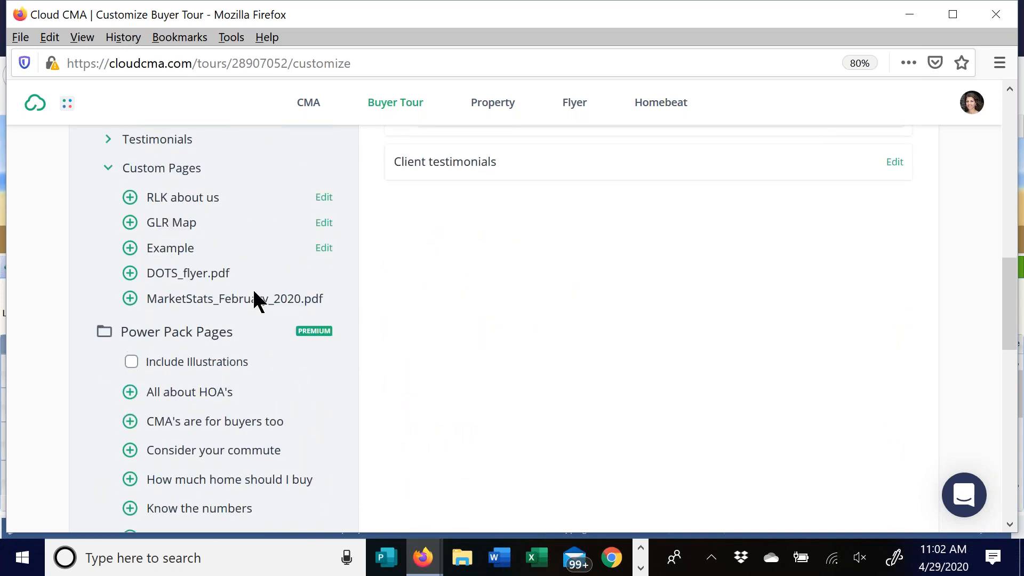
scroll(519, 363, "up", 10)
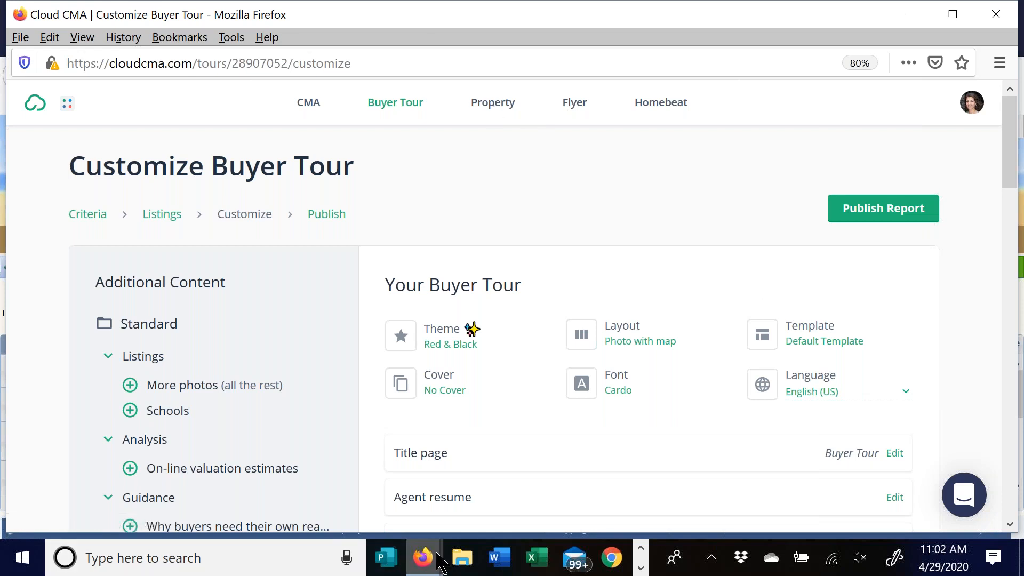
mouse_move(438, 563)
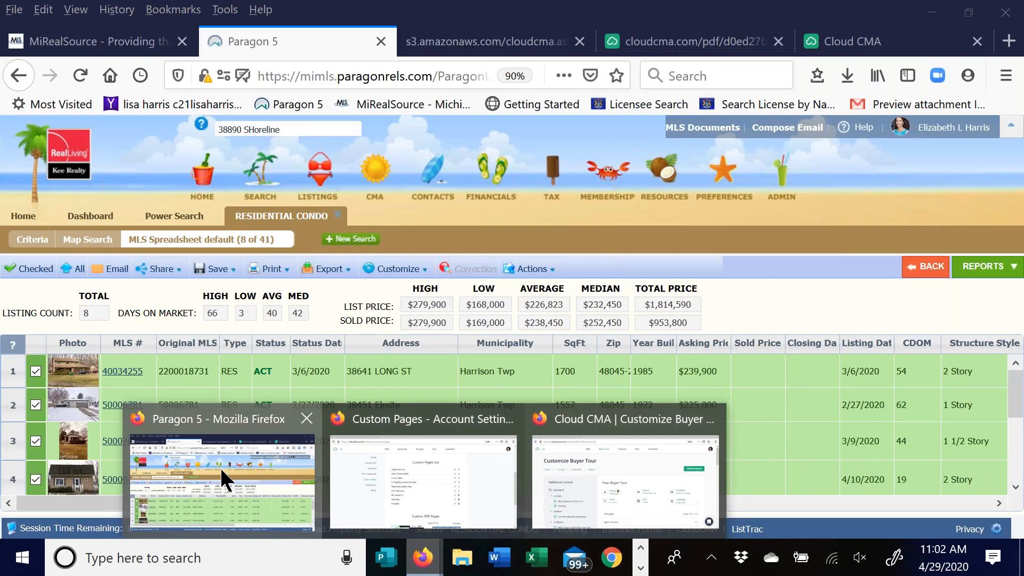
left_click(220, 465)
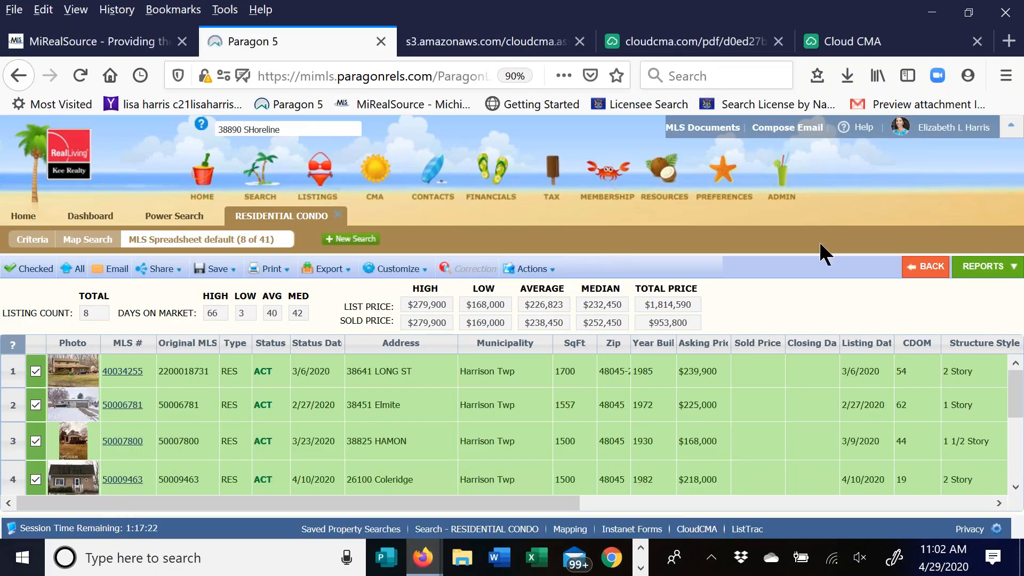
left_click(182, 218)
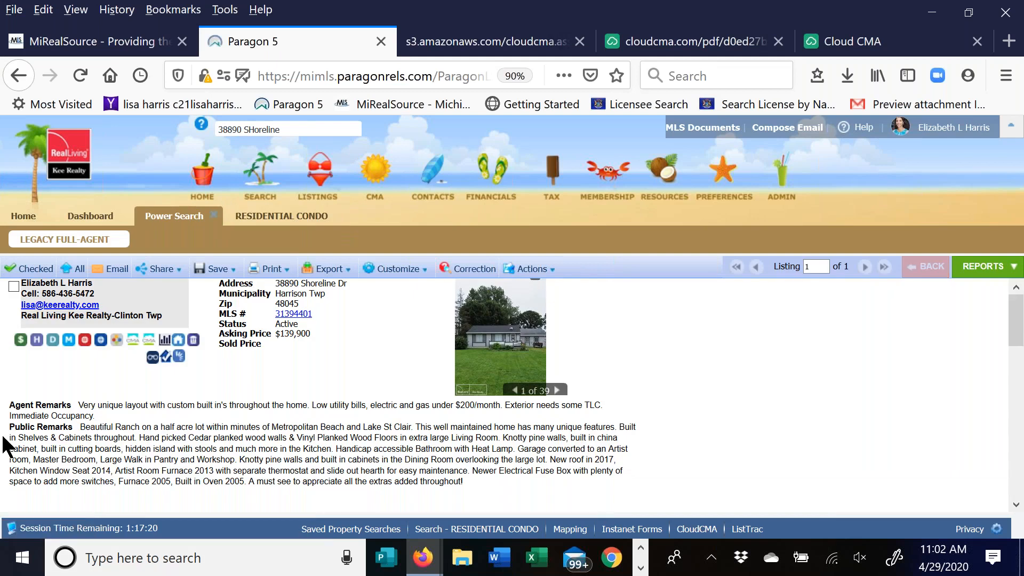
left_click(149, 344)
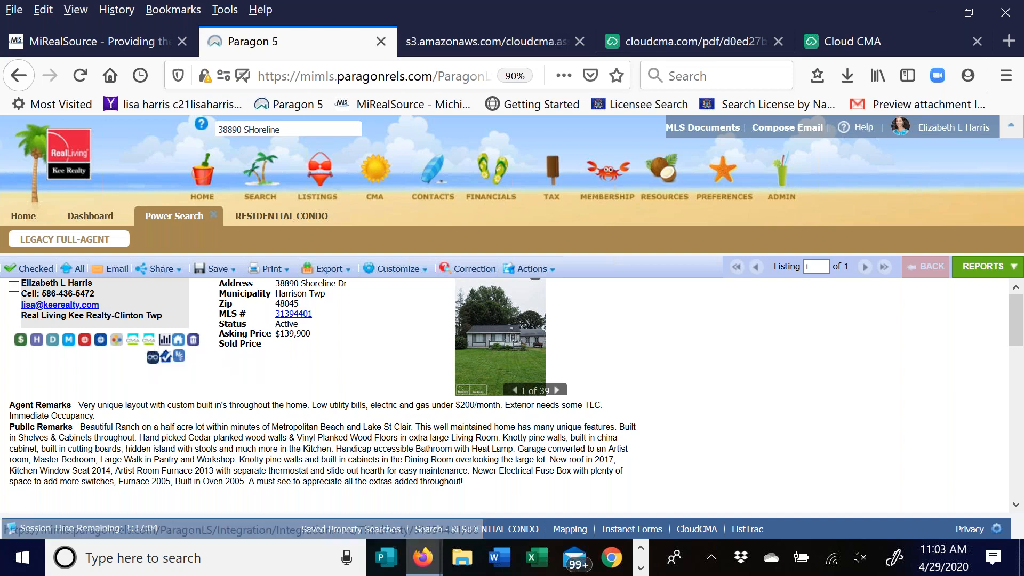
mouse_move(424, 560)
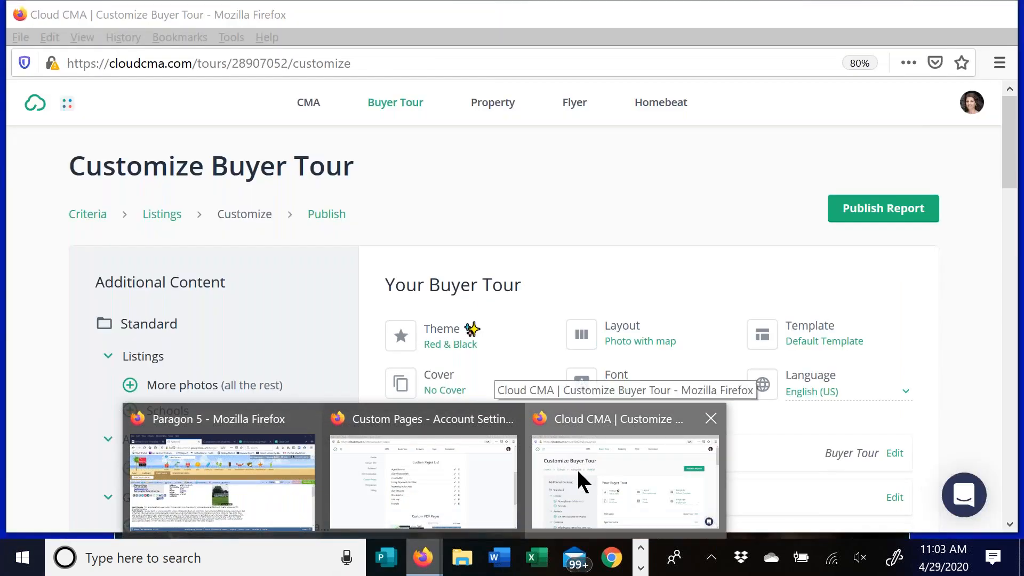
left_click(577, 468)
left_click(488, 106)
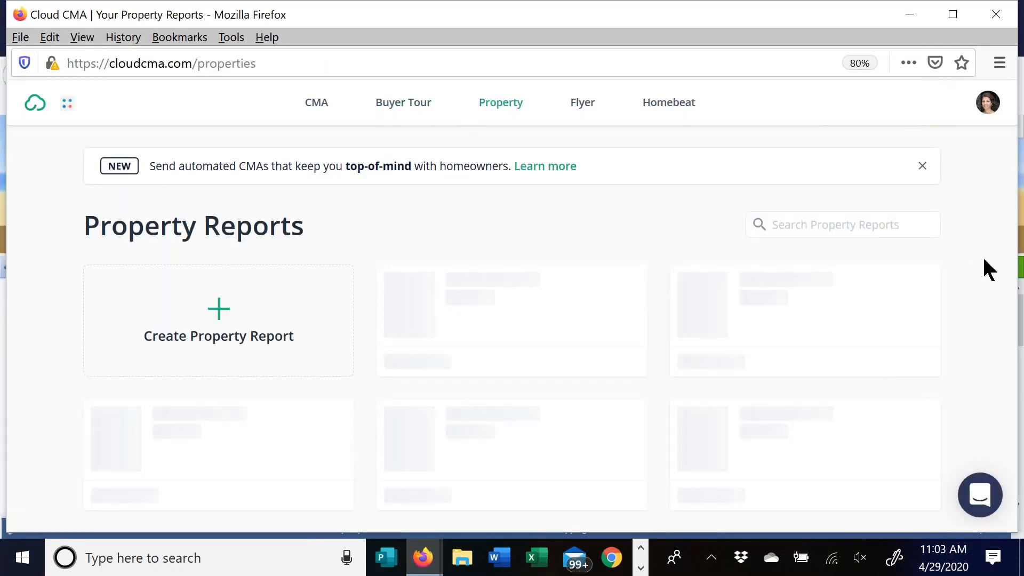
scroll(957, 267, "down", 3)
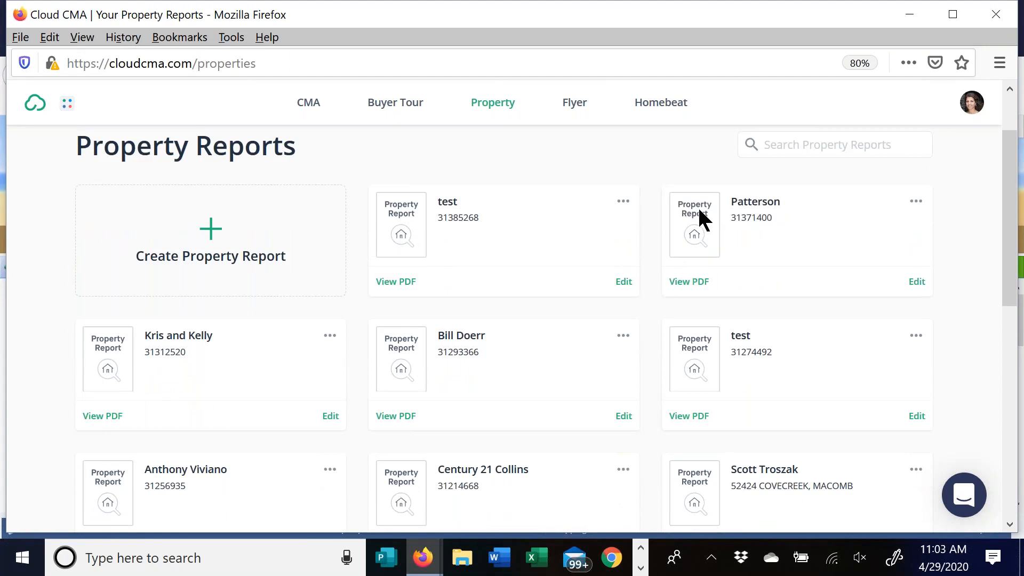
left_click(688, 282)
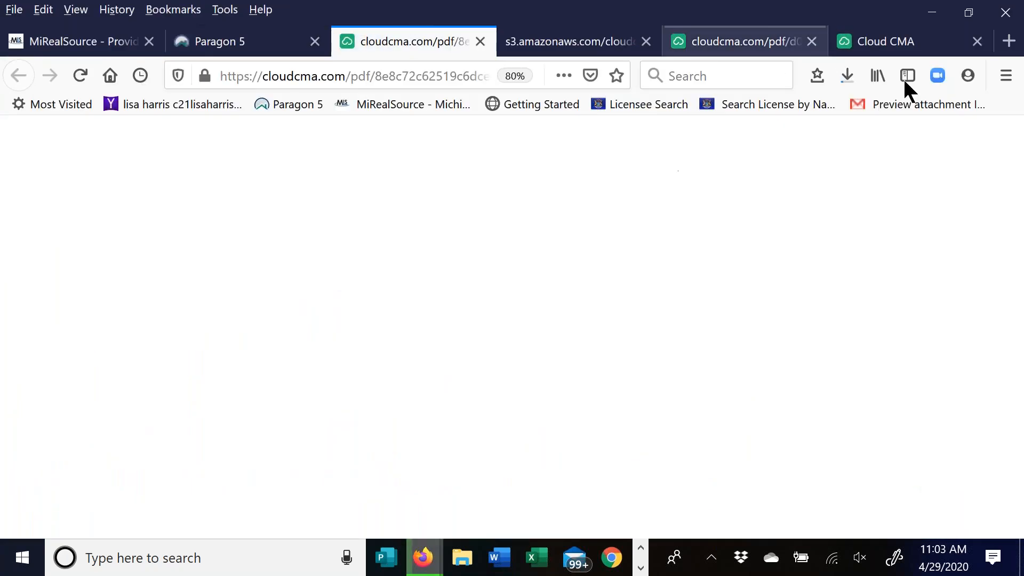
left_click(848, 75)
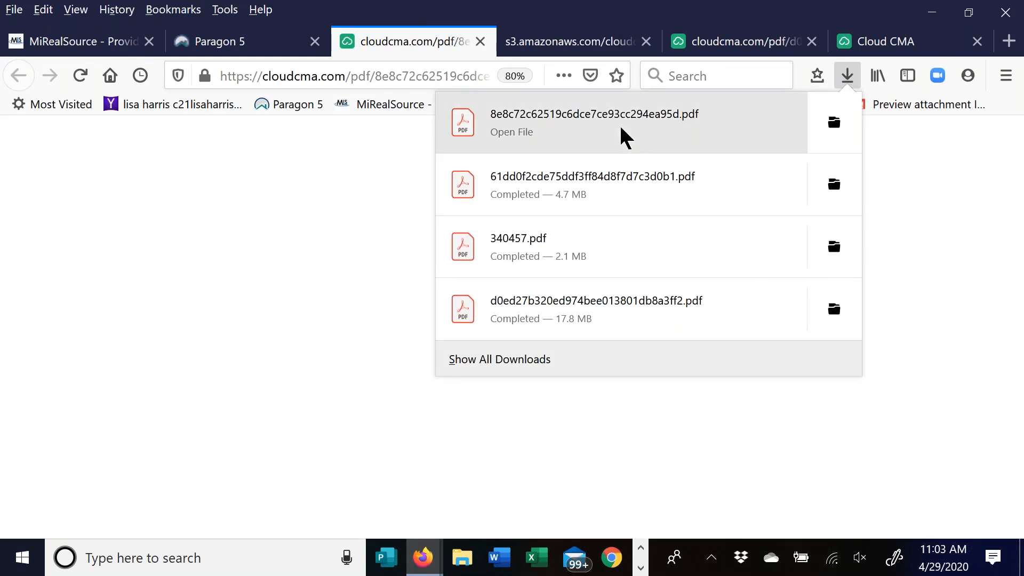
left_click(624, 137)
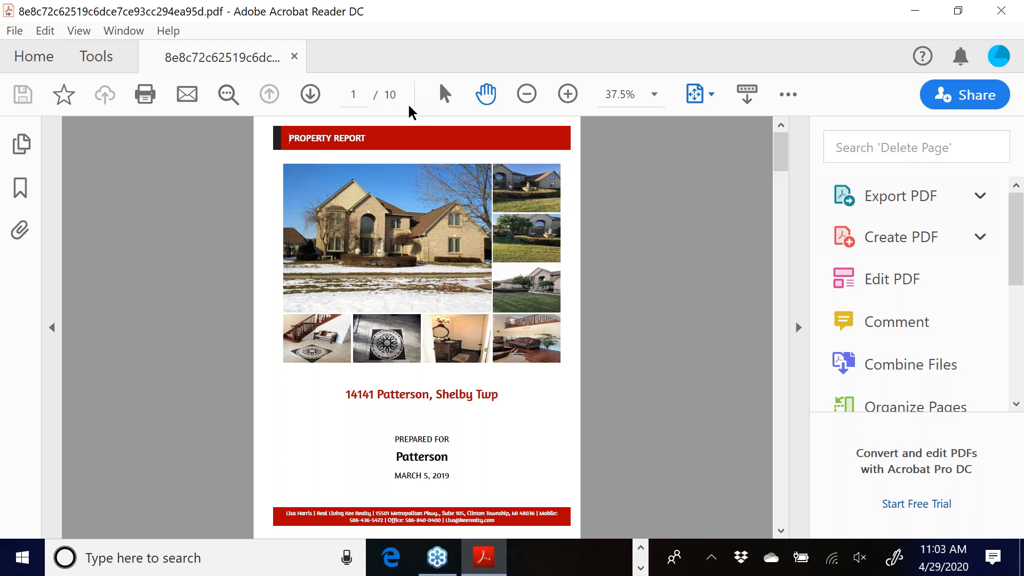
- Page through the Patterson report from Contact Me to Area Restaurants on page 10, then close Acrobat
left_click(309, 95)
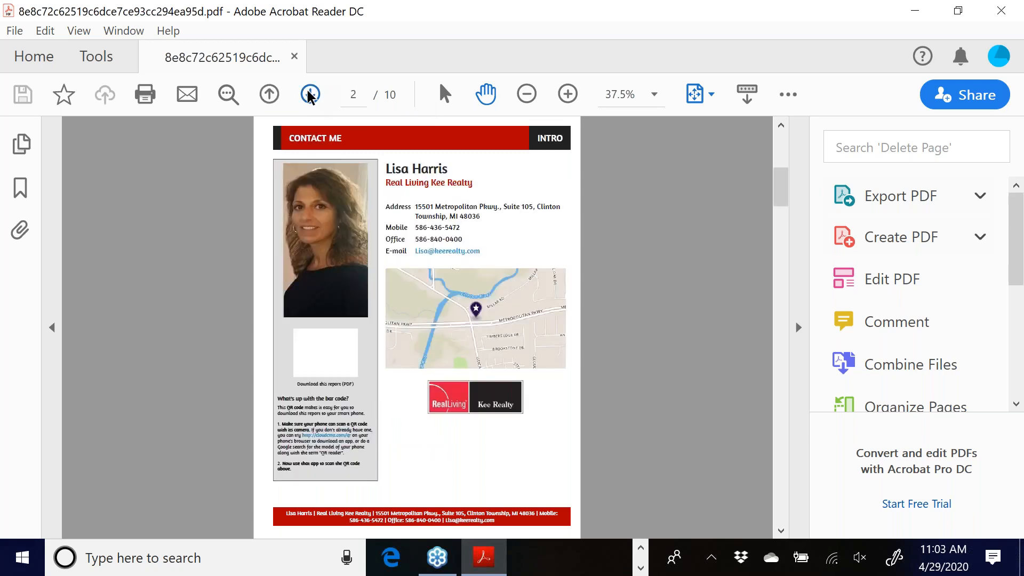
left_click(309, 95)
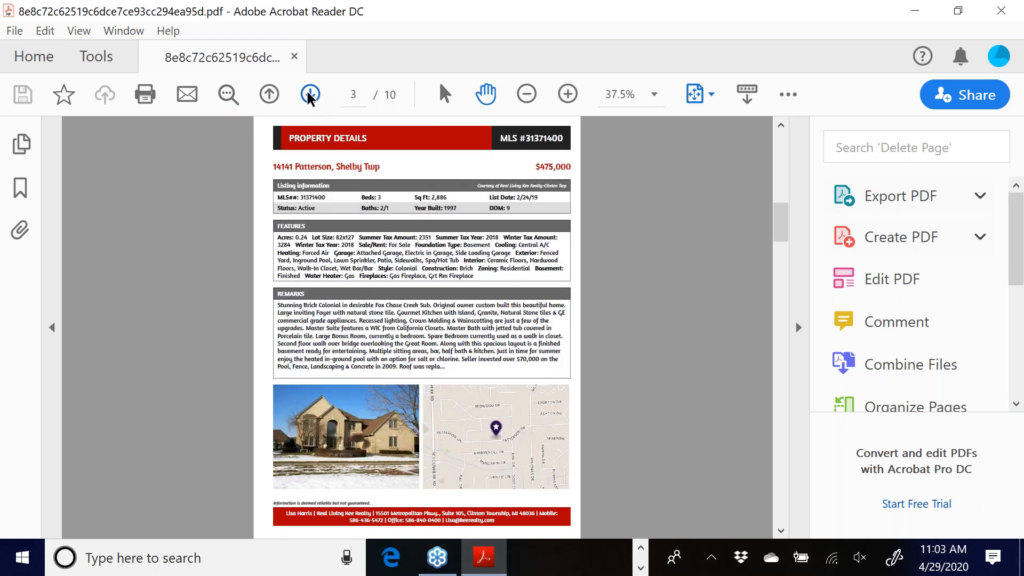
left_click(308, 97)
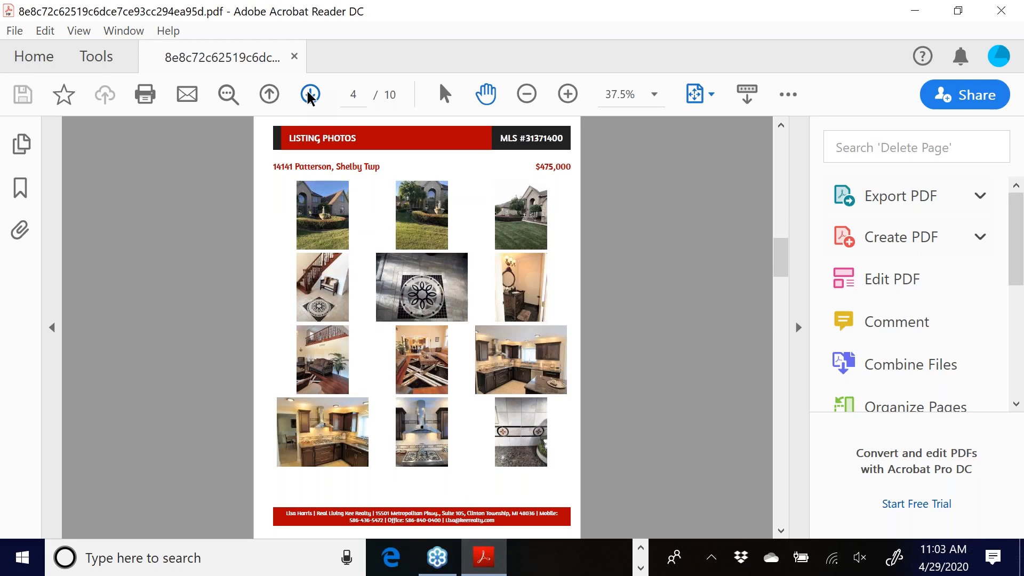
left_click(308, 96)
left_click(308, 97)
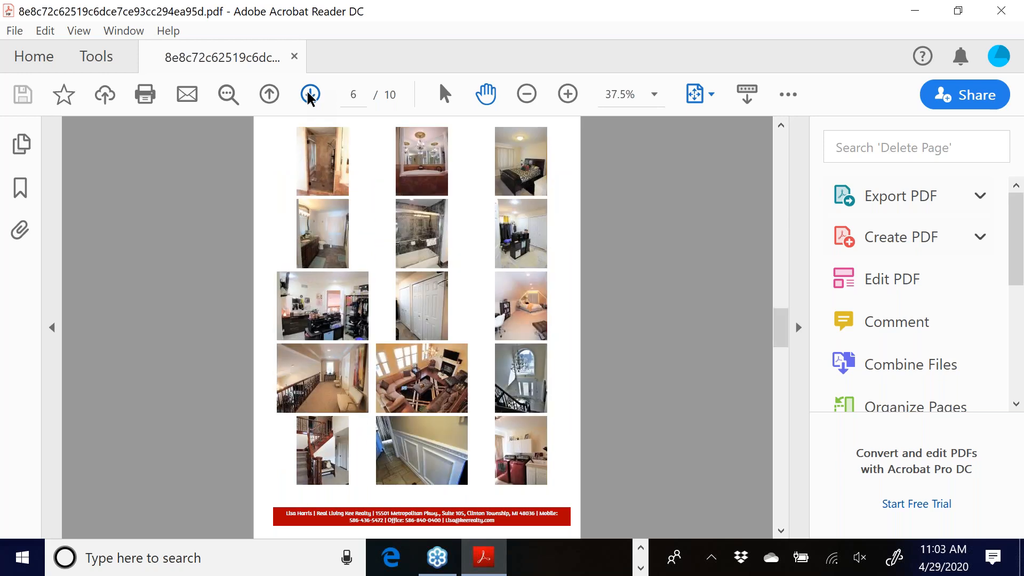
left_click(309, 95)
left_click(309, 95)
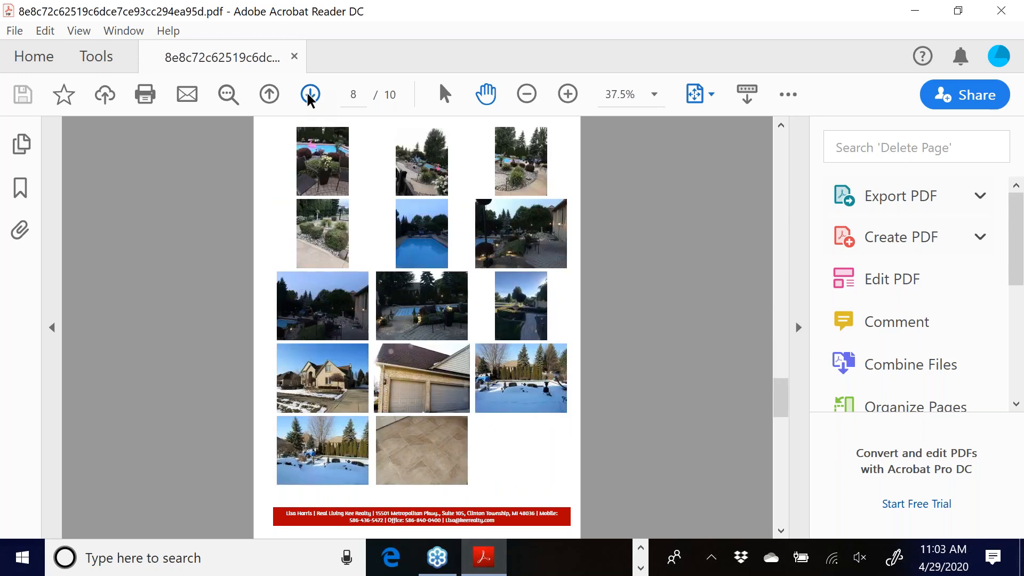
left_click(308, 95)
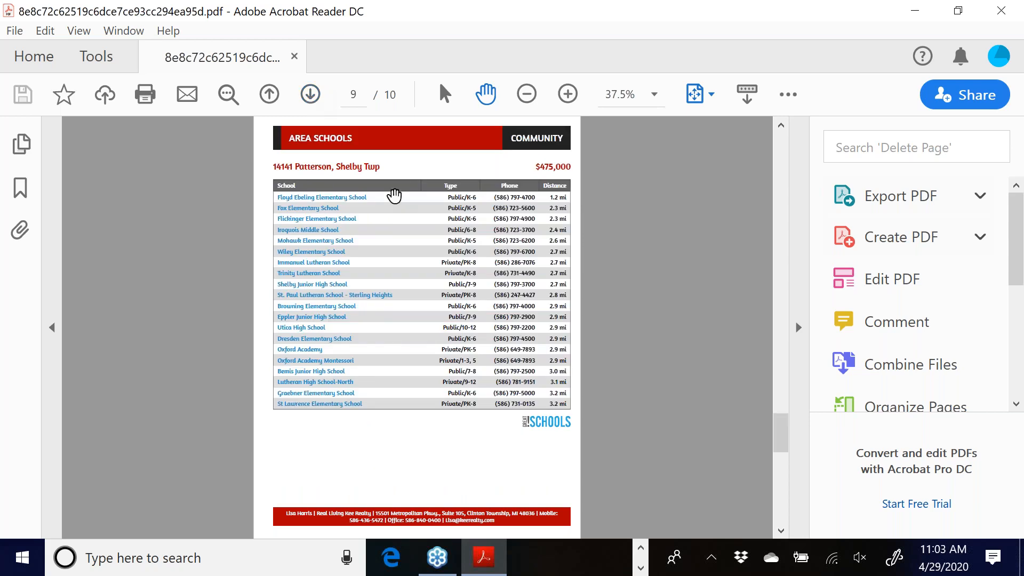
left_click(311, 95)
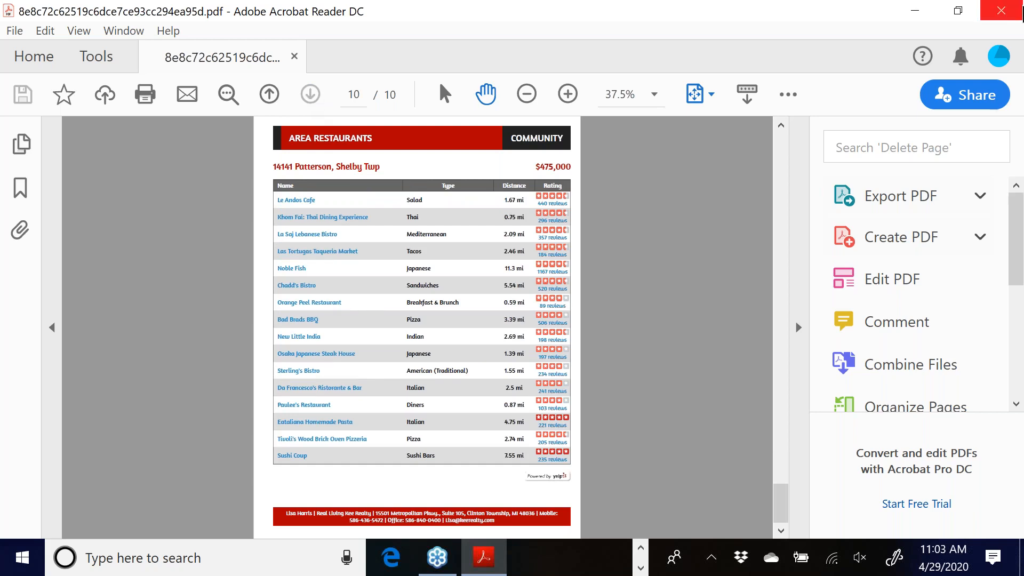
left_click(1011, 8)
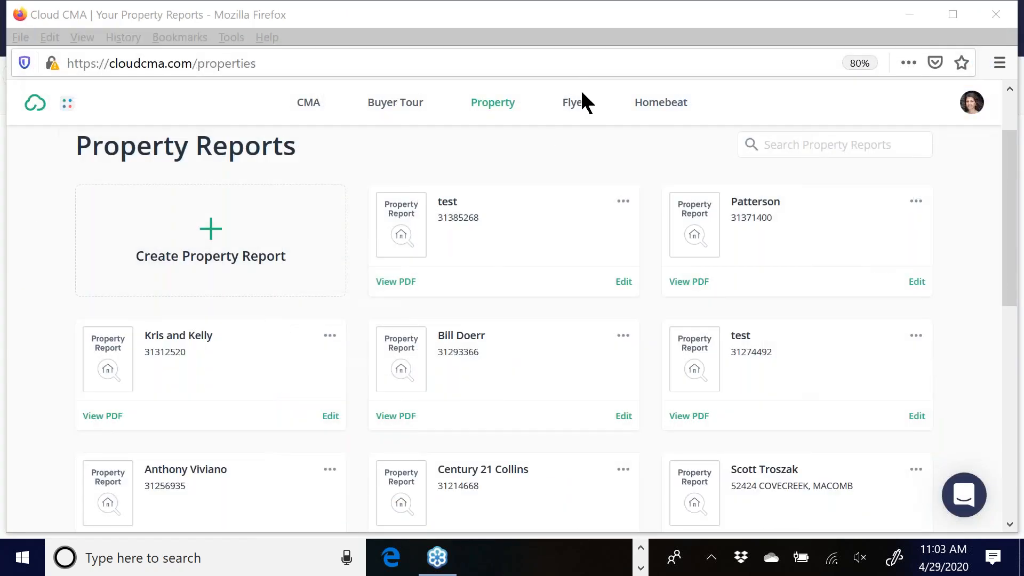
left_click(572, 105)
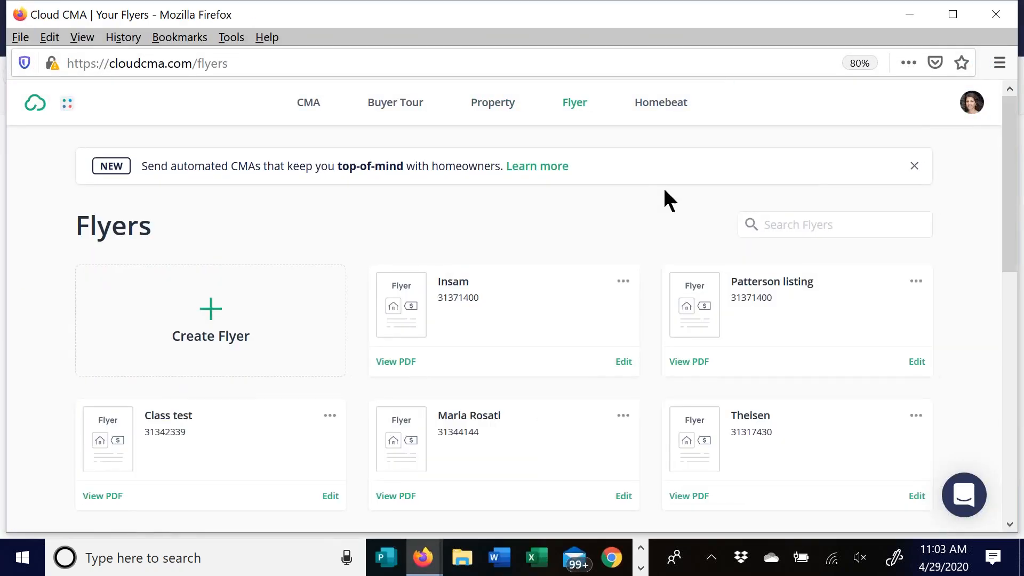
scroll(646, 197, "down", 3)
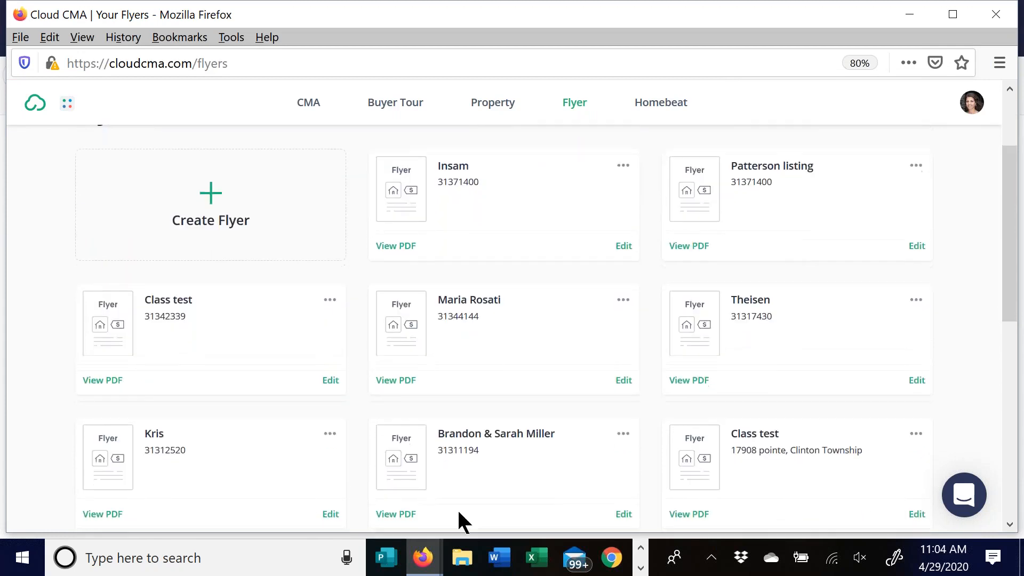
left_click(399, 363)
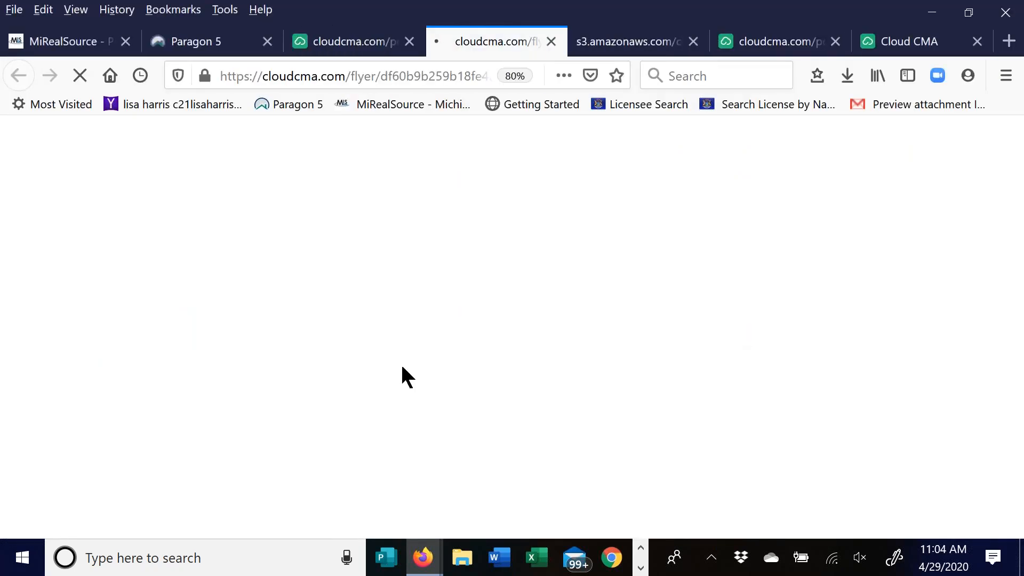
left_click(847, 77)
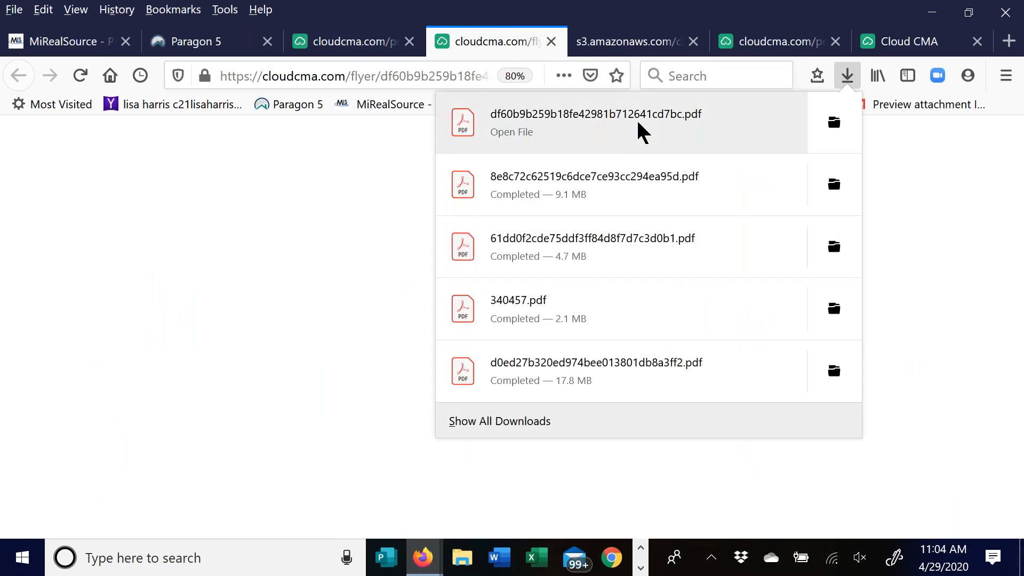
left_click(636, 120)
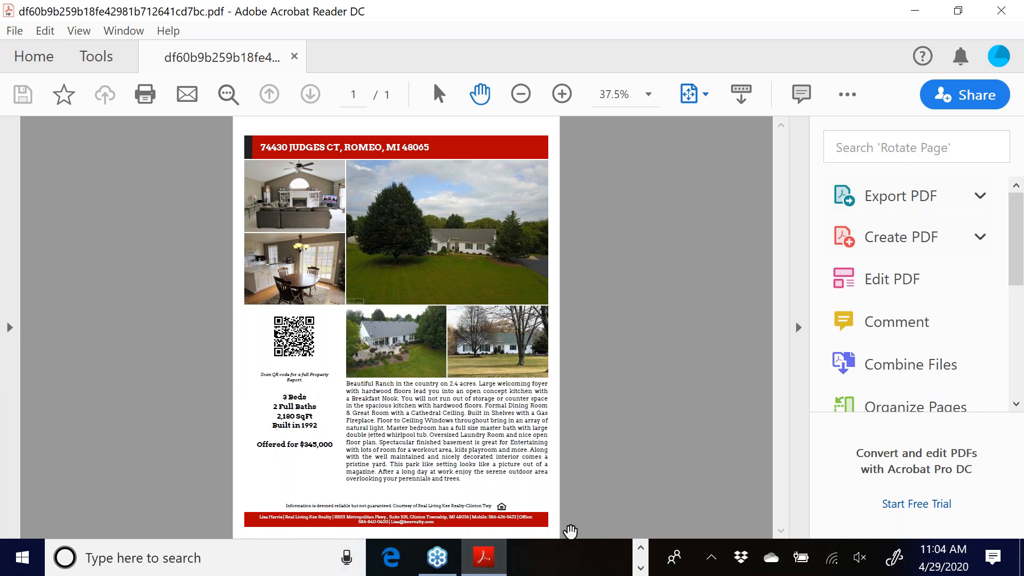
- Close Acrobat Reader after reviewing the $345,000 Judges Ct flyer
left_click(1001, 11)
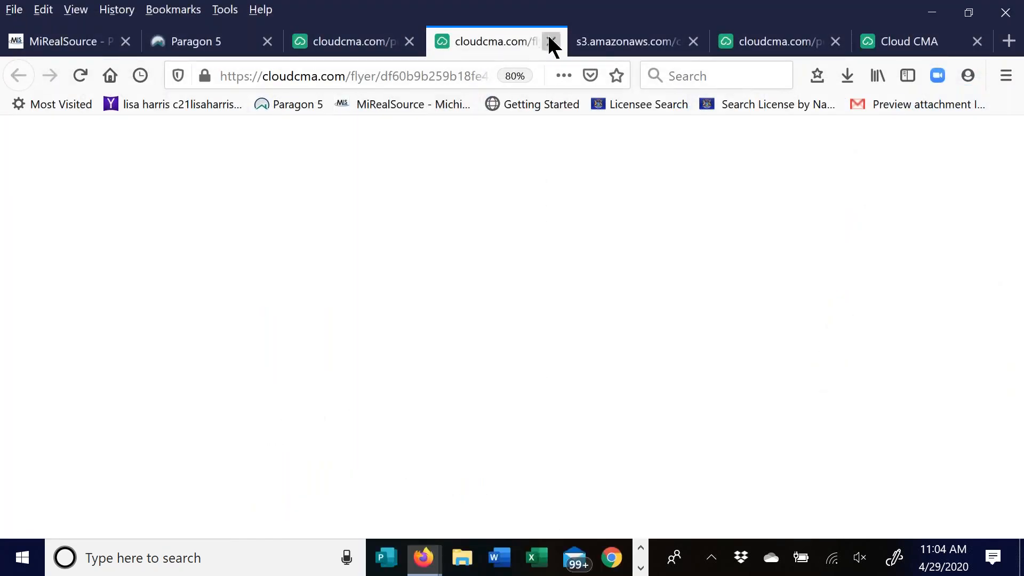
- Close the empty flyer tab, review Cloud CMA actions for the eight Residential Condo listings, then return to Flyers
left_click(551, 42)
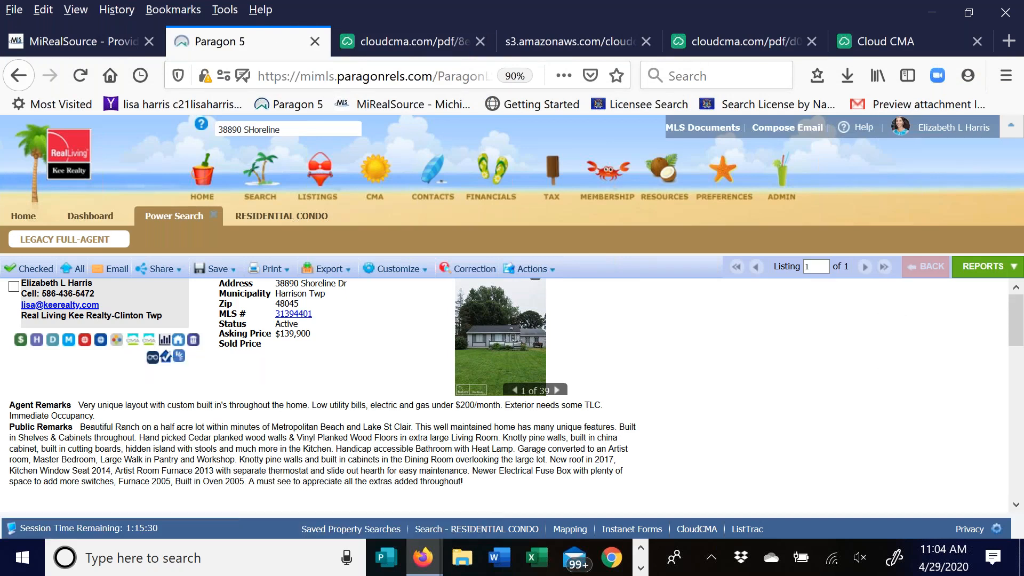
left_click(269, 215)
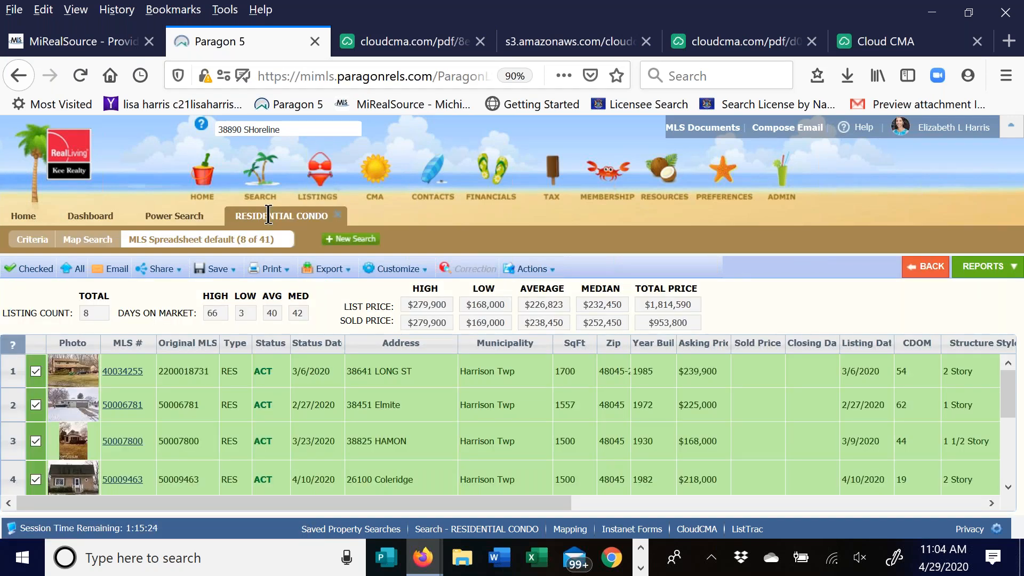
left_click(545, 270)
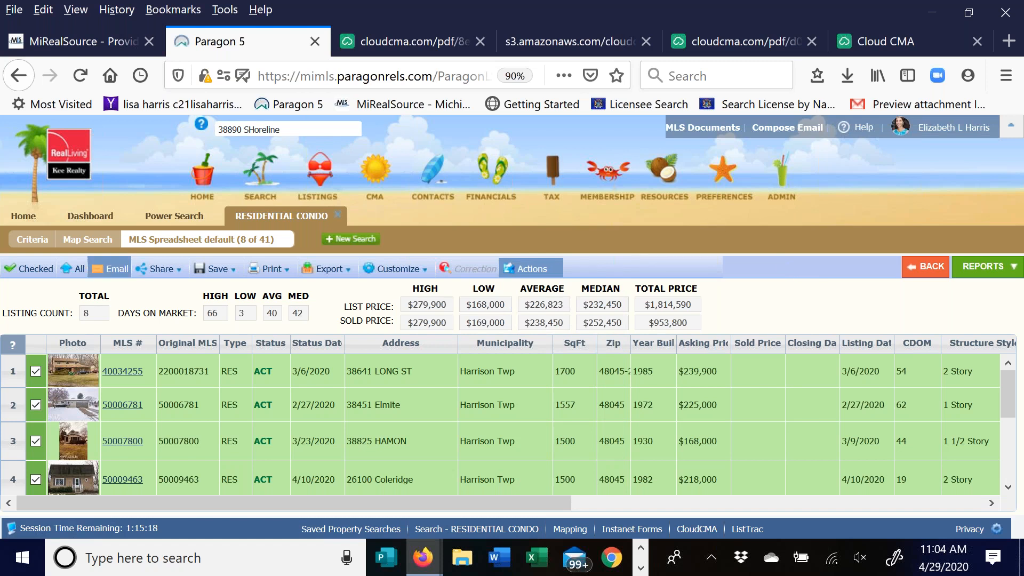
left_click(522, 274)
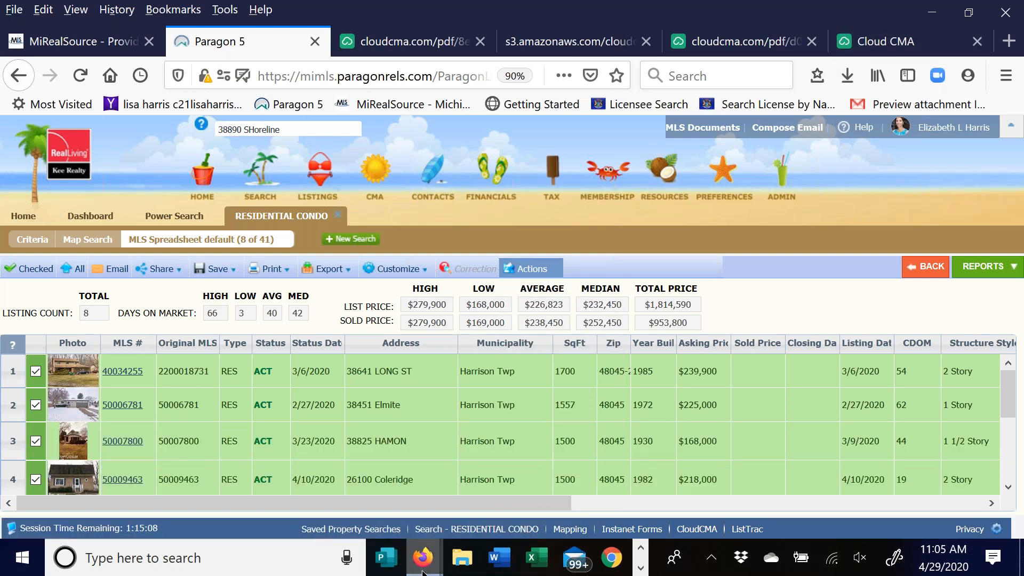
mouse_move(422, 571)
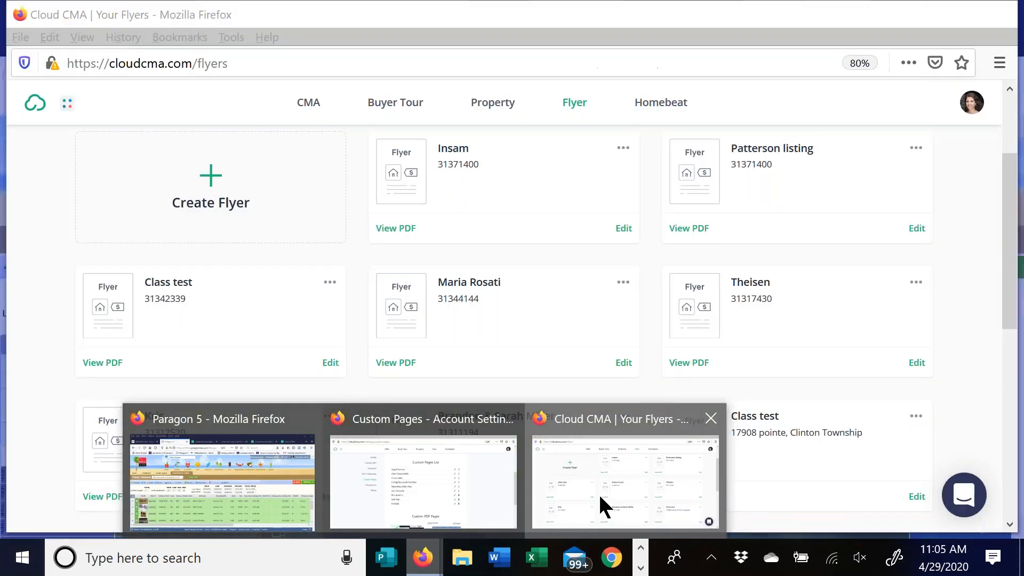
left_click(600, 496)
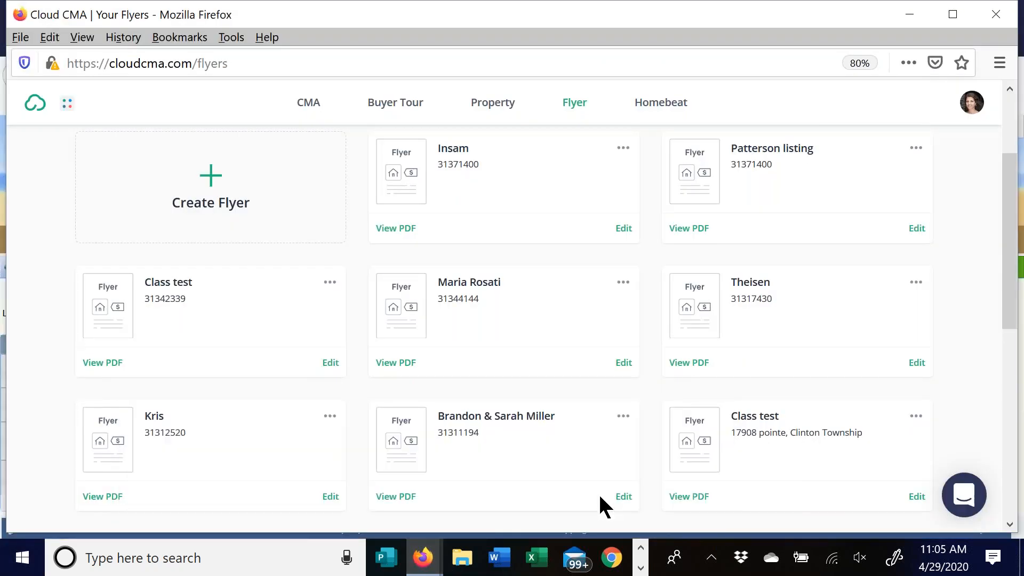